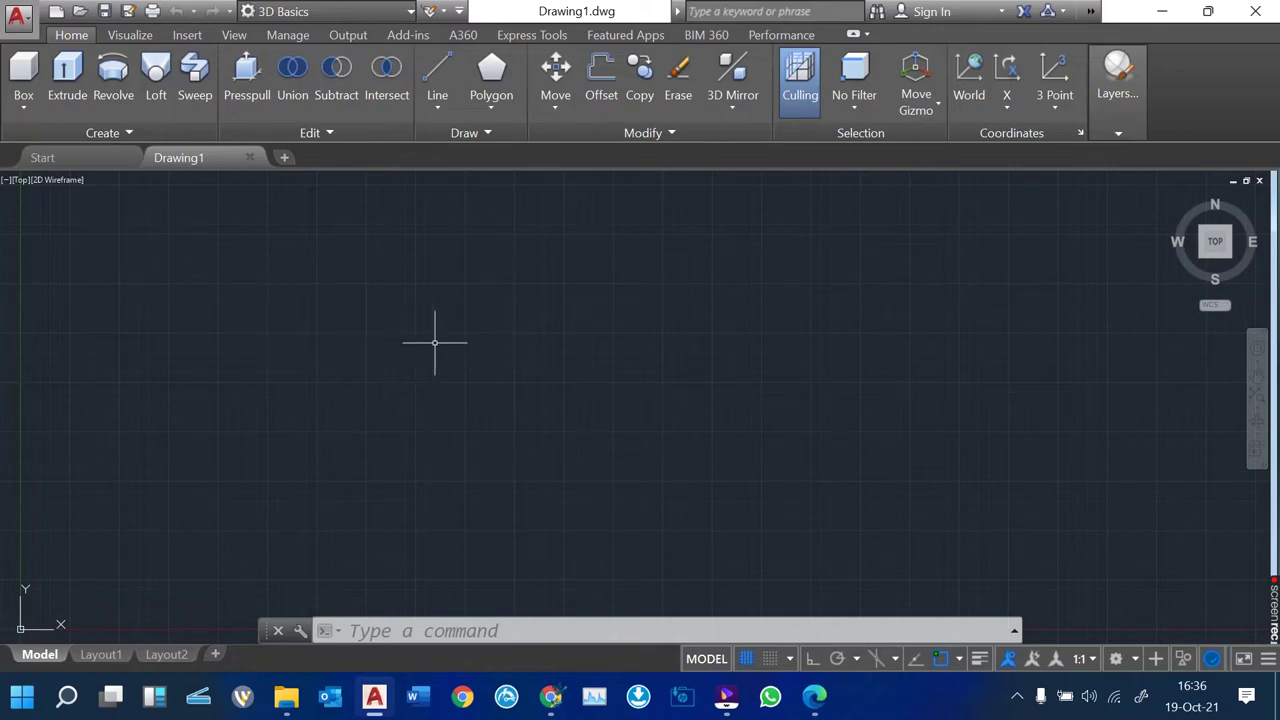
Switch the workspace from 3D Basics to Drafting & Annotation
left_click(395, 11)
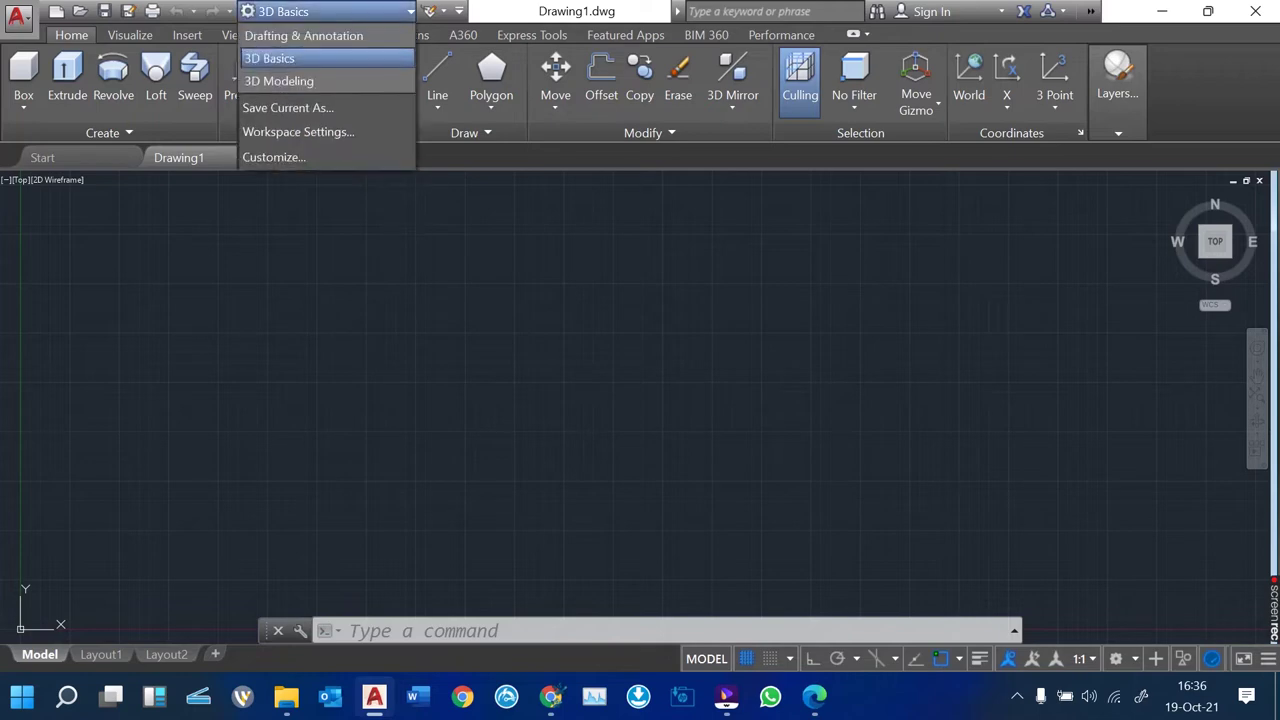
left_click(303, 35)
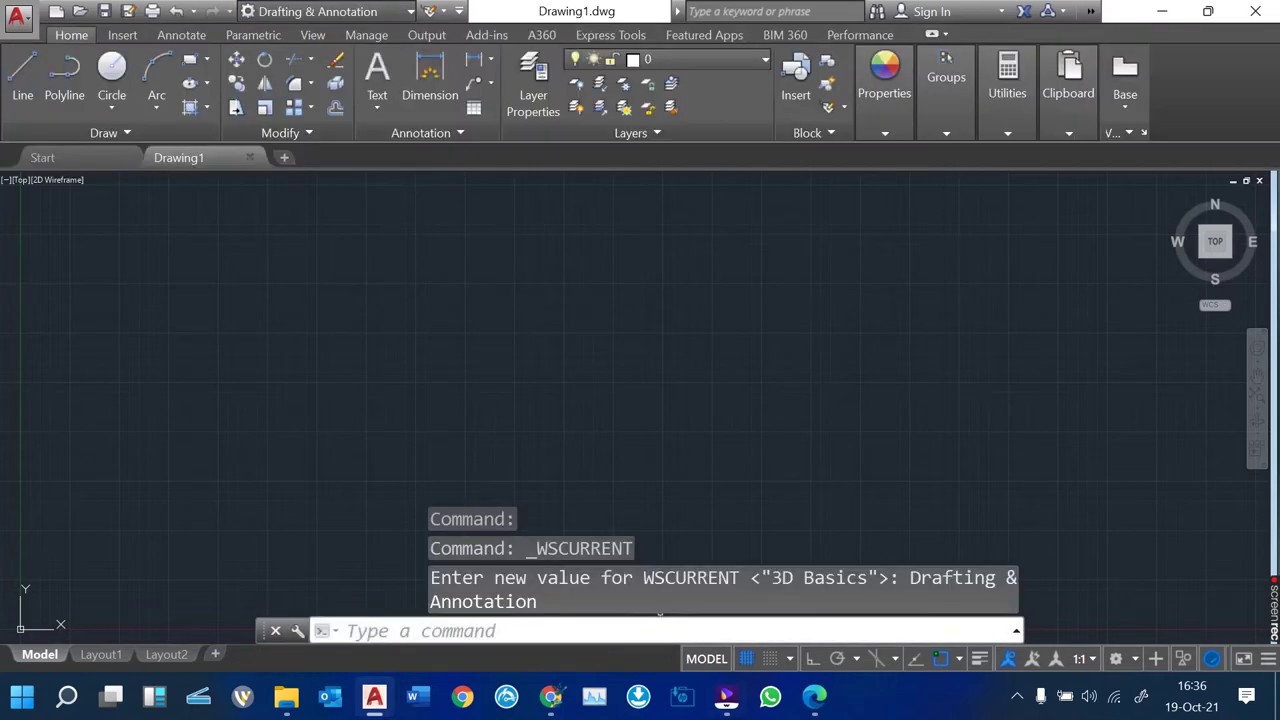
Switch to the exam paper PDF in Edge and examine question 8(a), including the Figure 6 circuit and its instructions
left_click(814, 696)
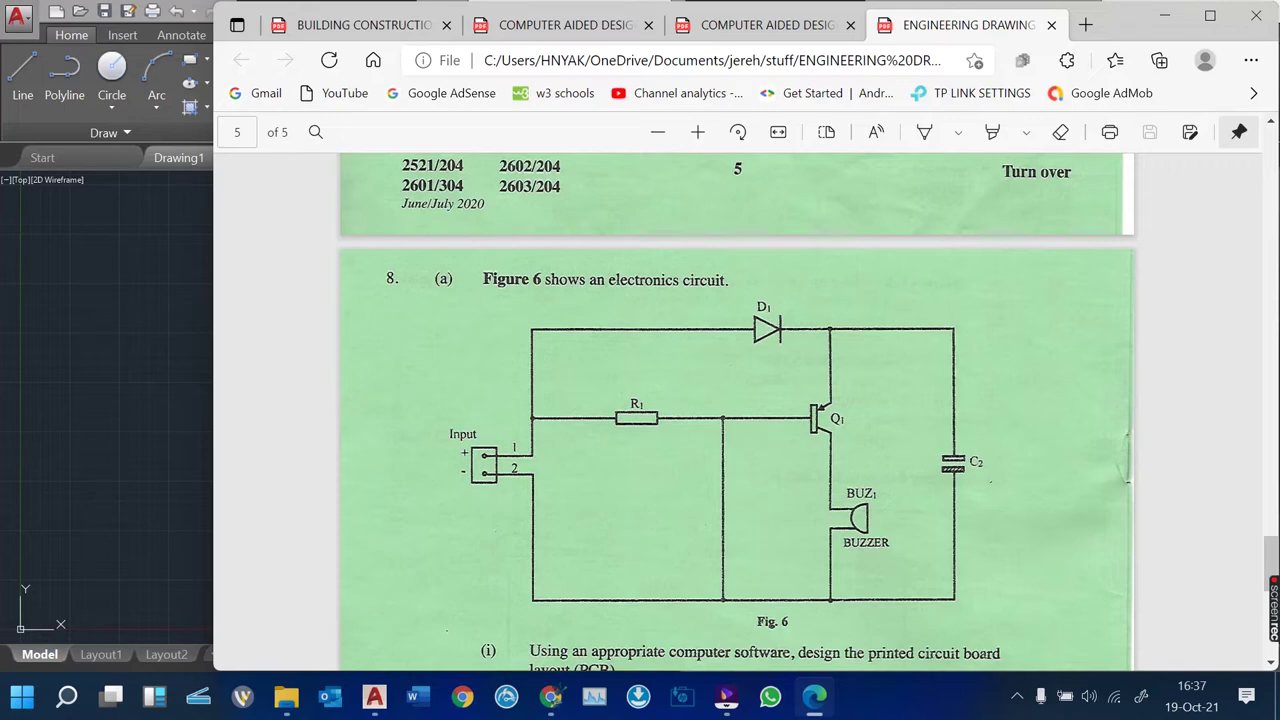
scroll(737, 410, "down", 3)
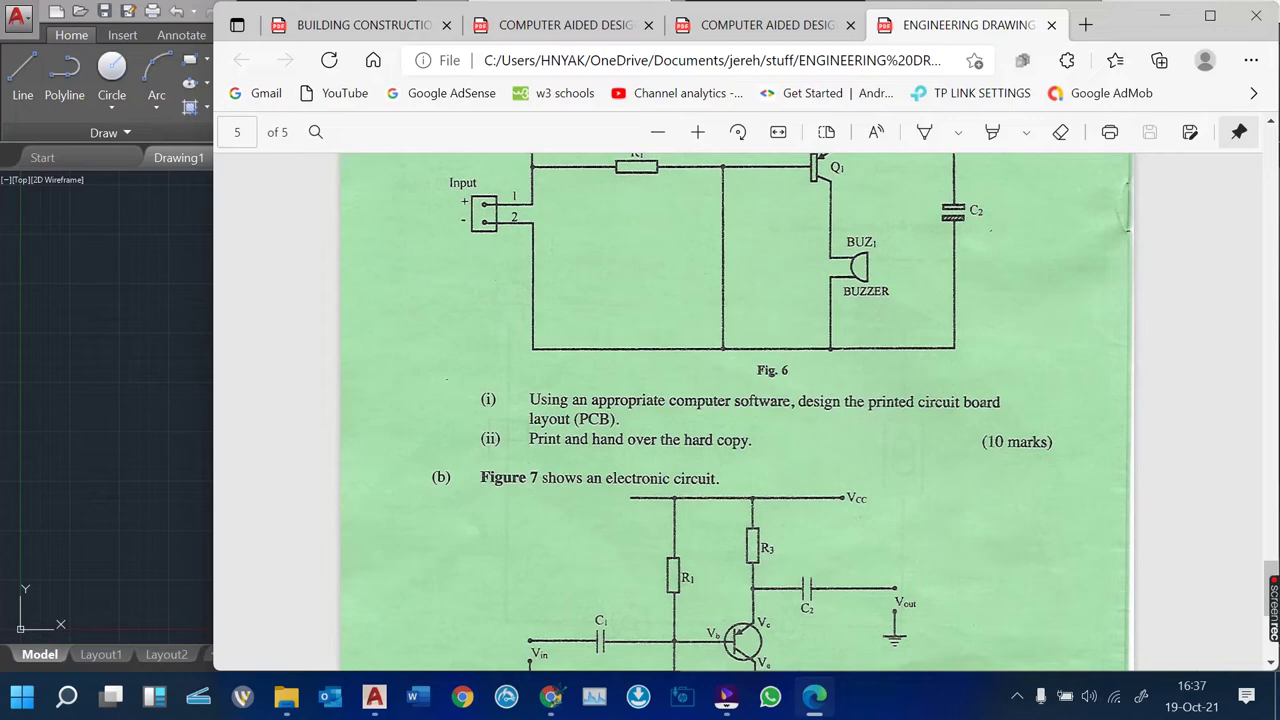
scroll(737, 410, "up", 3)
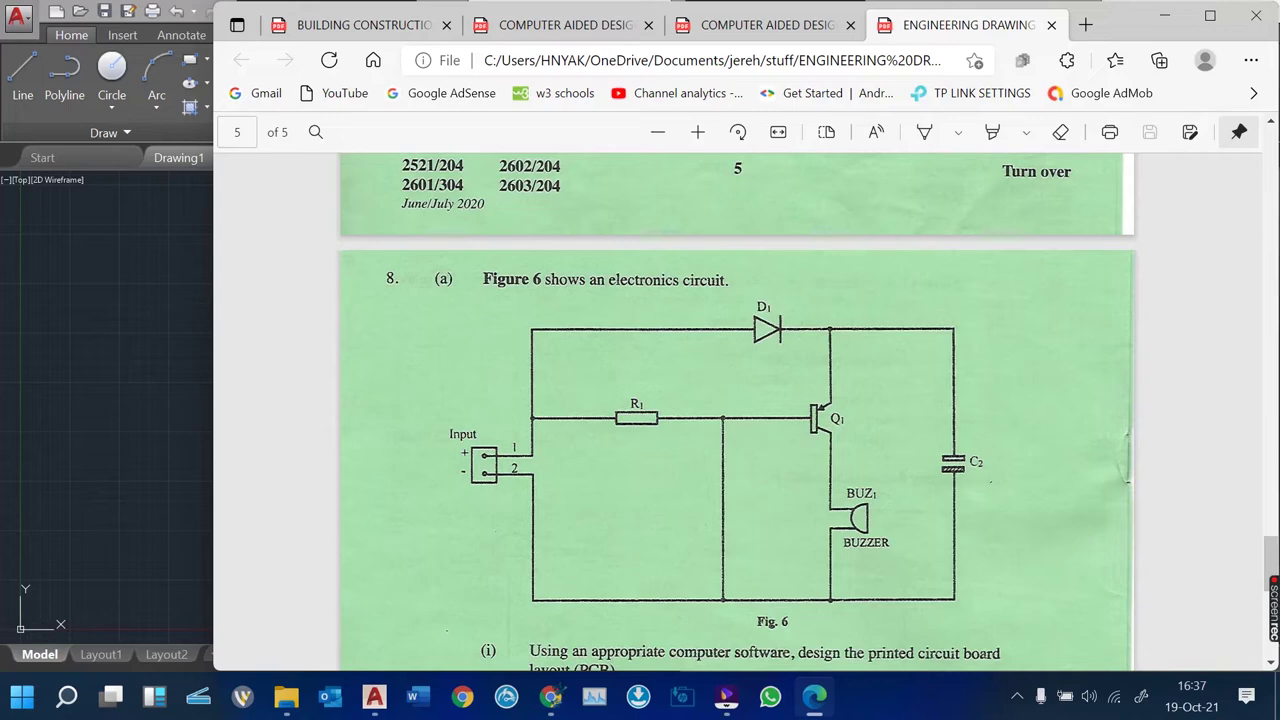
scroll(737, 410, "down", 3)
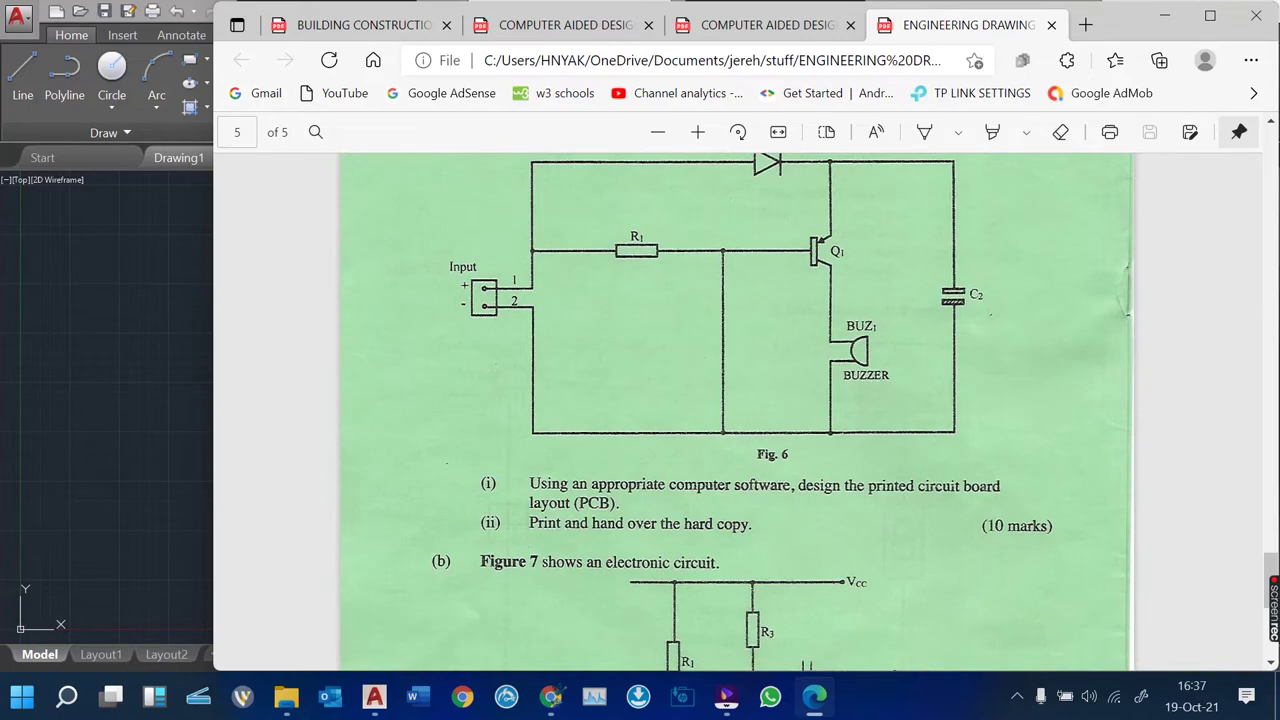
scroll(737, 410, "up", 3)
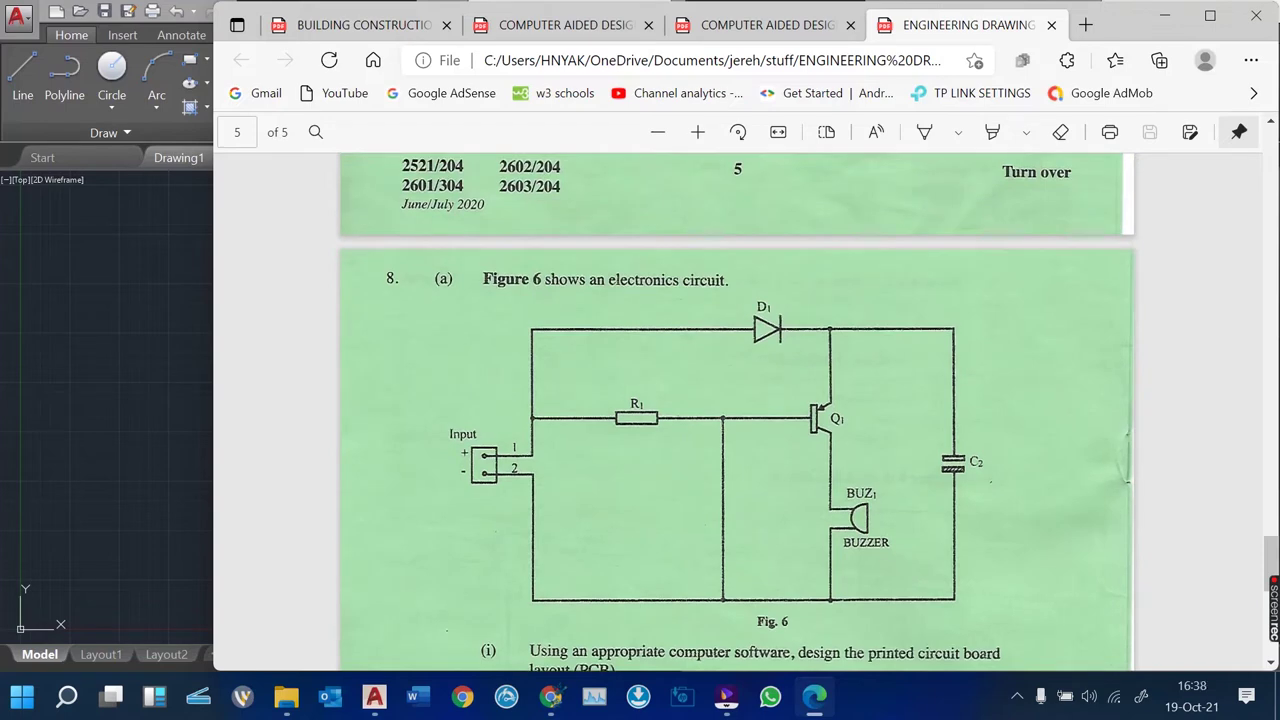
Arrange the AutoCAD and Edge windows side by side, with AutoCAD filling the left part of the display at full height
left_click_drag(213, 400, 780, 400)
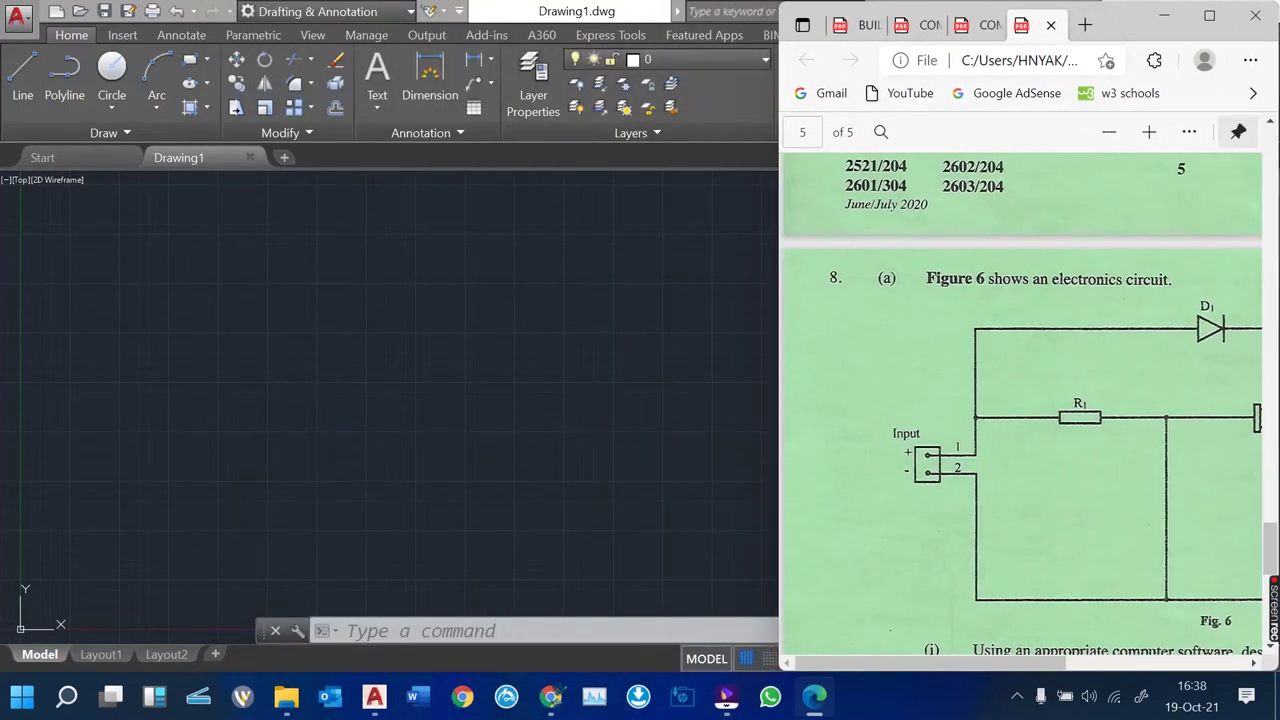
key("alt+Tab")
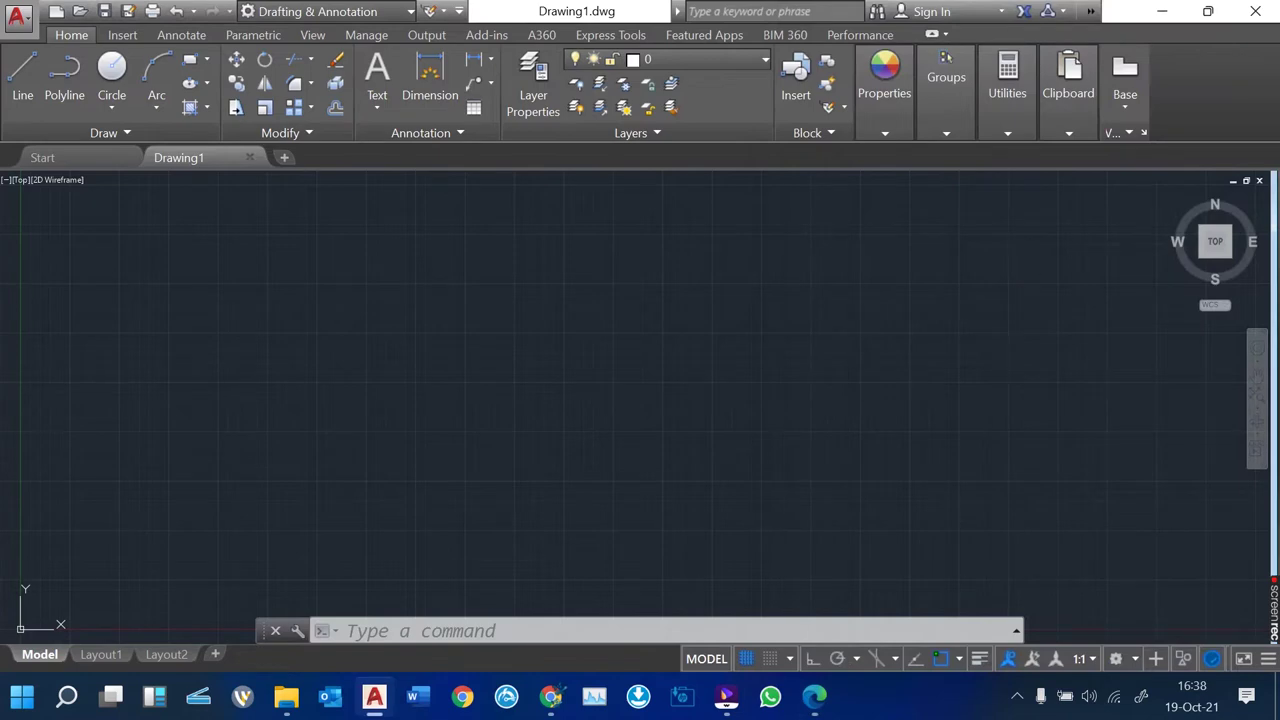
left_click(1208, 11)
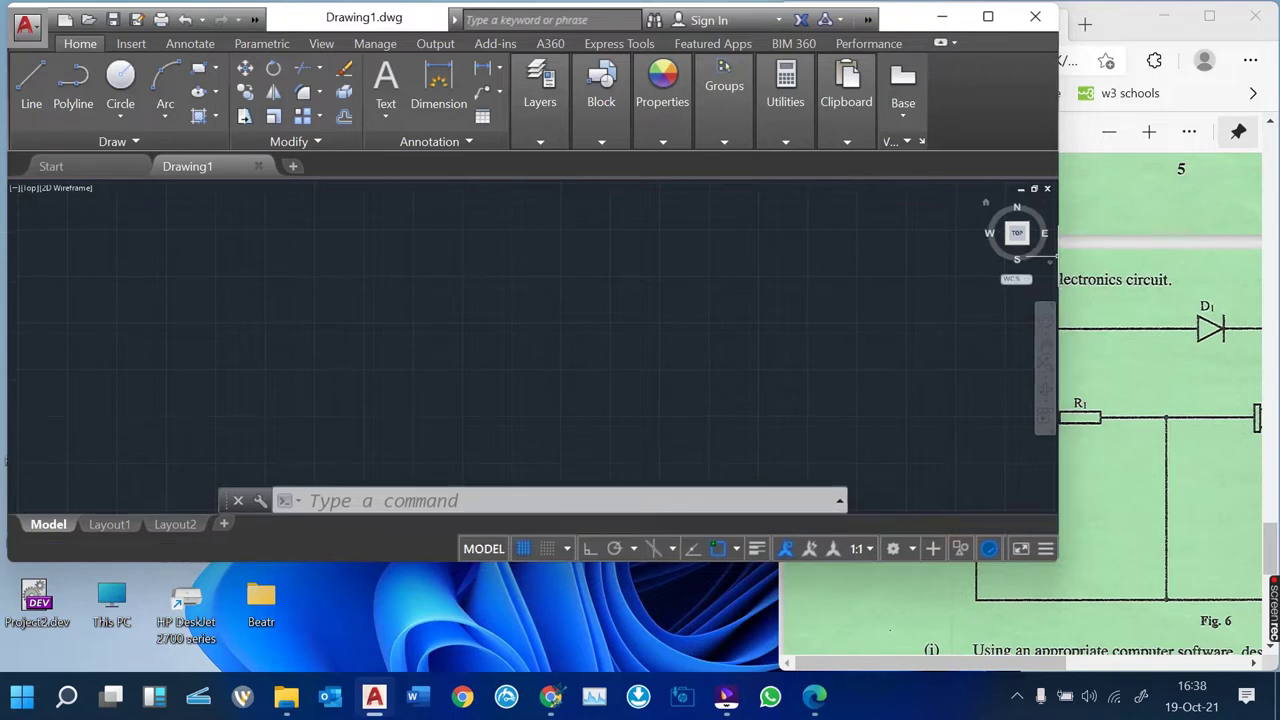
mouse_move(1057, 262)
left_mouse_down()
mouse_move(716, 259)
mouse_move(780, 260)
left_mouse_up()
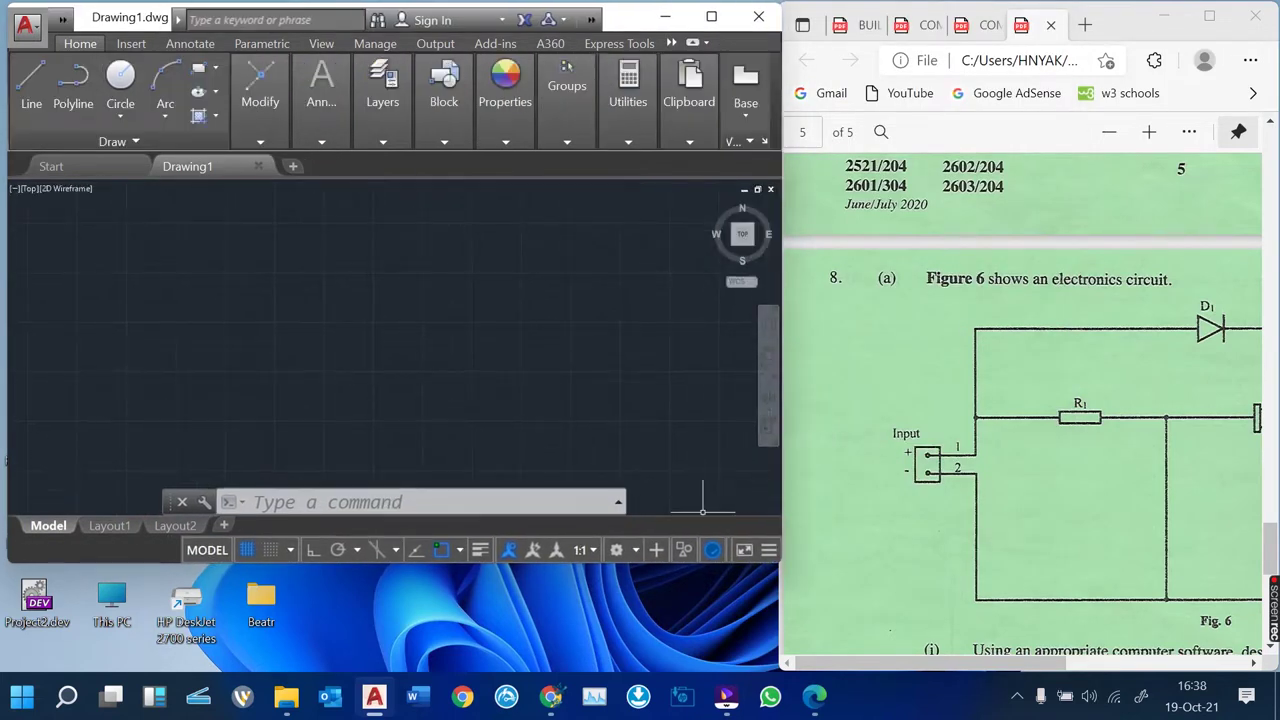
left_click_drag(703, 561, 703, 671)
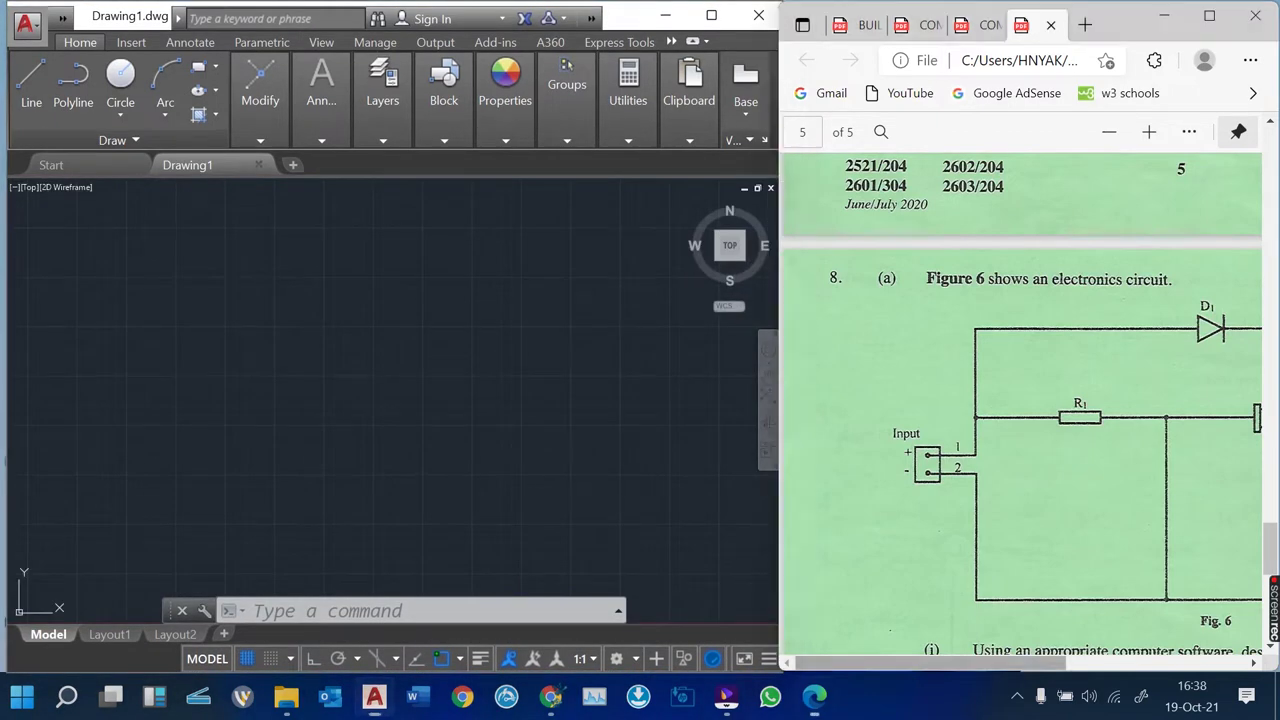
Zoom the PDF out one level and position it so the Figure 6 circuit fits in the narrowed browser window
scroll(1020, 410, "right", 3)
scroll(1020, 410, "left", 1)
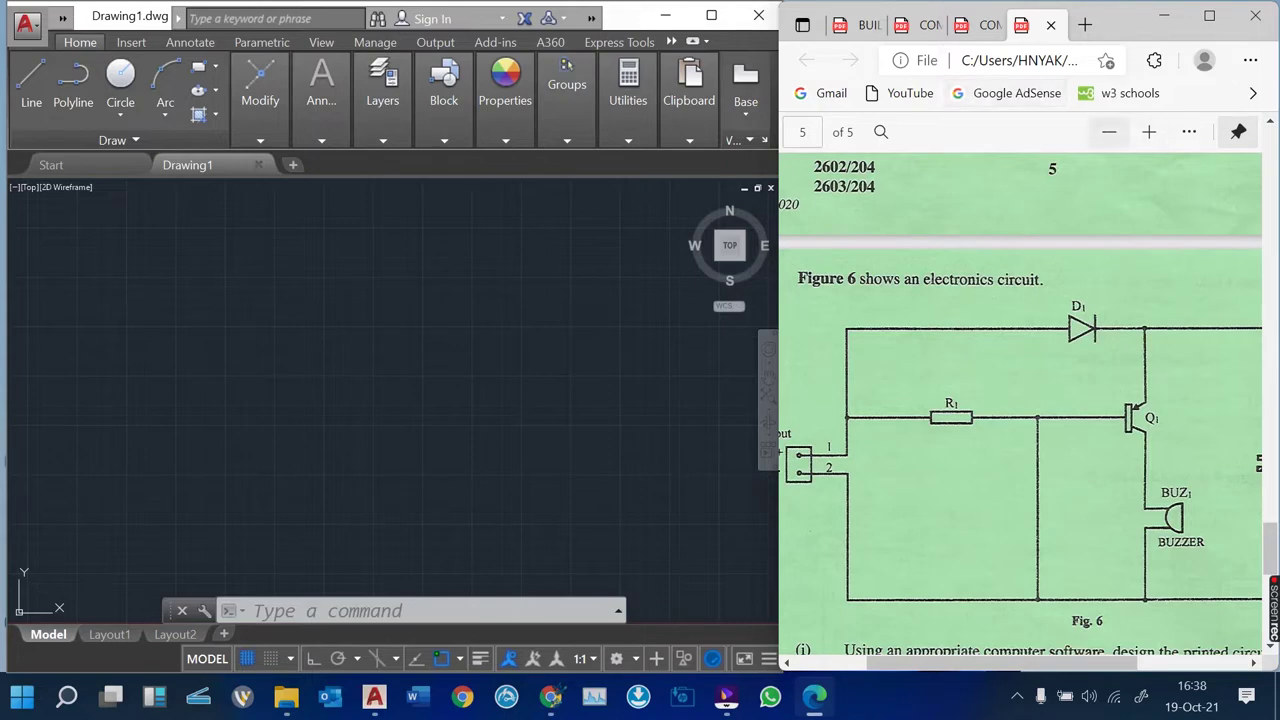
left_click(1108, 131)
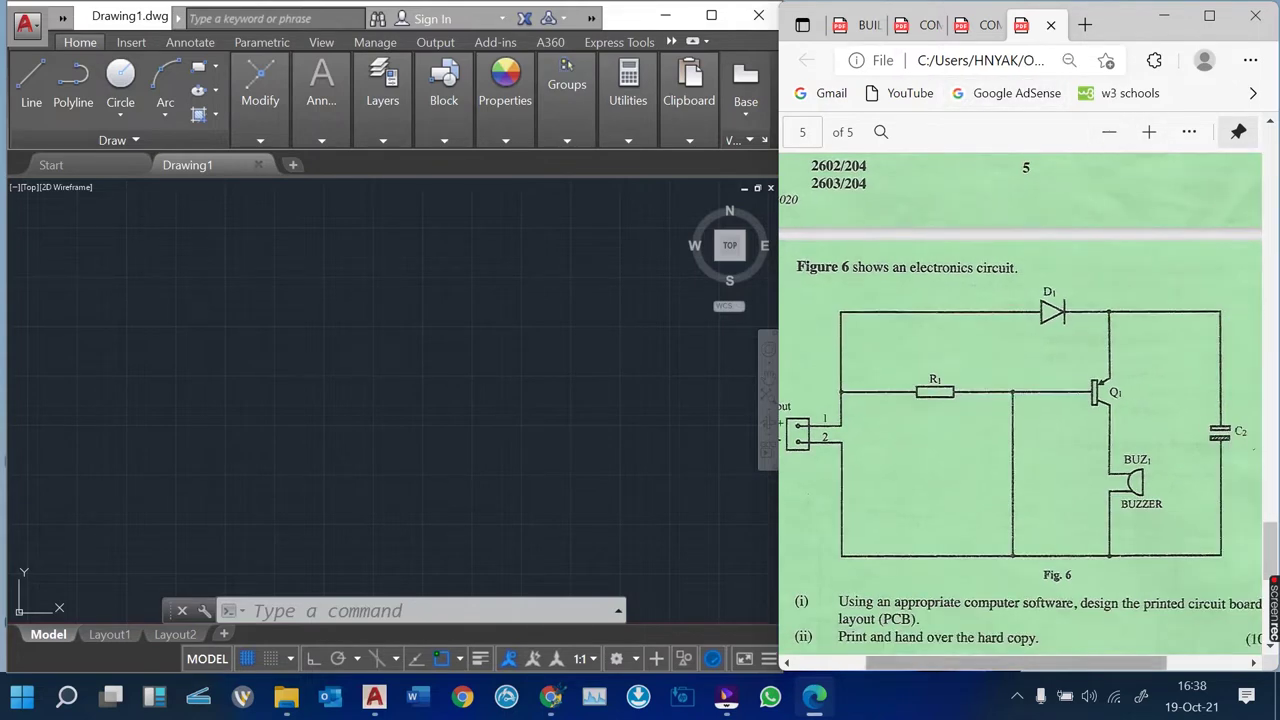
scroll(1020, 420, "left", 1)
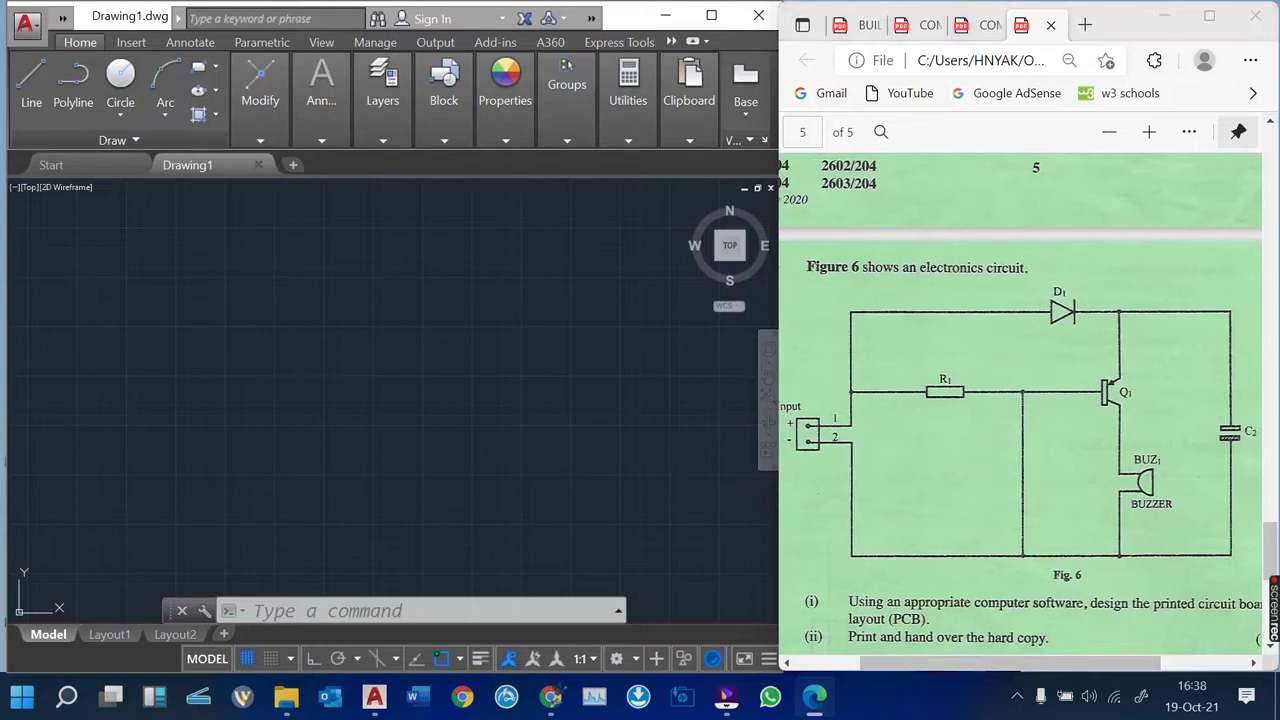
In AutoCAD, draw a horizontal line for the circuit's top wire and, with Ortho on, continue straight down for the right-hand wire
left_click(271, 294)
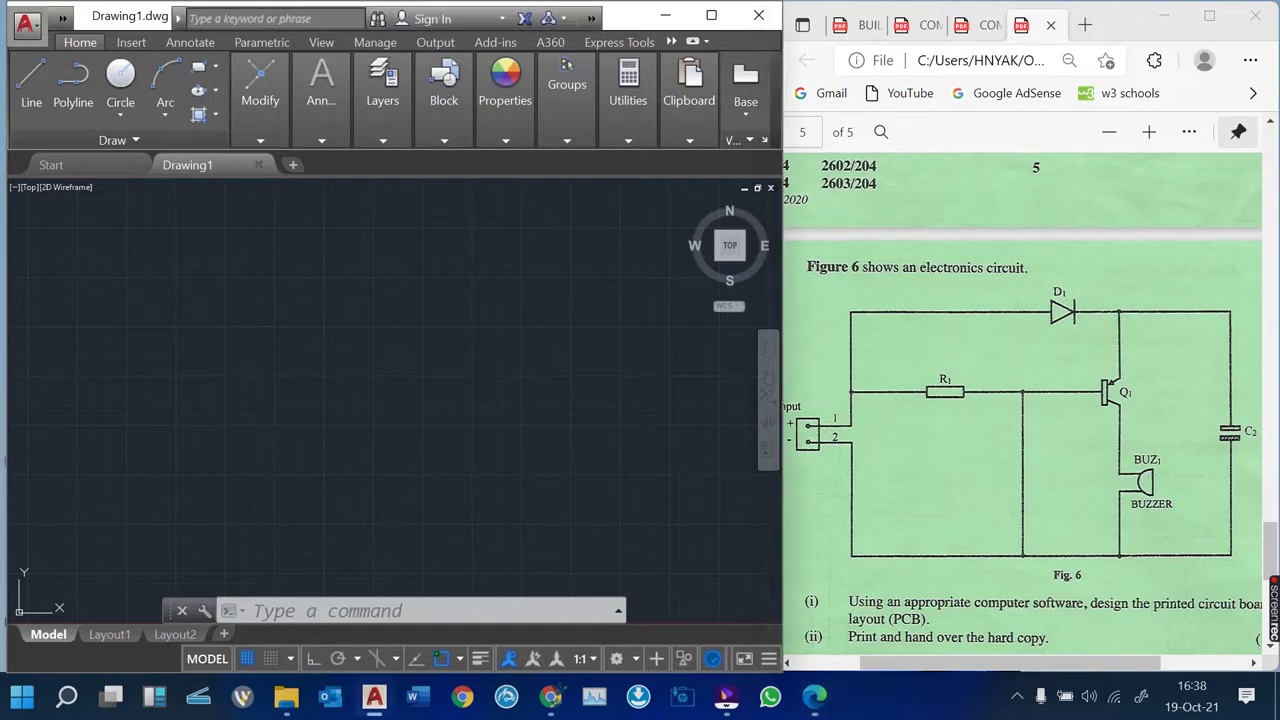
left_click(31, 85)
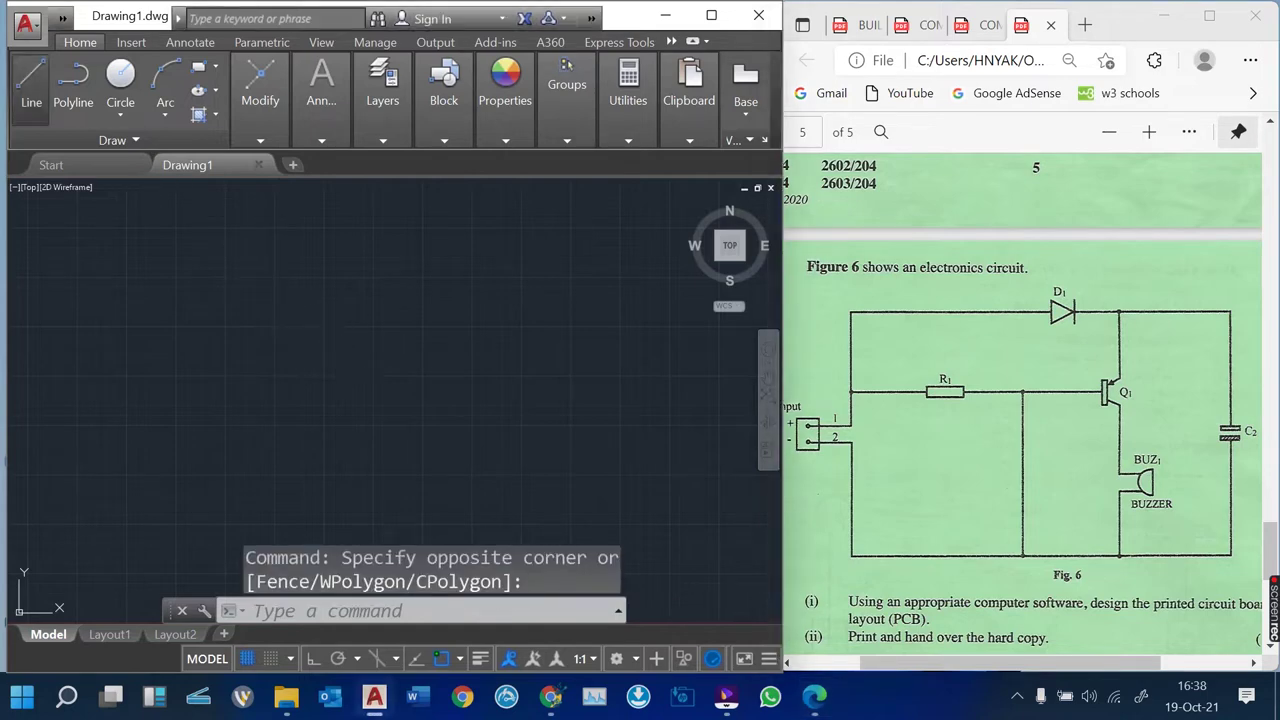
left_click(153, 288)
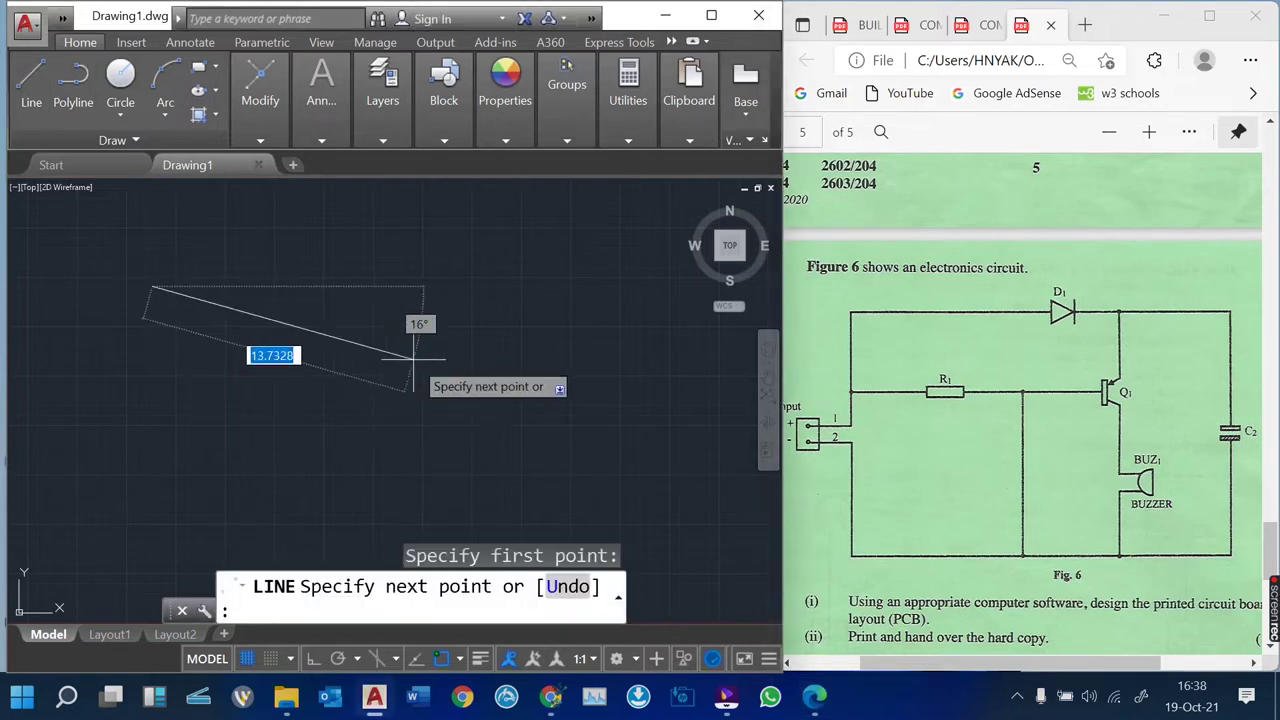
left_click(565, 287)
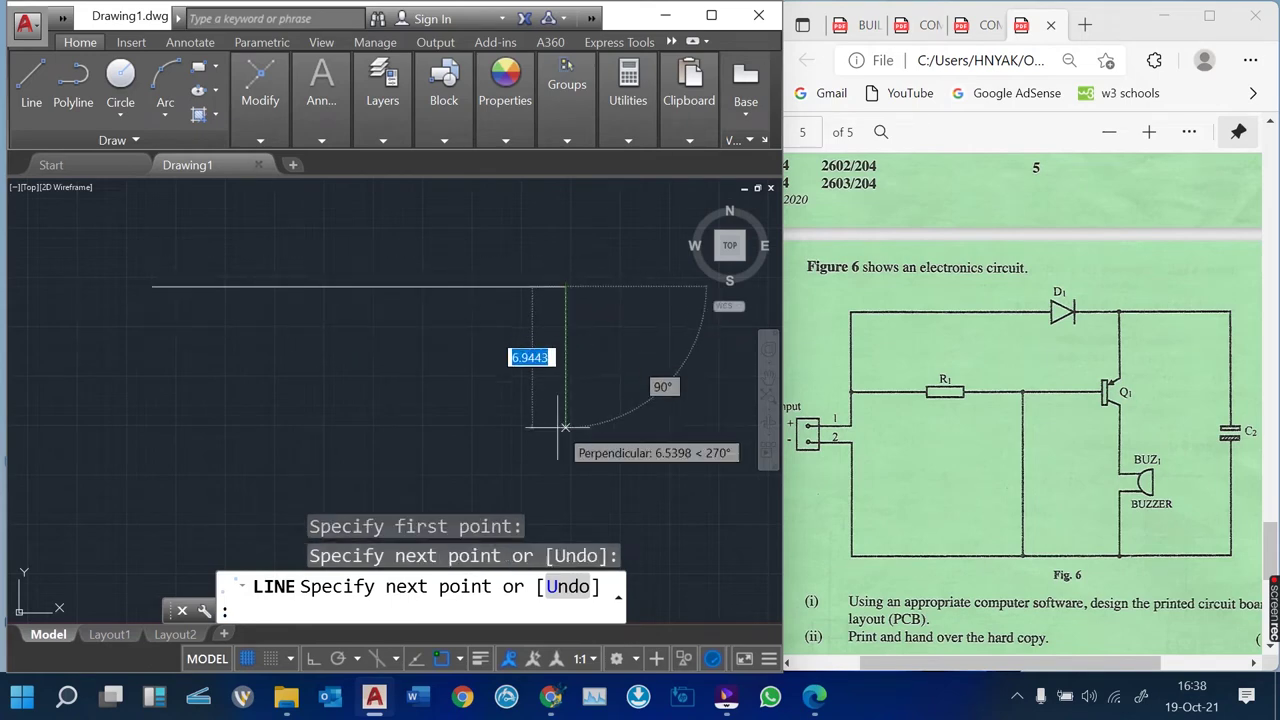
scroll(643, 241, "down", 2)
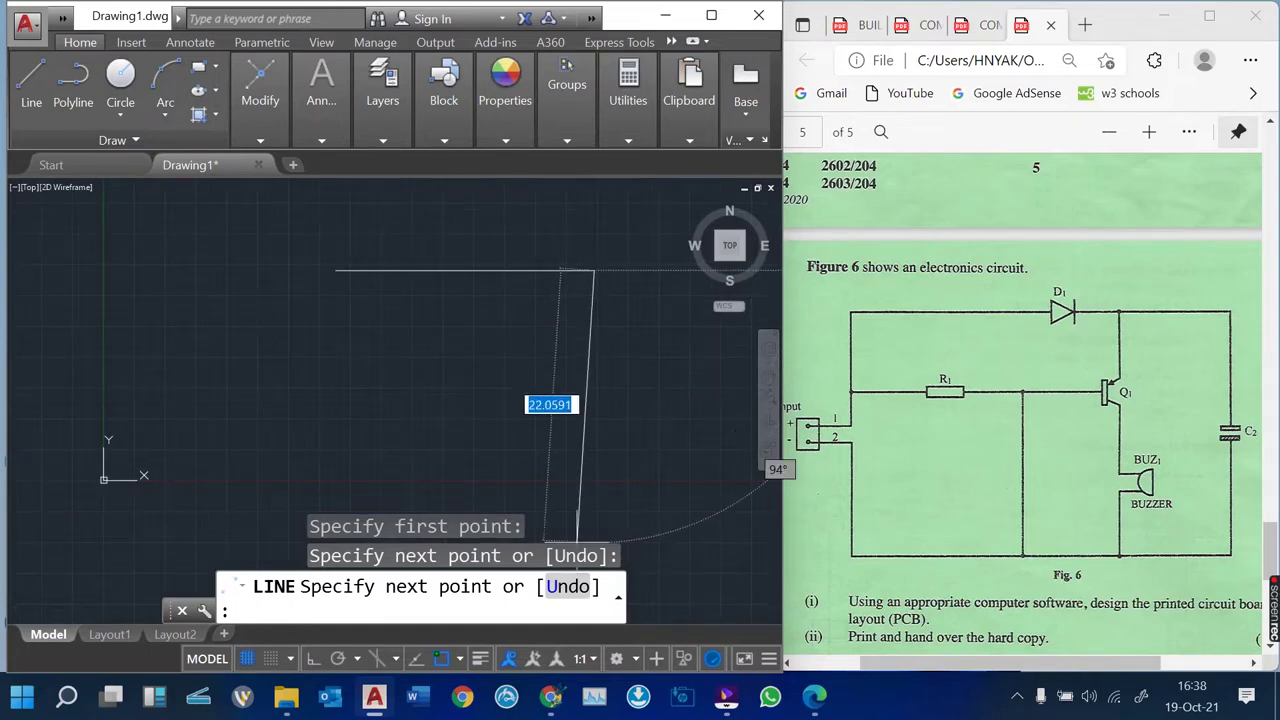
key("F8")
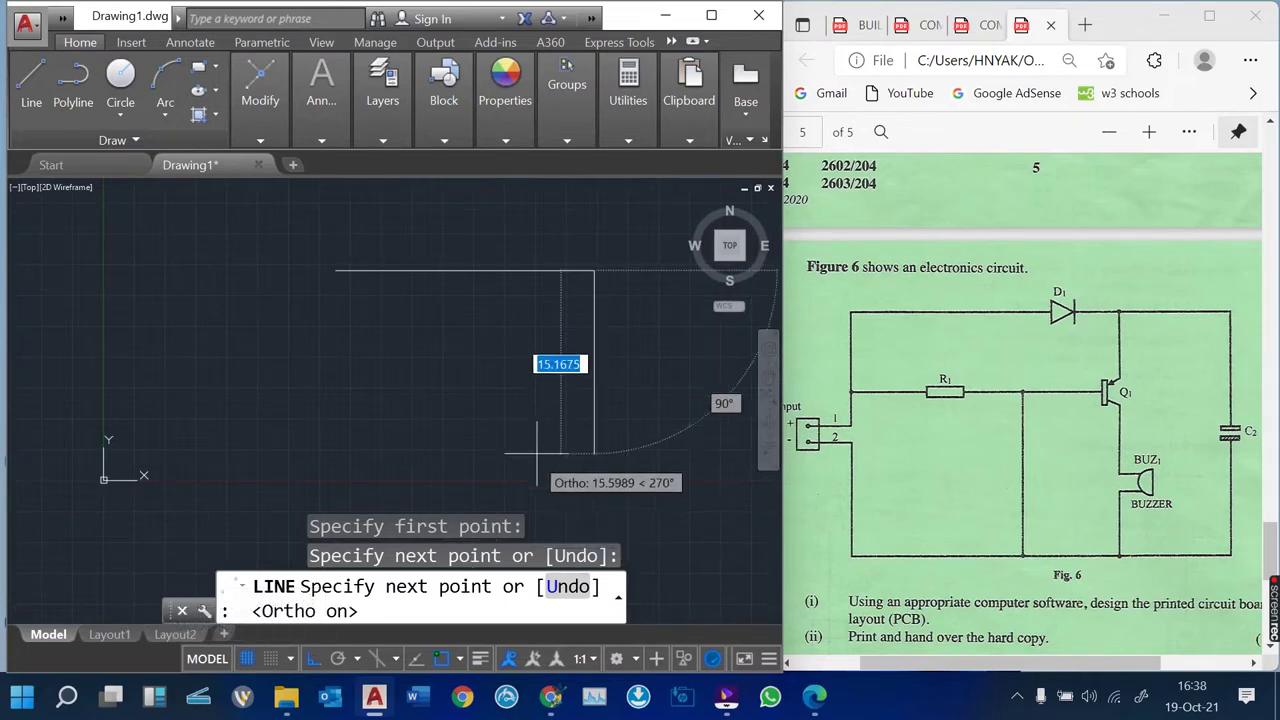
left_click(594, 470)
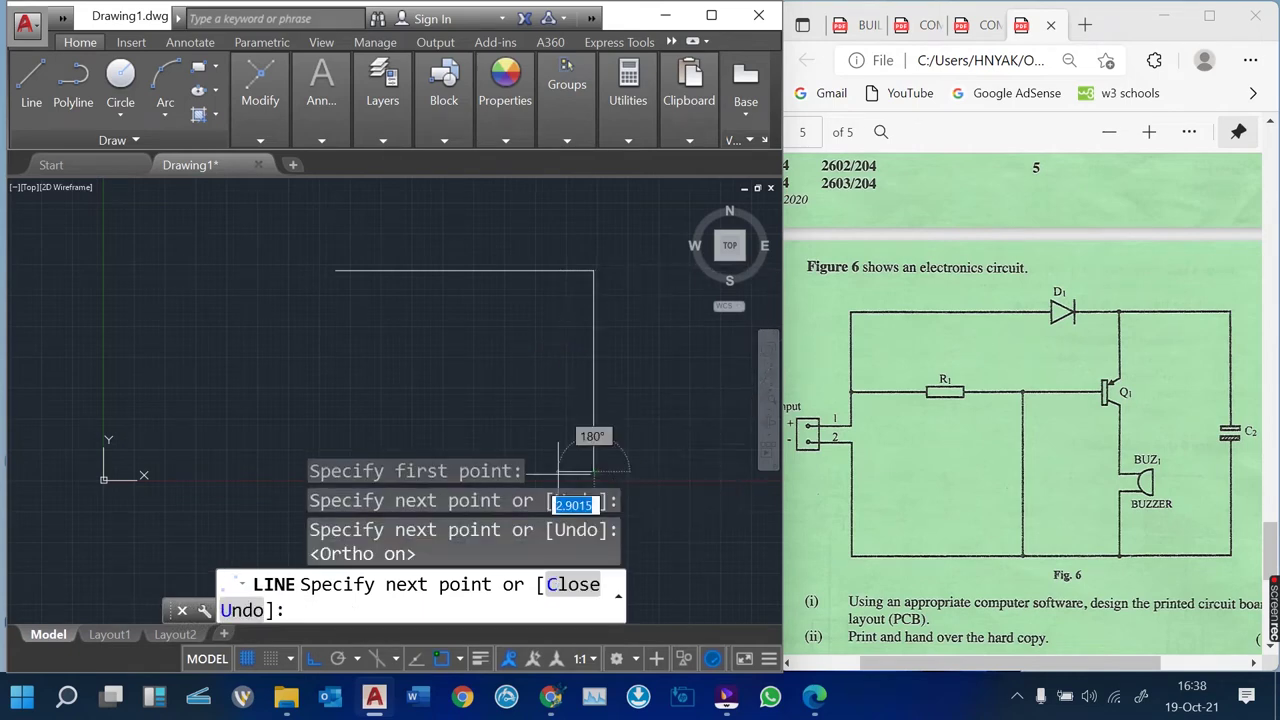
Continue the line leftward as the bottom wire, about 8.3 units up the left side, and about 4 units left as the input 2 lead
left_click(213, 470)
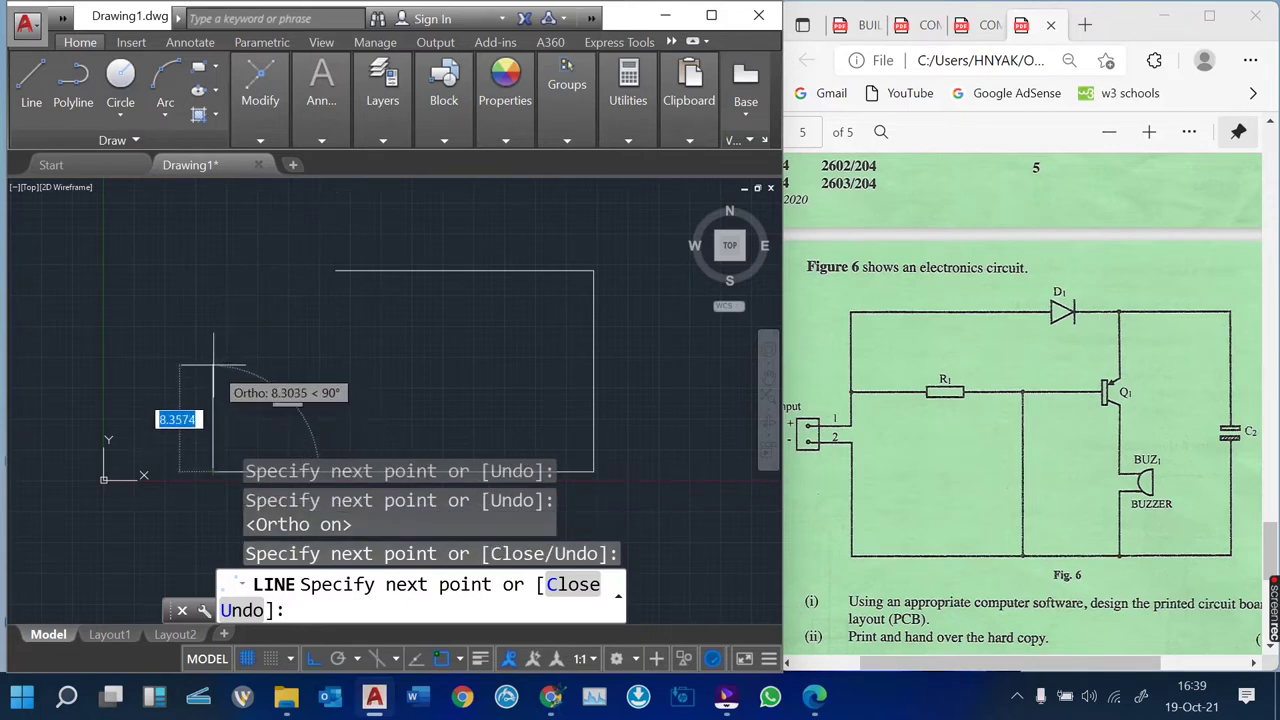
left_click(213, 364)
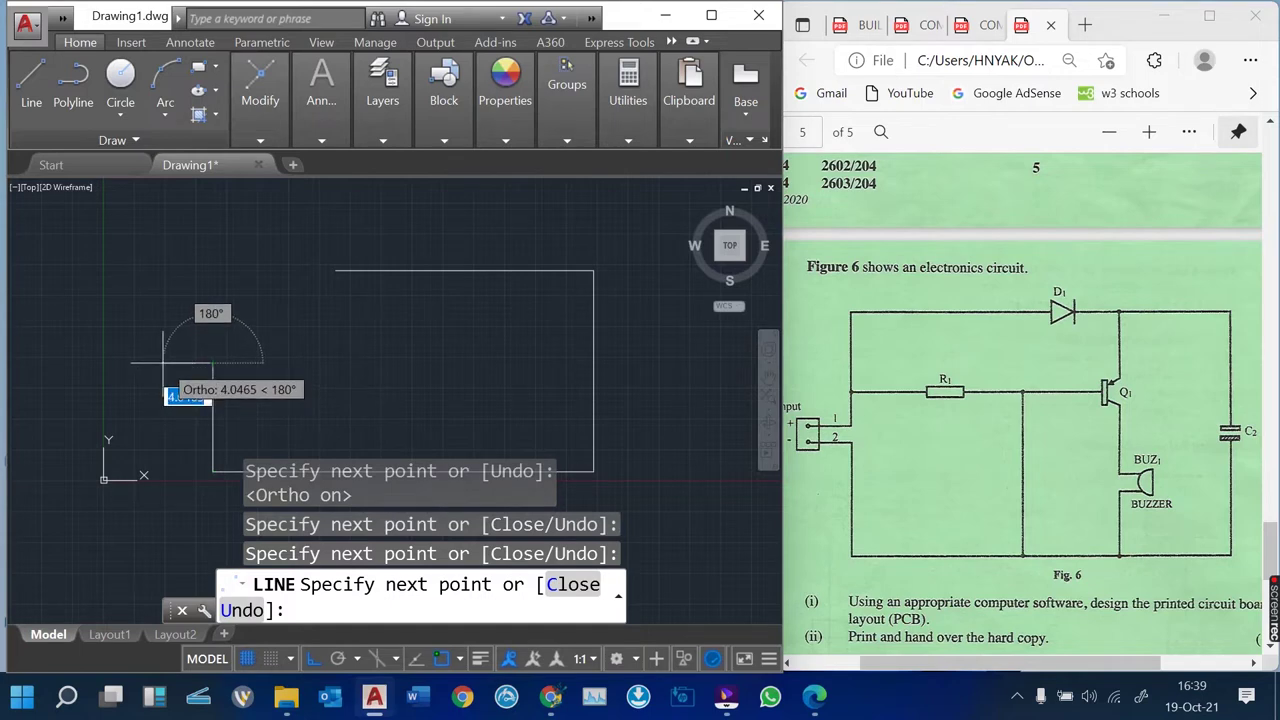
left_click(164, 363)
key("Return")
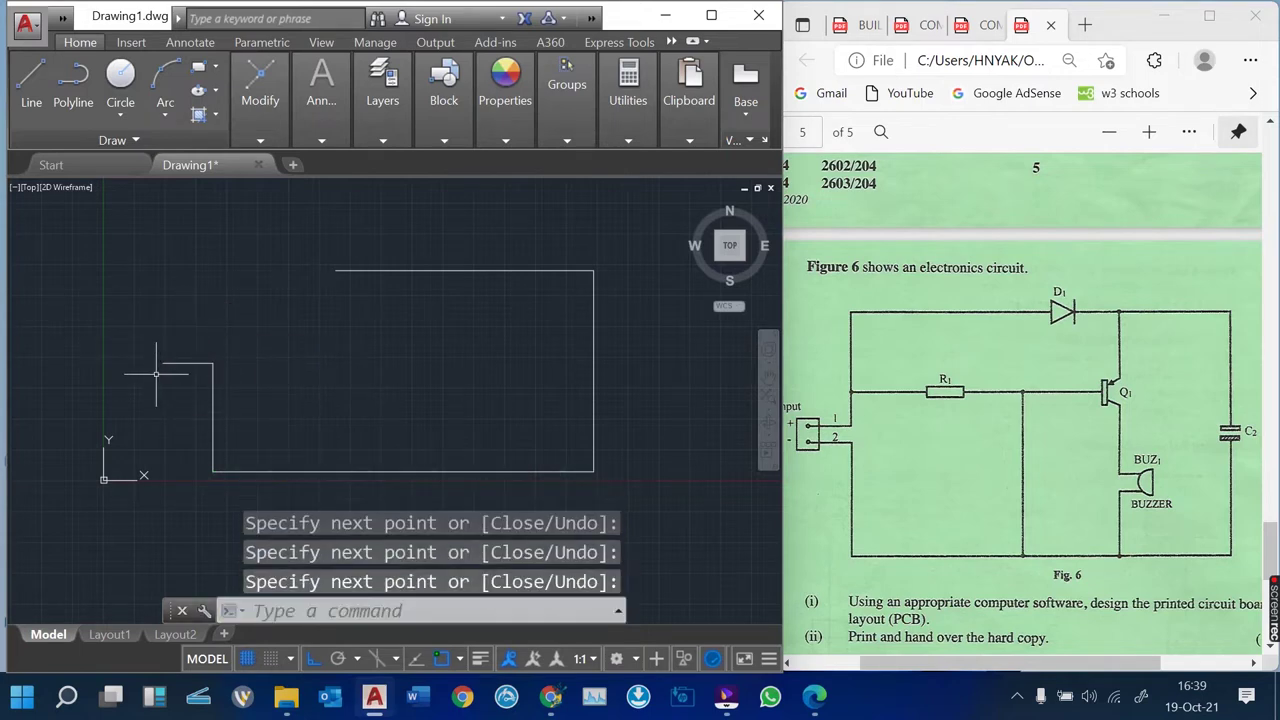
Copy the short horizontal input lead about 1.16 units straight up to form the input 1 lead
scroll(155, 368, "up", 2)
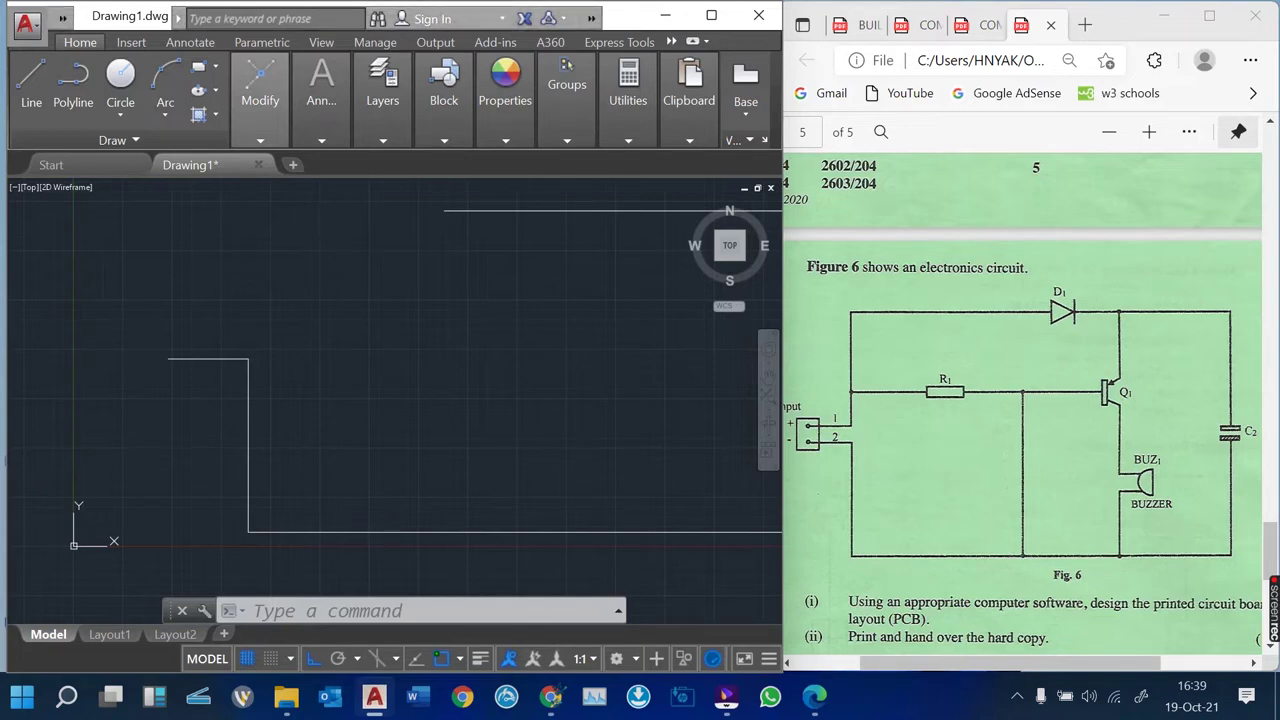
type("c")
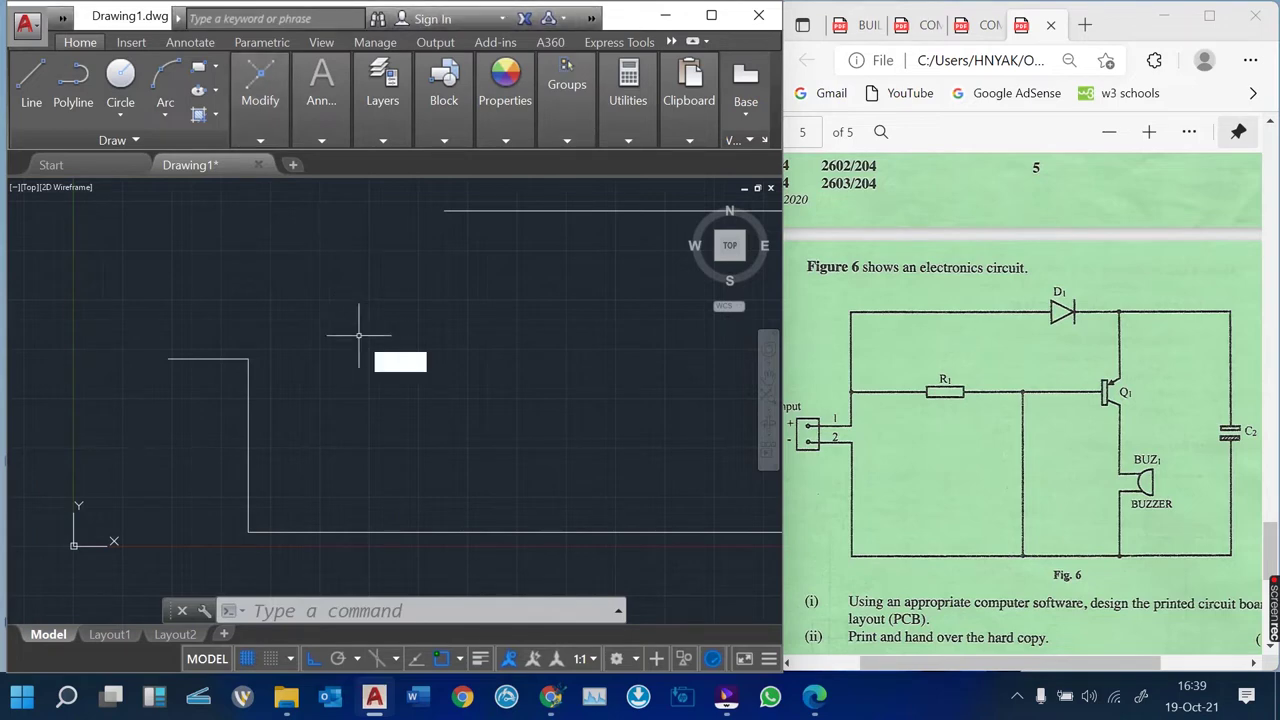
type("o")
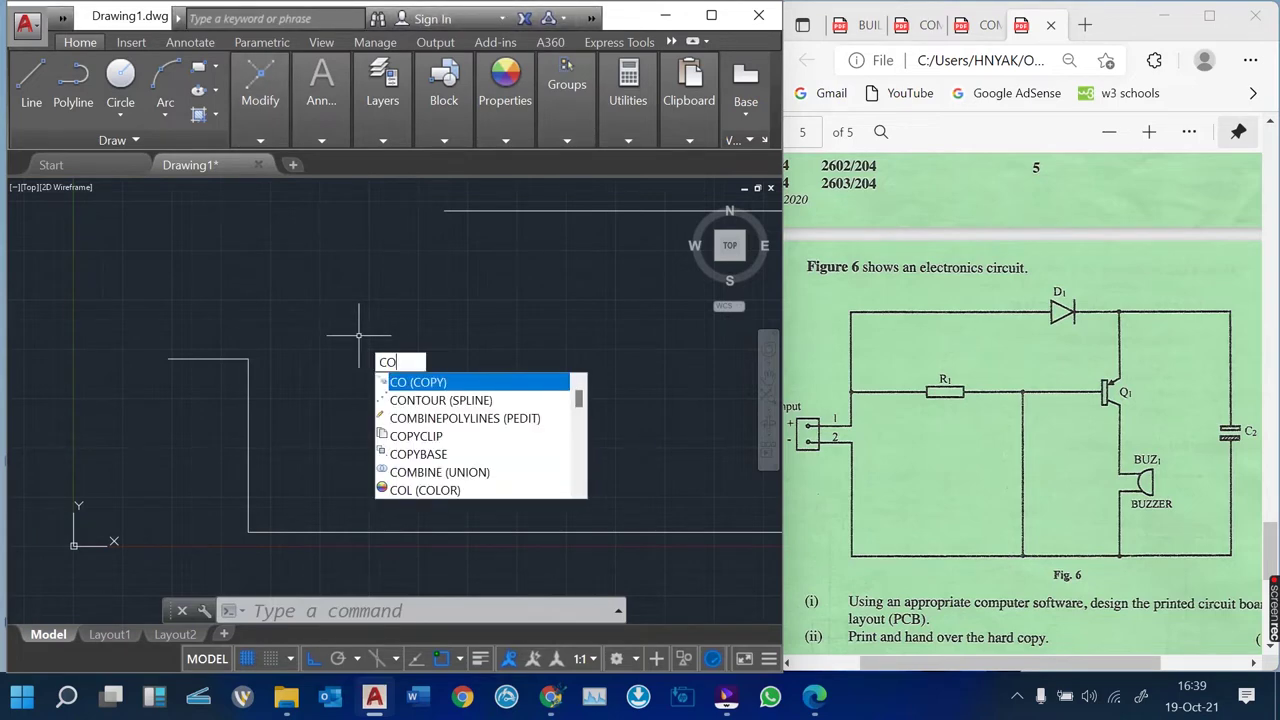
key("Return")
left_click(194, 357)
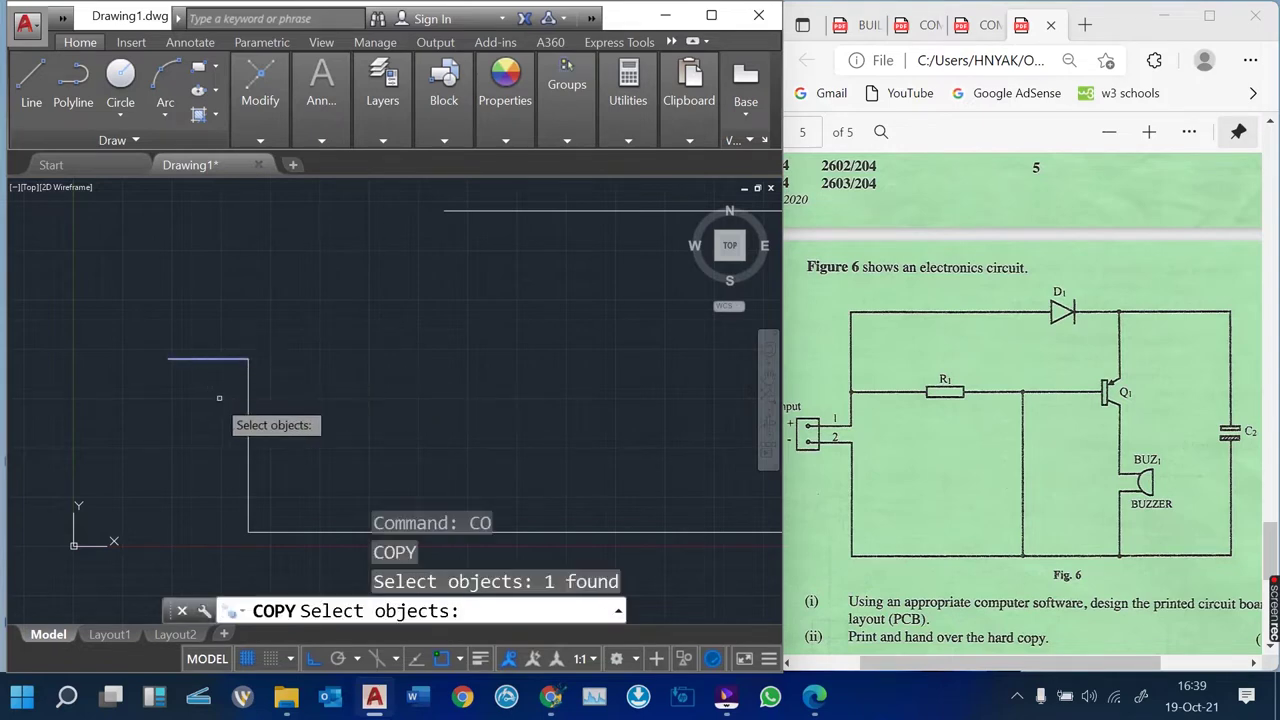
key("Return")
left_click(249, 358)
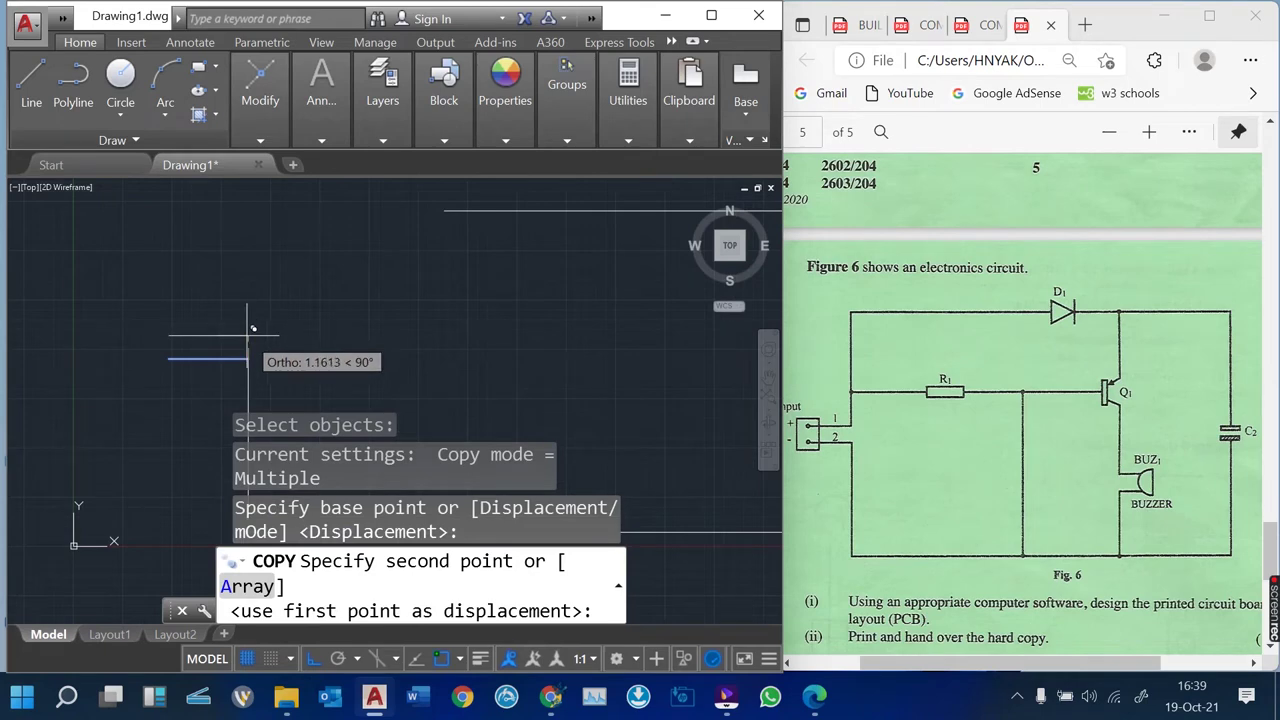
left_click(256, 336)
key("Return")
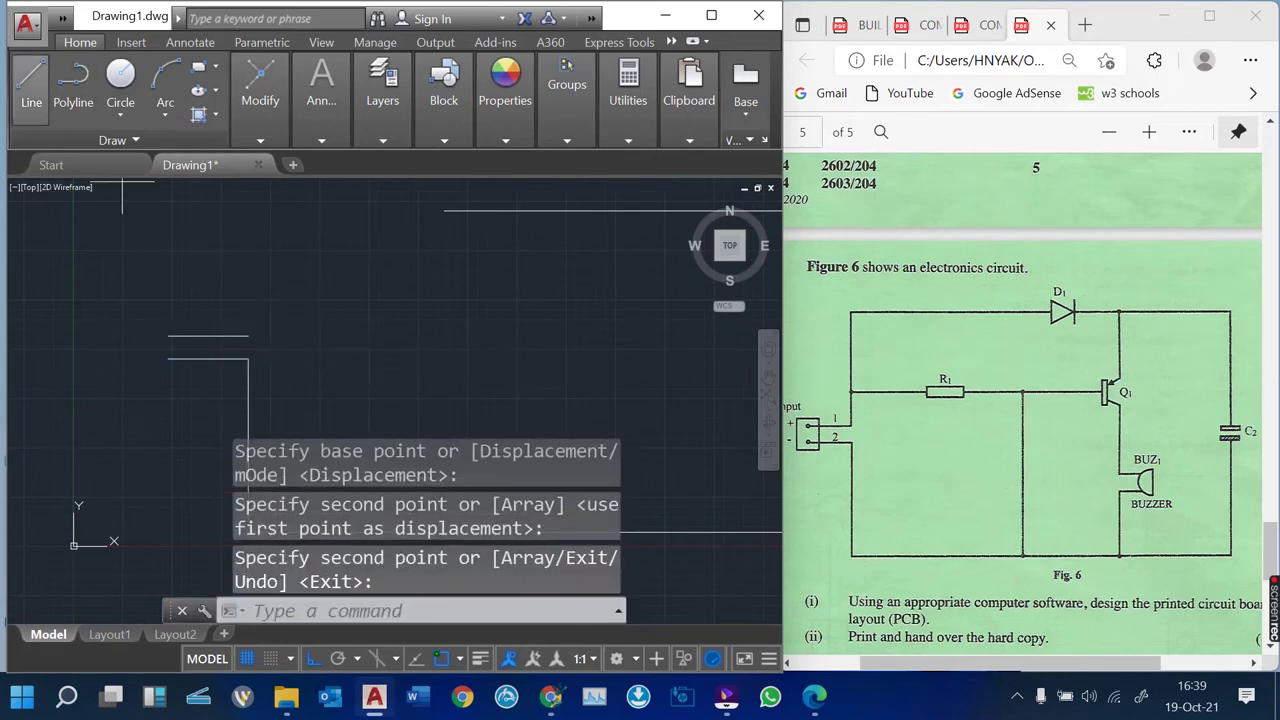
Draw a line from the upper input lead's right end up to the top wire's level and across to its left end
left_click(31, 85)
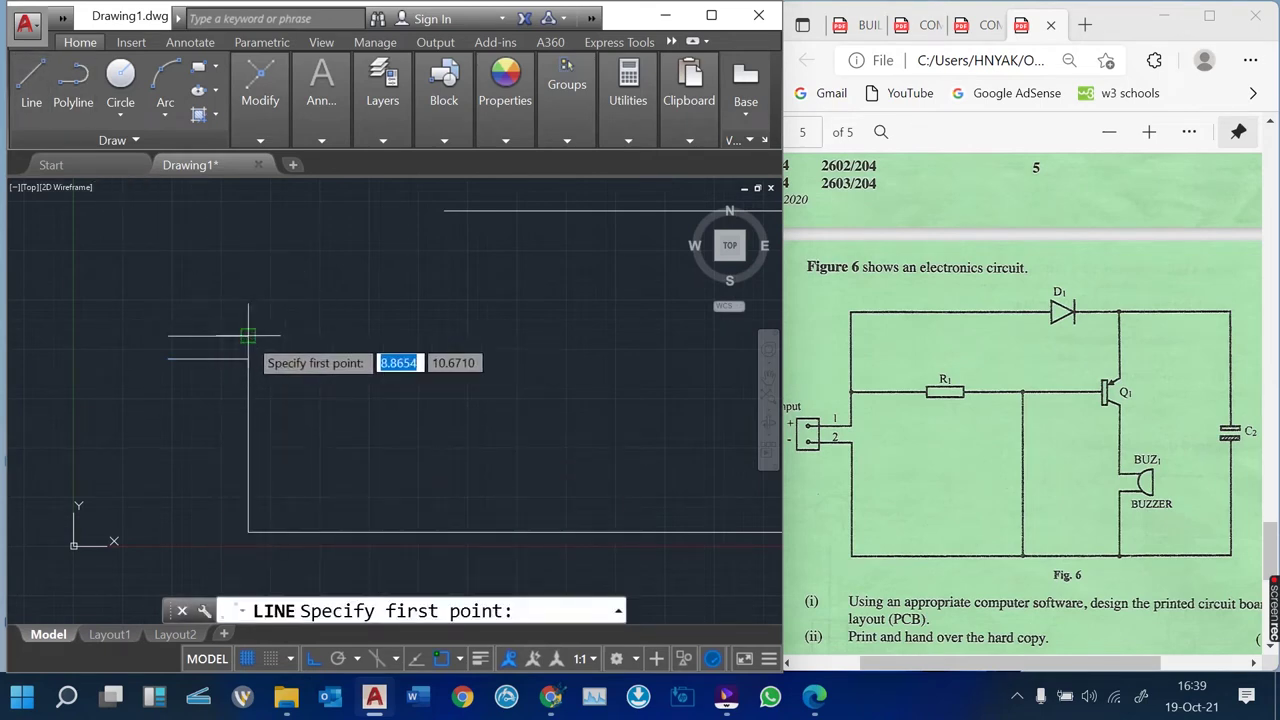
left_click(249, 336)
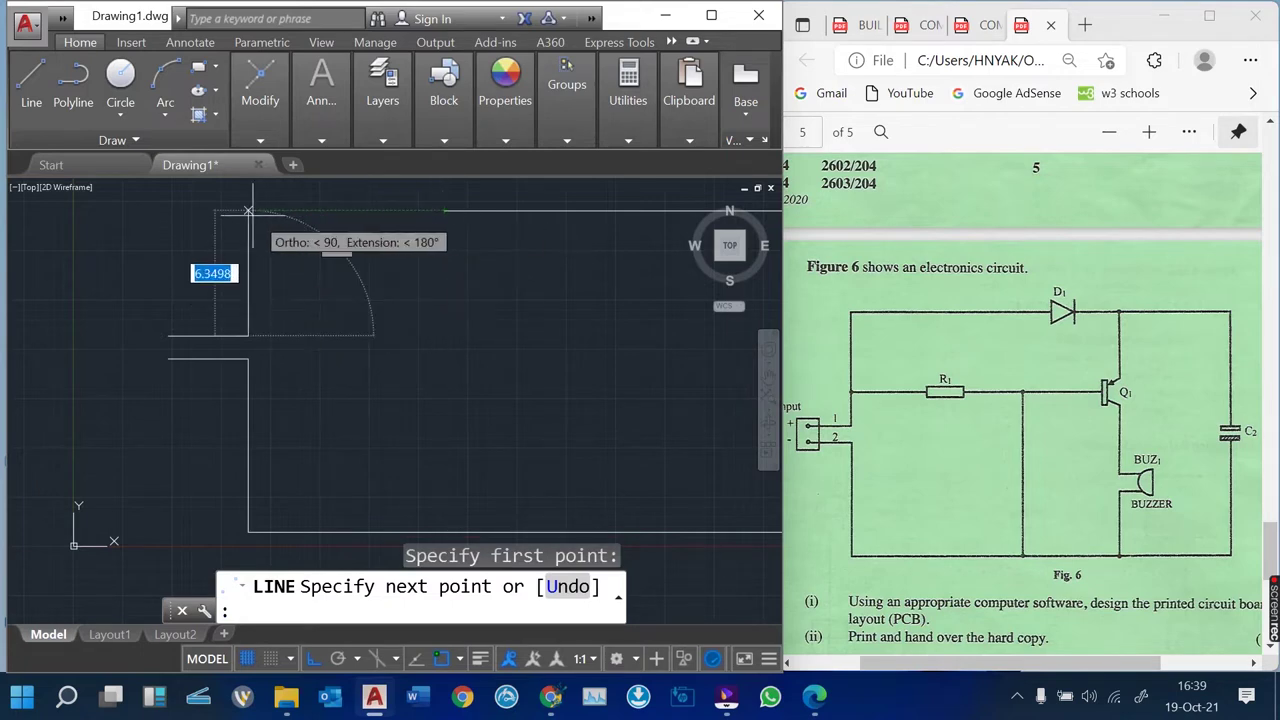
left_click(317, 213)
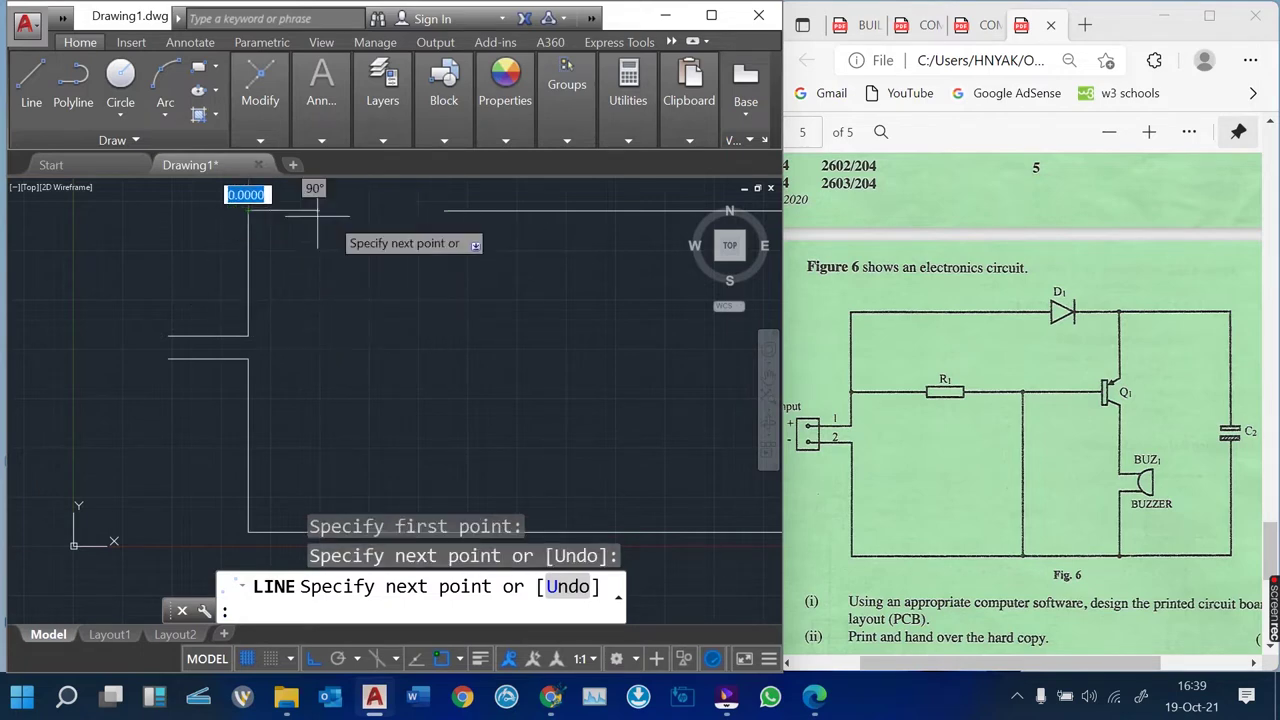
left_click(444, 212)
key("Return")
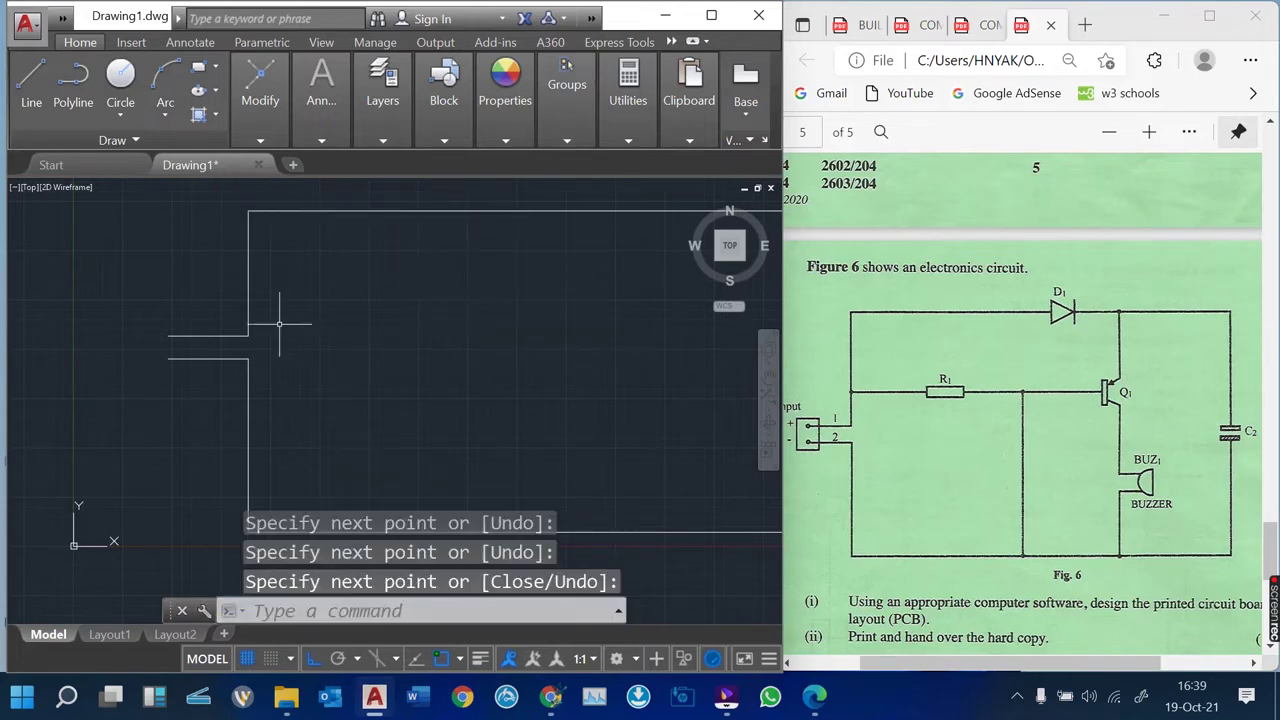
Draw a horizontal wire from the left wire above input 1 to the Q1 branch position and continue it straight down to the bottom wire
scroll(265, 333, "down", 1)
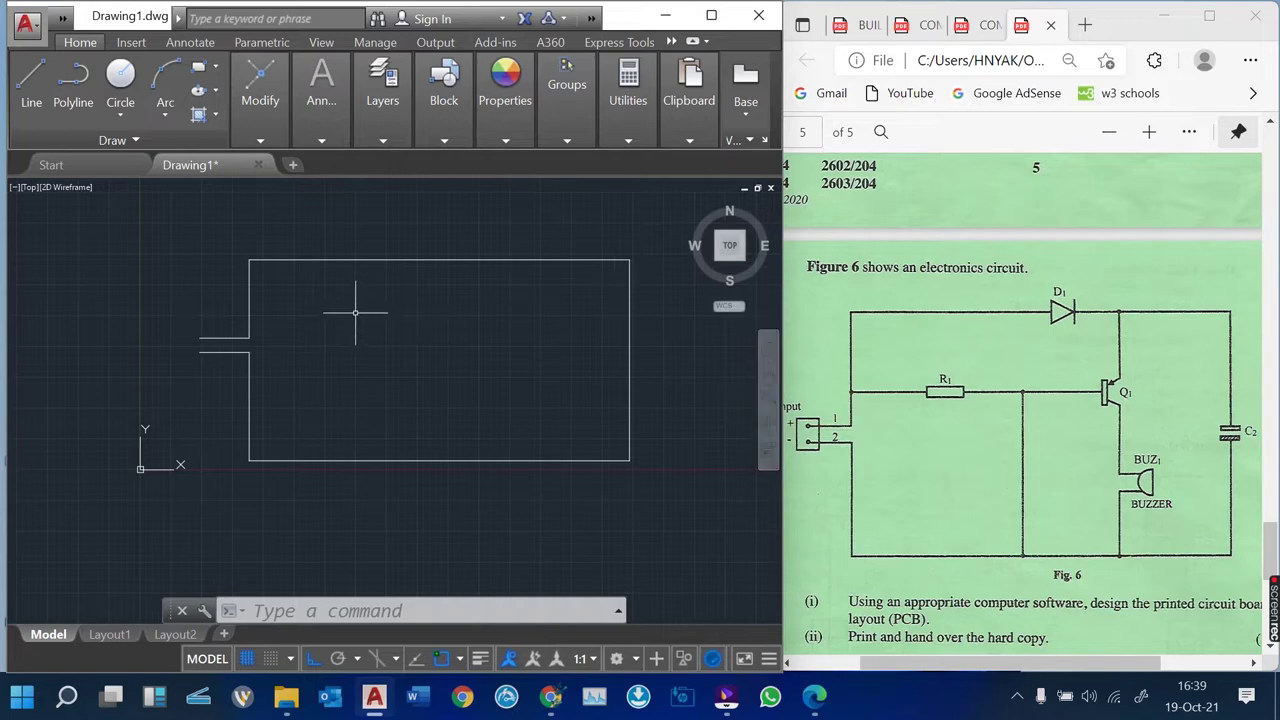
left_click(31, 85)
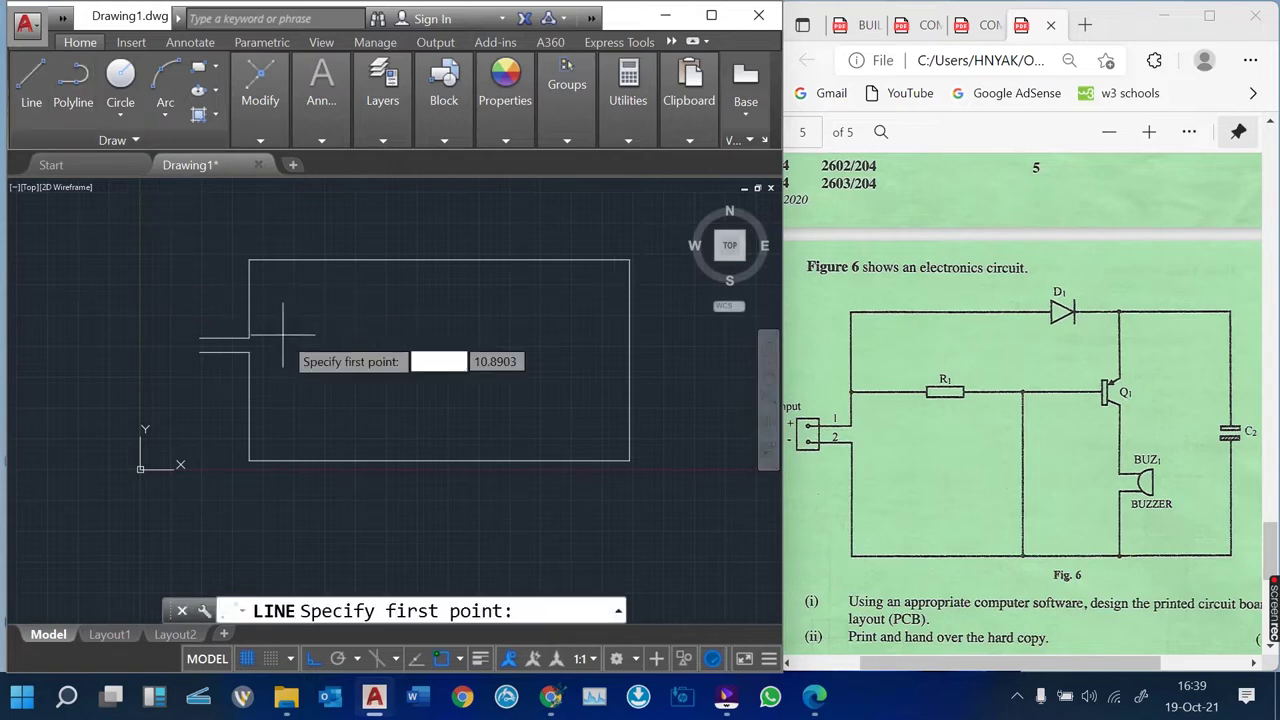
left_click(250, 310)
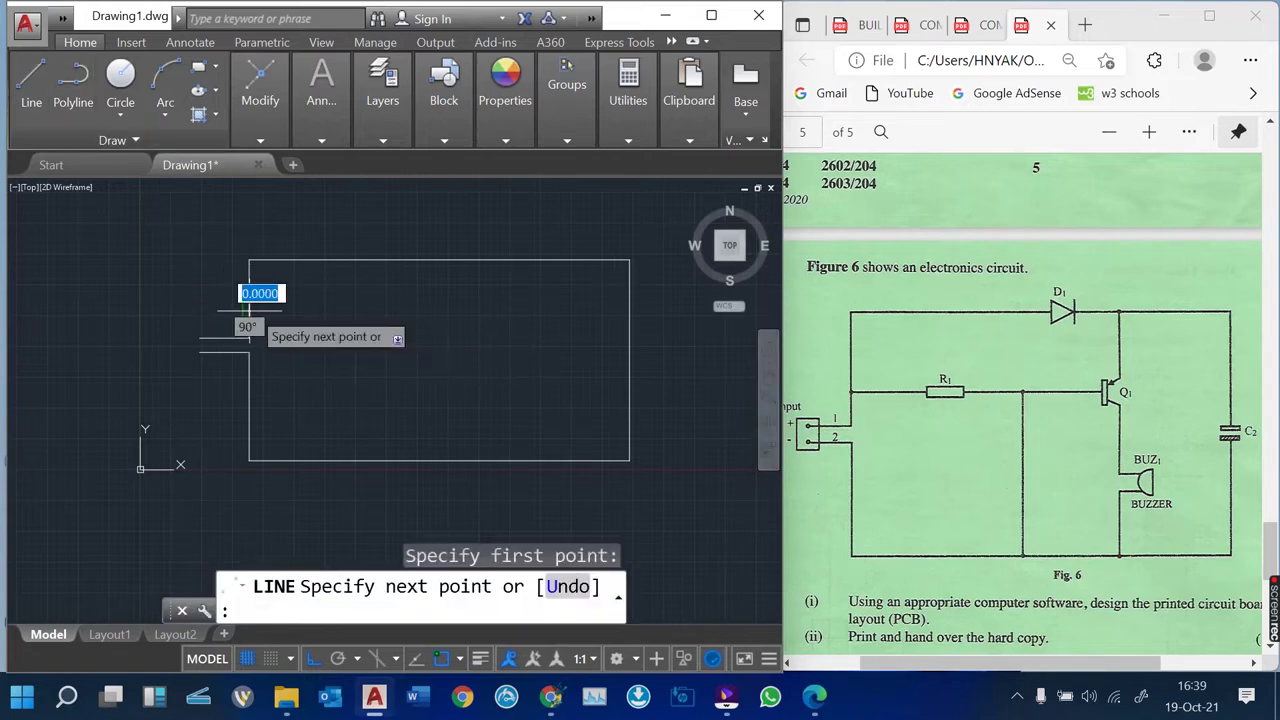
left_click(517, 311)
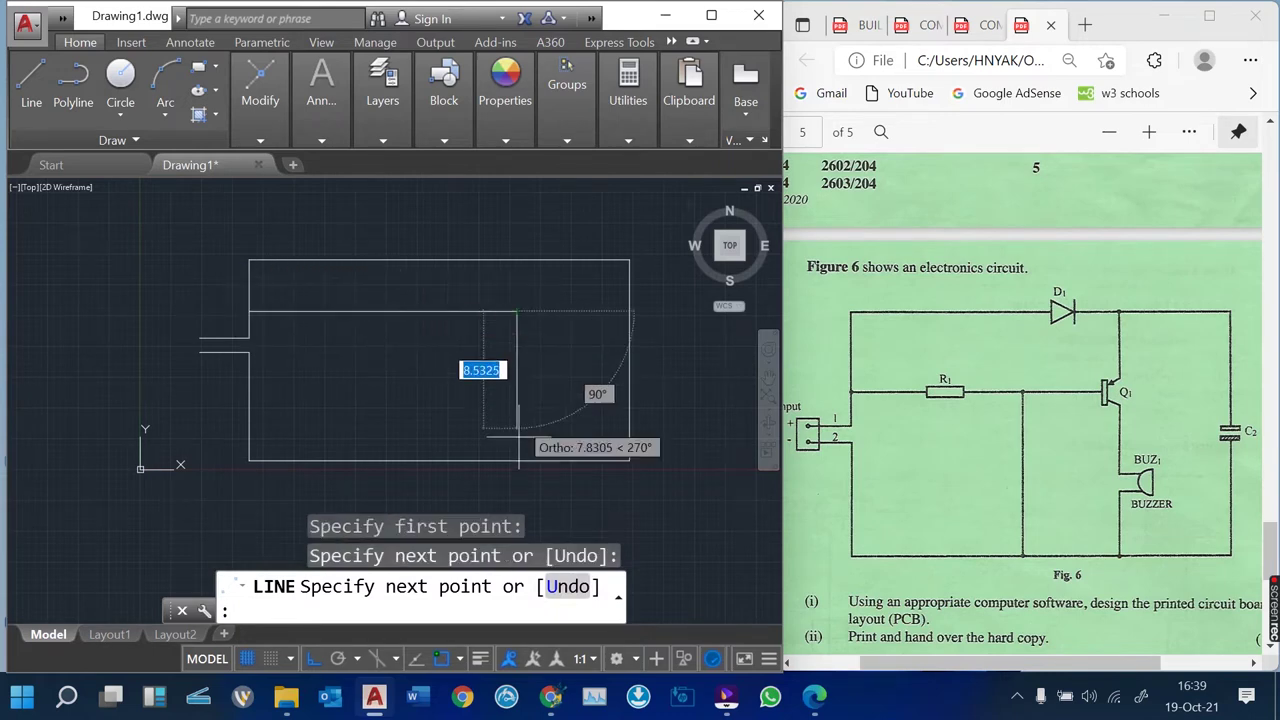
left_click(517, 460)
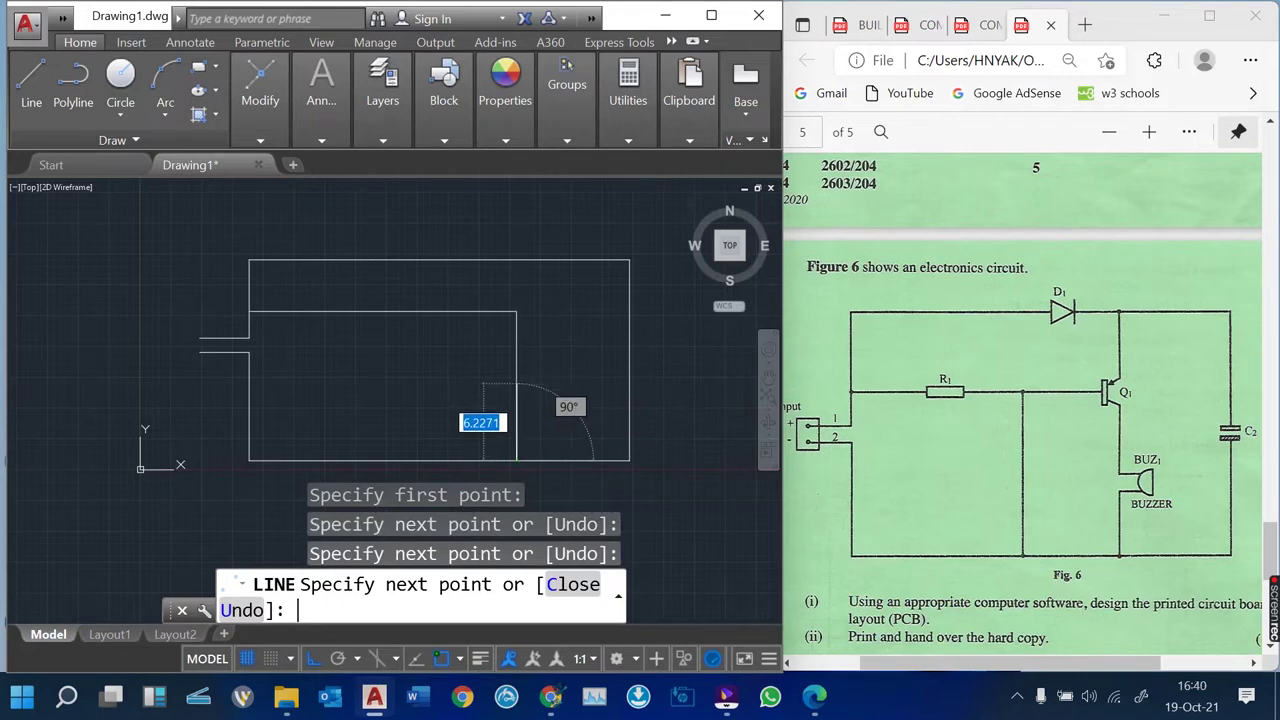
key("Return")
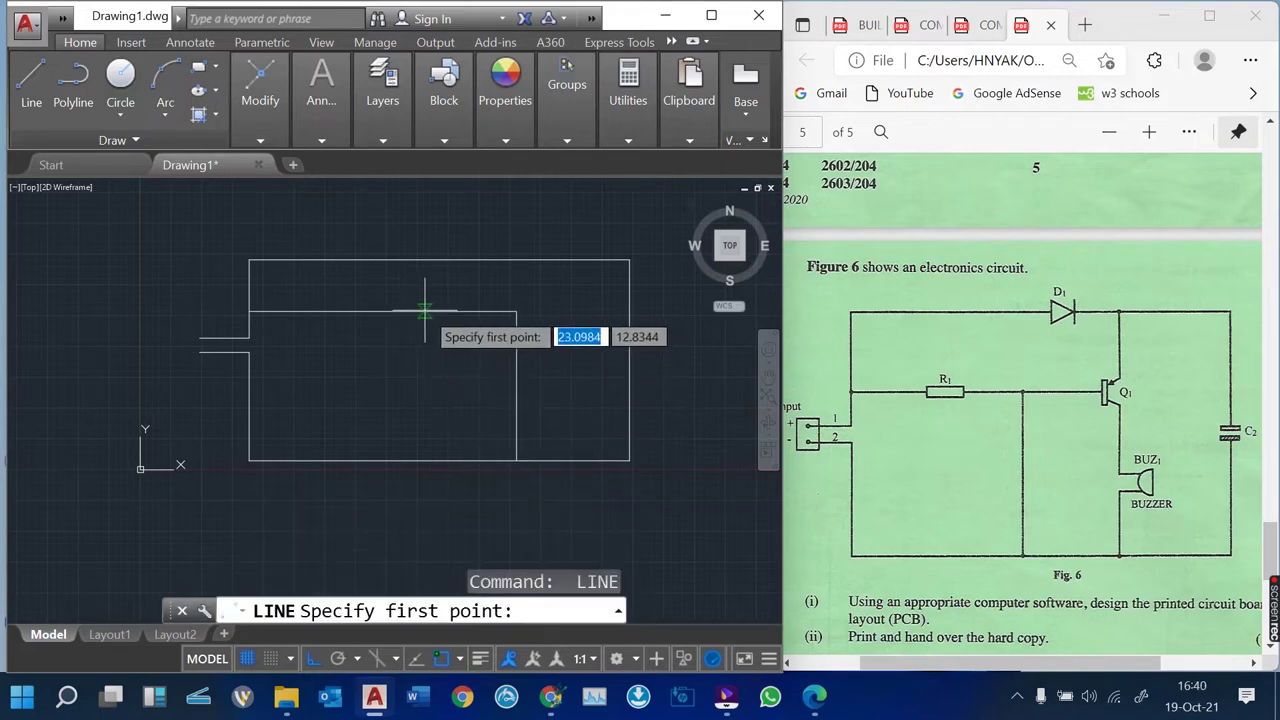
Draw a vertical wire from the middle wire down to the bottom wire, and another from the inner corner up to the top wire
left_click(424, 312)
left_click(424, 461)
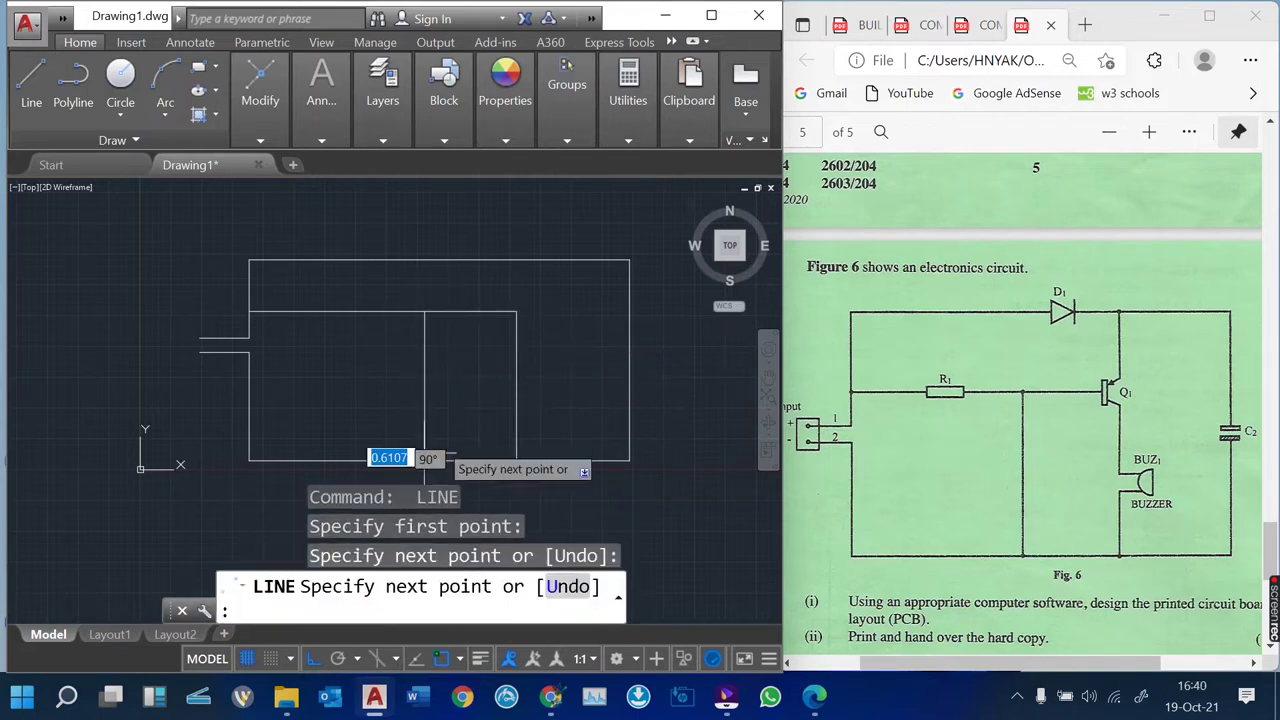
key("Return")
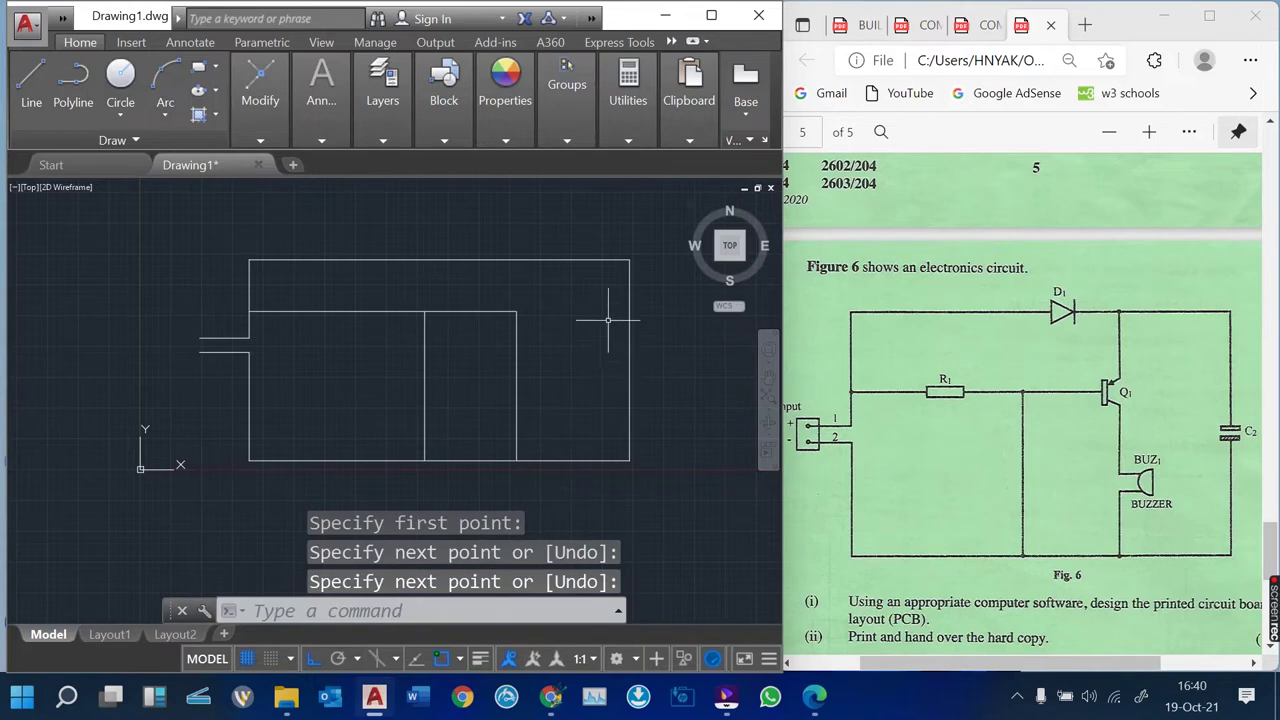
key("Return")
left_click(516, 312)
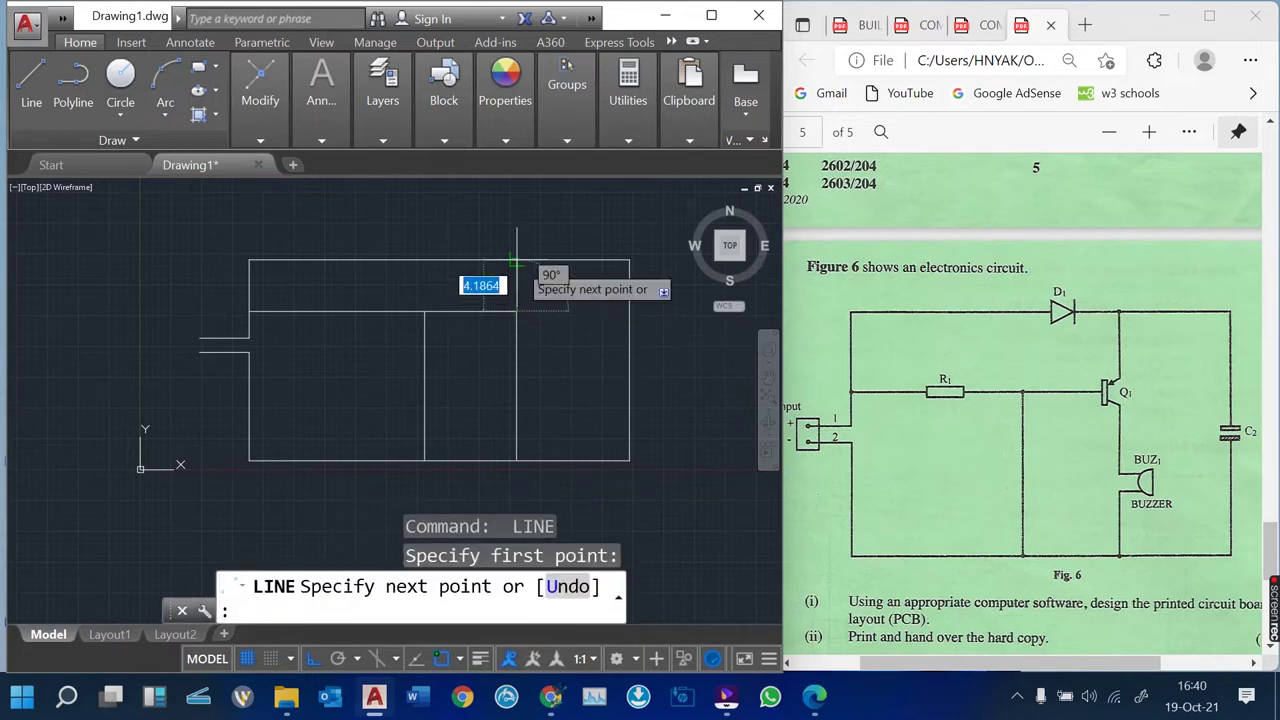
left_click(516, 261)
key("Return")
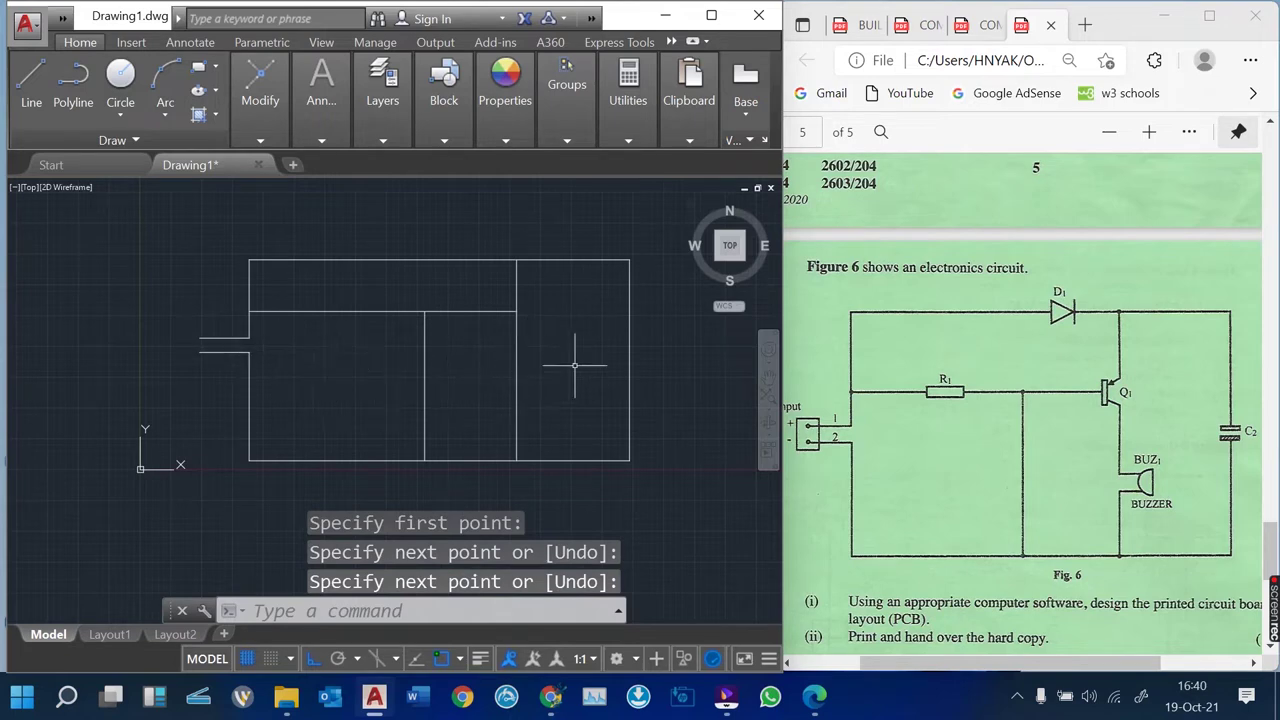
Draw a short horizontal line across the right-hand wire as the first plate of capacitor C2
scroll(683, 357, "up", 2)
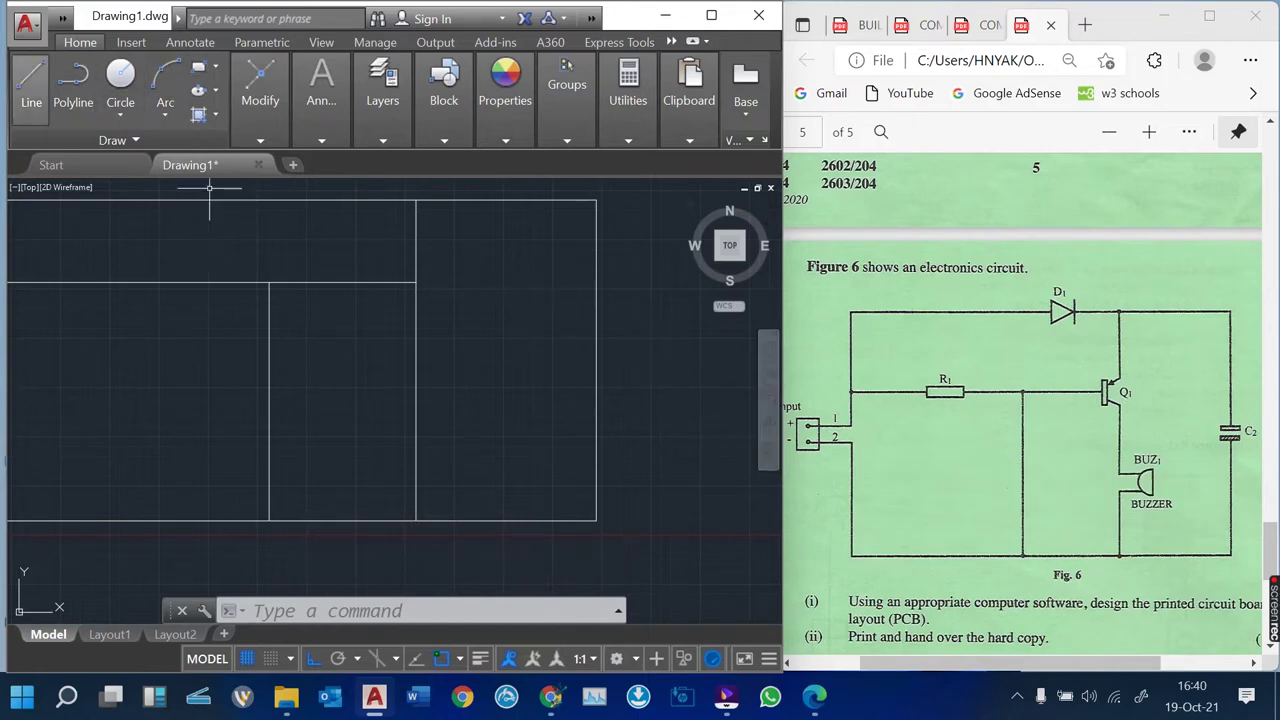
left_click(31, 82)
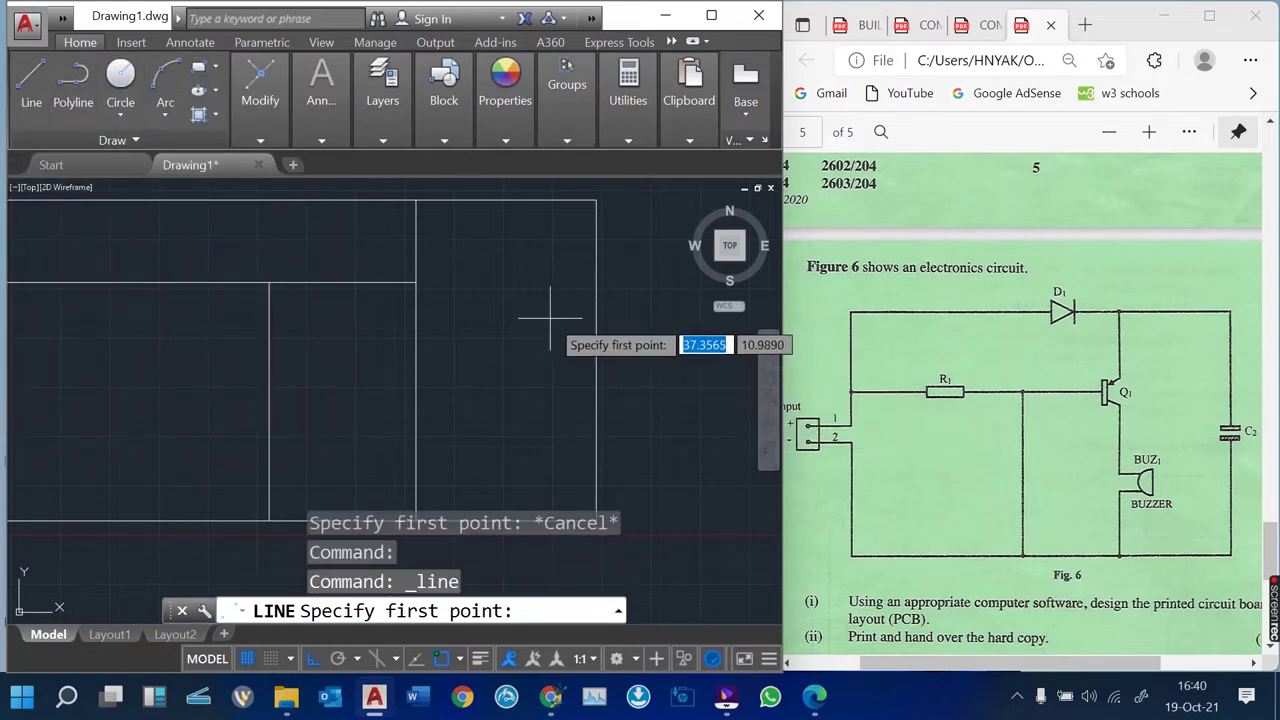
left_click(596, 342)
scroll(592, 342, "up", 4)
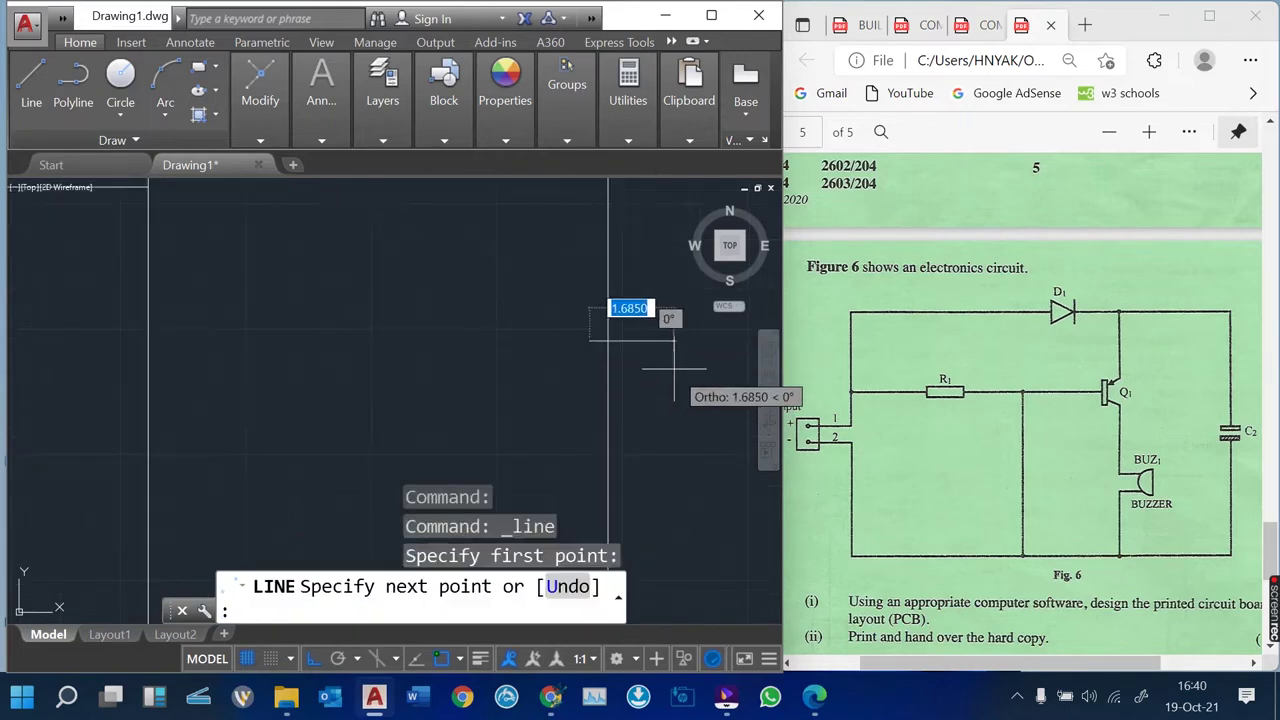
left_click(657, 342)
key("Escape")
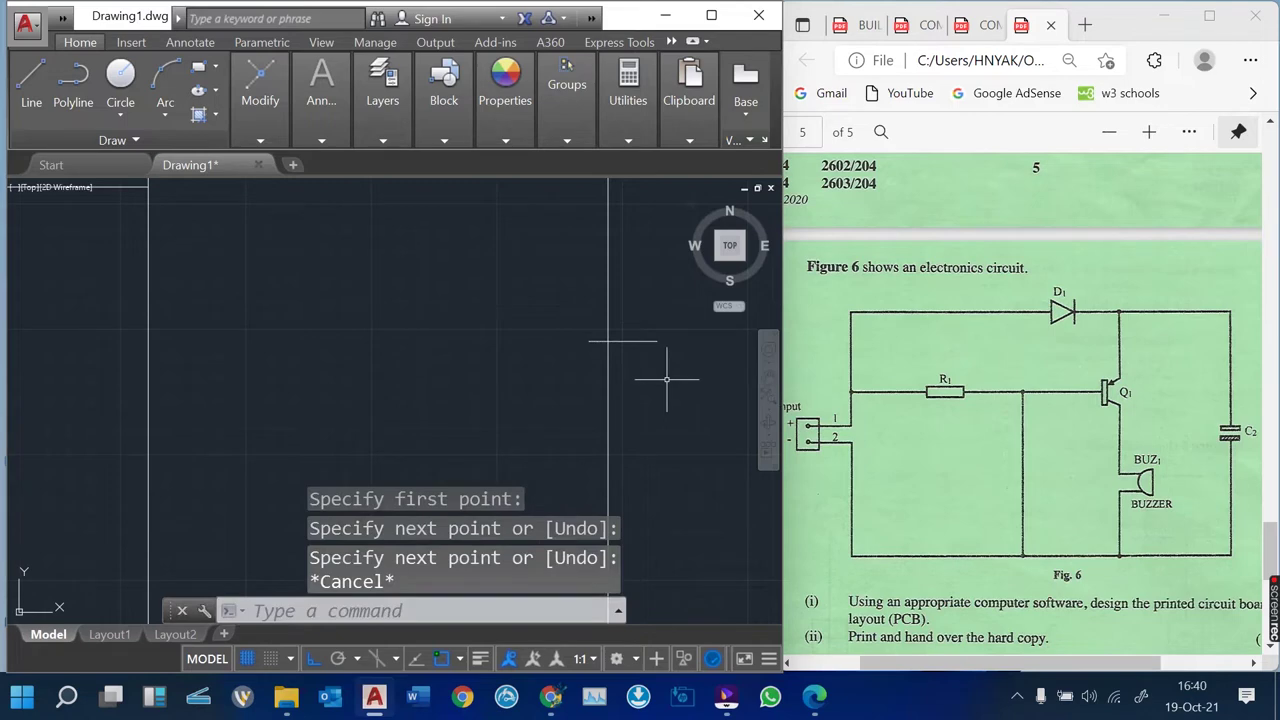
Move the capacitor plate slightly left so that it is centred on the right-hand wire
type("m")
key("Return")
left_click(623, 342)
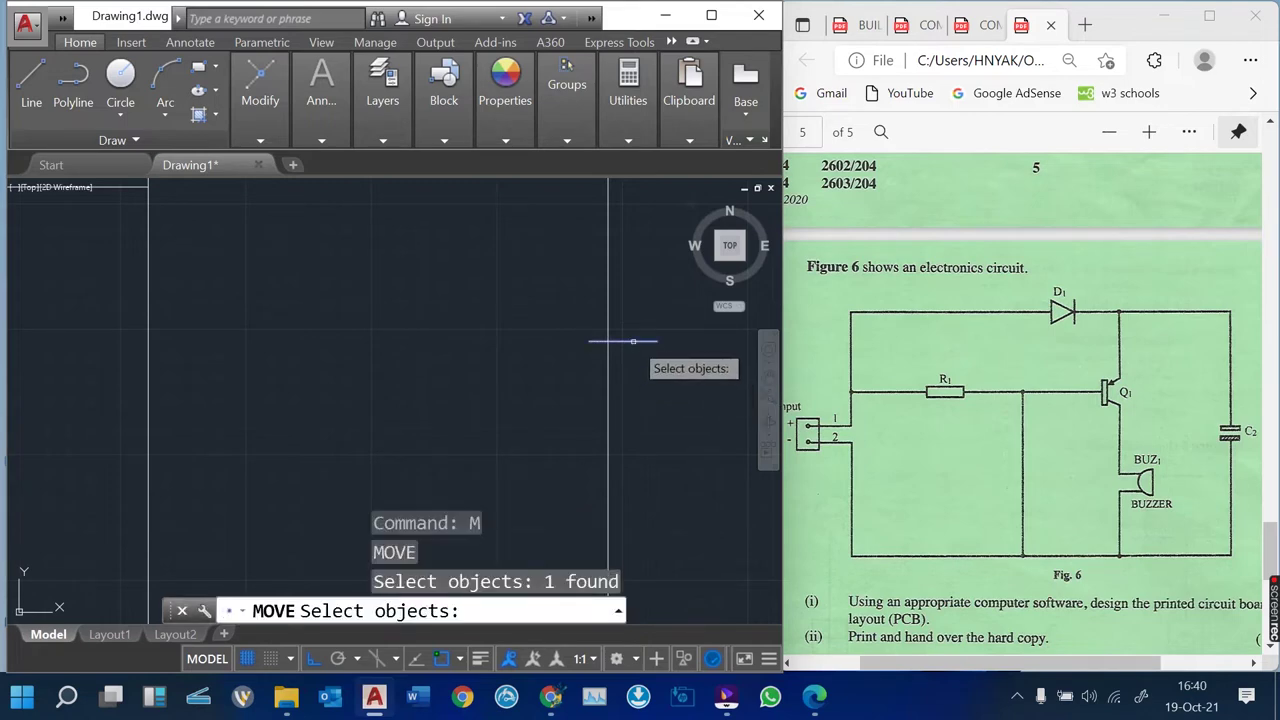
key("Return")
left_click(623, 342)
left_click(601, 340)
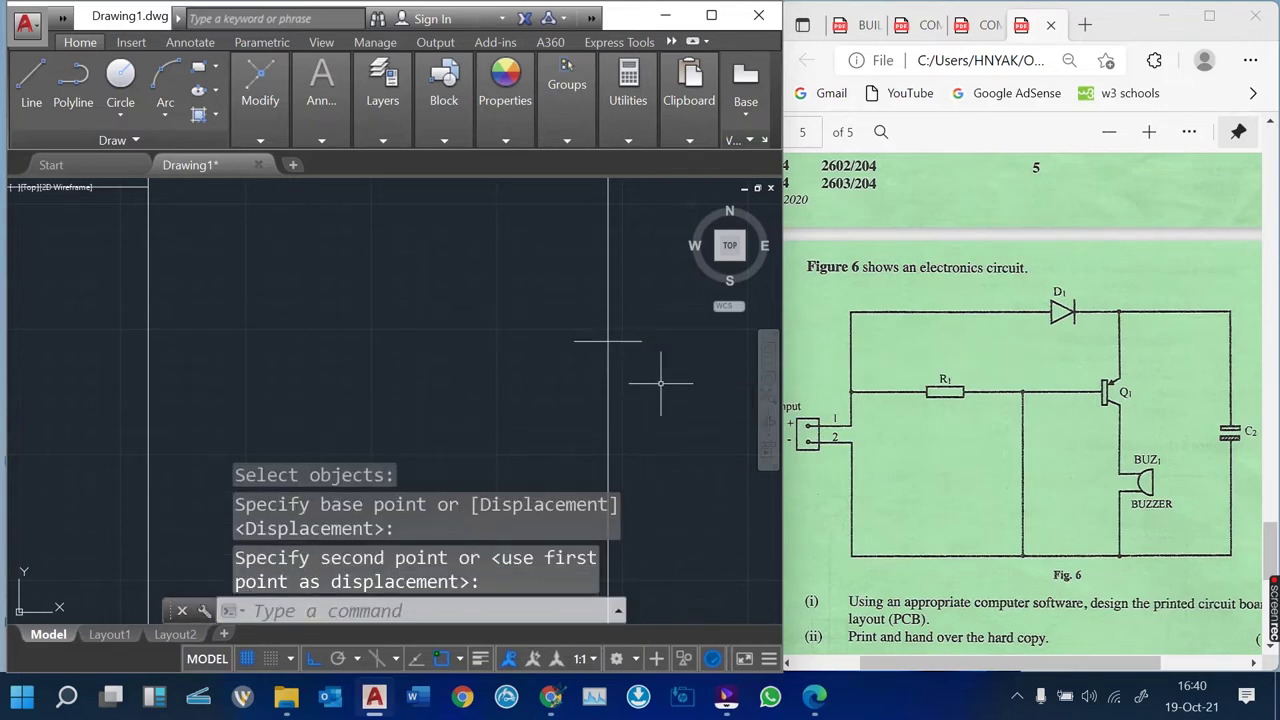
Copy the capacitor plate a short distance straight down to form the second plate
type("c")
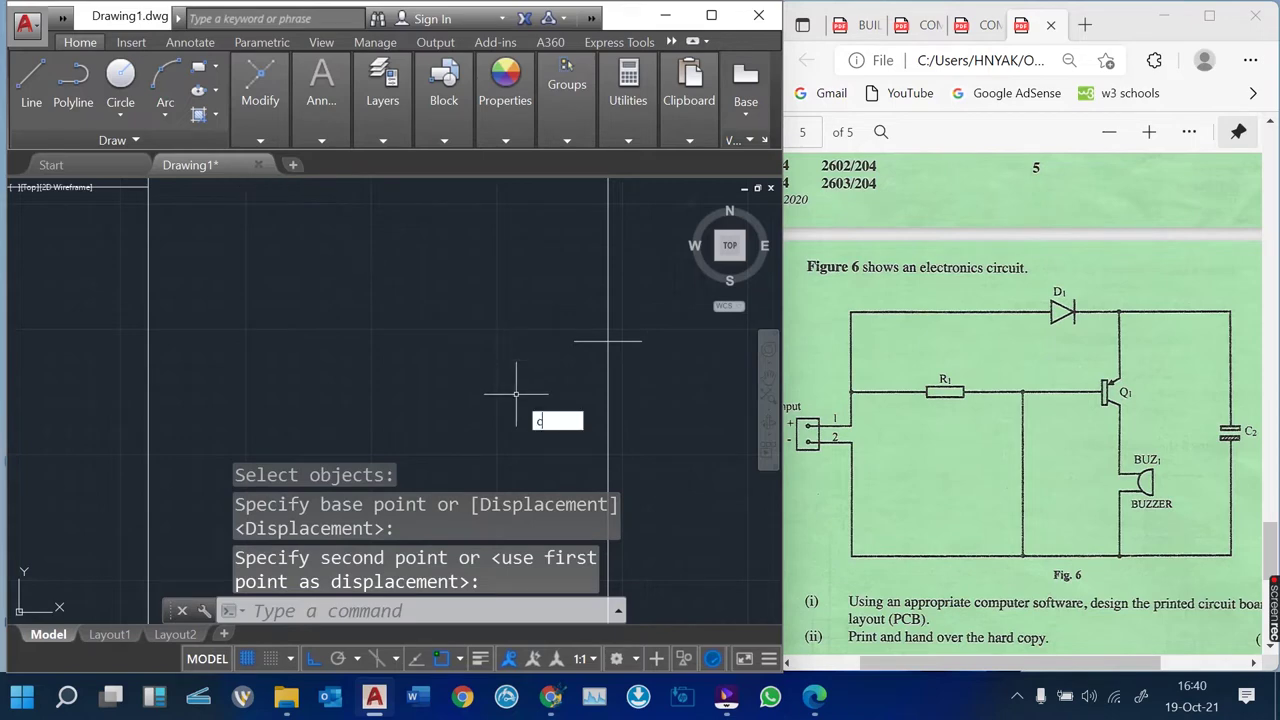
type("o")
key("Return")
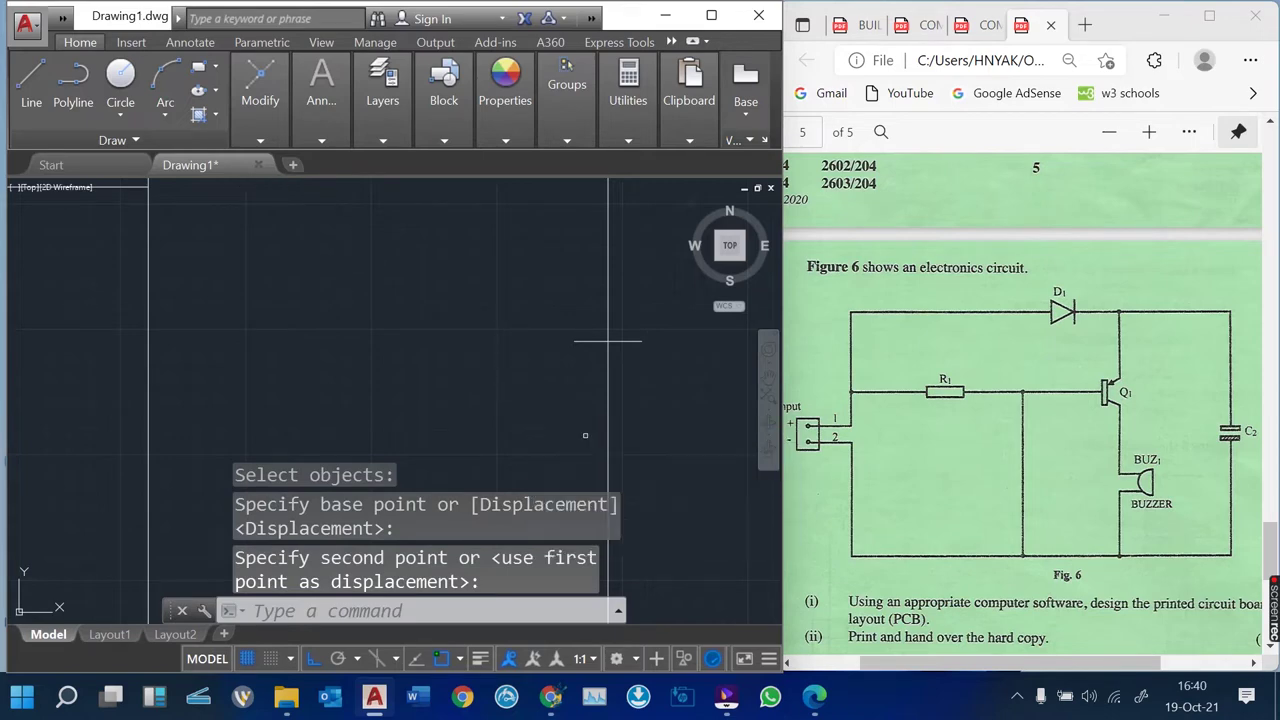
left_click(608, 343)
key("Return")
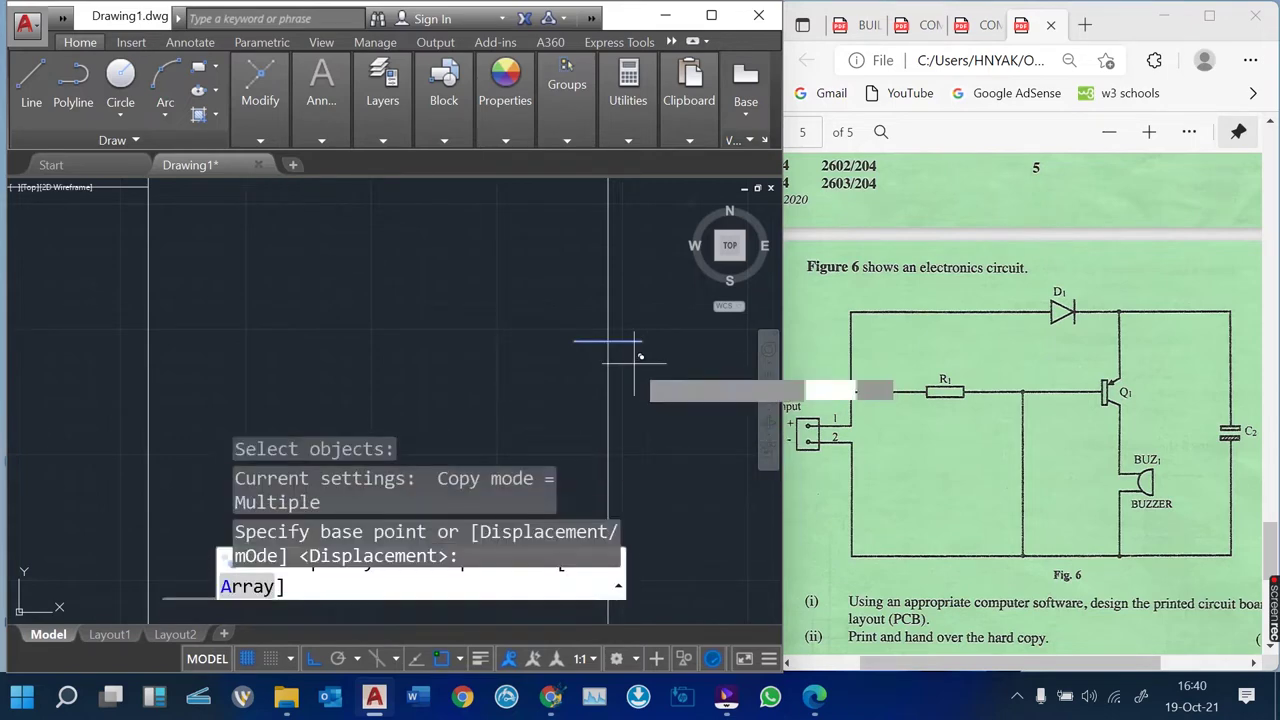
left_click(638, 343)
left_click(638, 373)
key("Return")
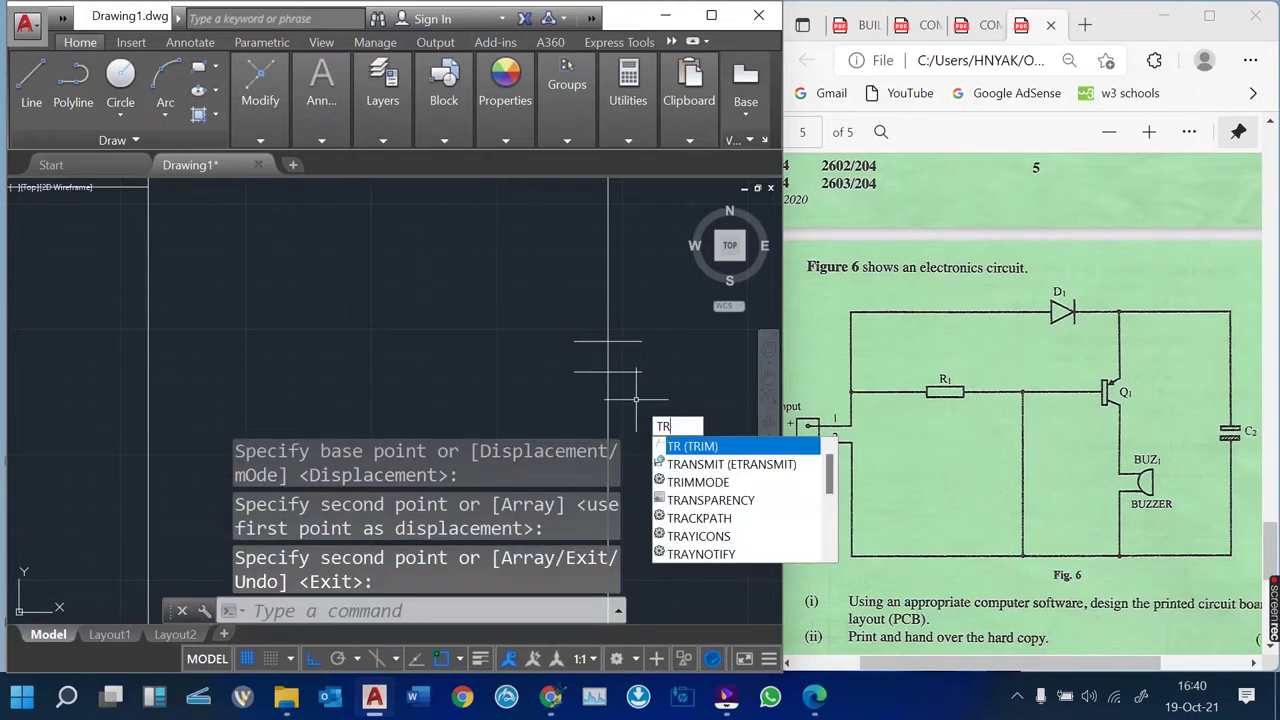
Trim away the piece of the right-hand wire between the two capacitor plates
key("Return")
key("Return")
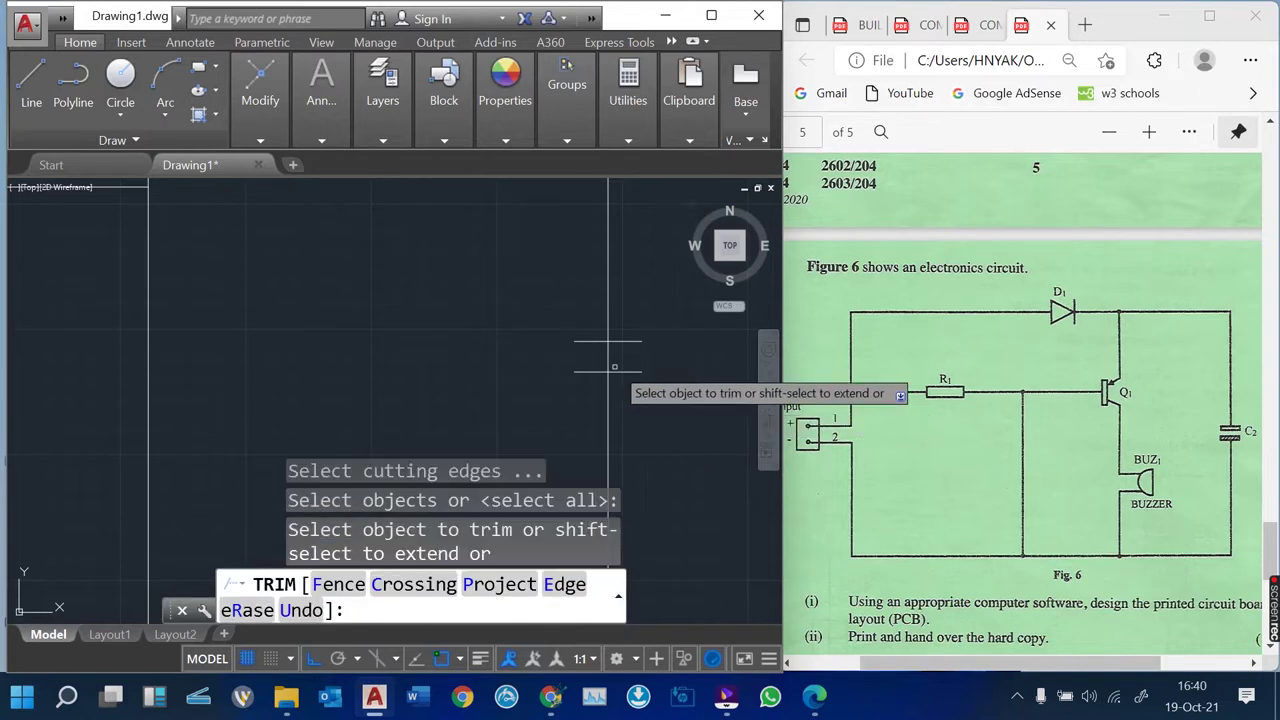
left_click(608, 358)
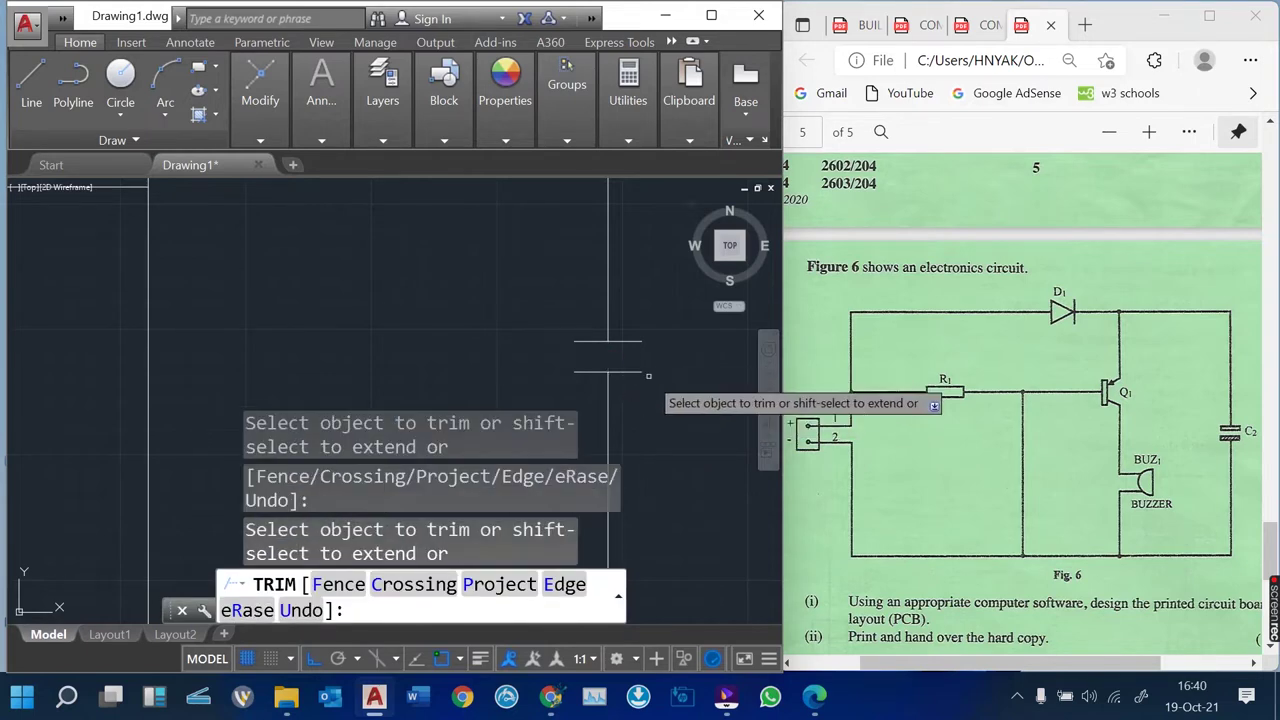
key("Return")
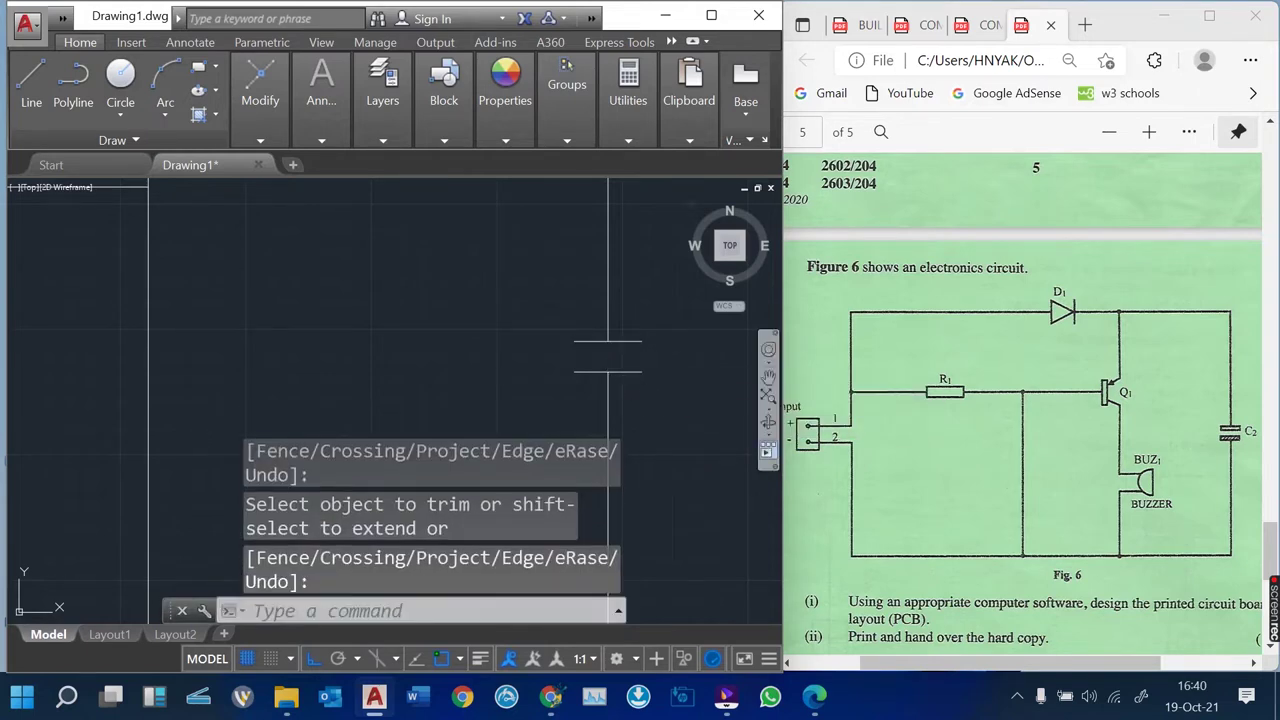
scroll(665, 380, "down", 4)
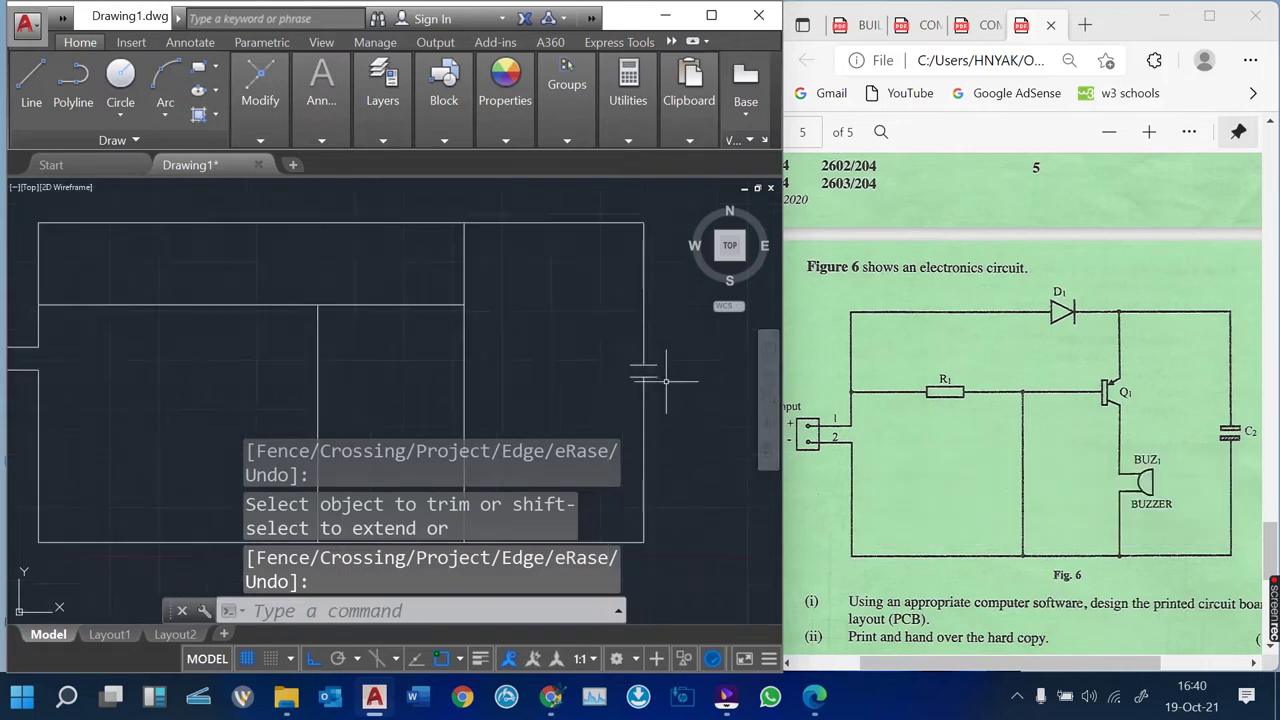
middle_click_drag(556, 363, 606, 323)
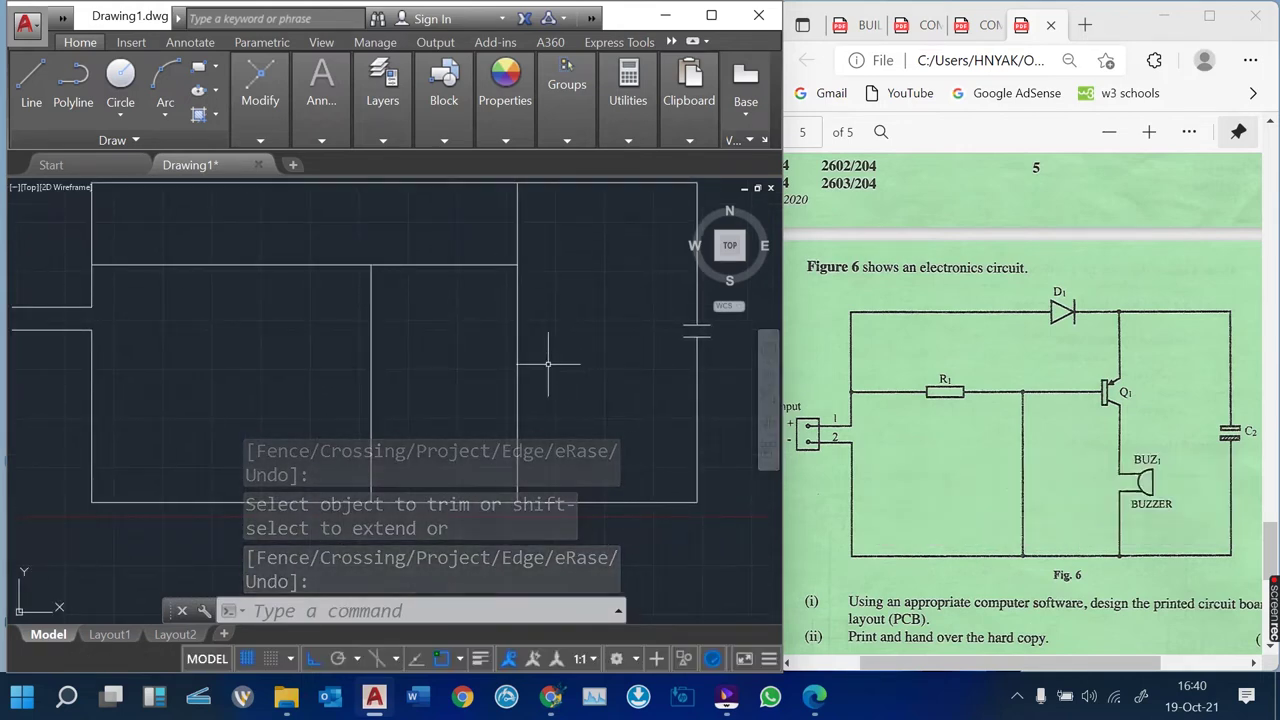
middle_click_drag(460, 351, 529, 460)
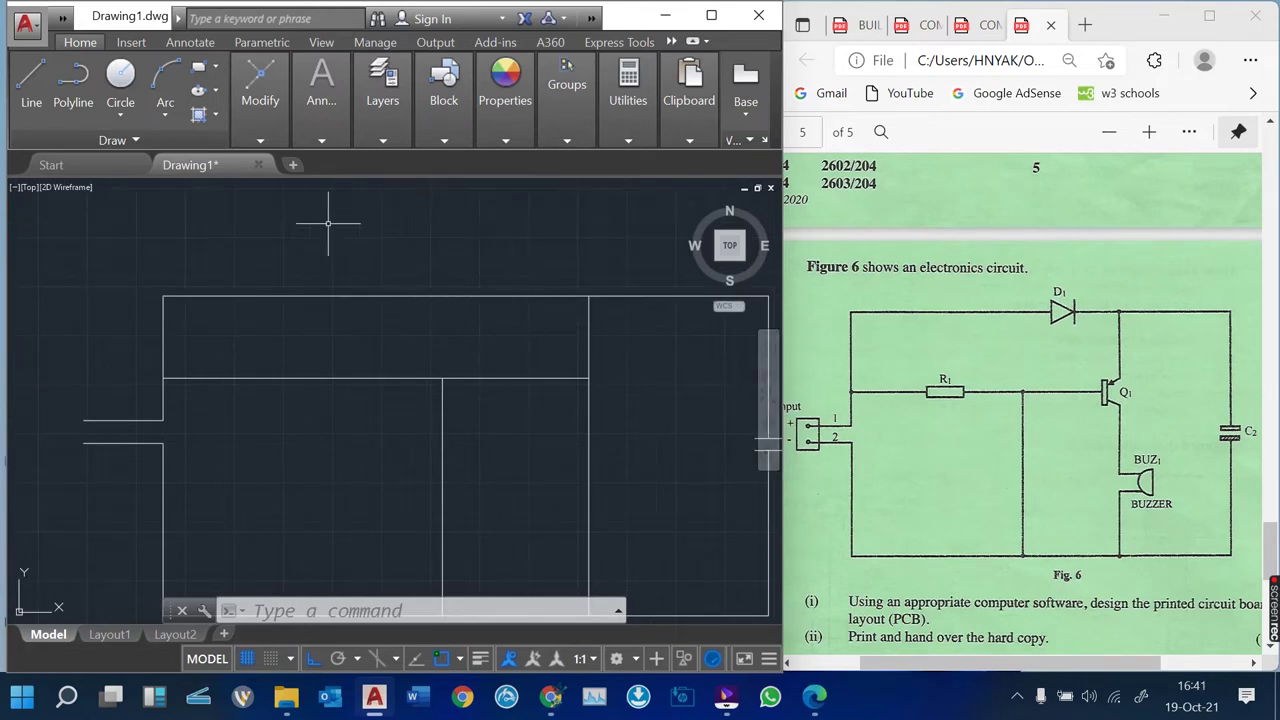
left_click(215, 66)
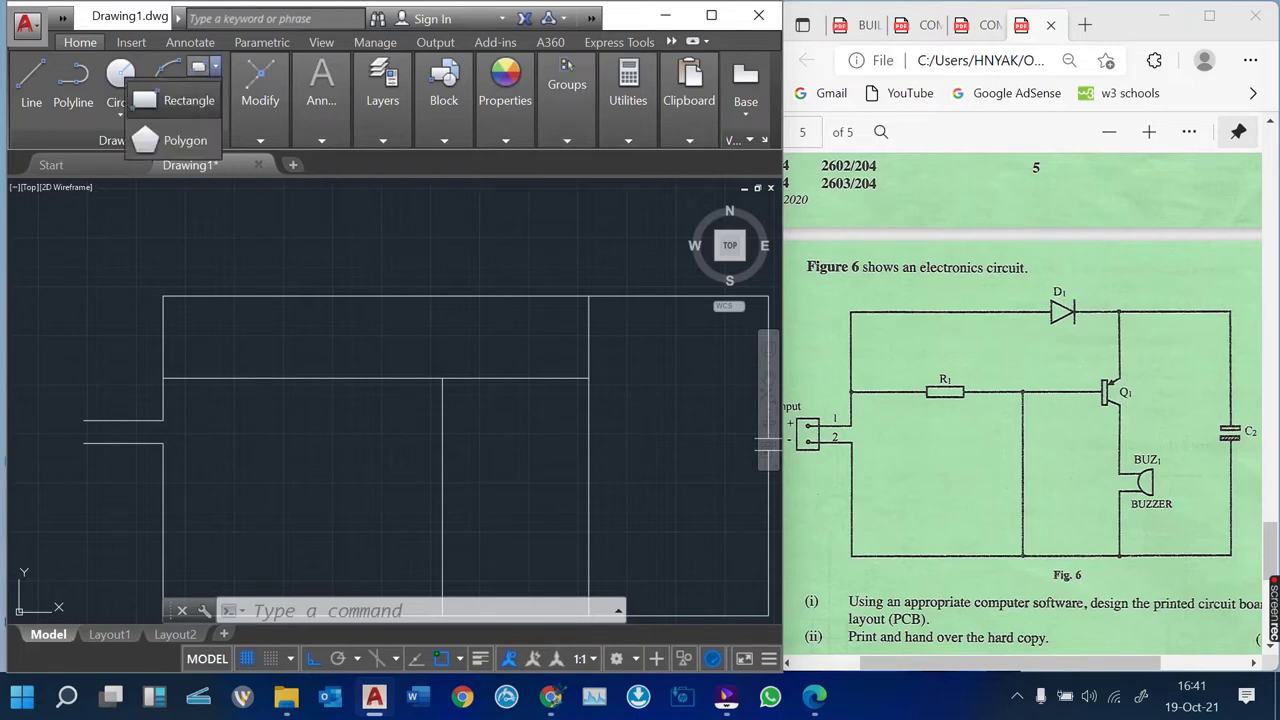
key("Escape")
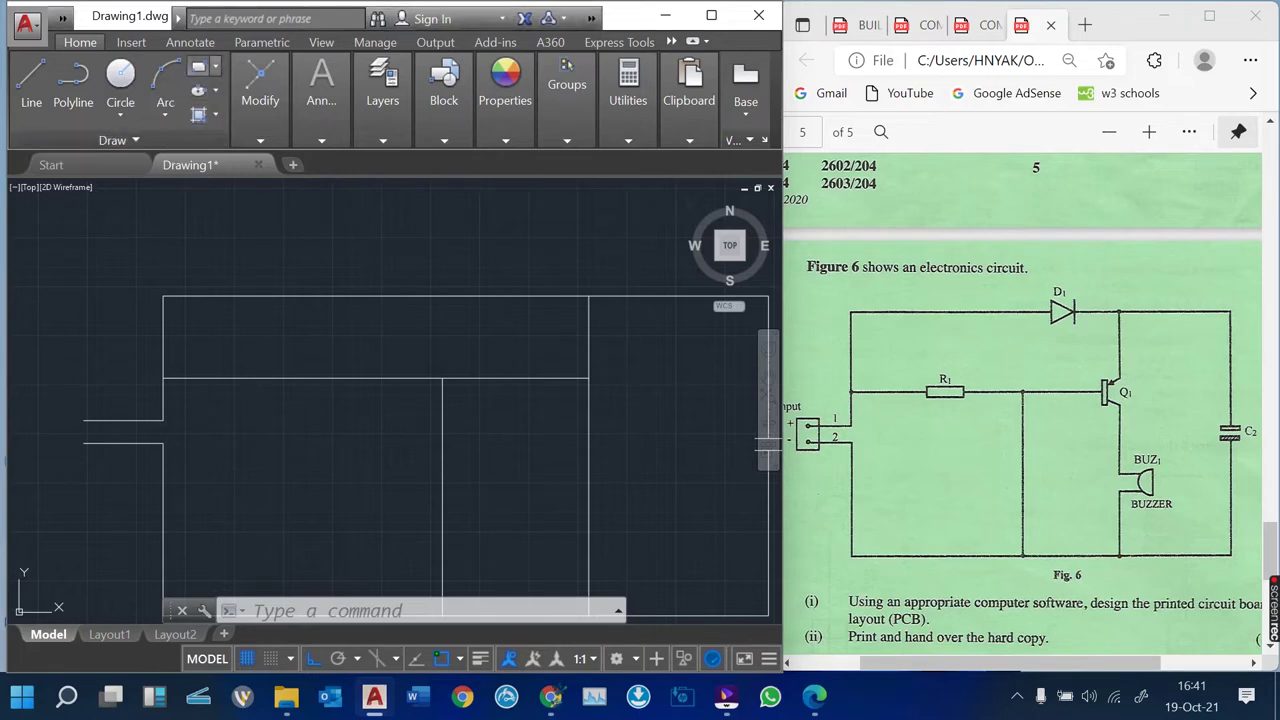
left_click(215, 66)
key("Escape")
left_click(215, 66)
key("Escape")
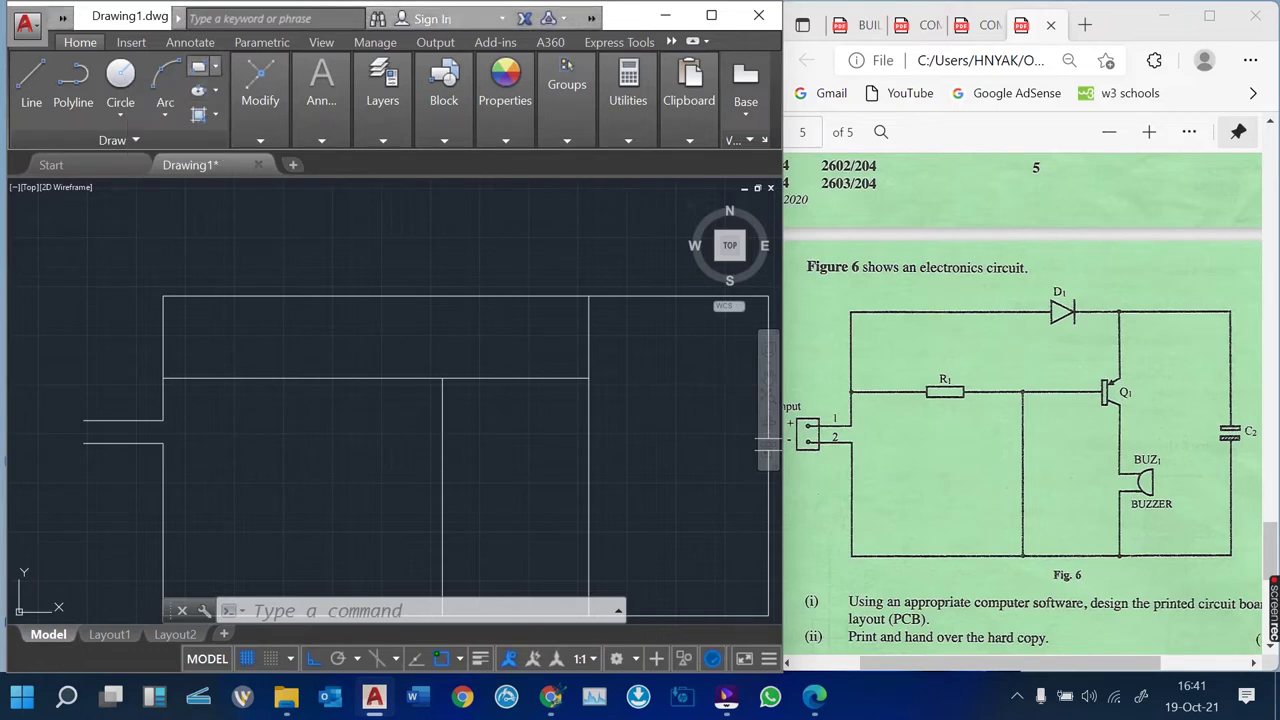
left_click(215, 66)
key("Escape")
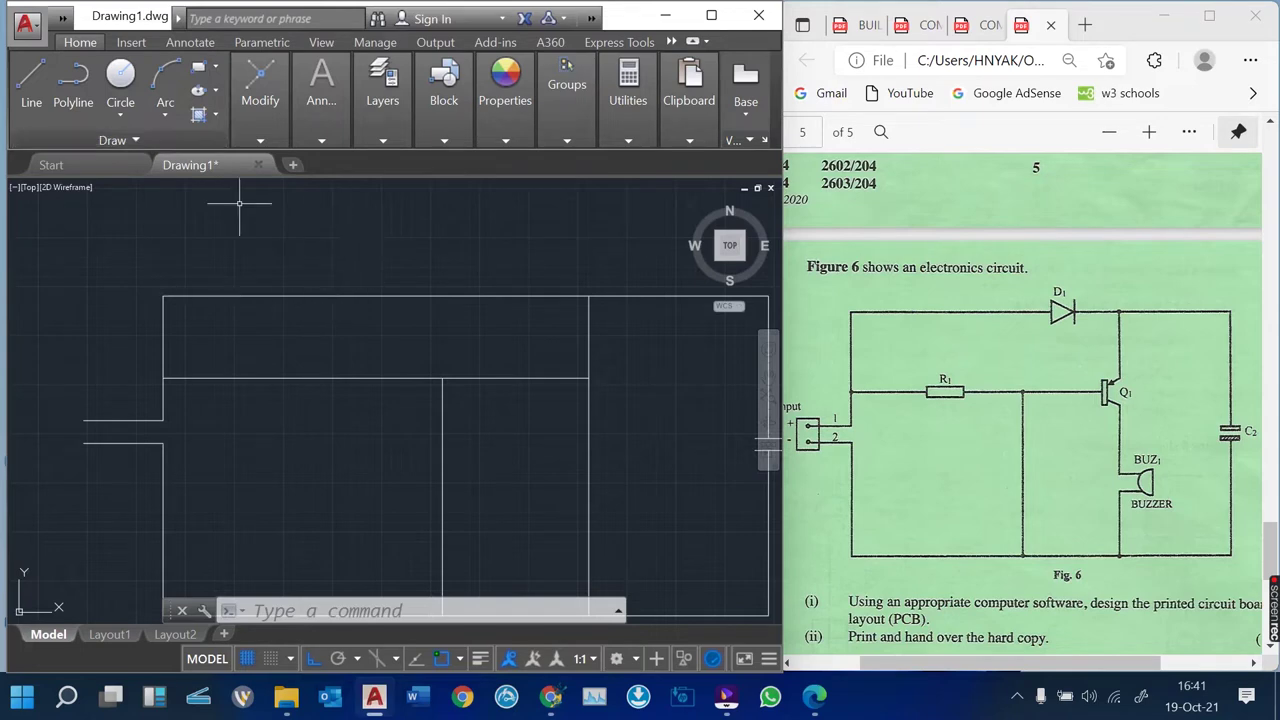
Draw a short vertical line across the top wire, between its midpoint and the inner right vertical wire, as the diode's base
left_click(31, 85)
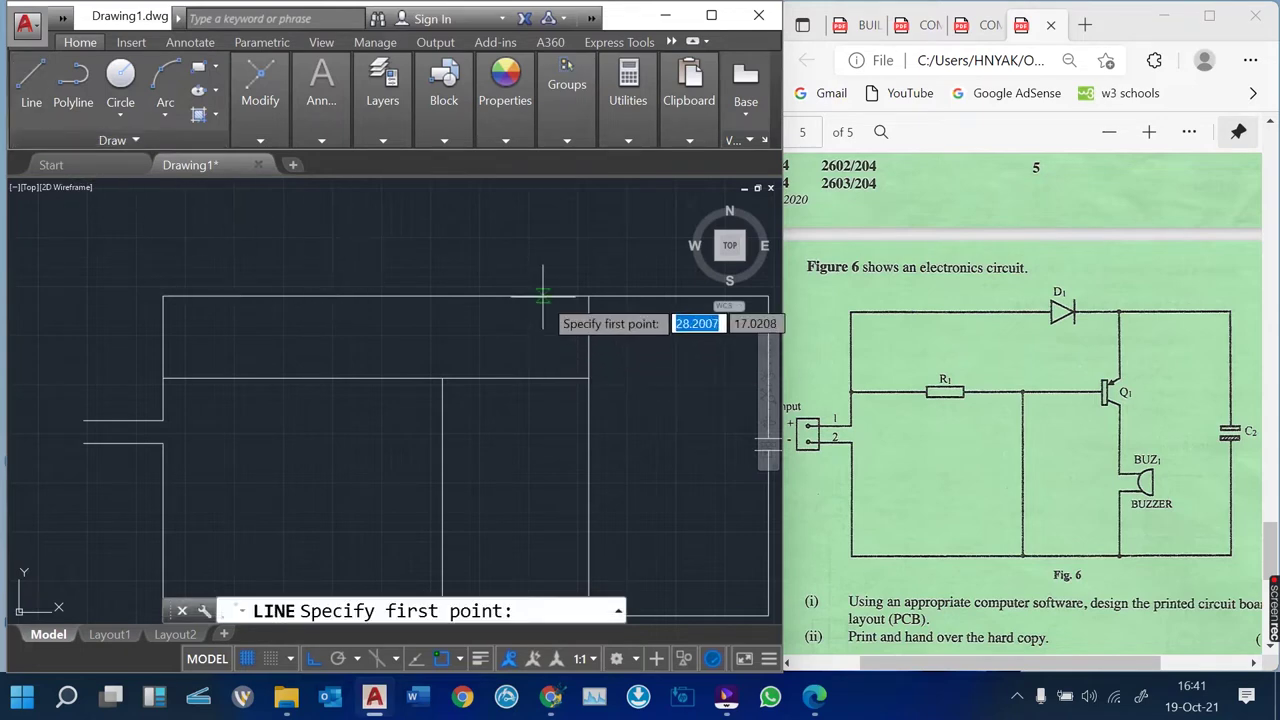
left_click(470, 275)
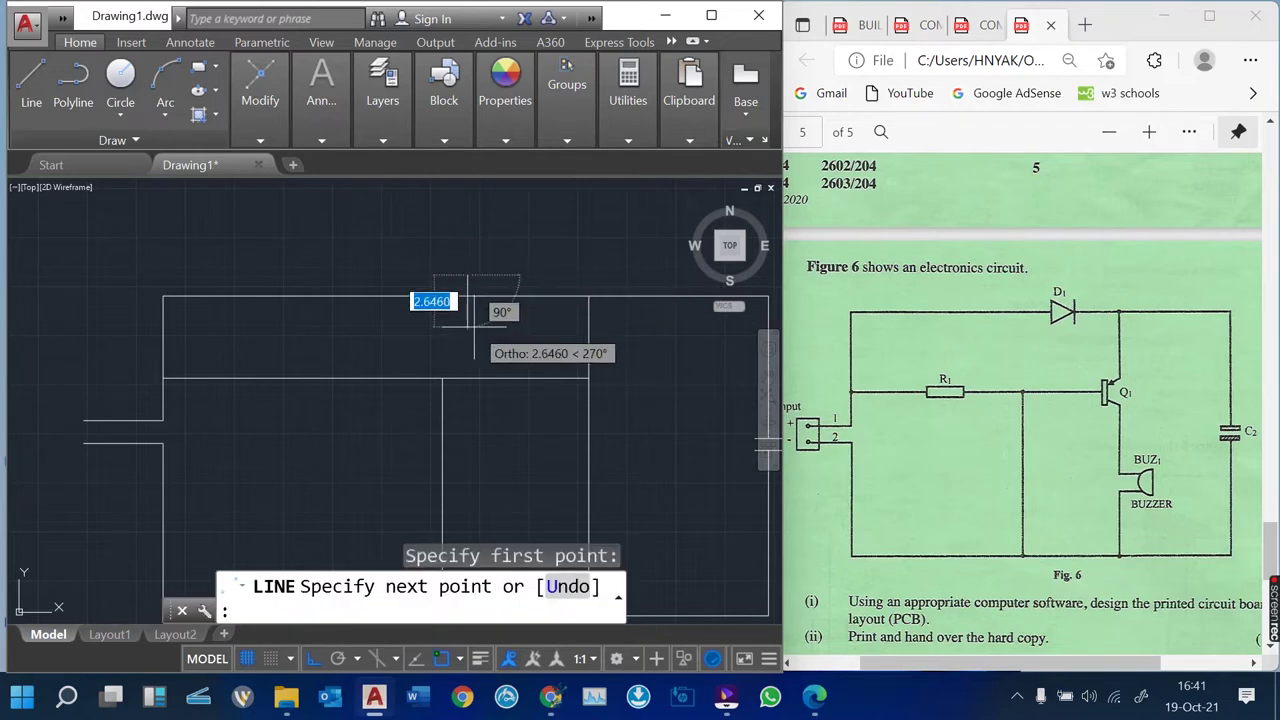
left_click(460, 325)
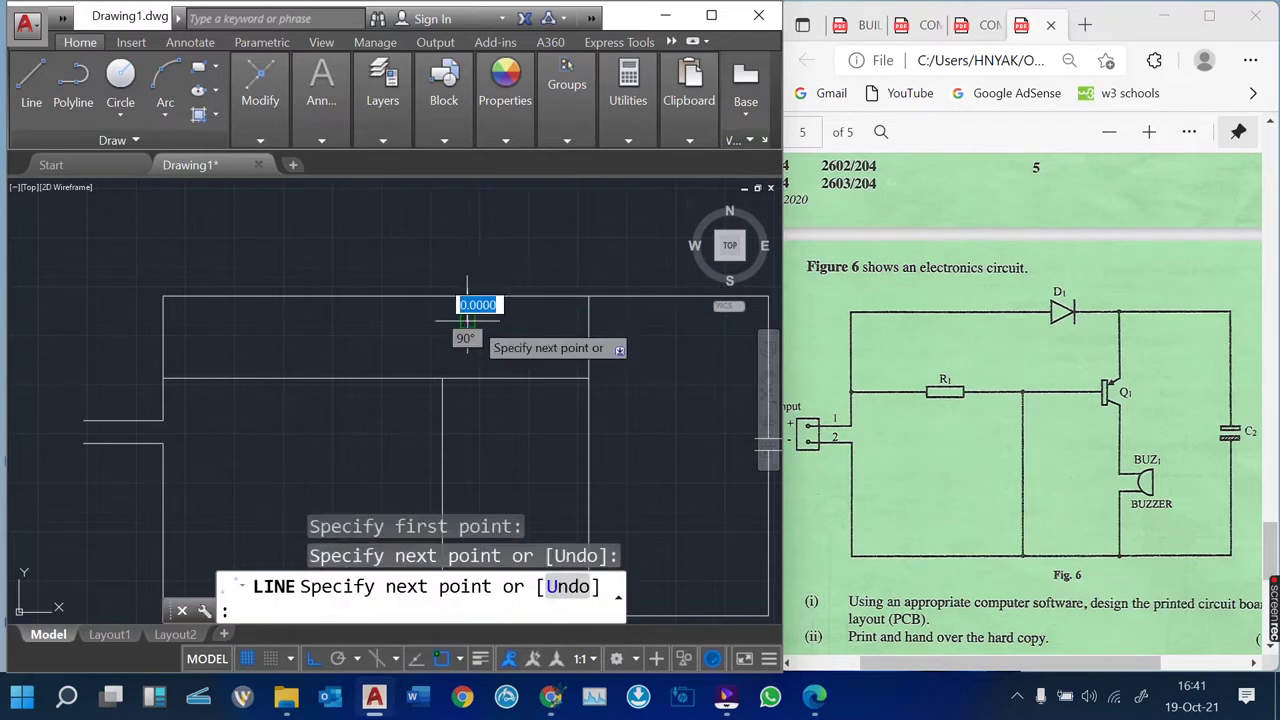
scroll(458, 323, "up", 2)
scroll(486, 318, "up", 2)
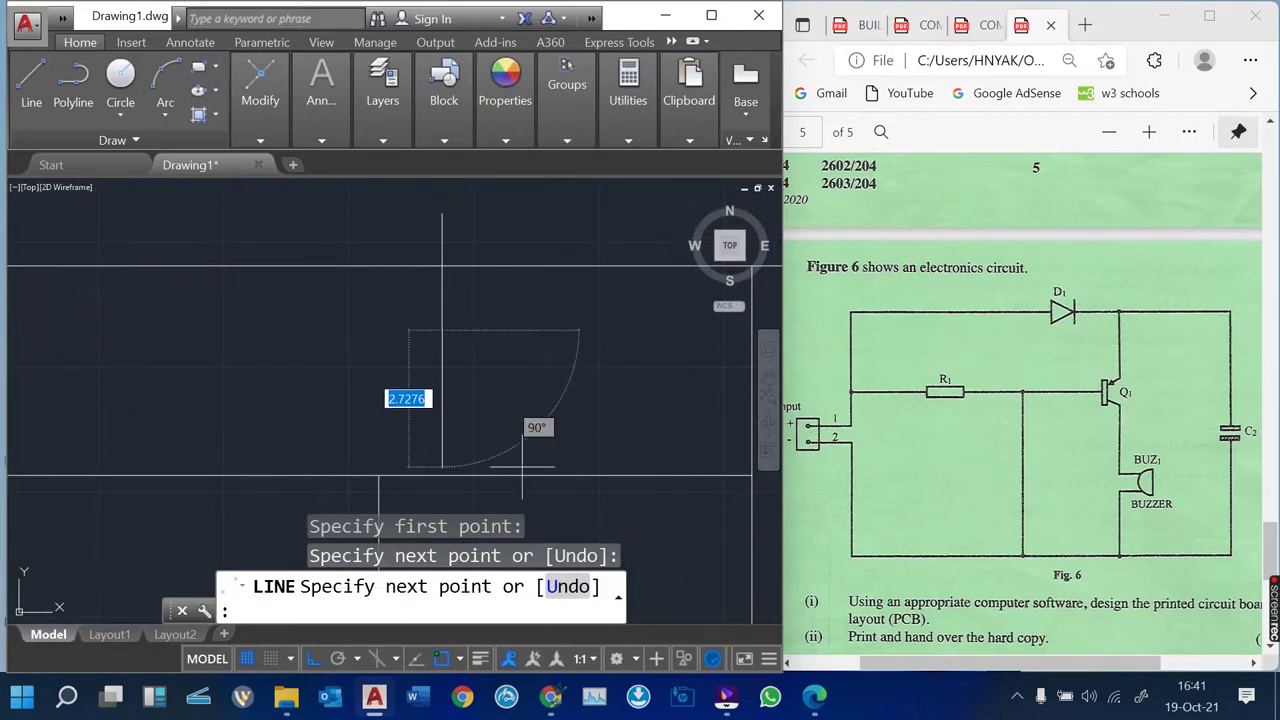
key("F8")
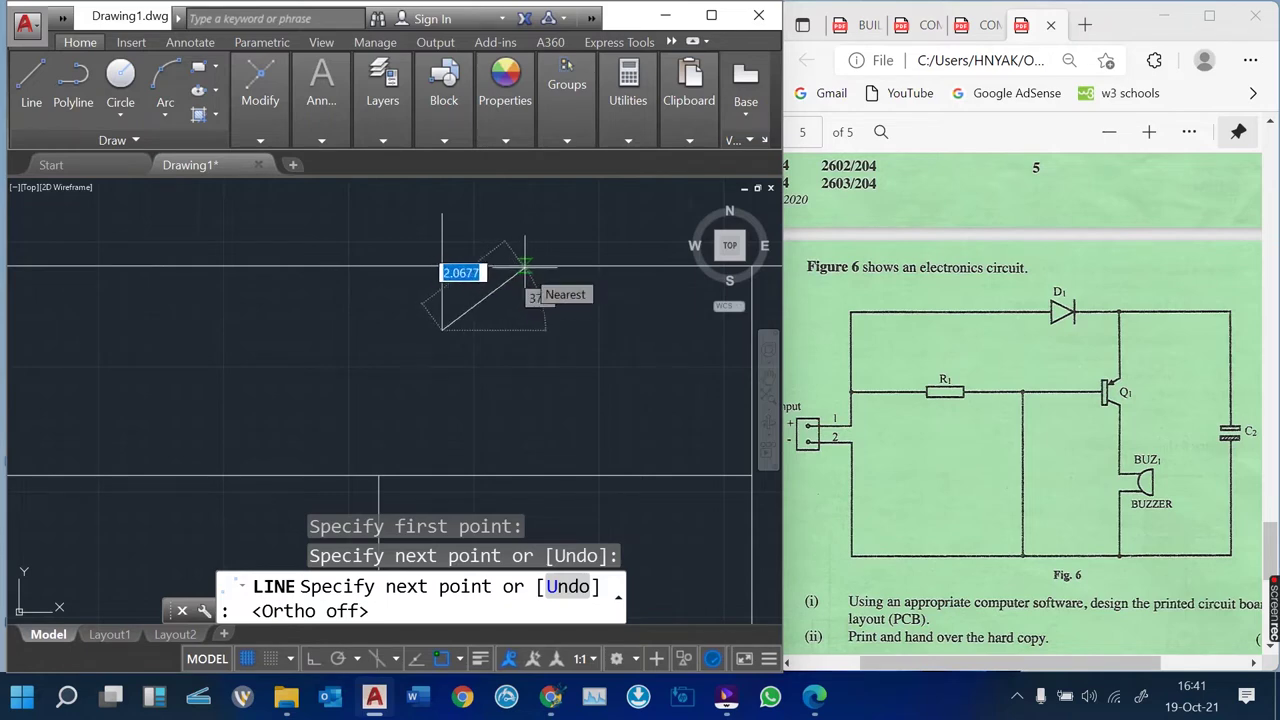
key("Escape")
Move the short vertical line slightly up so that it is centred on the top wire
type("m")
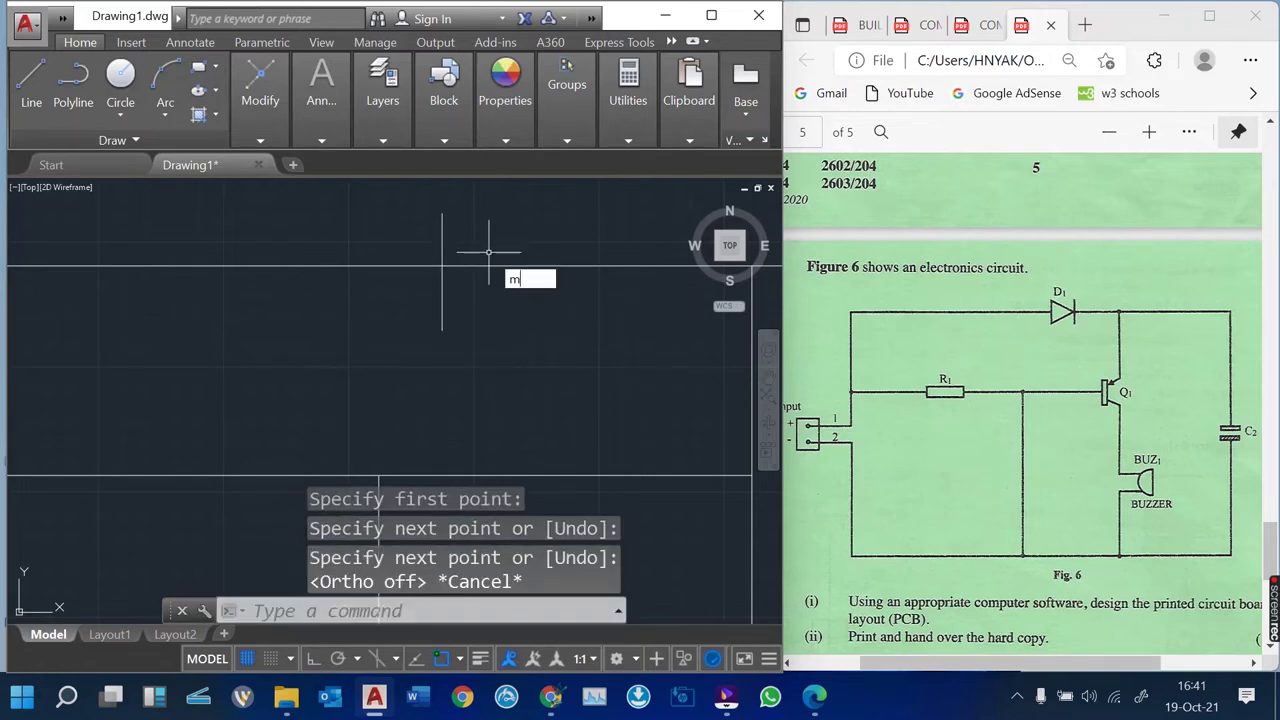
key("Return")
left_click(441, 243)
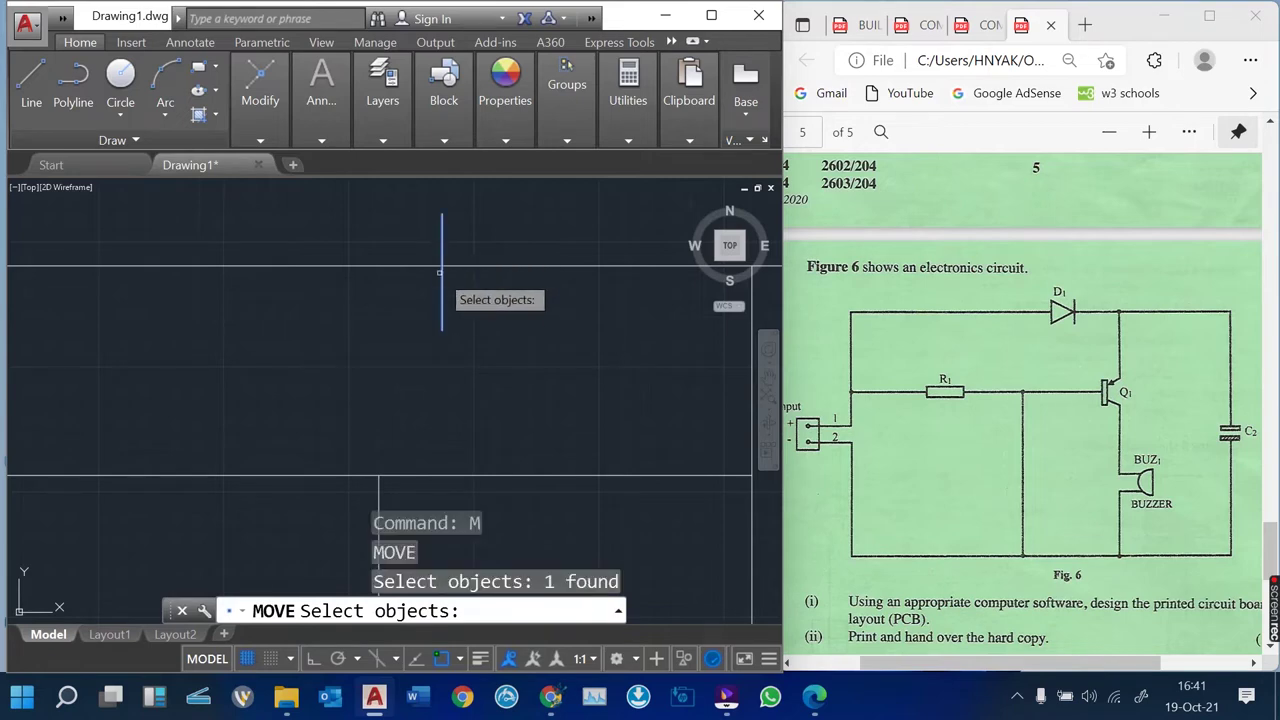
key("Return")
left_click(442, 265)
left_click(452, 255)
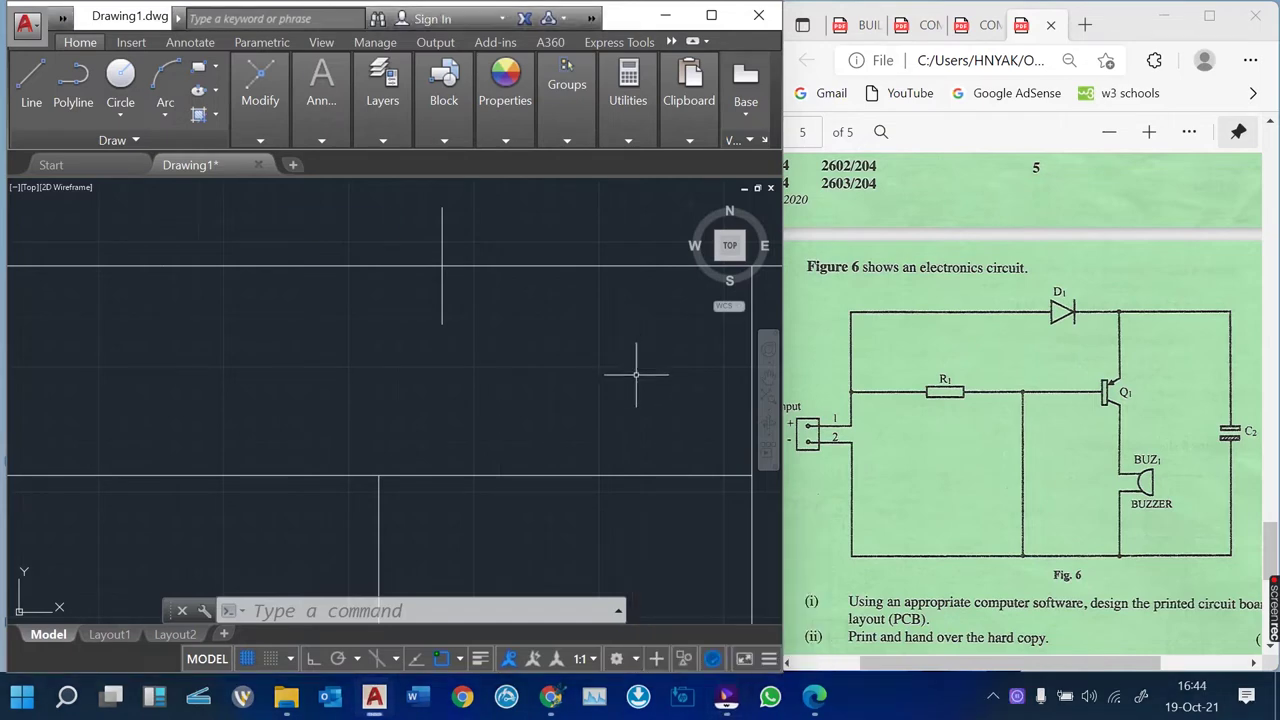
Complete diode D1's triangle with two sloping lines, about 2.1 and 2.2 units long, joining the base line's ends at the top wire
scroll(613, 417, "down", 5)
scroll(612, 407, "up", 2)
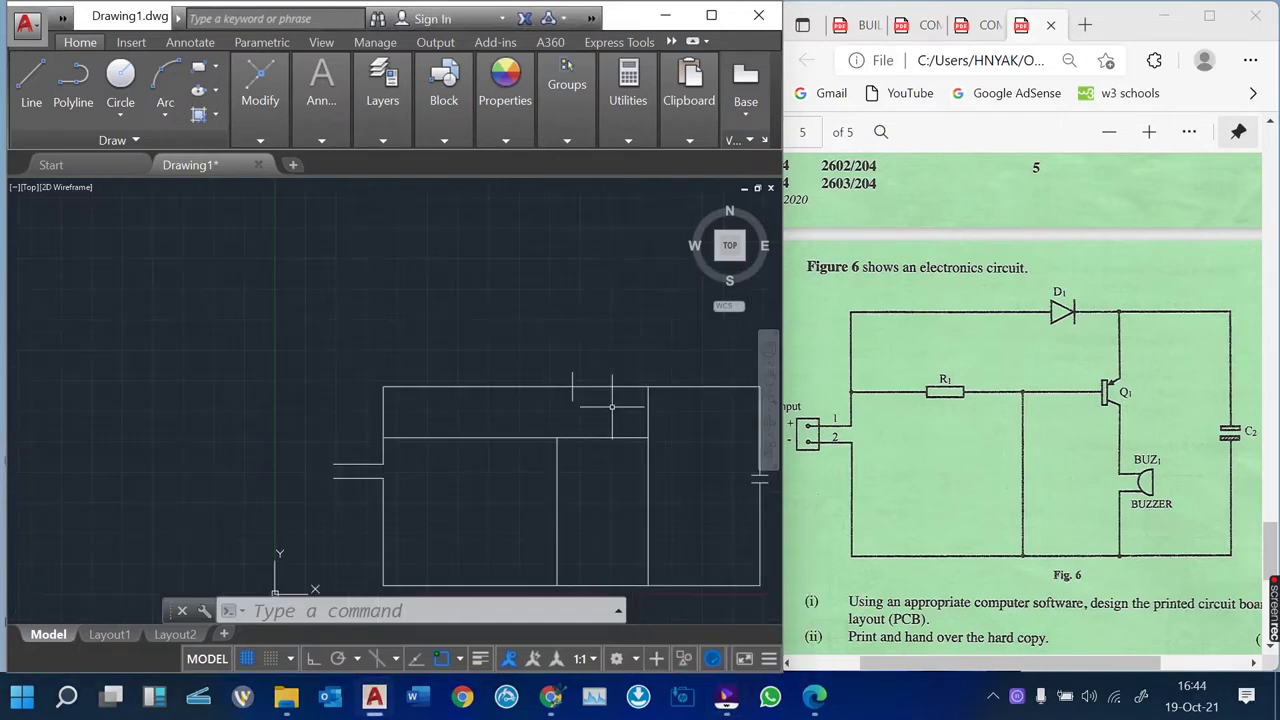
middle_click_drag(623, 483, 517, 414)
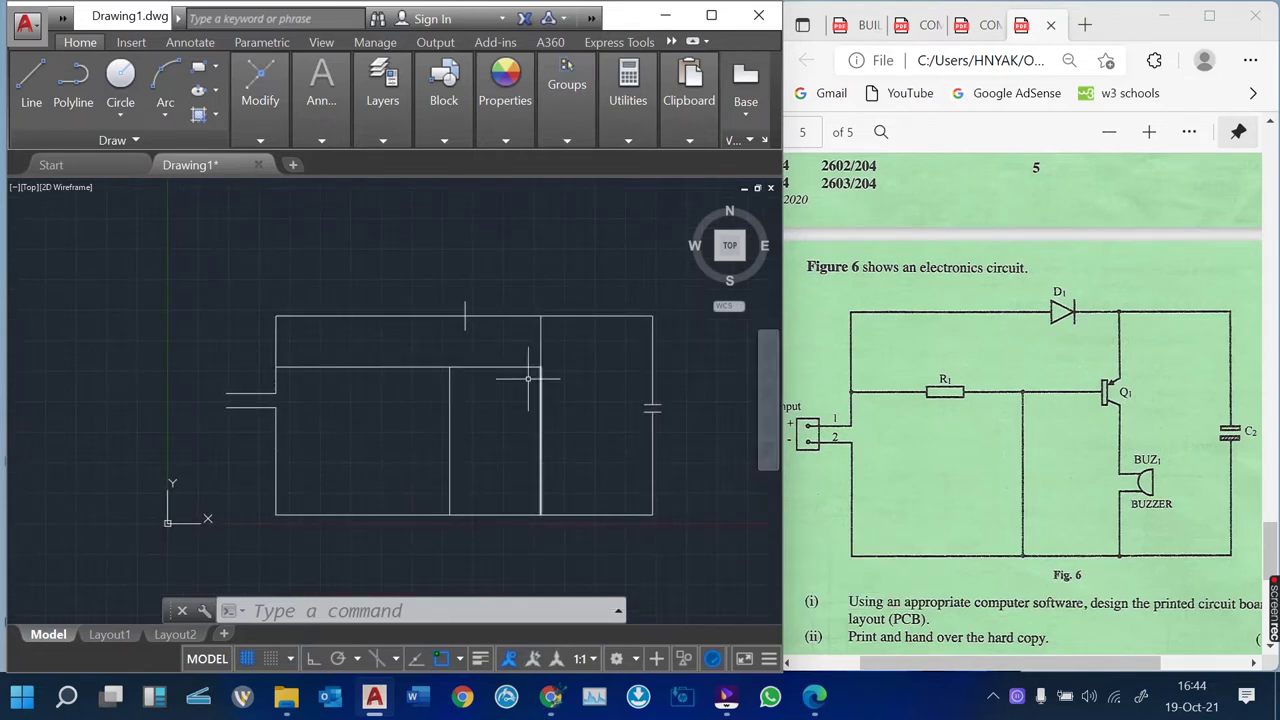
scroll(520, 297, "up", 4)
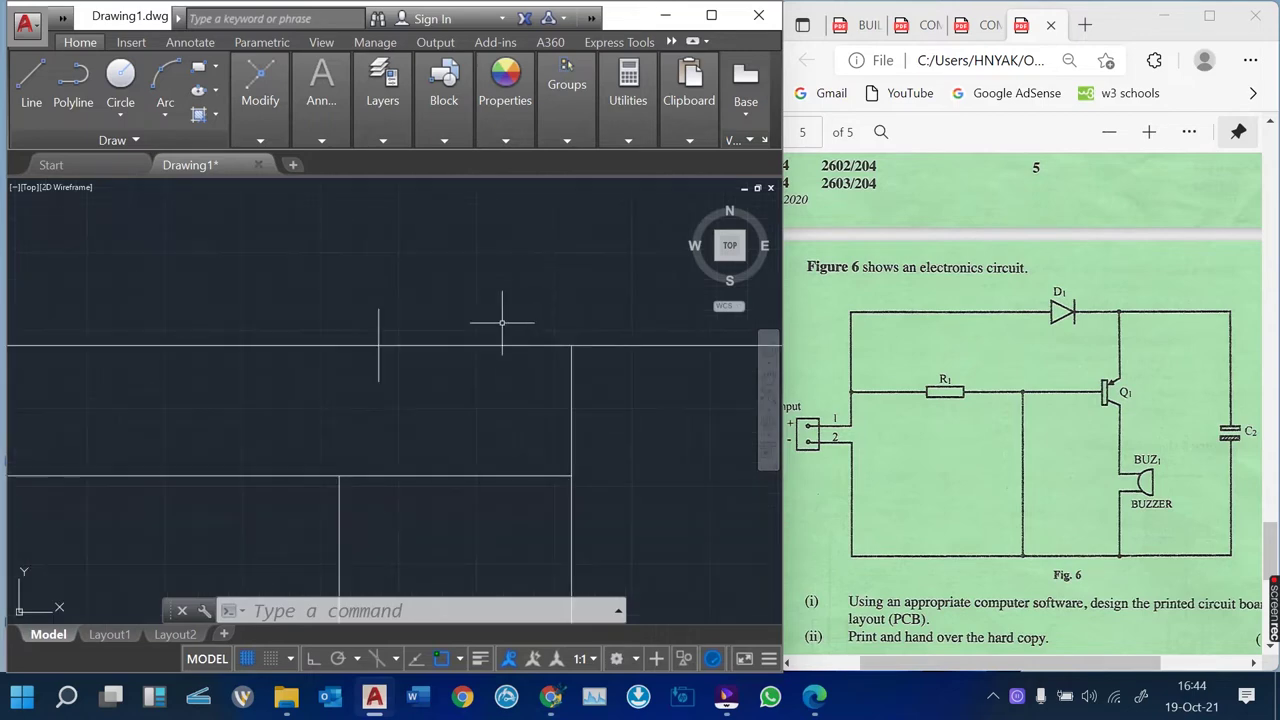
left_click(31, 80)
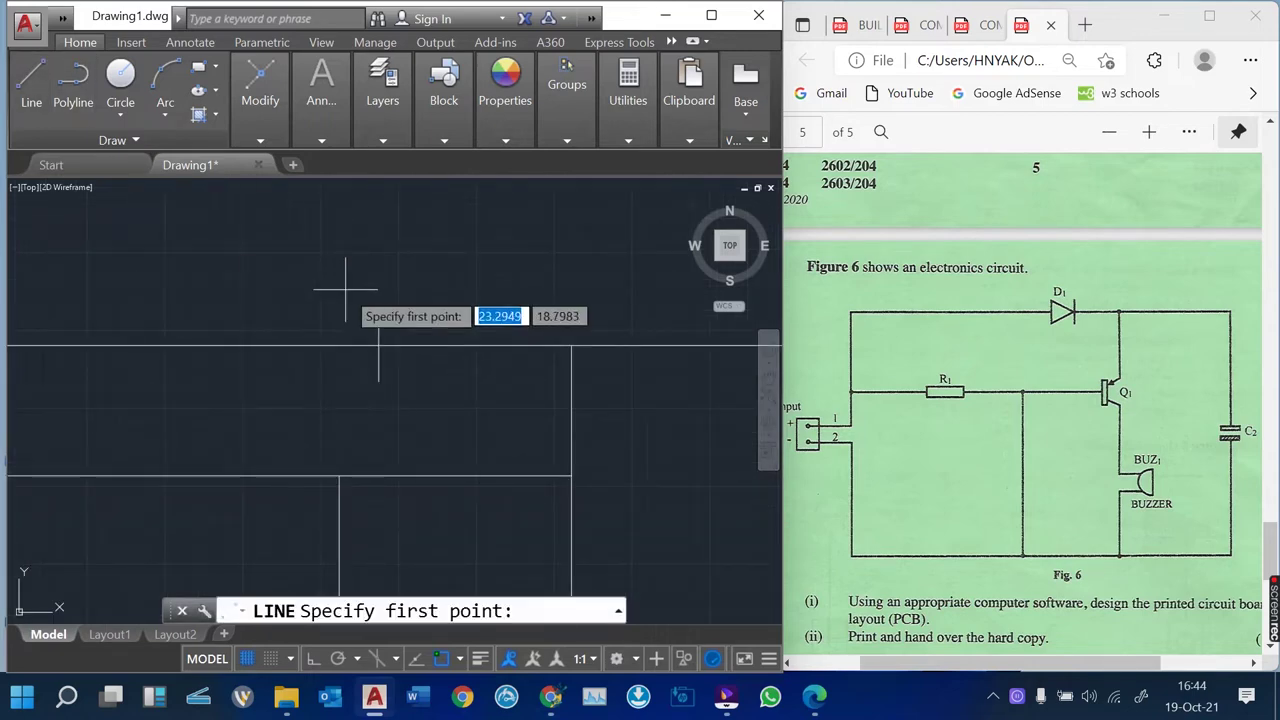
left_click(378, 310)
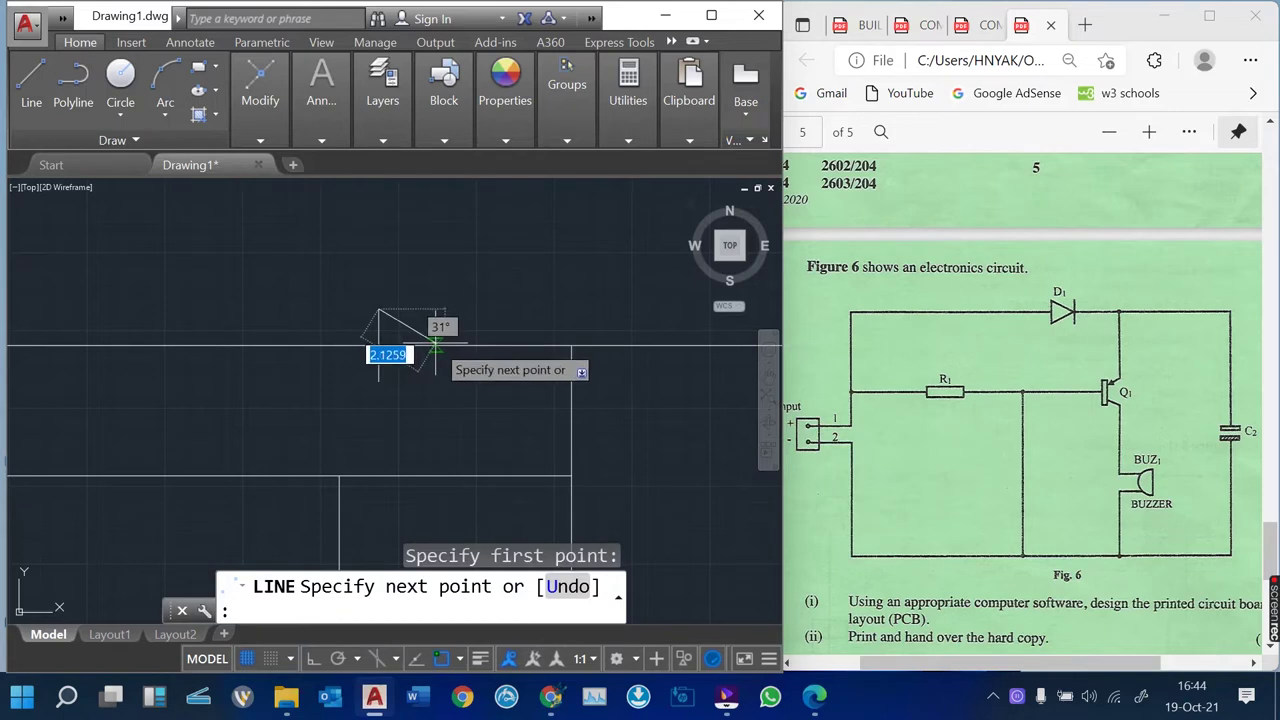
left_click(435, 344)
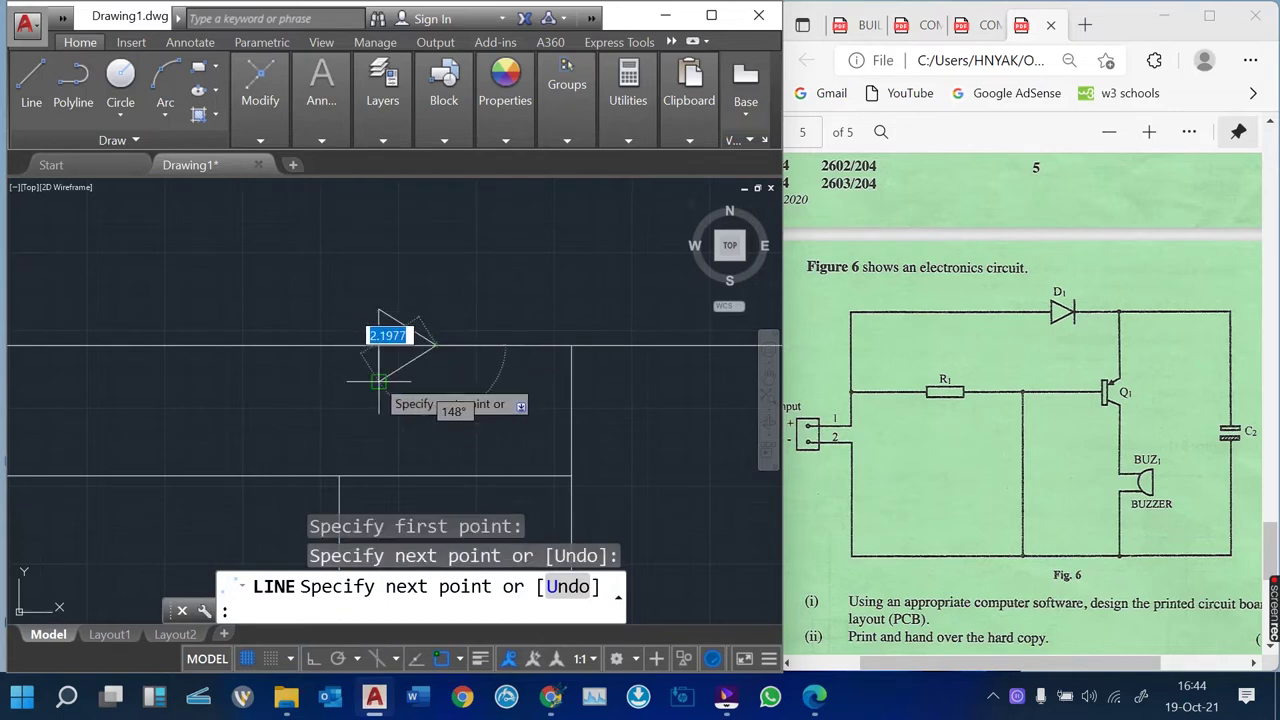
left_click(378, 381)
key("Escape")
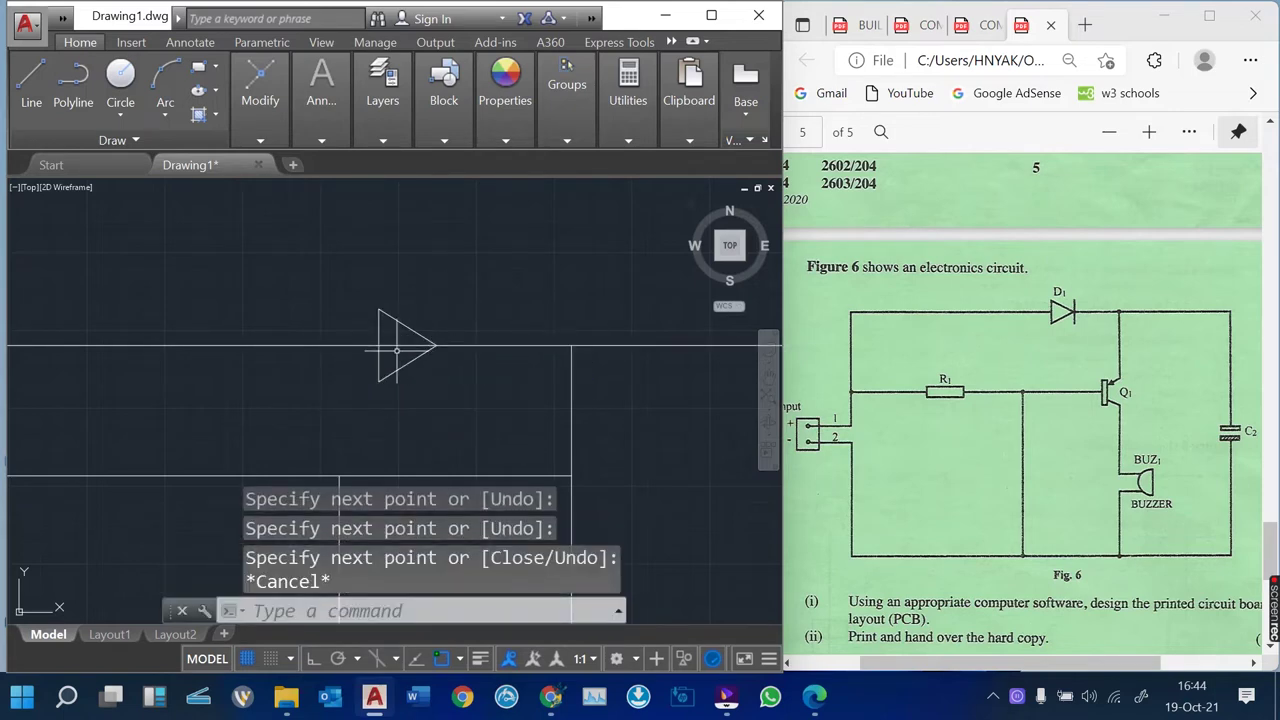
Draw a vertical bar about 1.8 units long through the tip of the diode triangle, using Ortho mode
left_click(31, 80)
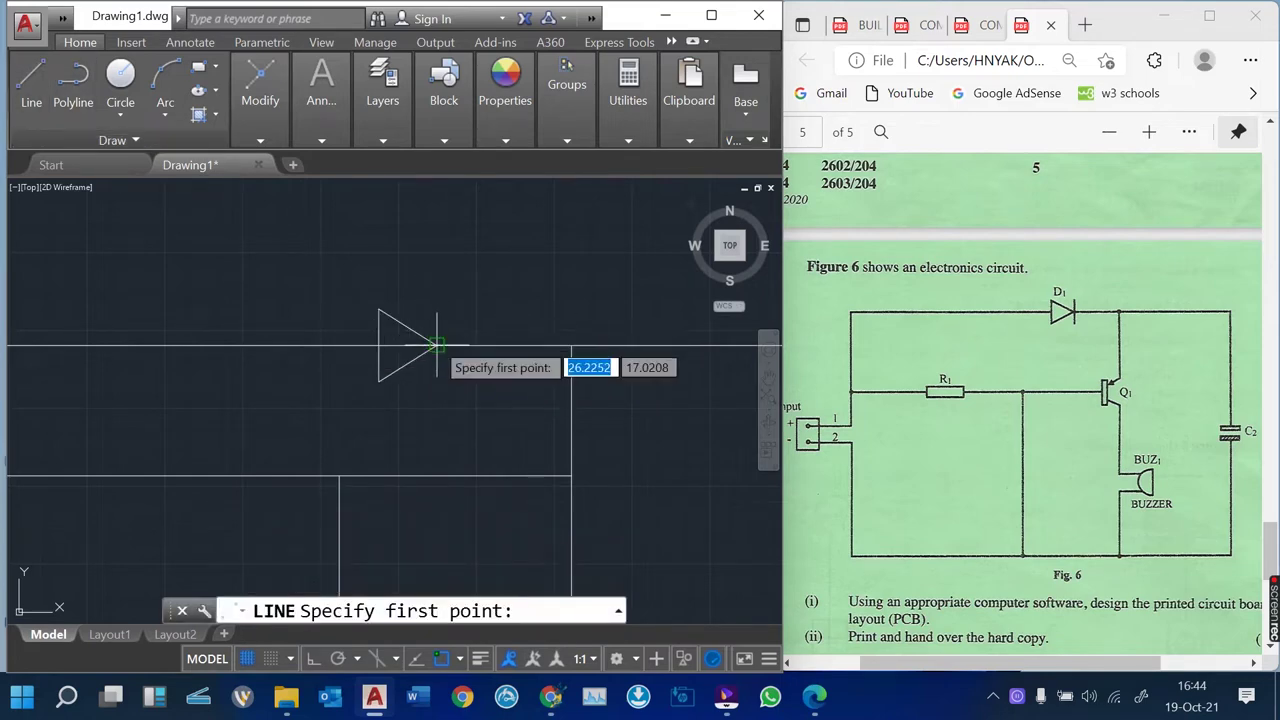
left_click(435, 346)
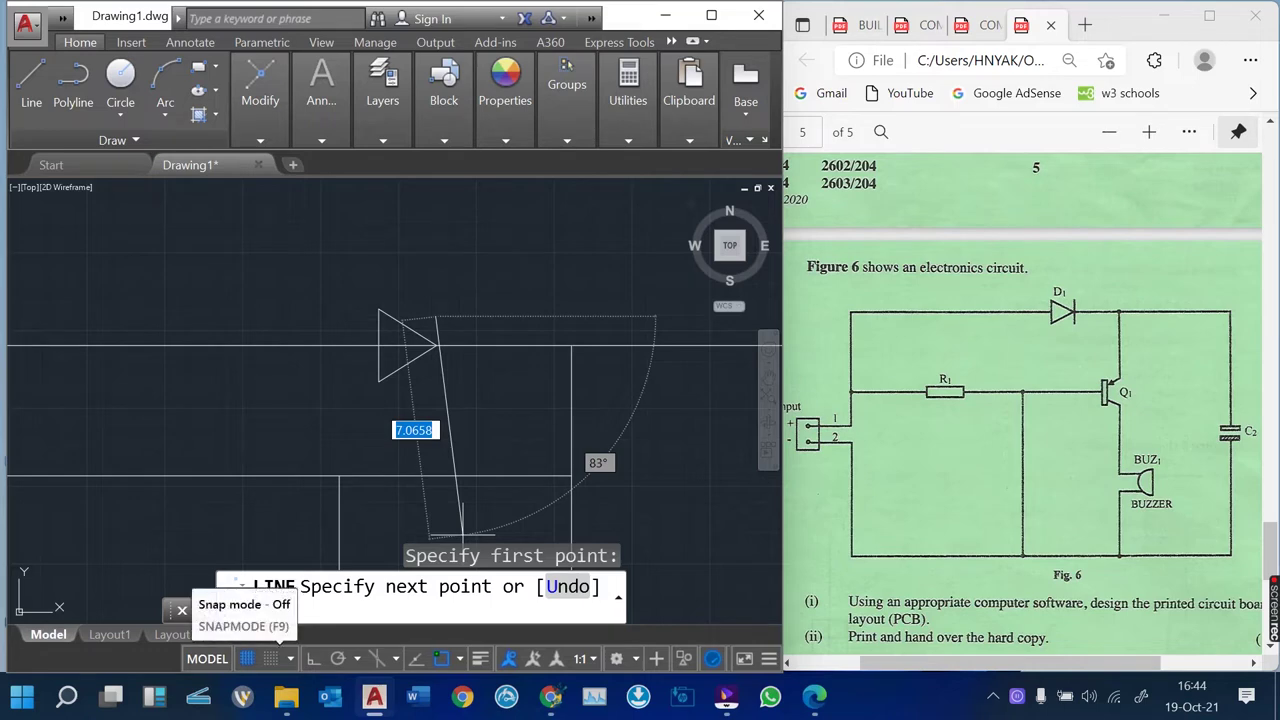
key("F8")
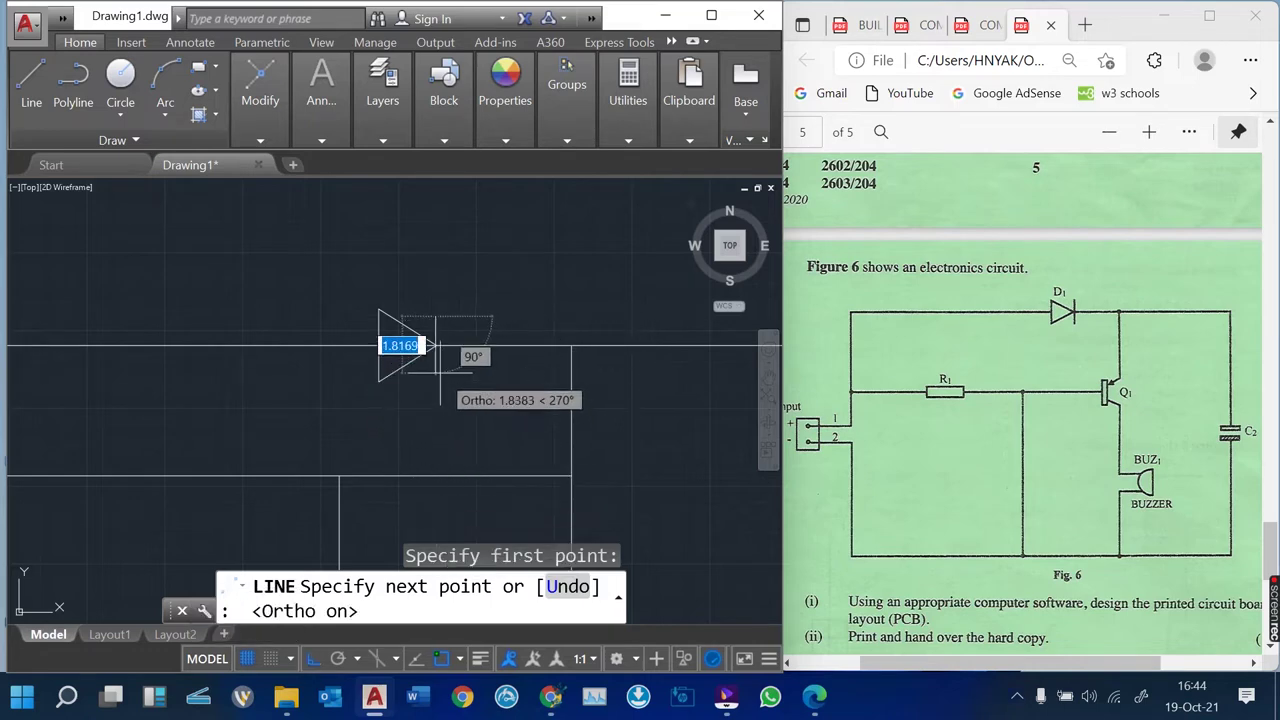
key("Escape")
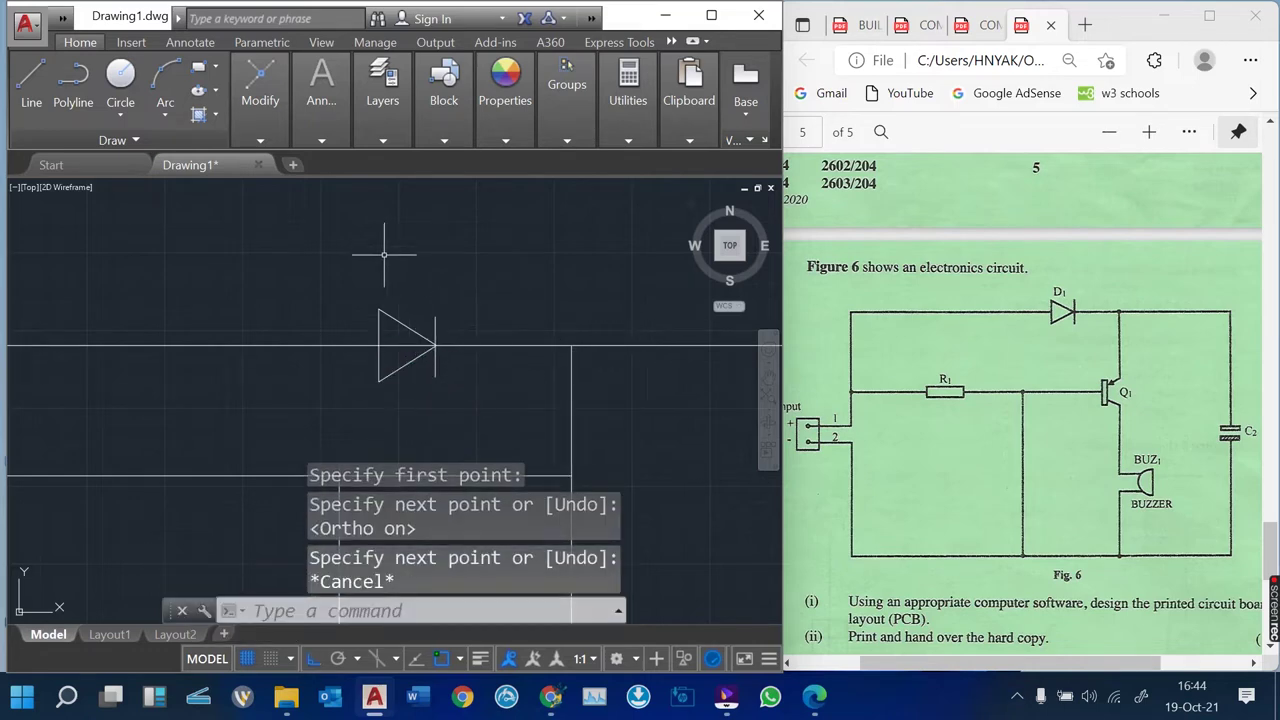
Trim away the piece of the top wire inside the diode triangle
type("TR")
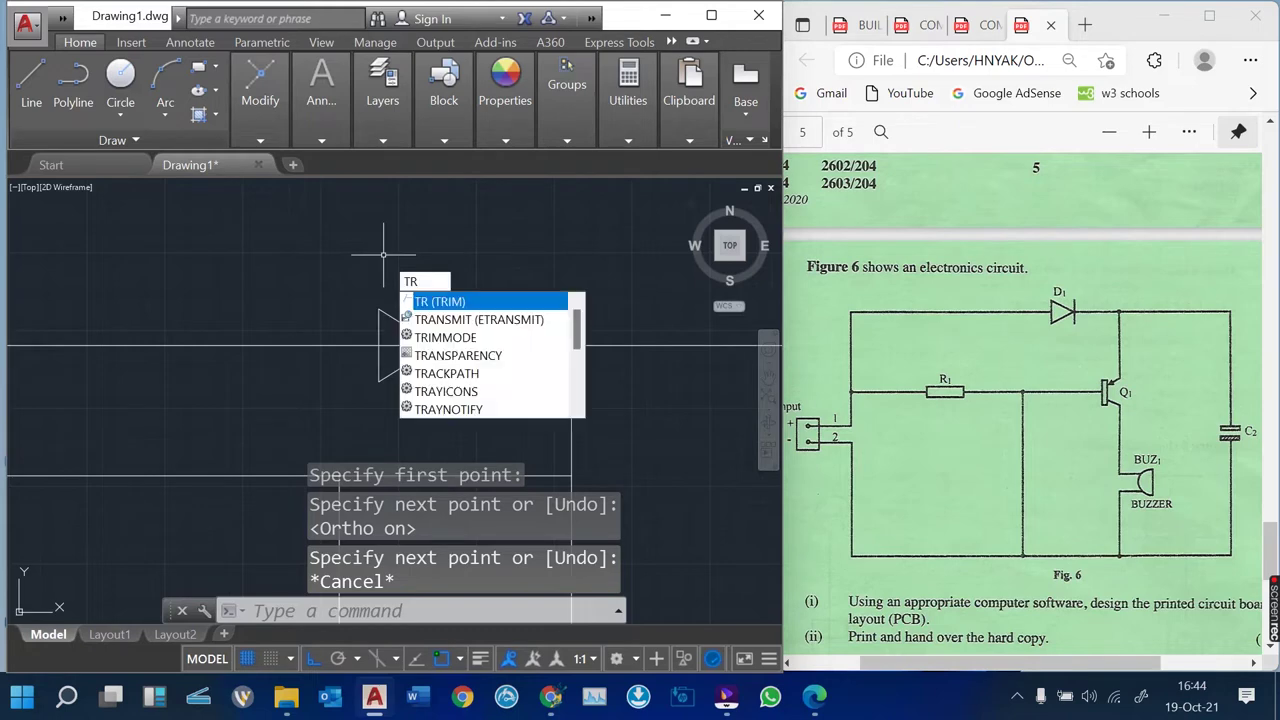
key("Down")
key("Up")
key("Return")
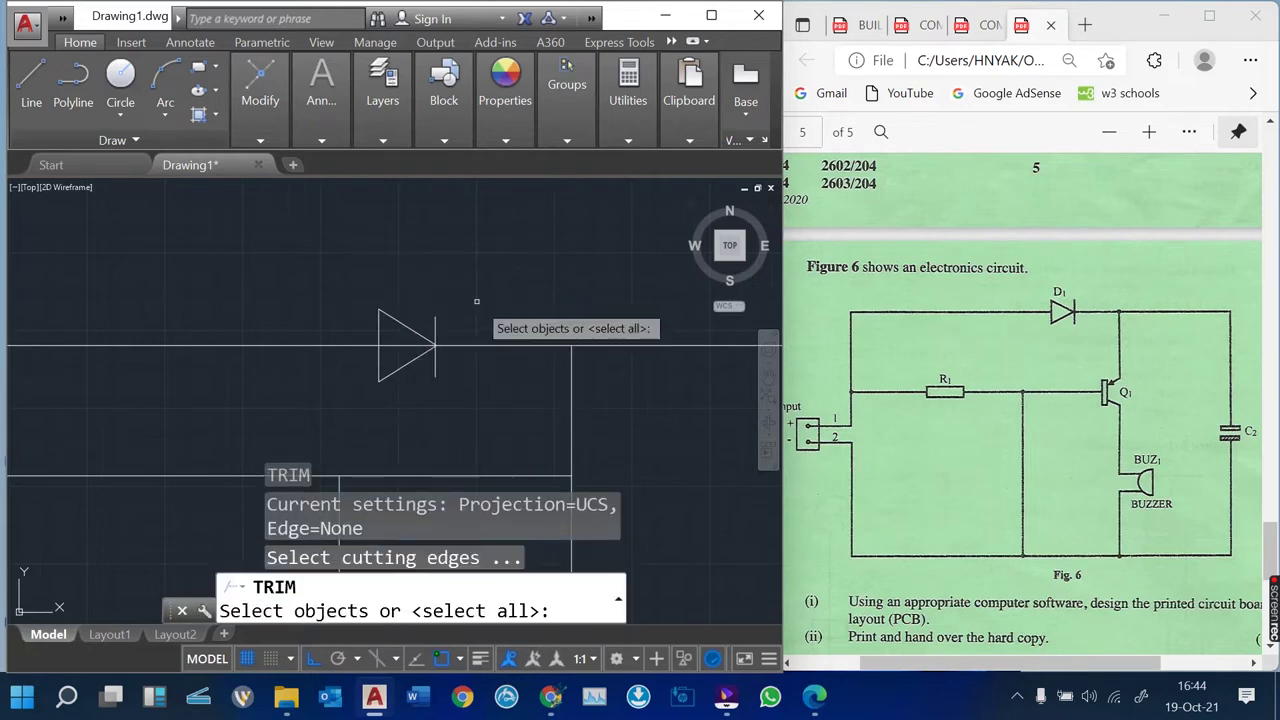
key("Return")
key("Escape")
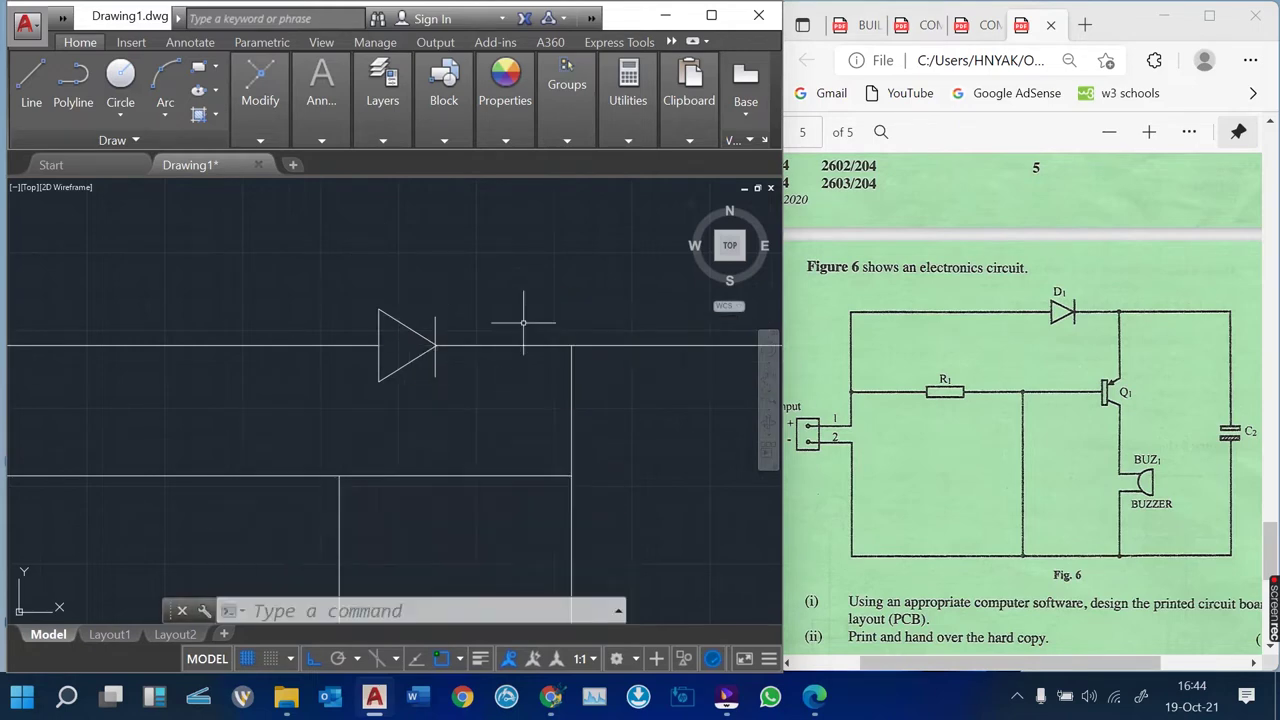
Draw a small horizontal rectangle for resistor R1 over the inner horizontal wire, between the outer left wire and the first inner vertical wire
scroll(428, 312, "down", 1)
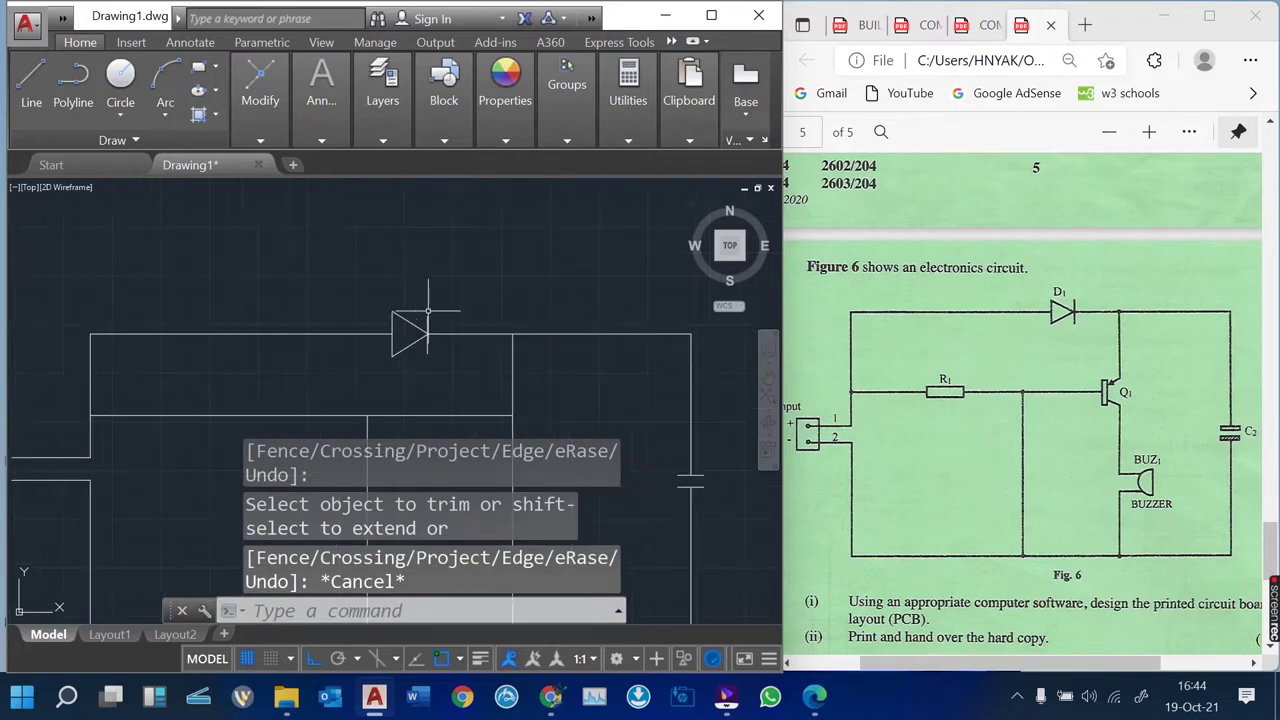
mouse_move(365, 384)
middle_mouse_down()
mouse_move(472, 314)
mouse_move(465, 297)
middle_mouse_up()
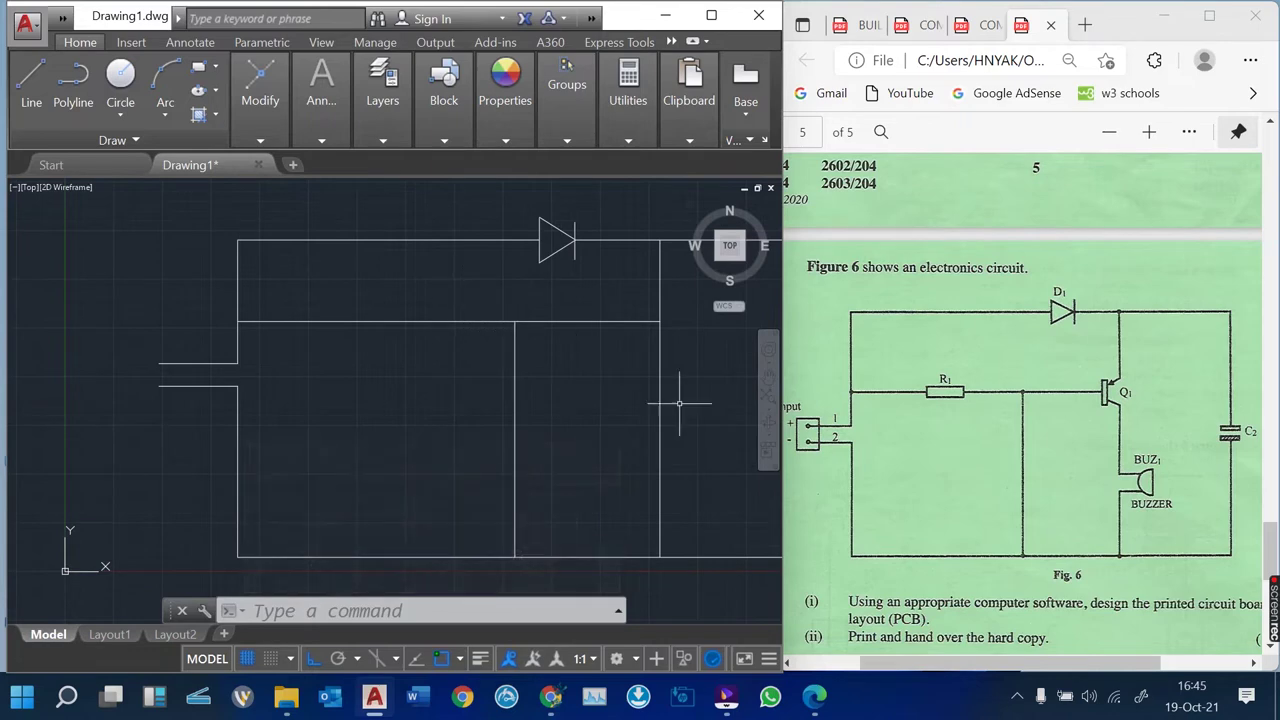
scroll(389, 257, "up", 2)
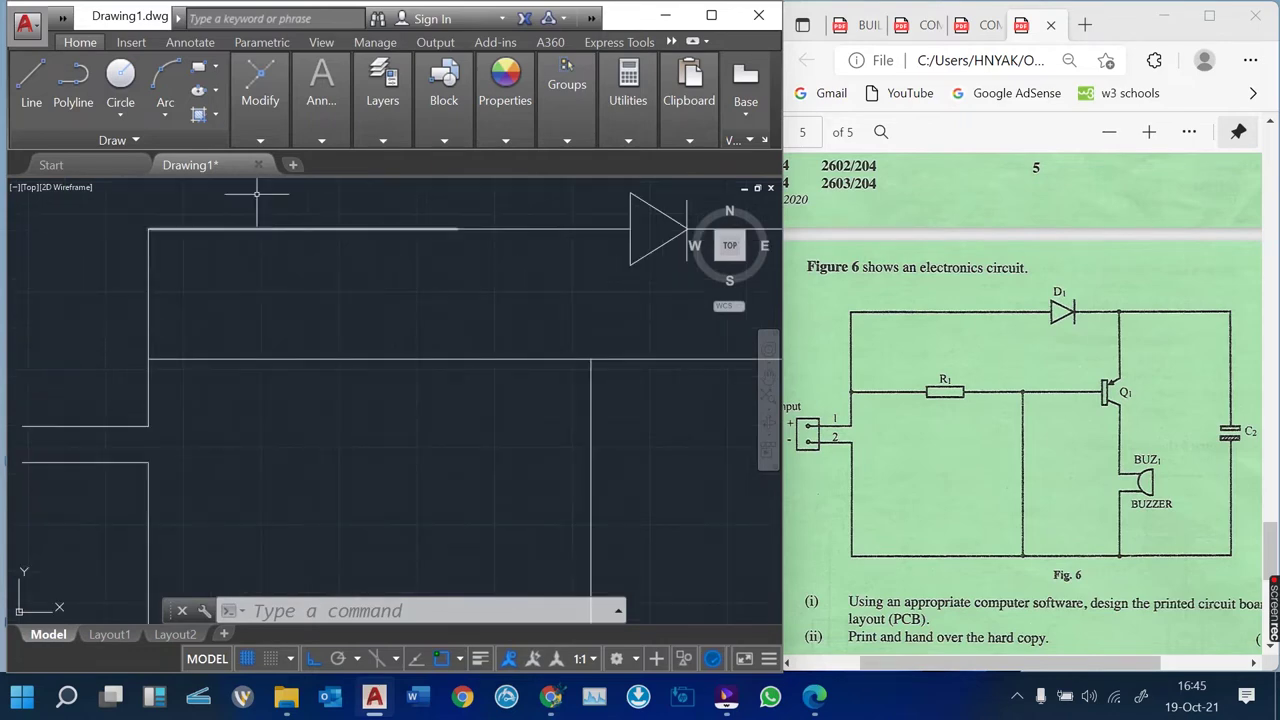
type("rec")
key("Return")
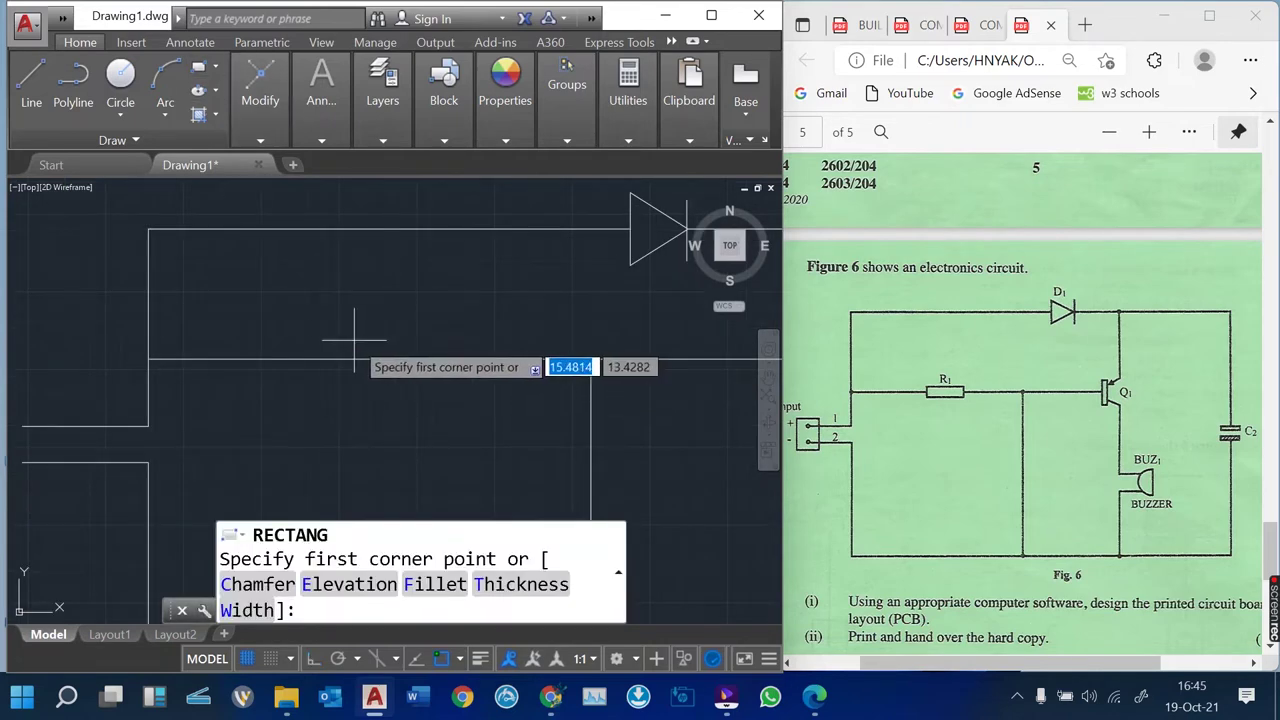
left_click(353, 346)
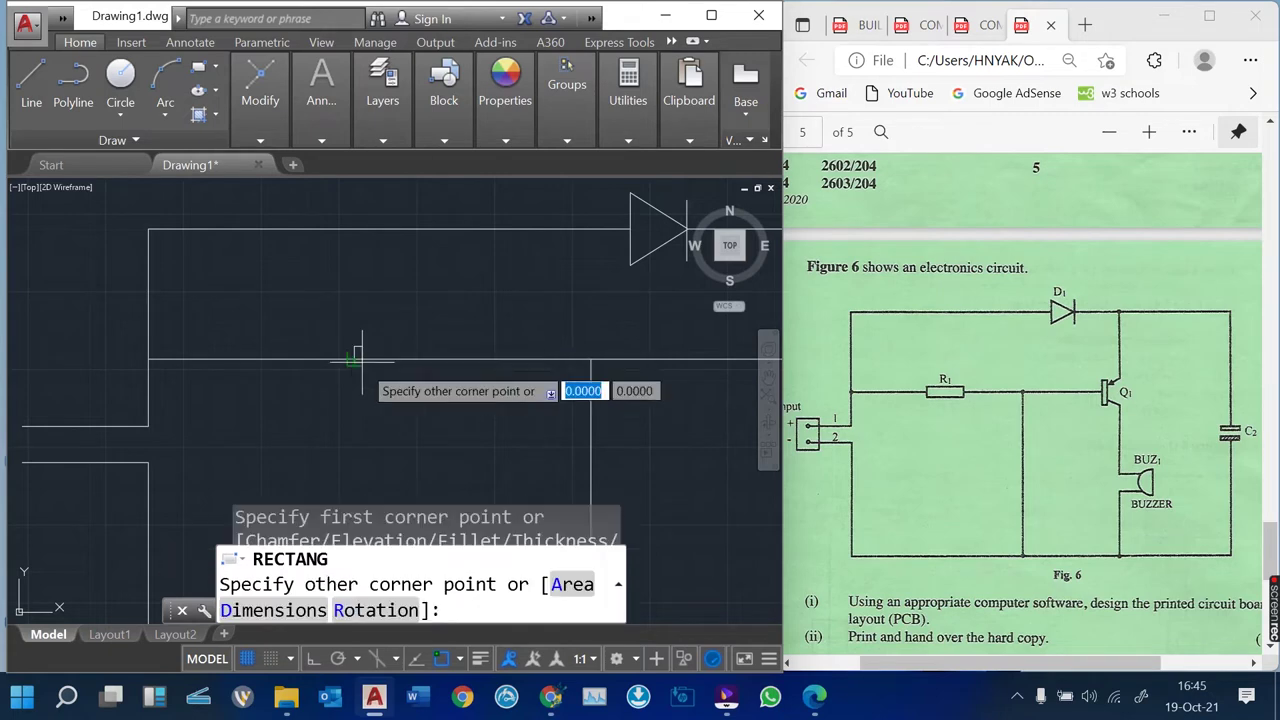
left_click(419, 374)
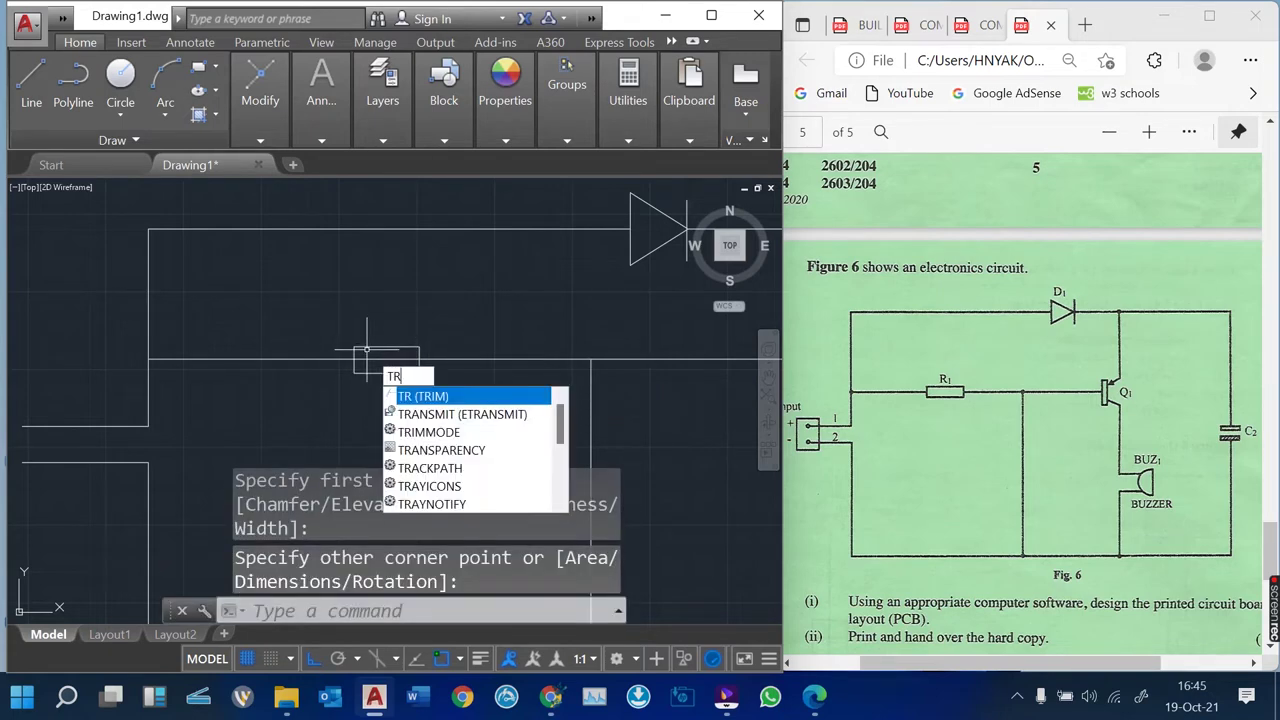
Trim away the piece of wire inside the resistor rectangle
key("Return")
key("Return")
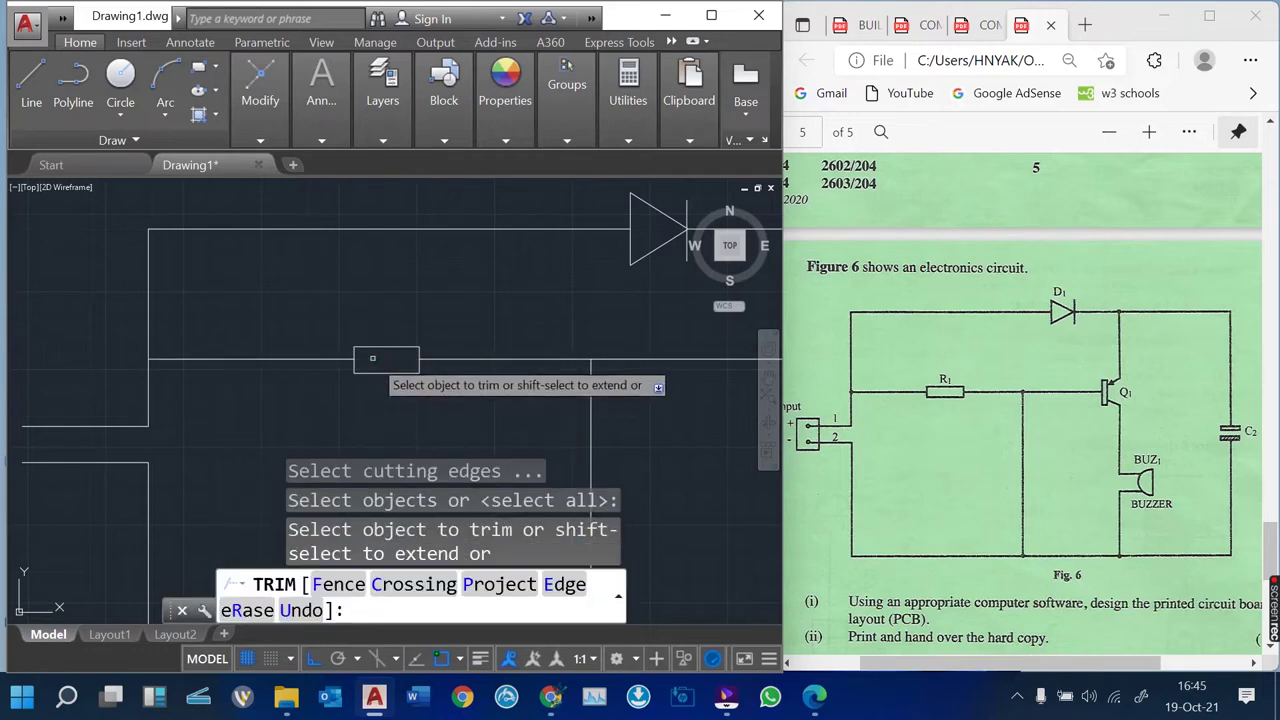
left_click(372, 358)
Draw a horizontal line about 1.7 units long to the right from the inner right vertical wire as the buzzer's upper lead
scroll(315, 321, "down", 2)
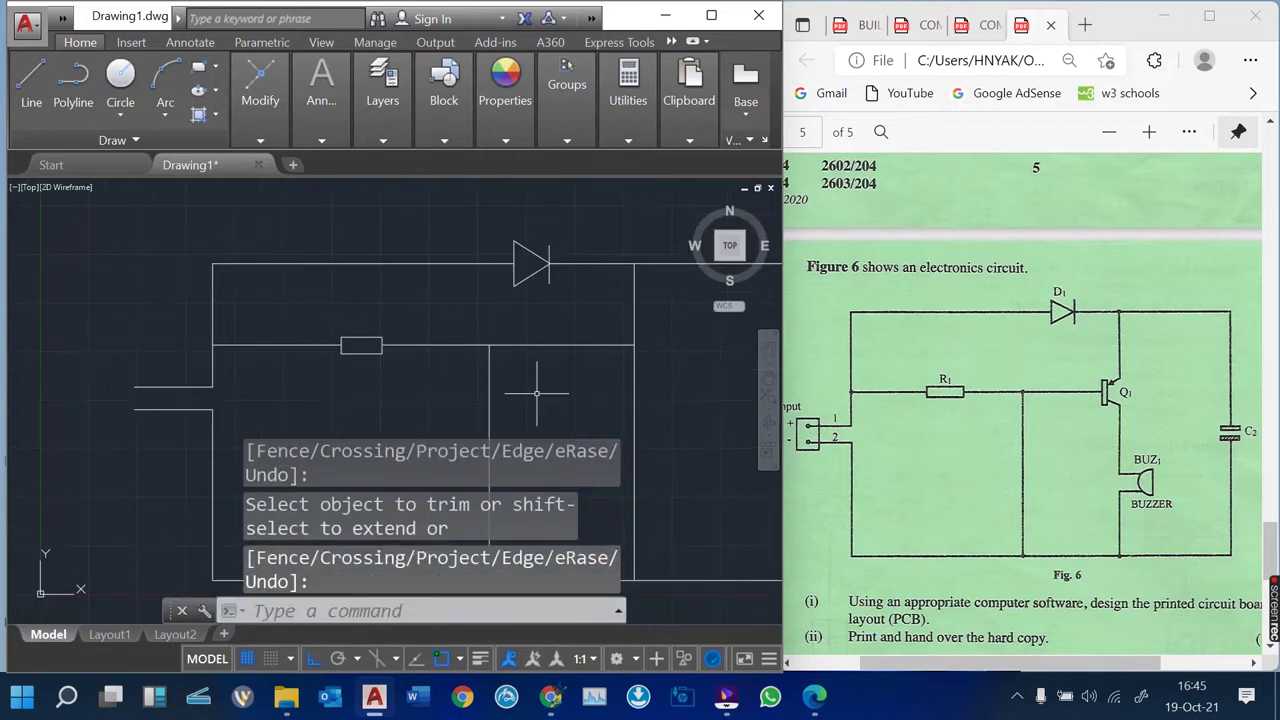
mouse_move(537, 394)
middle_mouse_down()
mouse_move(440, 331)
mouse_move(426, 277)
middle_mouse_up()
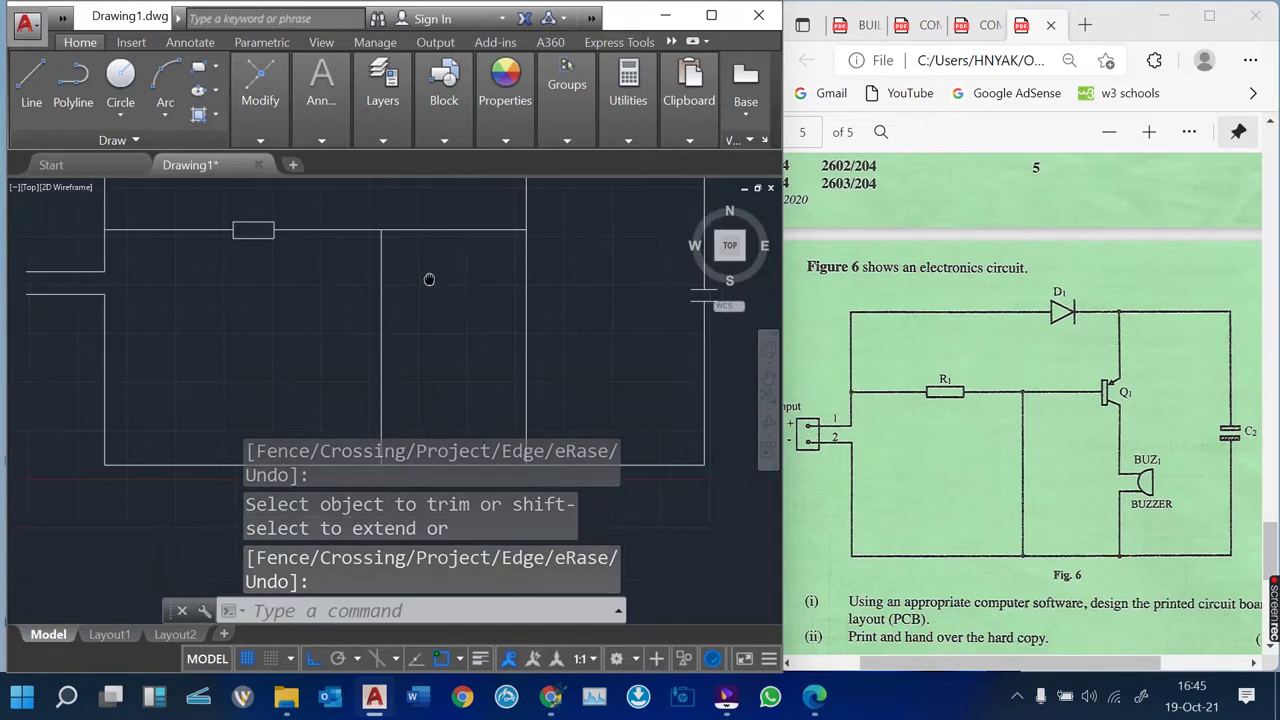
mouse_move(571, 323)
middle_mouse_down()
mouse_move(556, 404)
mouse_move(500, 443)
mouse_move(493, 386)
middle_mouse_up()
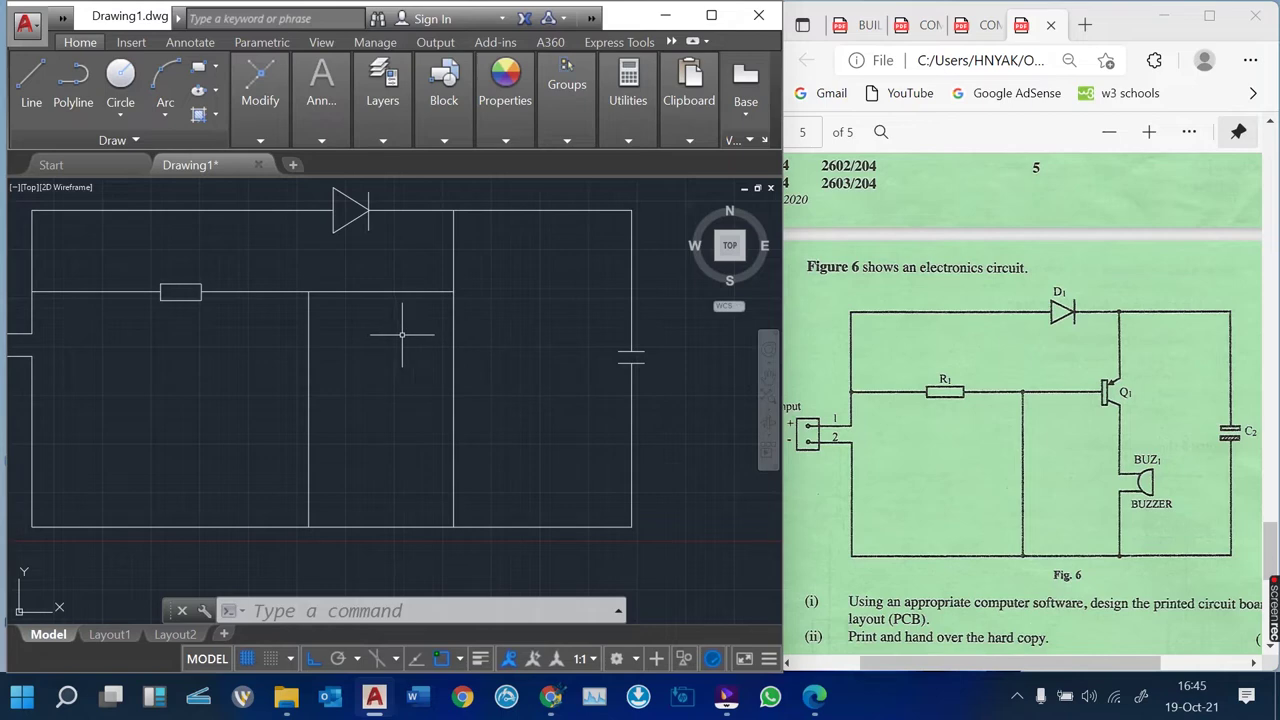
left_click(31, 82)
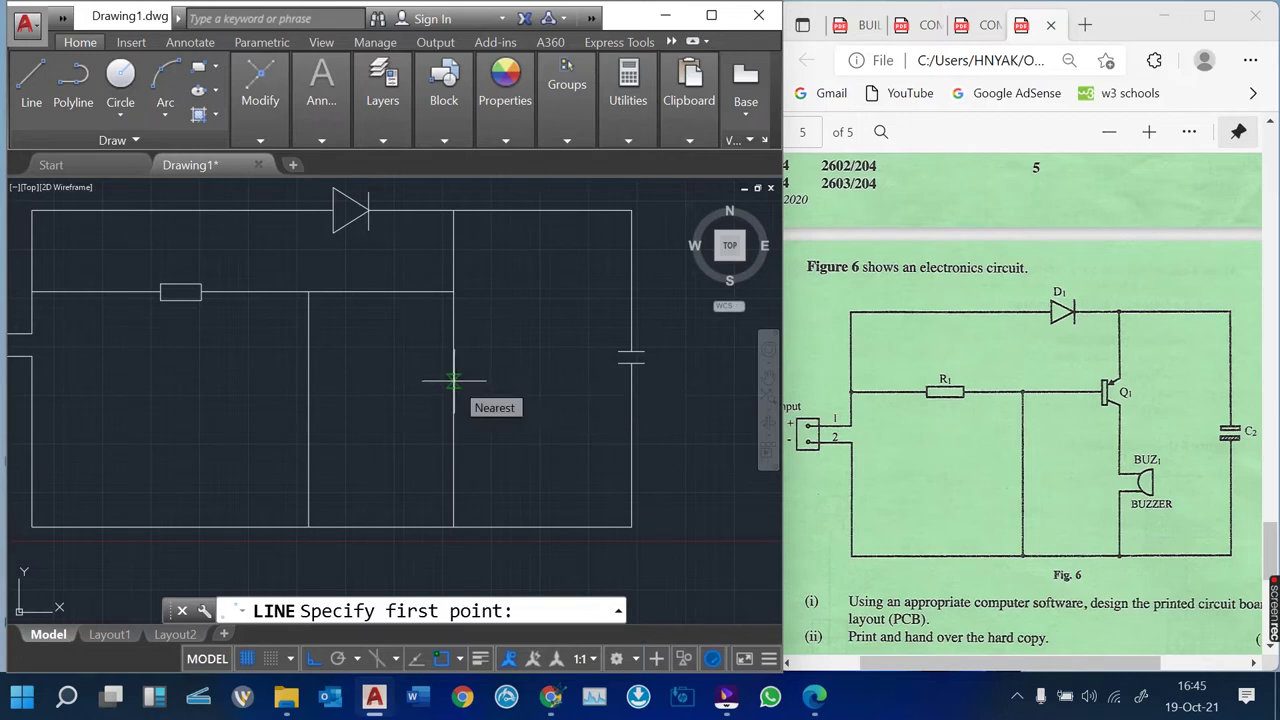
left_click(454, 380)
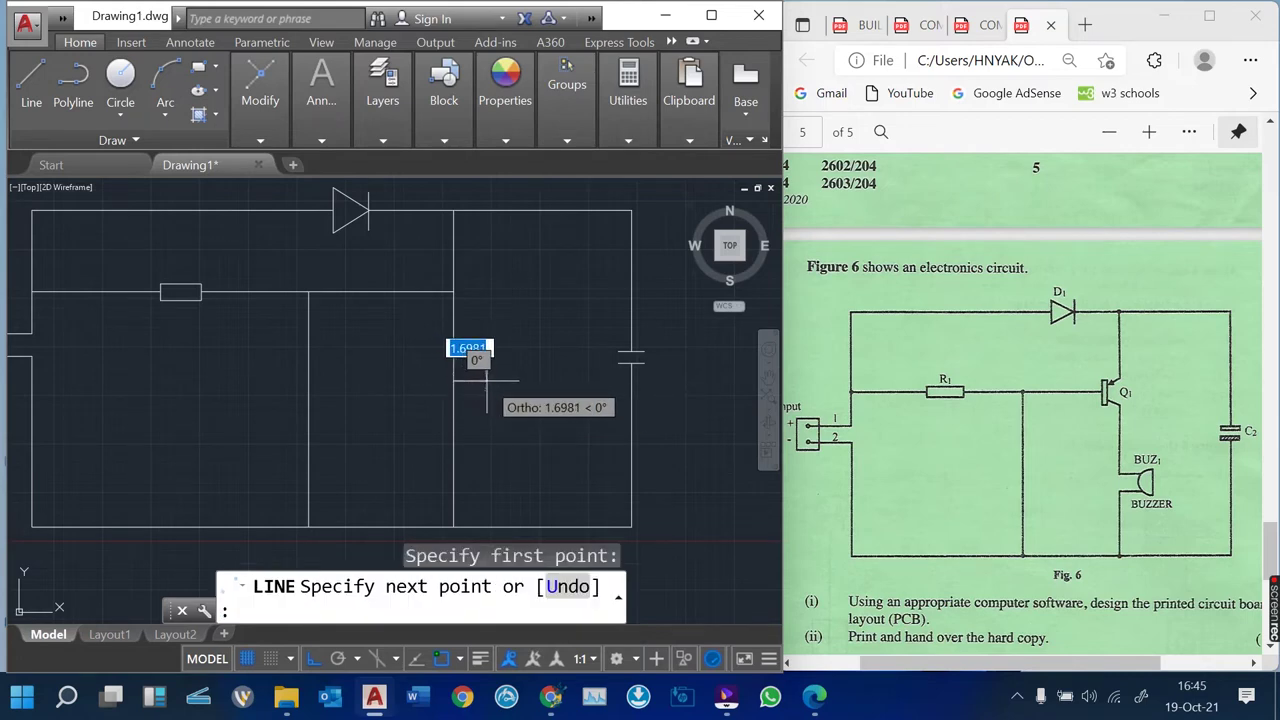
left_click(487, 380)
key("Return")
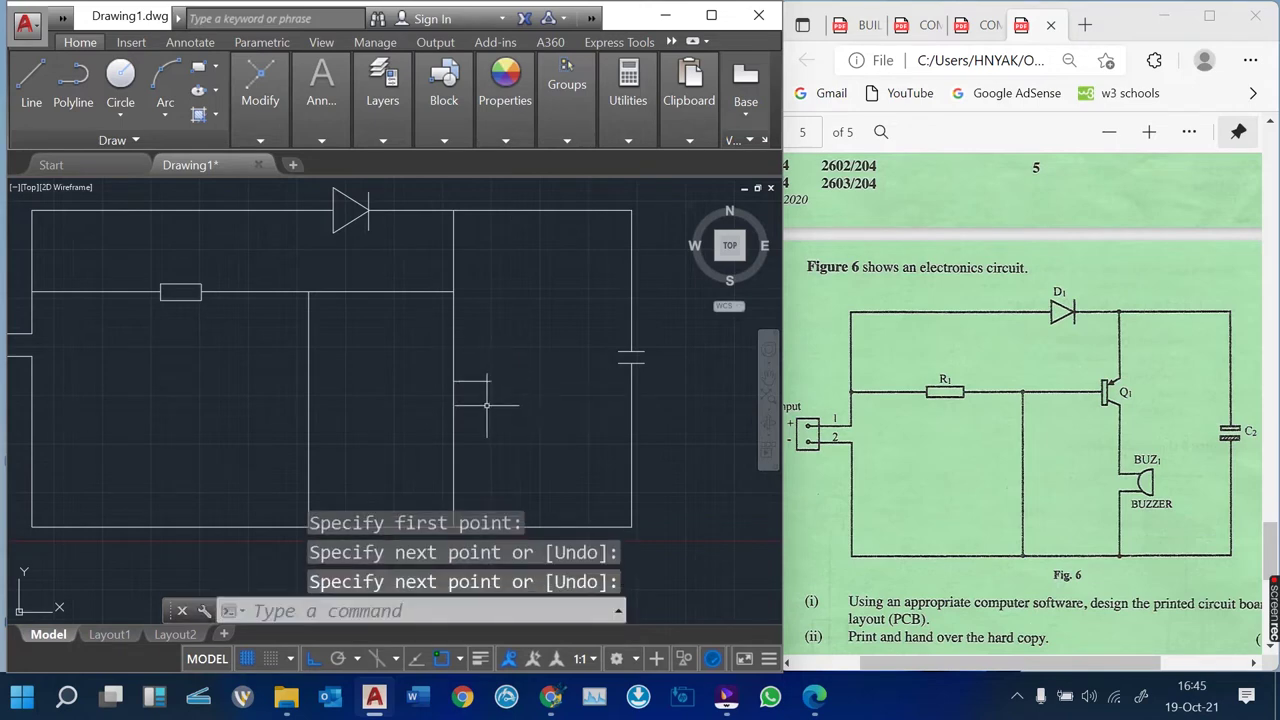
Copy the buzzer's upper lead a short distance straight down from the inner right wire to form the lower lead
type("CO")
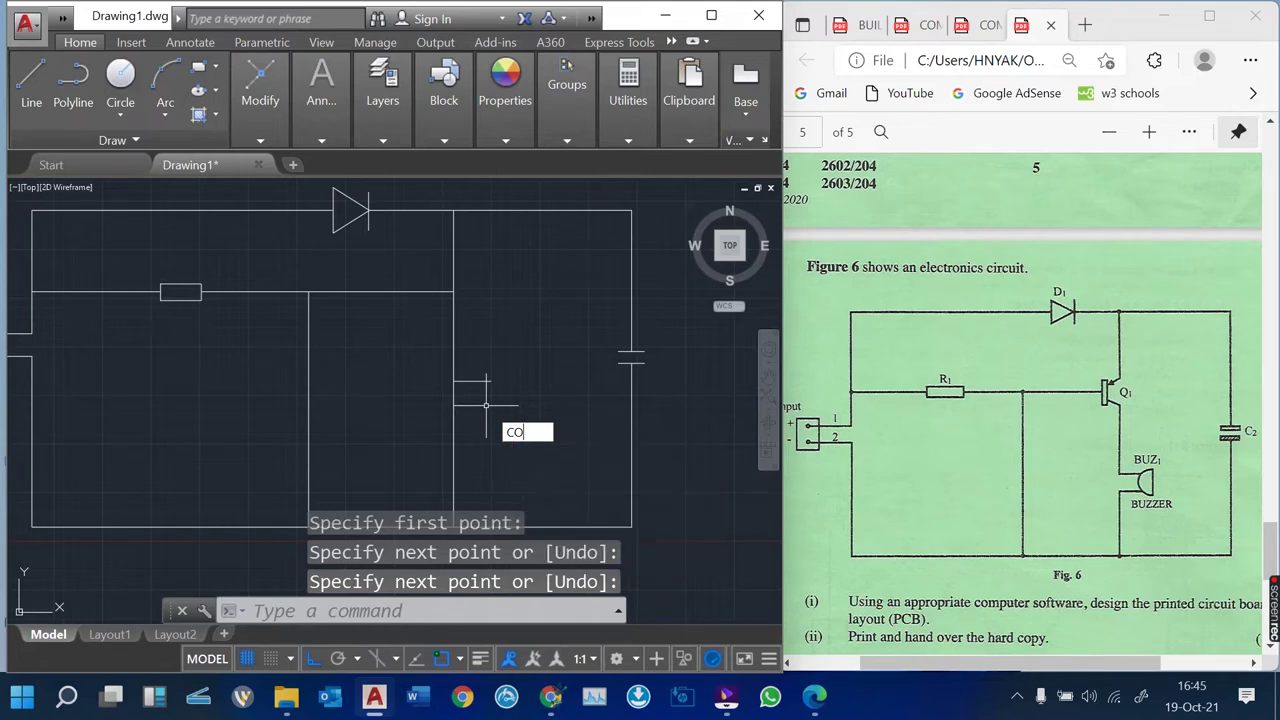
key("Return")
left_click(472, 380)
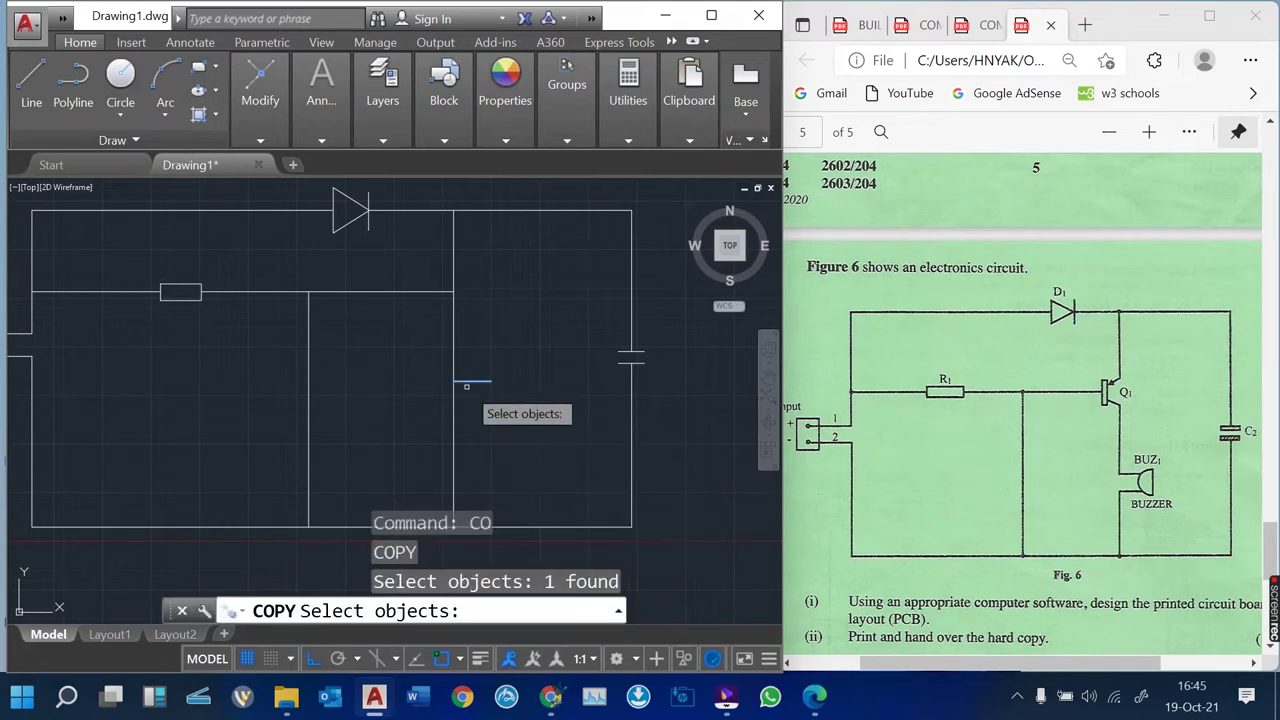
key("Return")
left_click(502, 392)
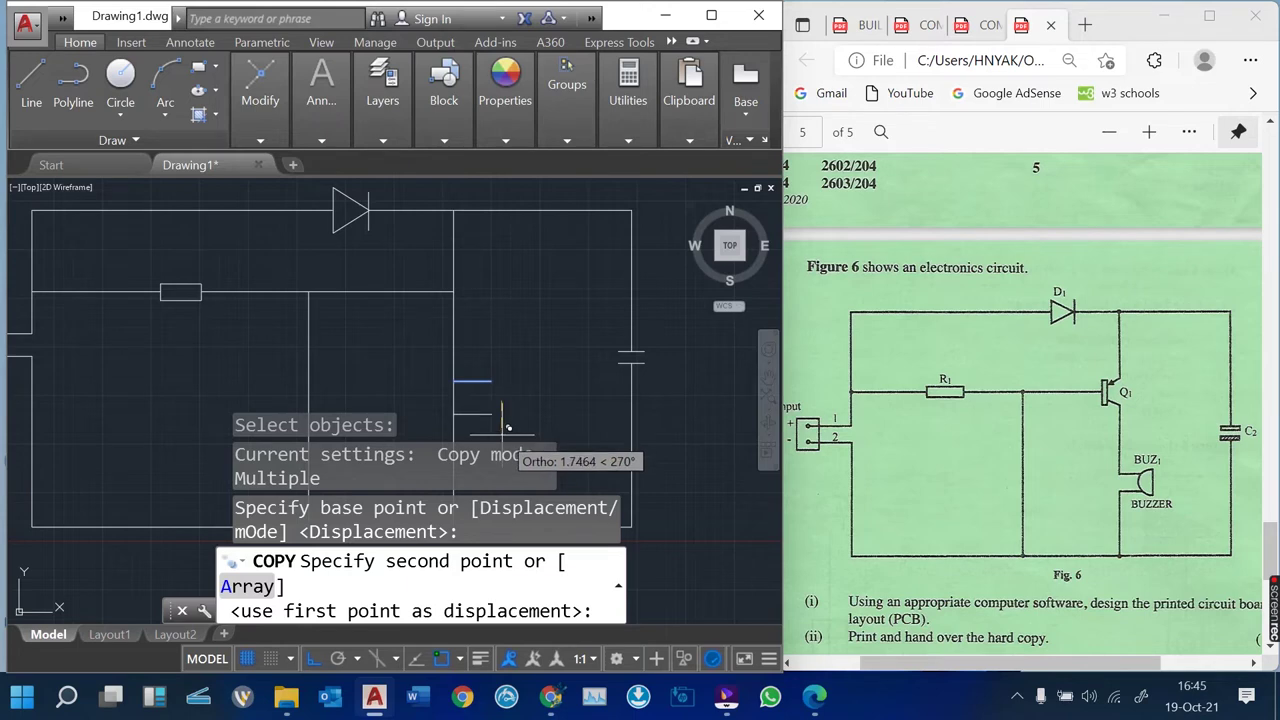
left_click(506, 422)
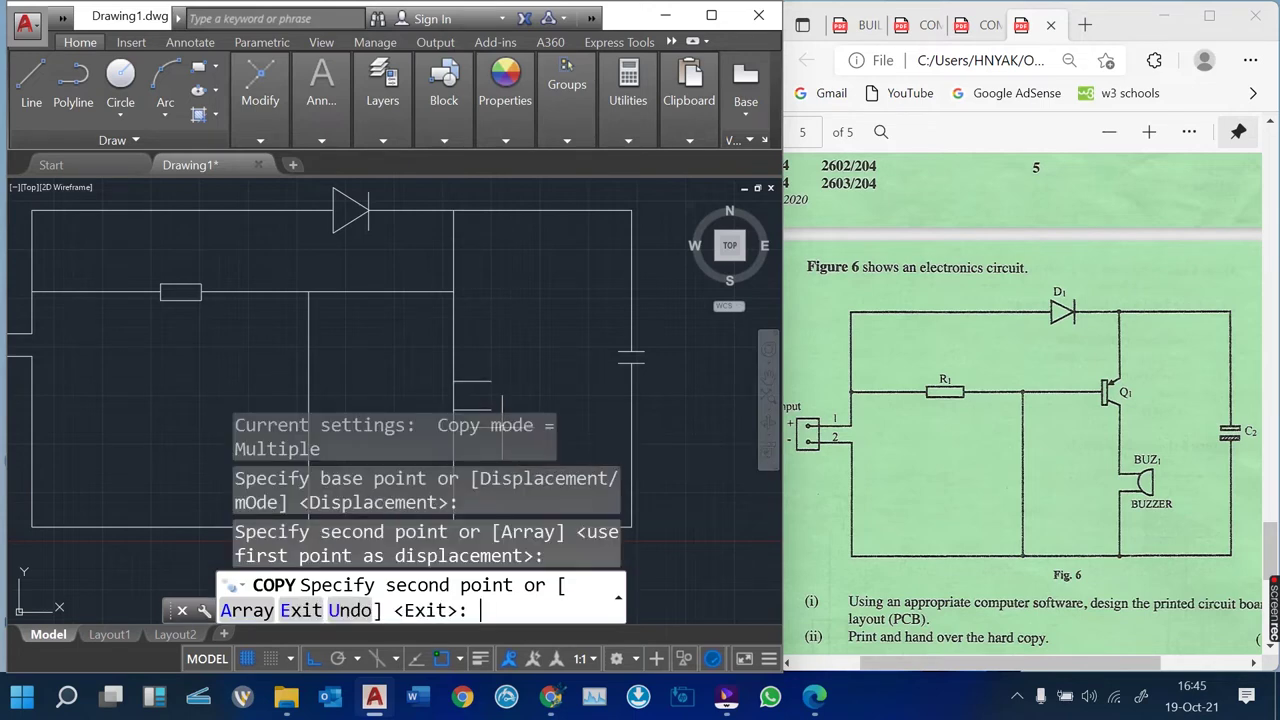
key("Return")
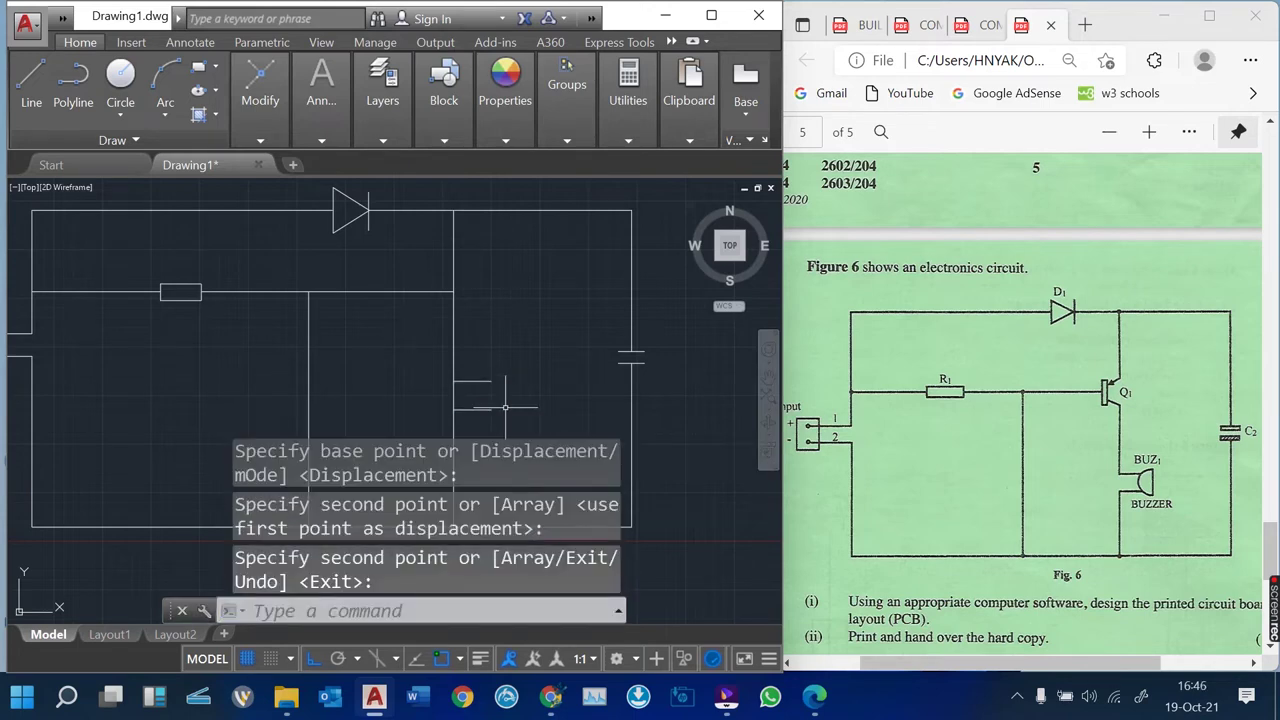
Draw a vertical line about 2.5 units long just beyond the free ends of the two buzzer leads
scroll(506, 407, "up", 2)
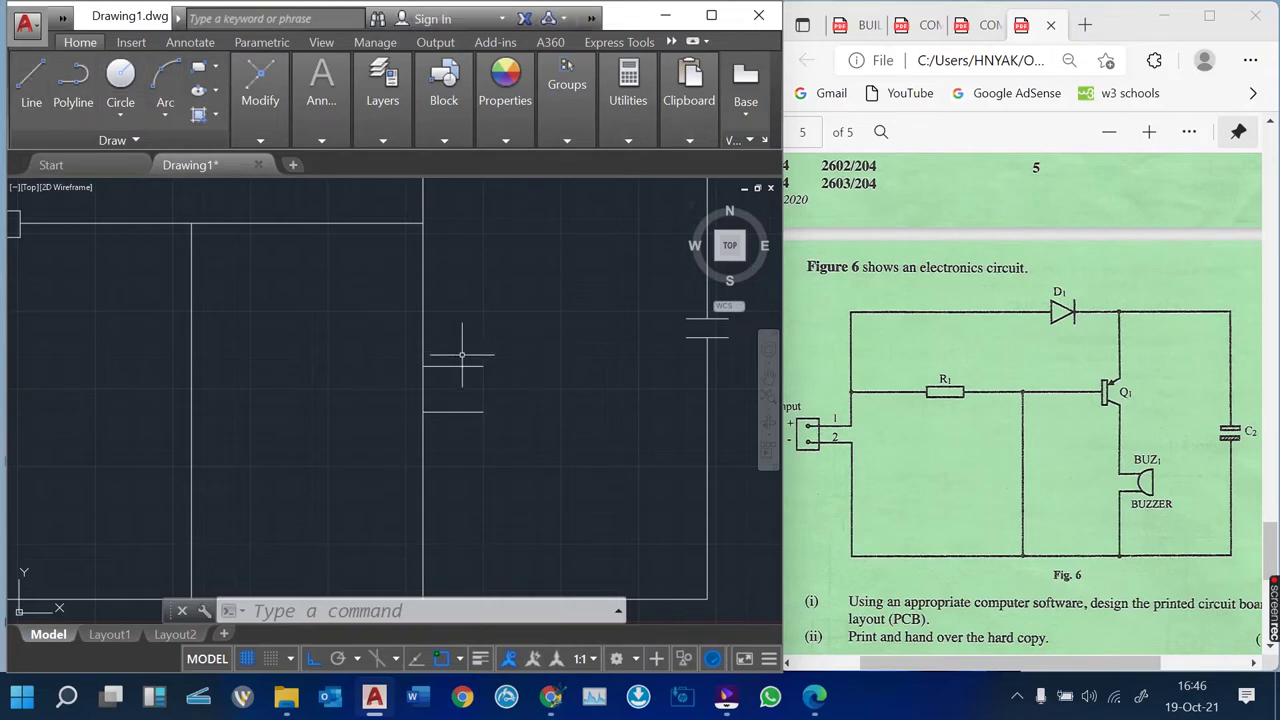
type("l")
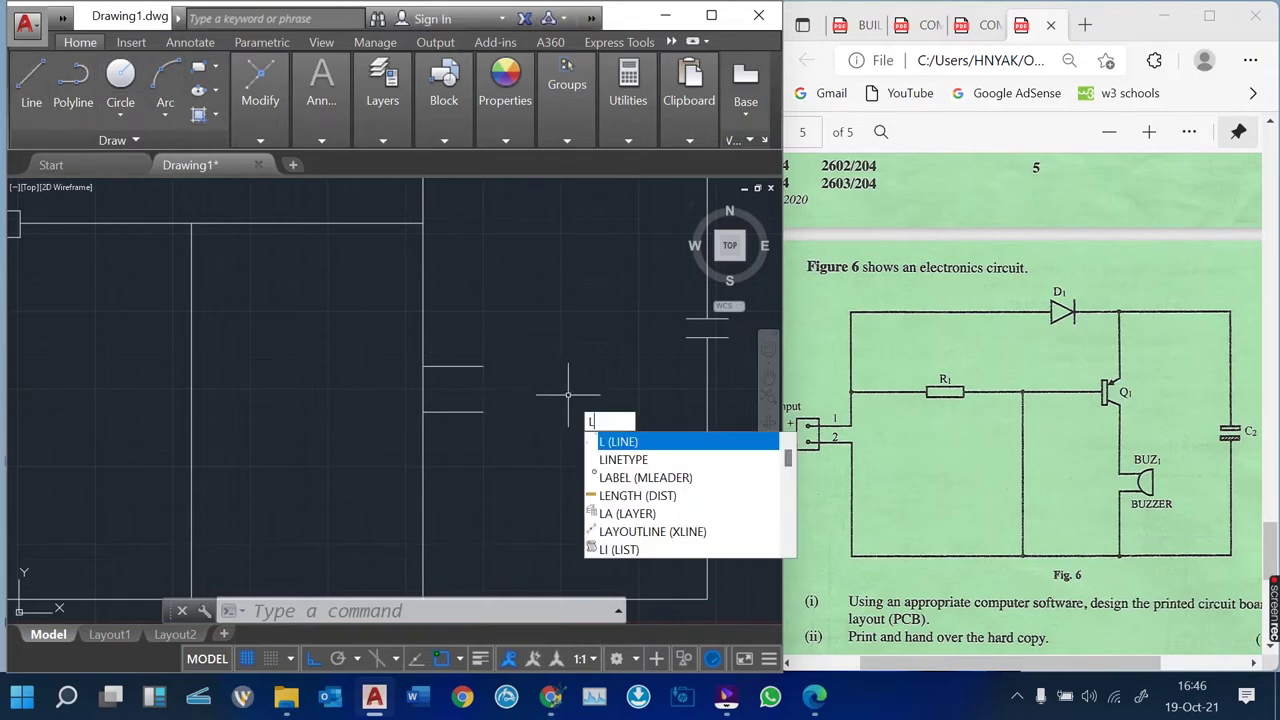
key("Return")
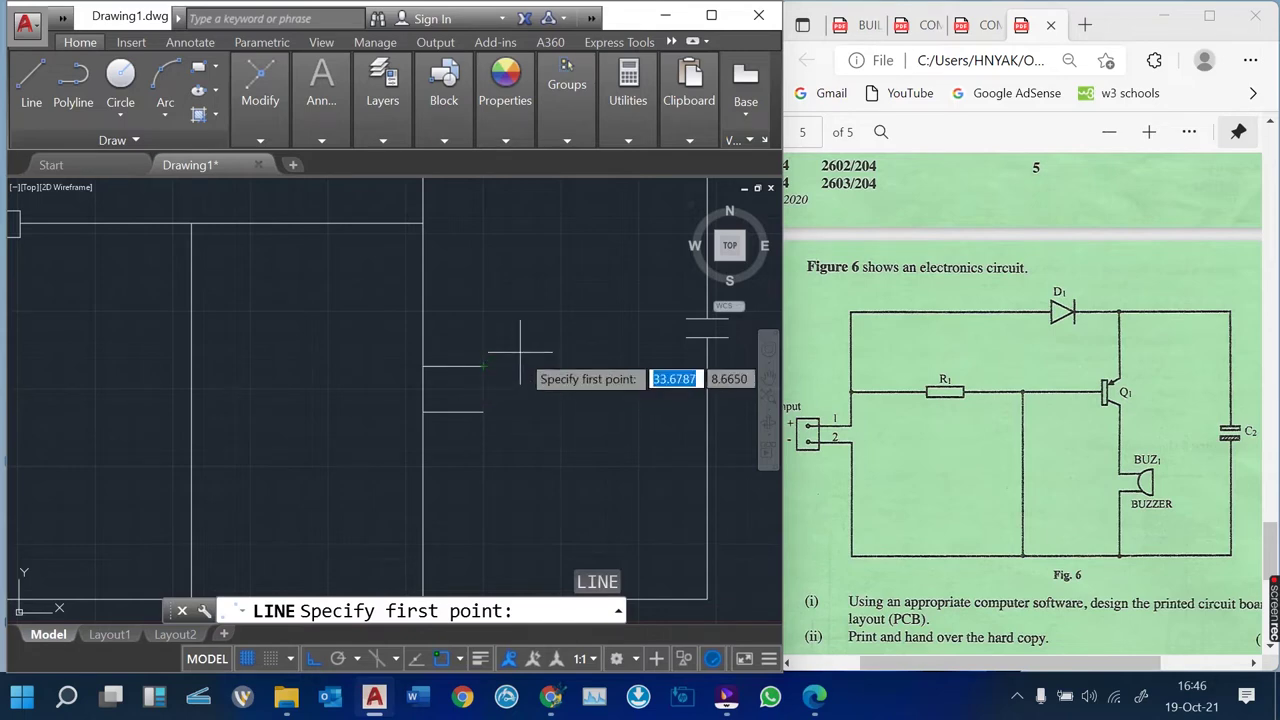
left_click(520, 352)
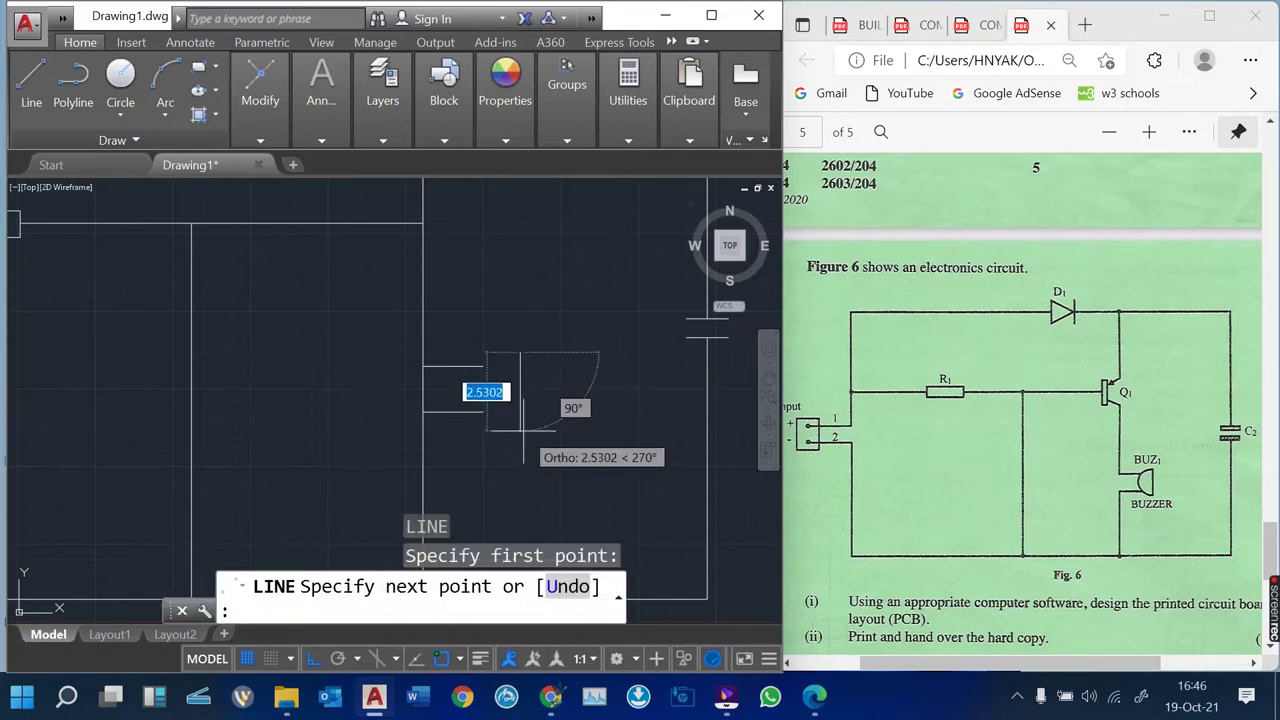
left_click(520, 430)
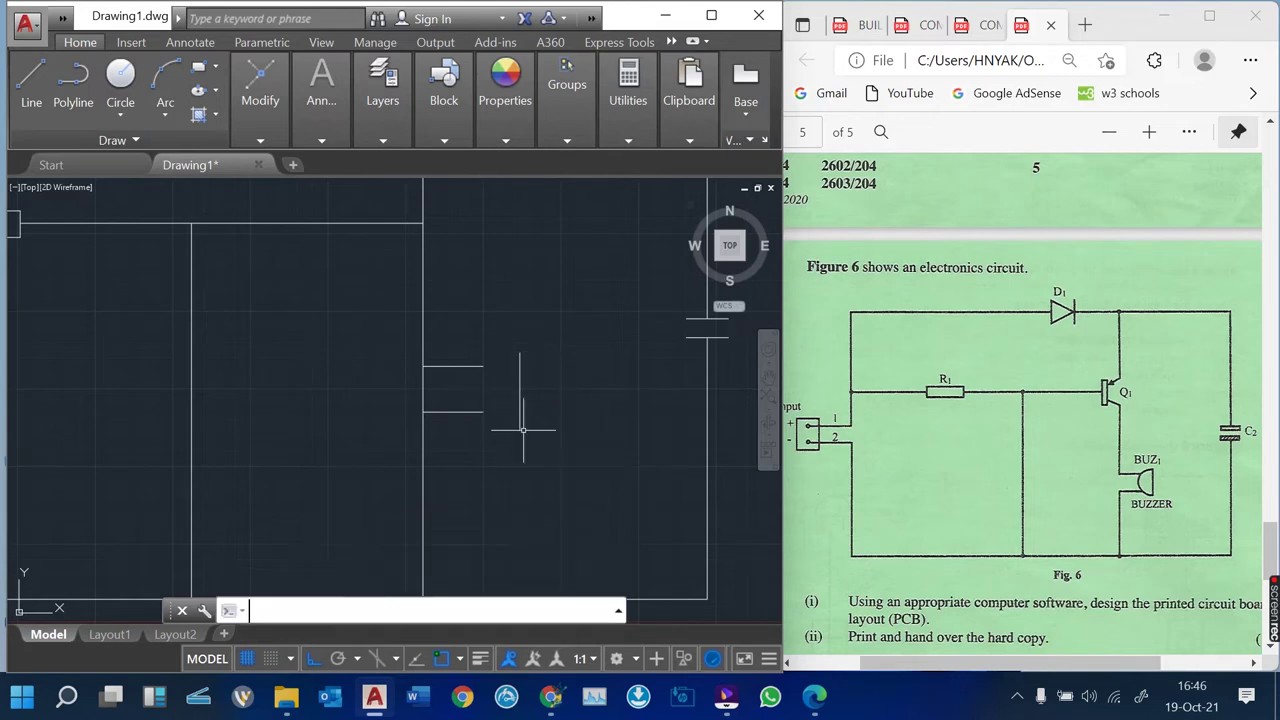
key("Return")
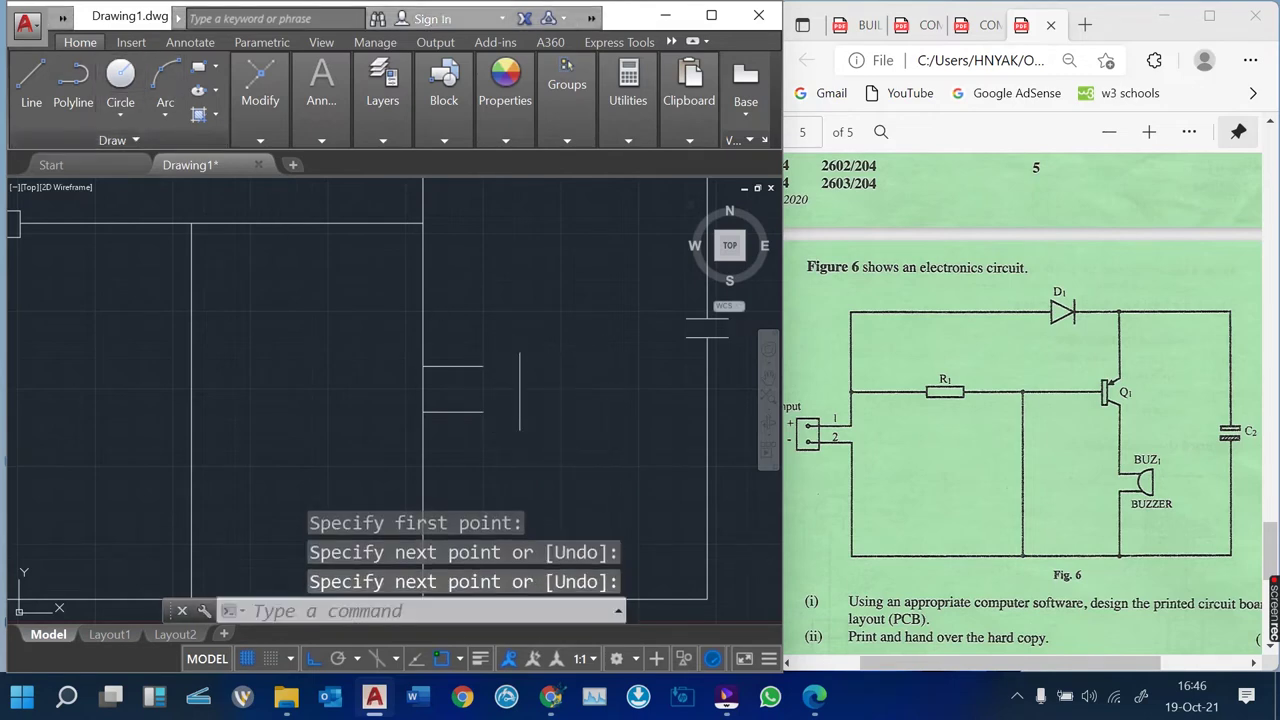
Draw a circle centred on the vertical line's midpoint, with its radius reaching the free end of the upper buzzer lead
left_click(120, 85)
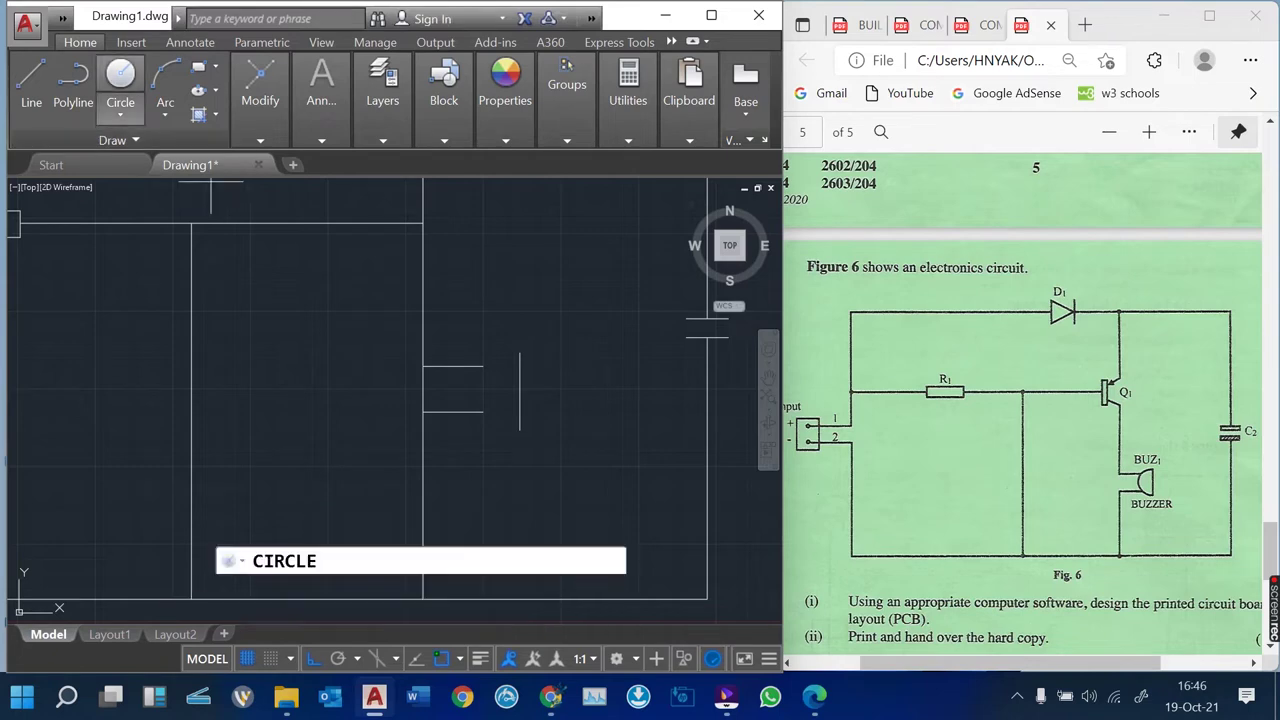
left_click(520, 391)
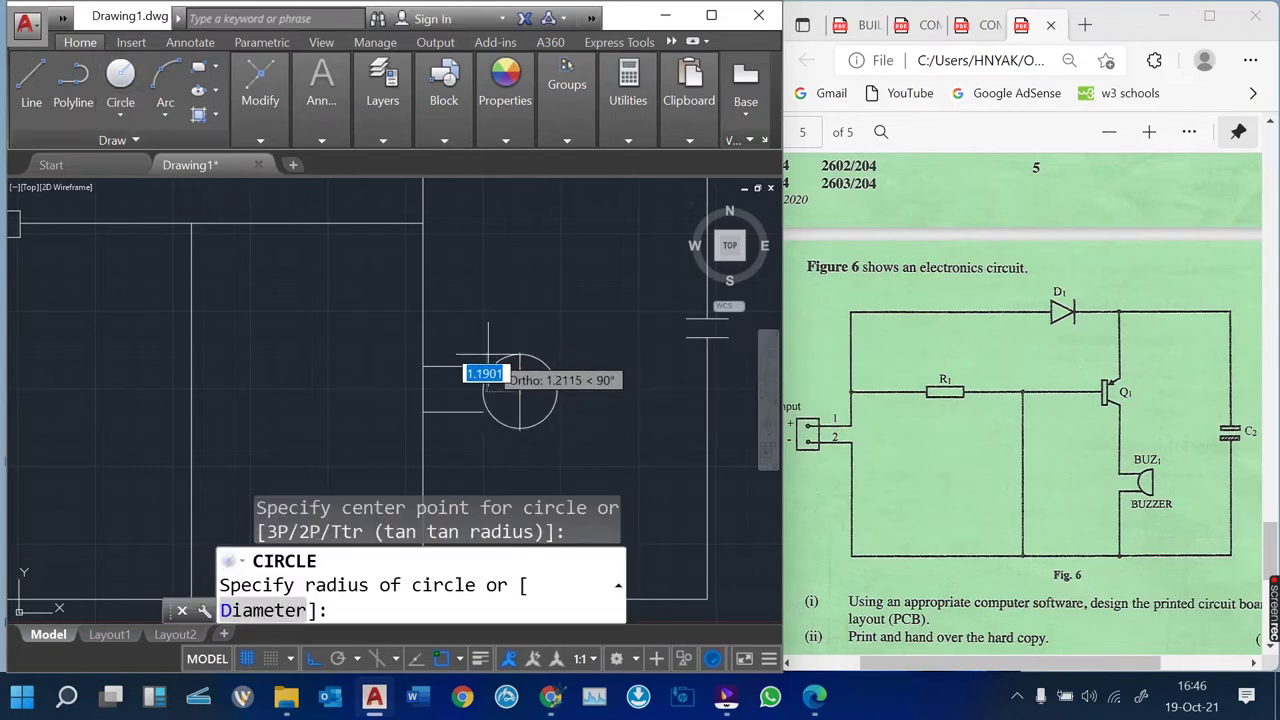
scroll(485, 360, "up", 3)
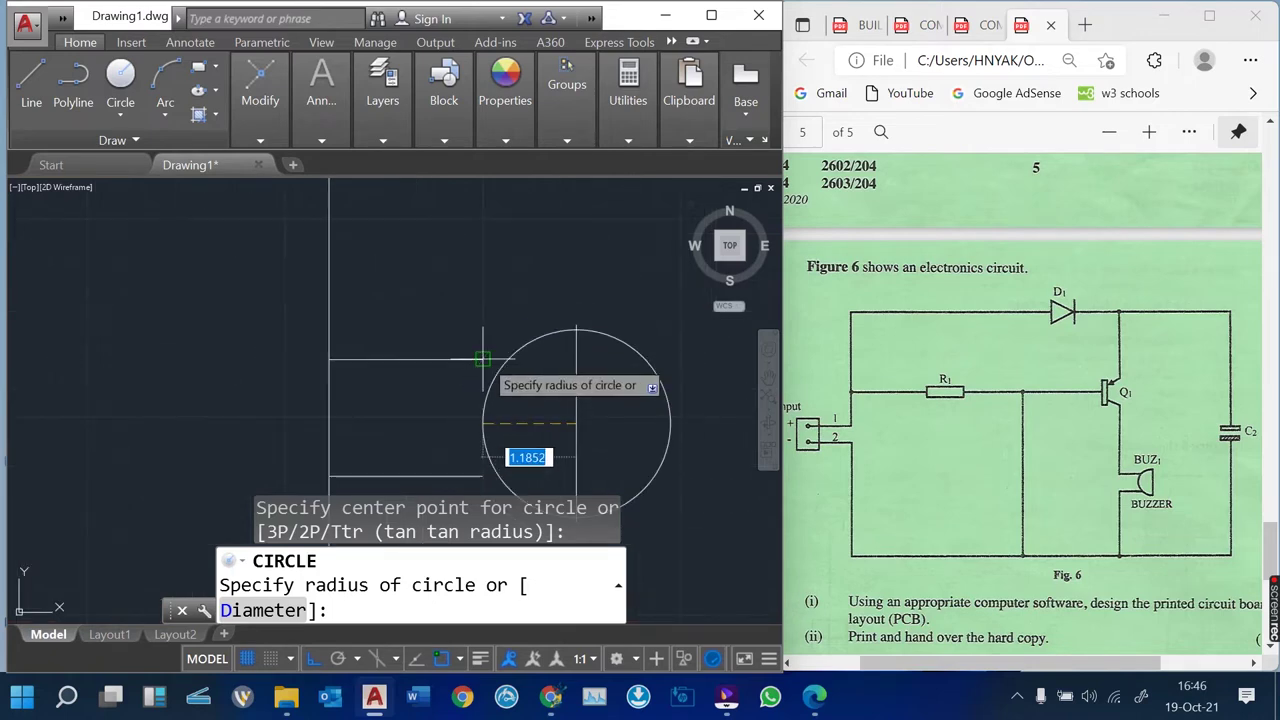
left_click(483, 358)
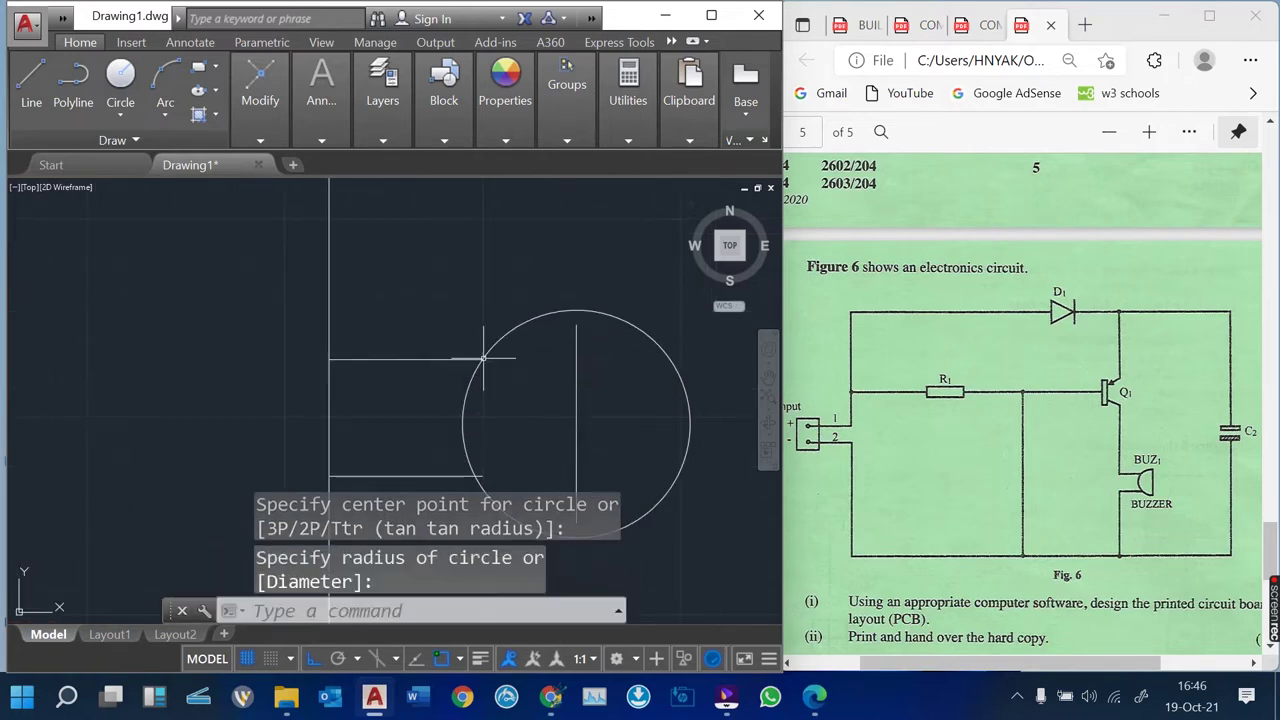
Stretch both ends of the vertical line through the buzzer circle so that they extend past its edge
scroll(480, 321, "down", 3)
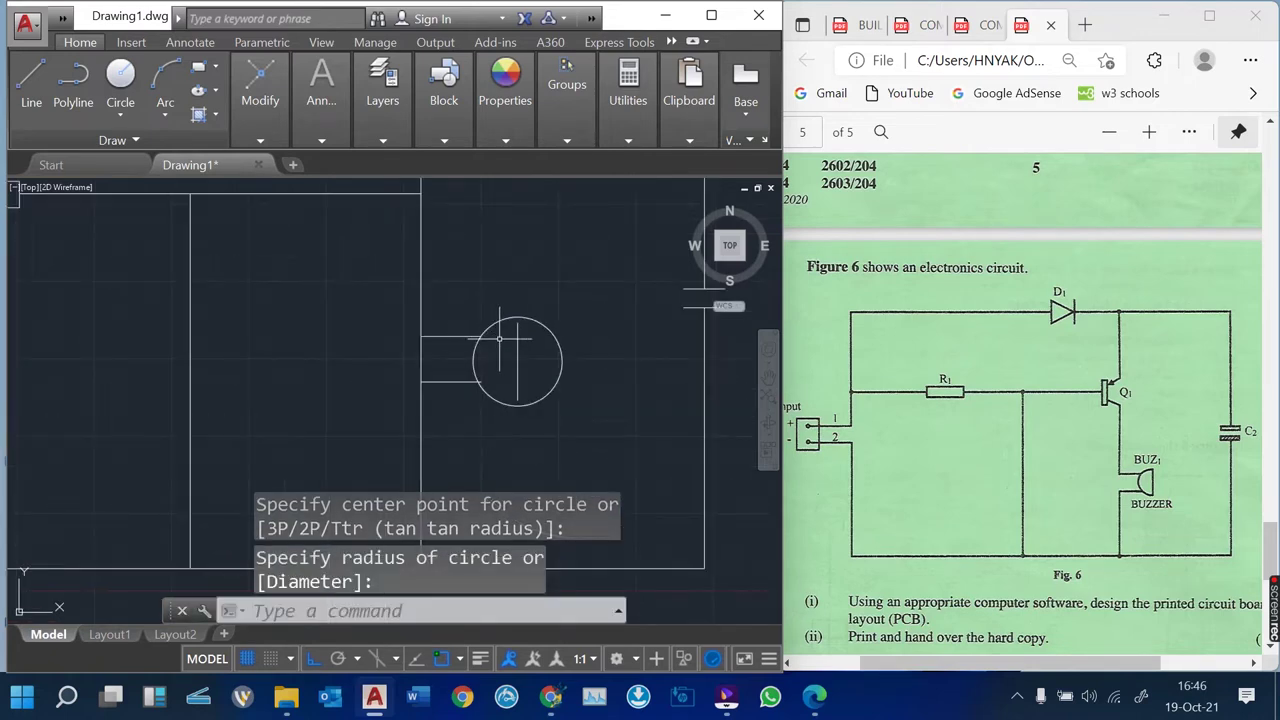
scroll(501, 340, "up", 3)
left_click(546, 358)
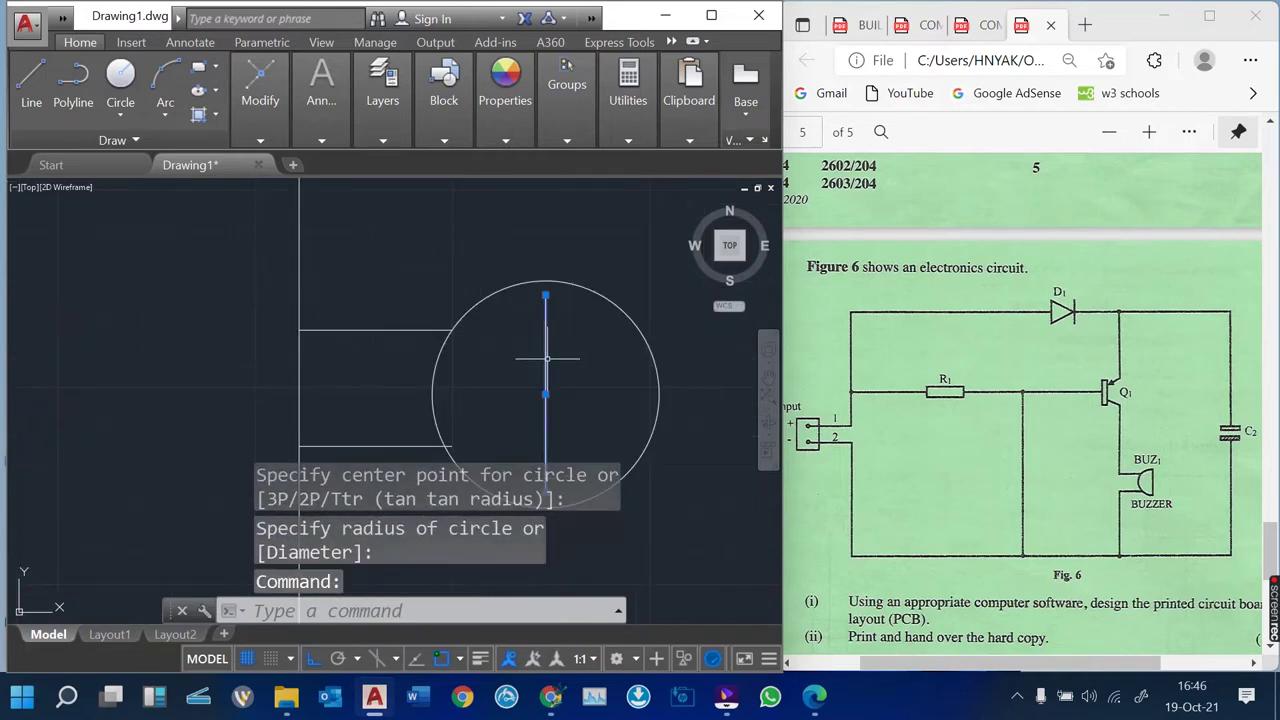
left_click(545, 292)
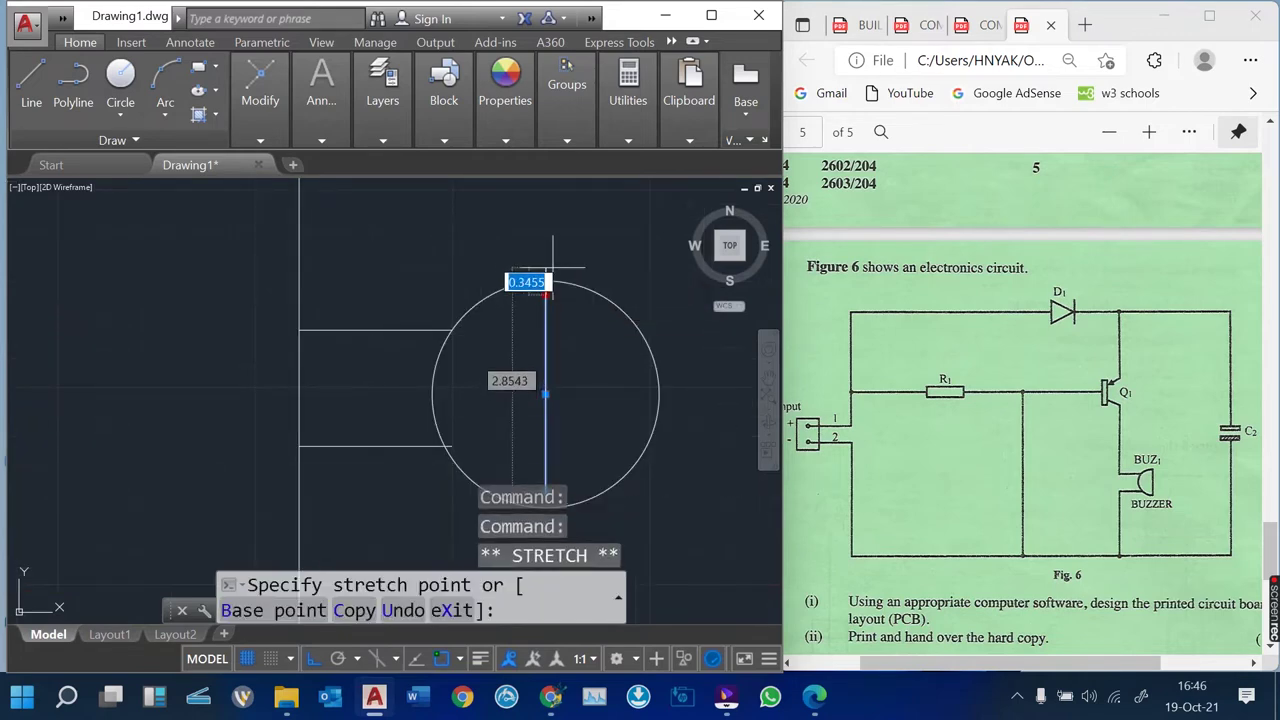
scroll(545, 262, "down", 2)
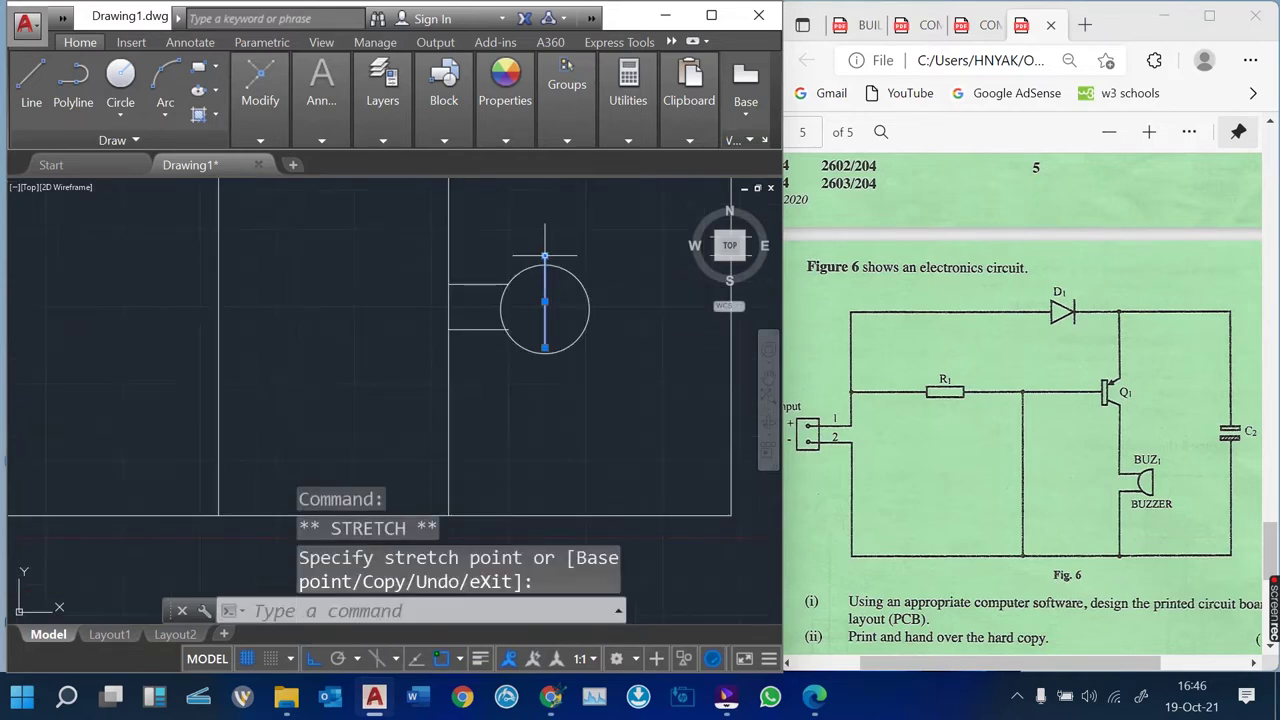
left_click(544, 347)
left_click(545, 385)
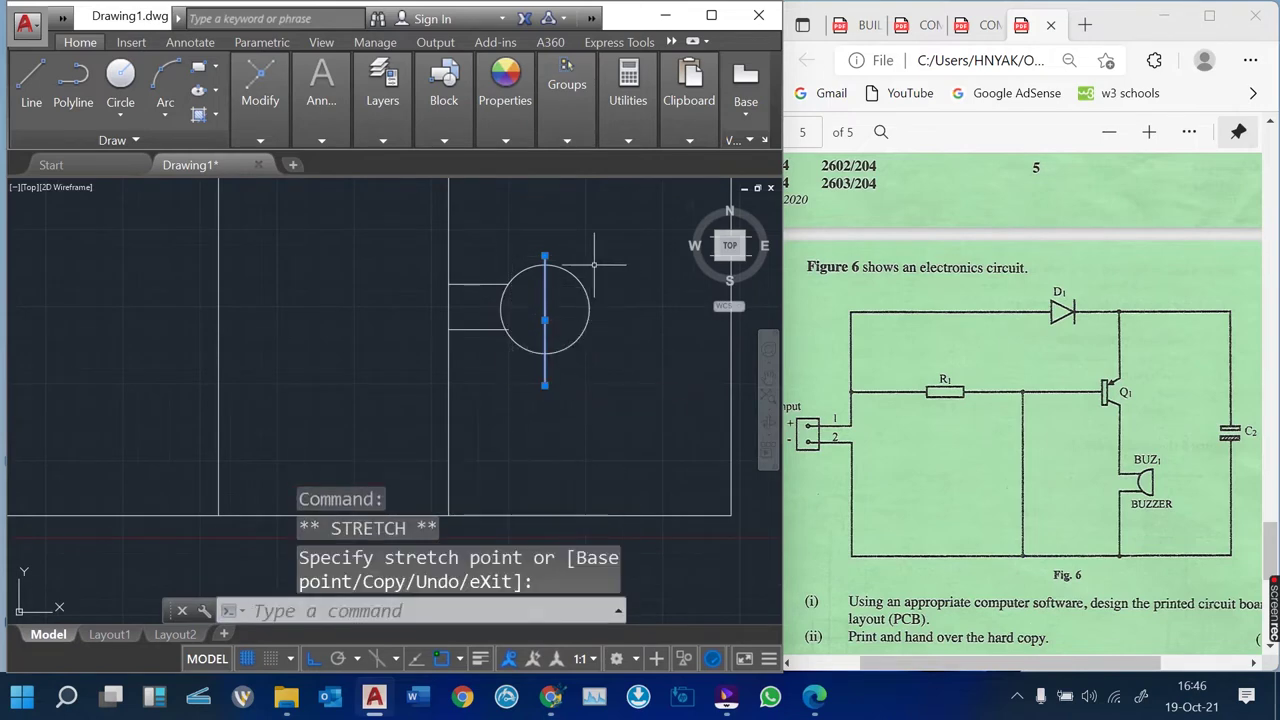
scroll(594, 265, "up", 2)
key("Escape")
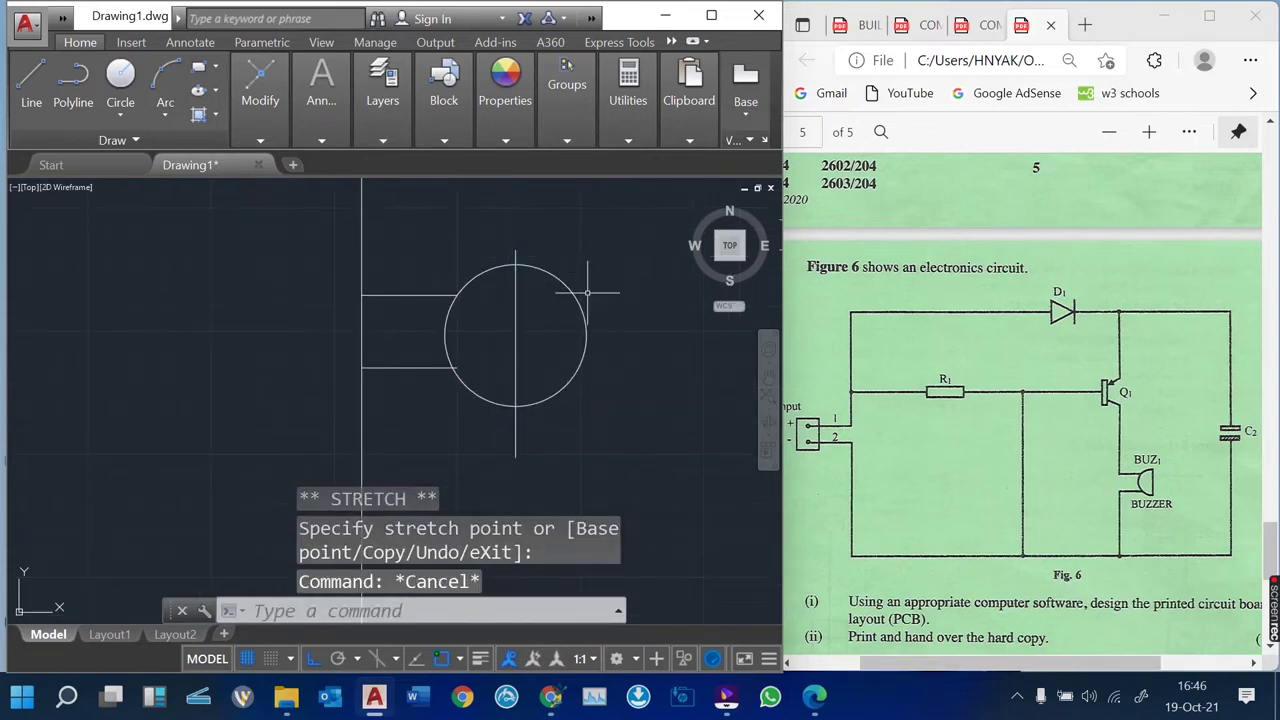
Trim away the right half of the buzzer circle and the ends of the vertical line that protrude beyond it
type("TR")
key("Return")
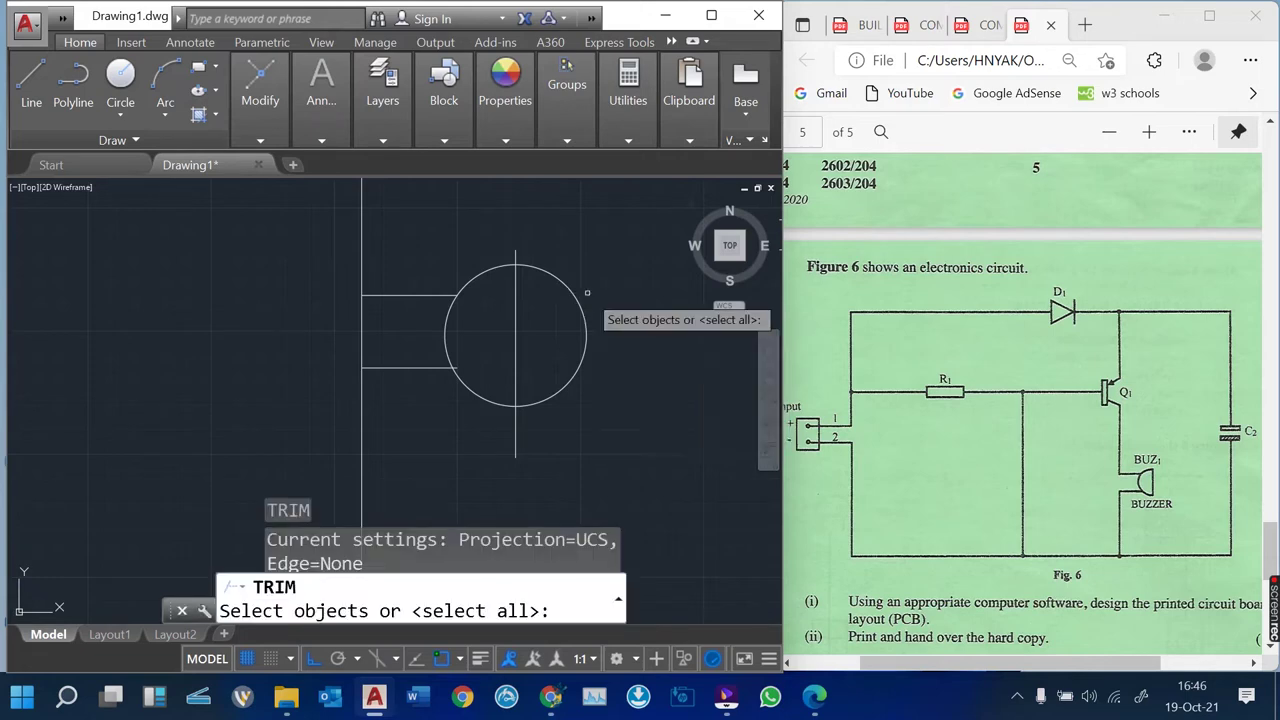
key("Return")
left_click(540, 271)
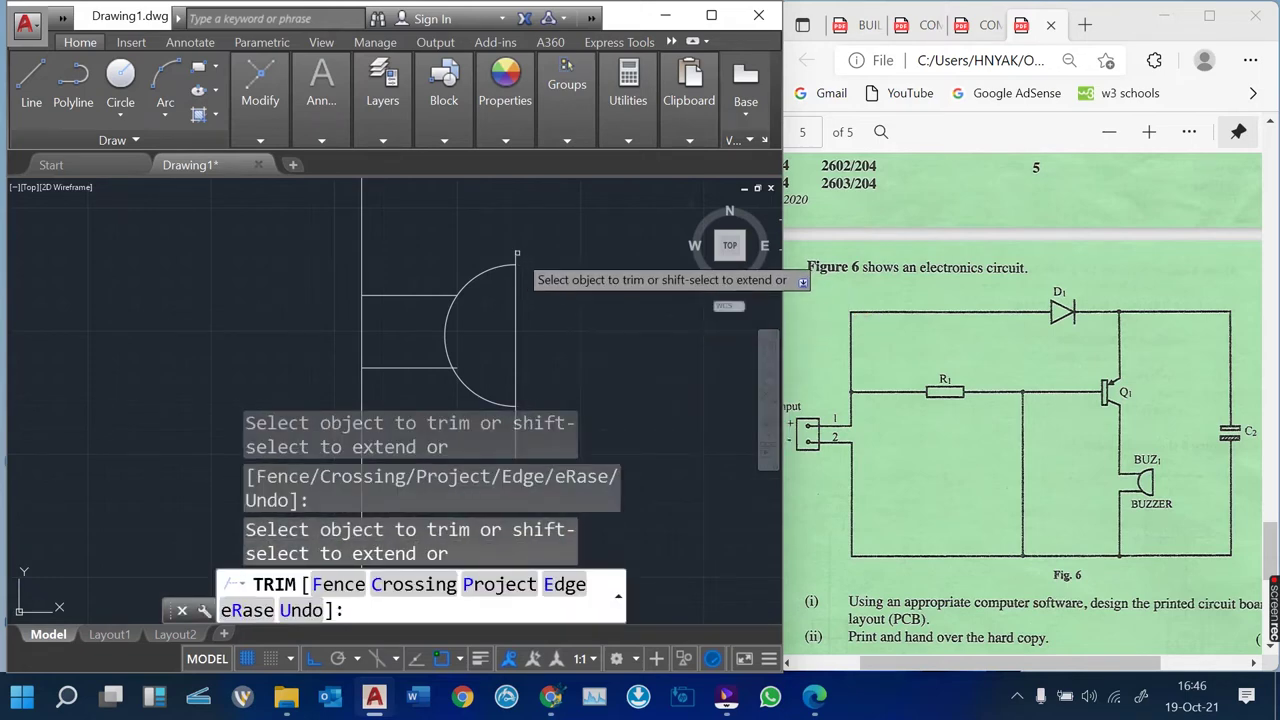
scroll(538, 256, "down", 2)
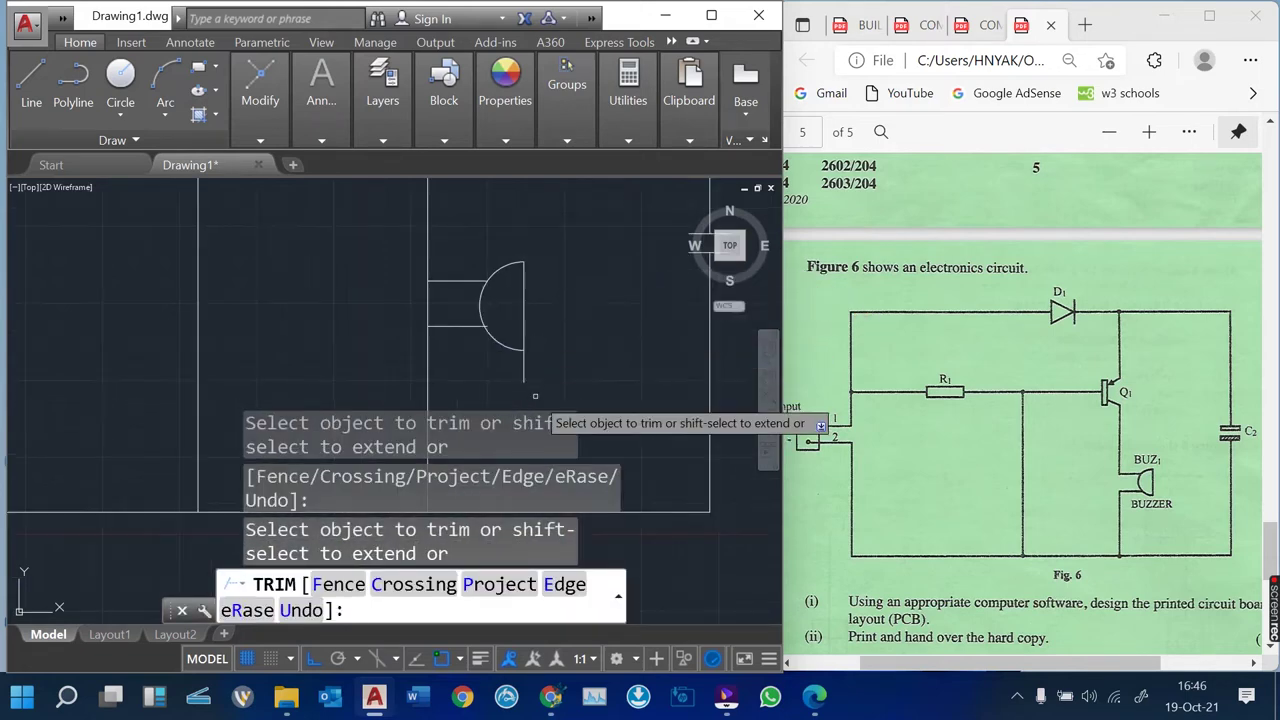
scroll(497, 337, "up", 2)
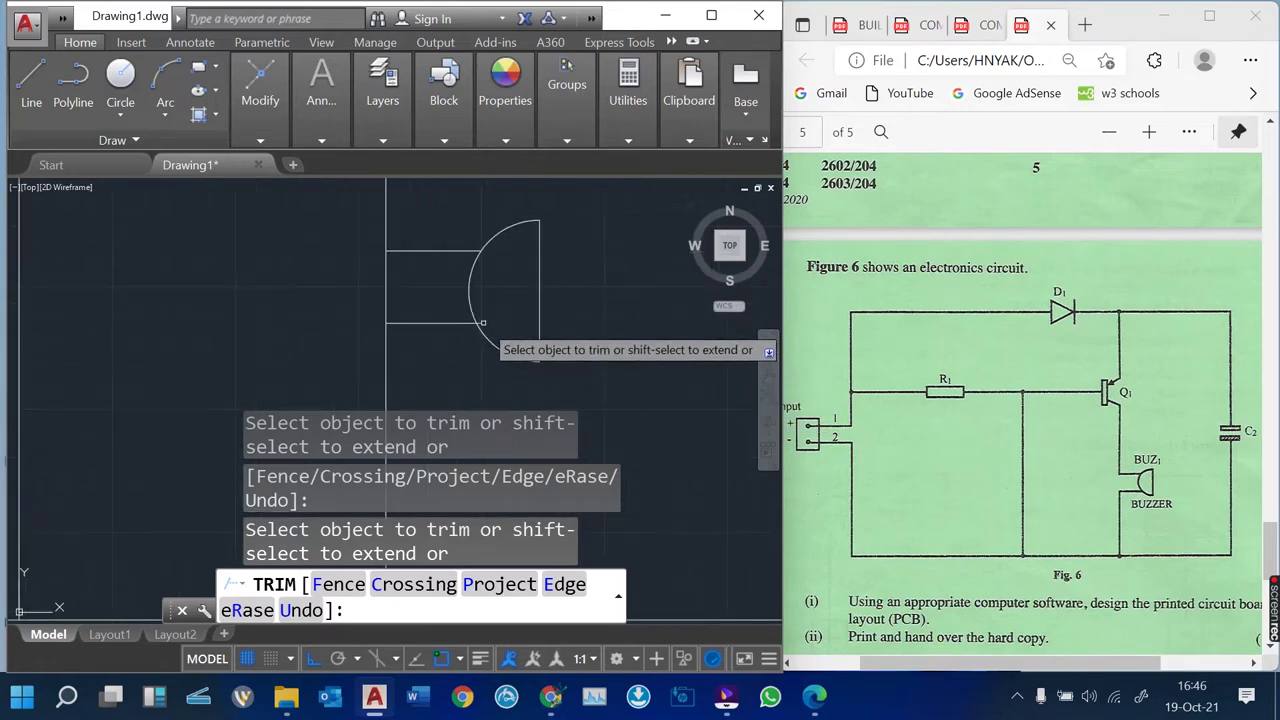
Trim away the piece of the inner right vertical wire between the two buzzer leads
left_click(385, 287)
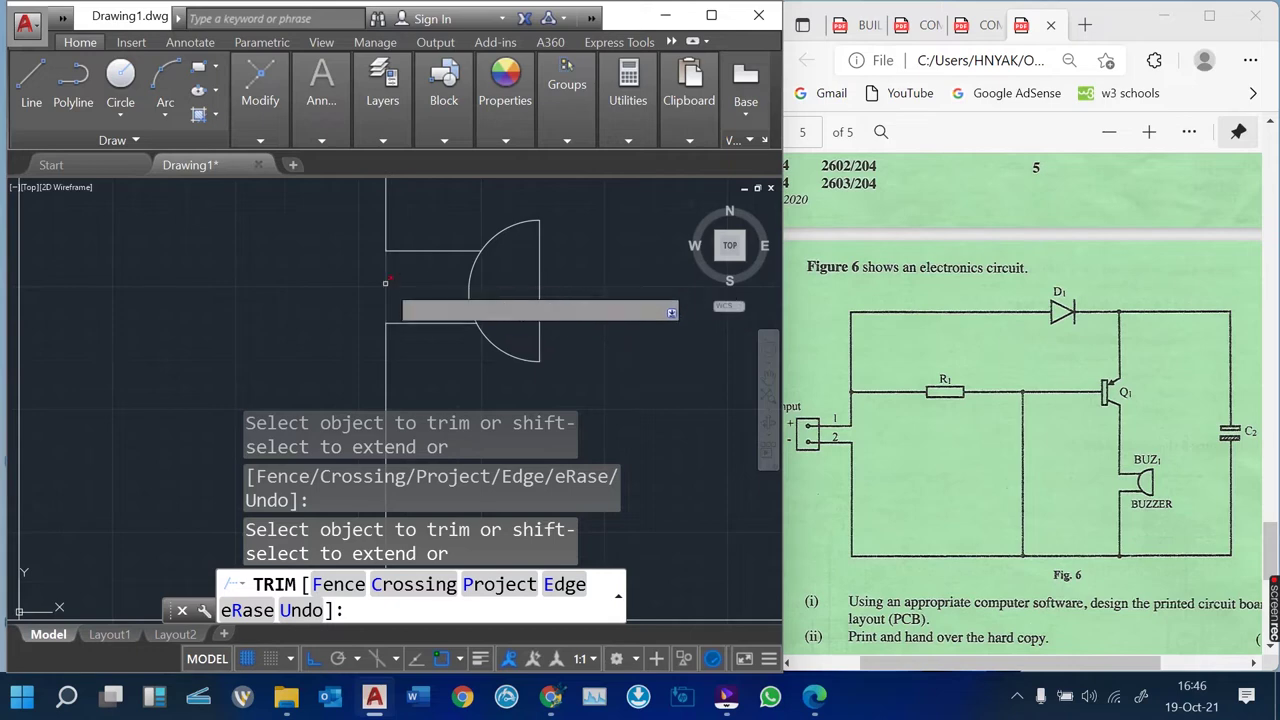
scroll(540, 340, "down", 3)
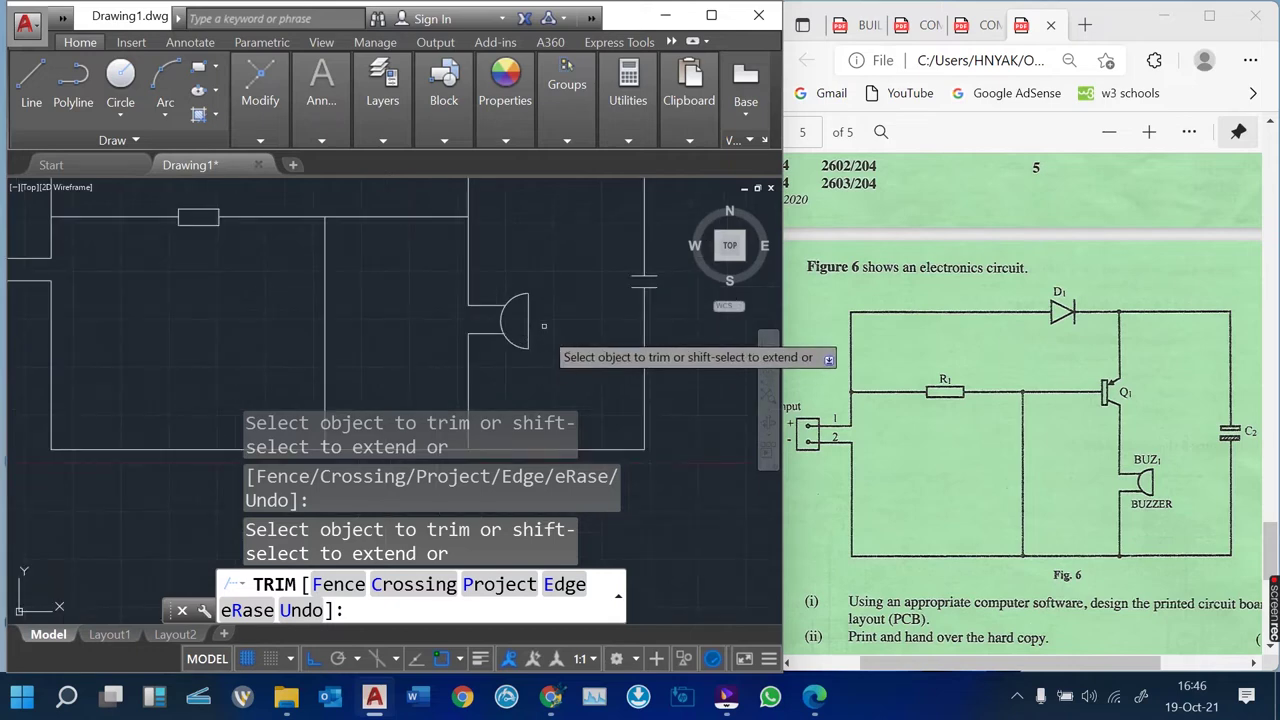
scroll(567, 374, "down", 2)
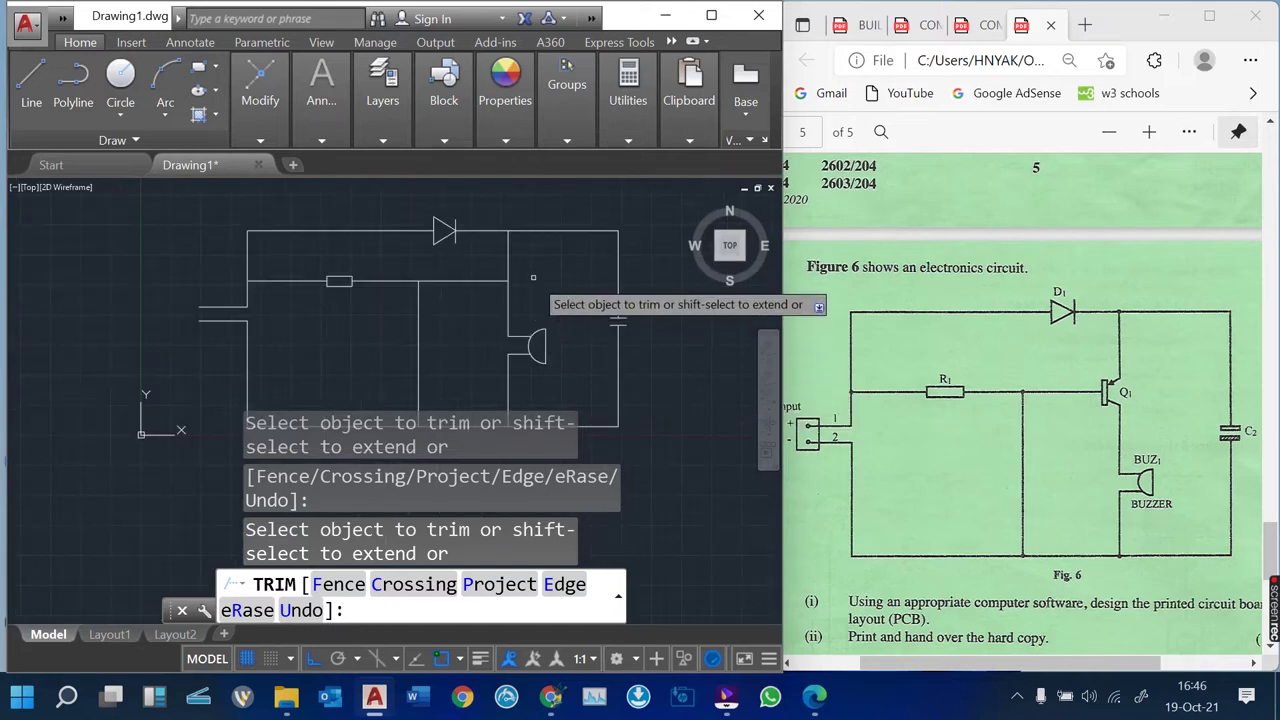
key("Return")
Draw a narrow upright rectangle for transistor Q1 across the inner horizontal wire, just left of the inner right vertical wire
scroll(503, 226, "up", 2)
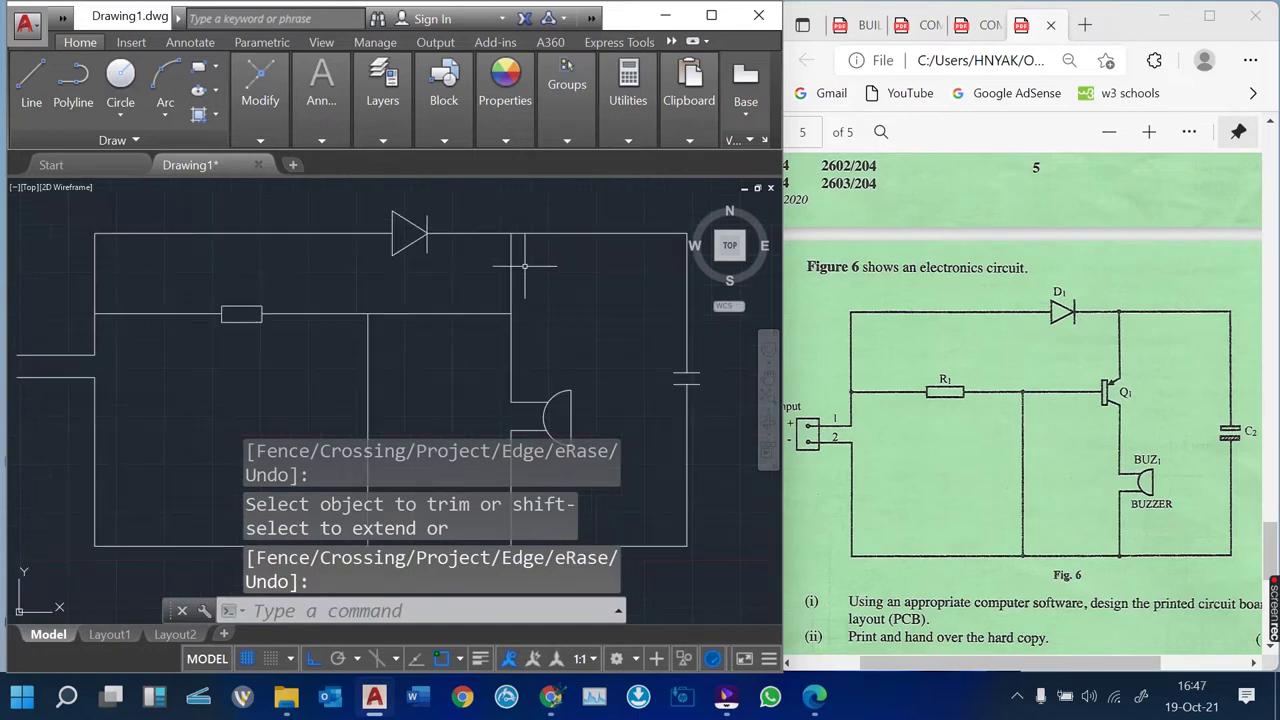
scroll(491, 307, "up", 2)
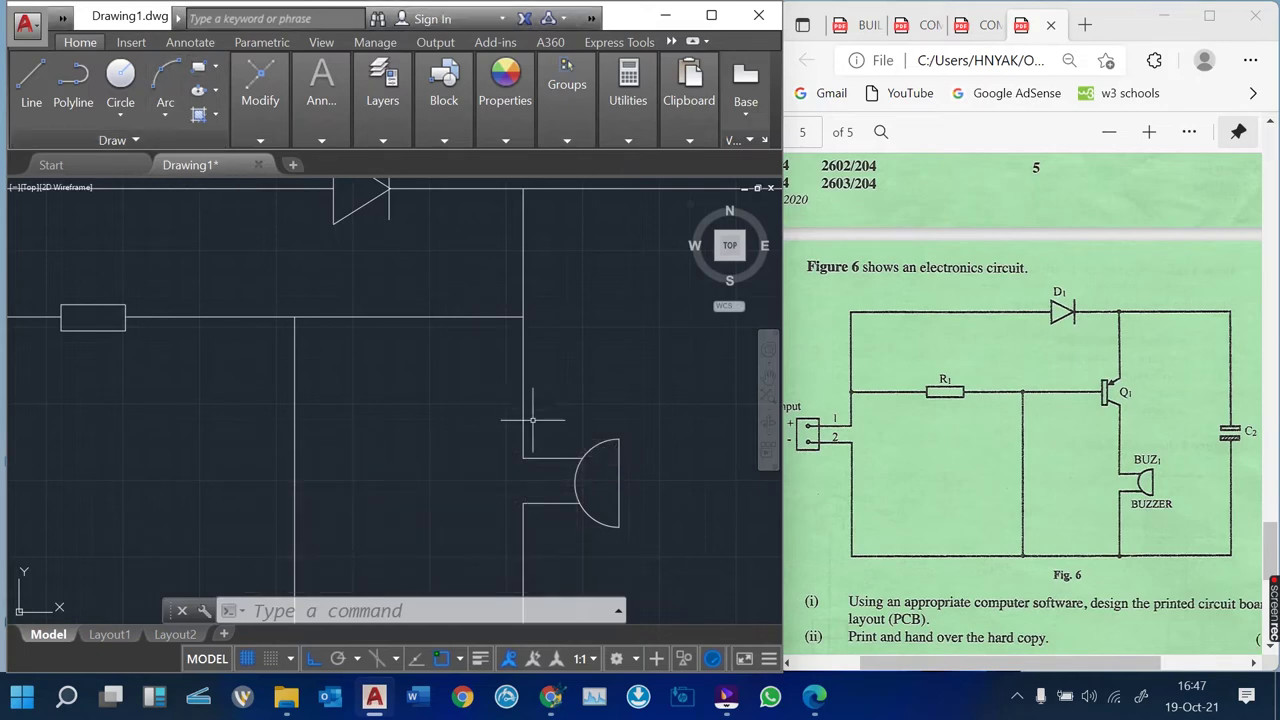
left_click(198, 66)
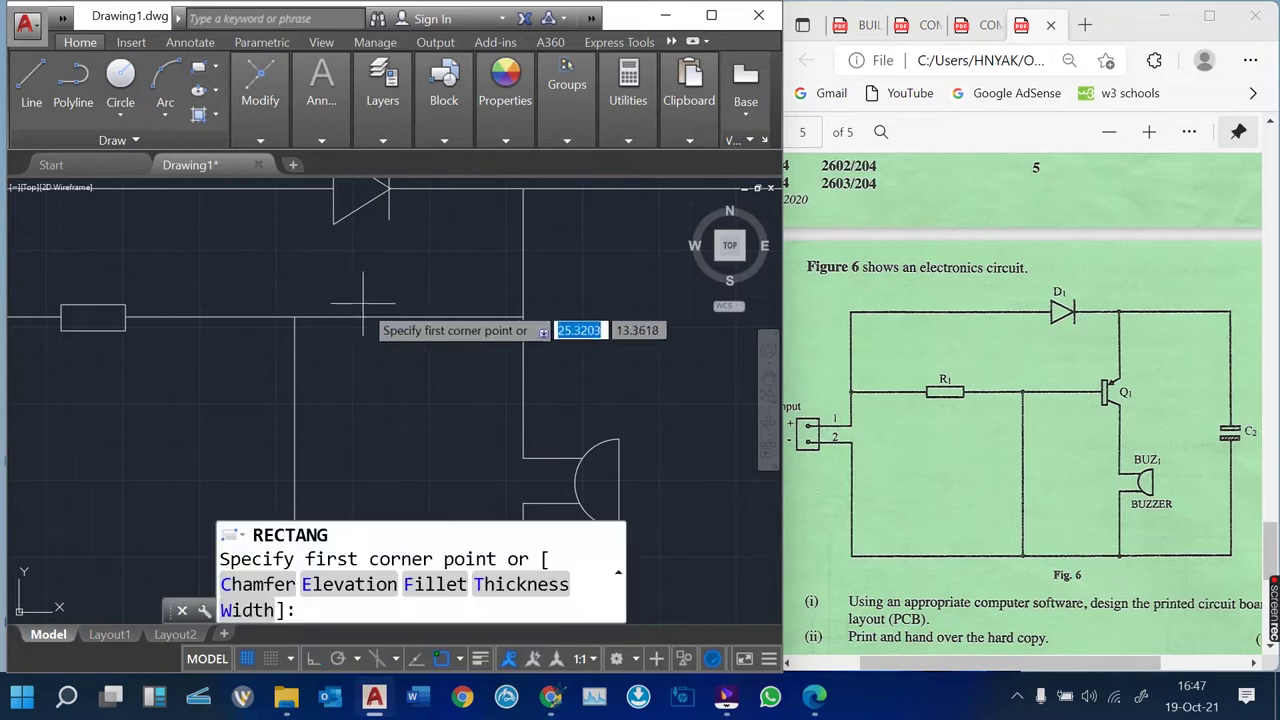
scroll(506, 356, "up", 2)
scroll(508, 357, "up", 2)
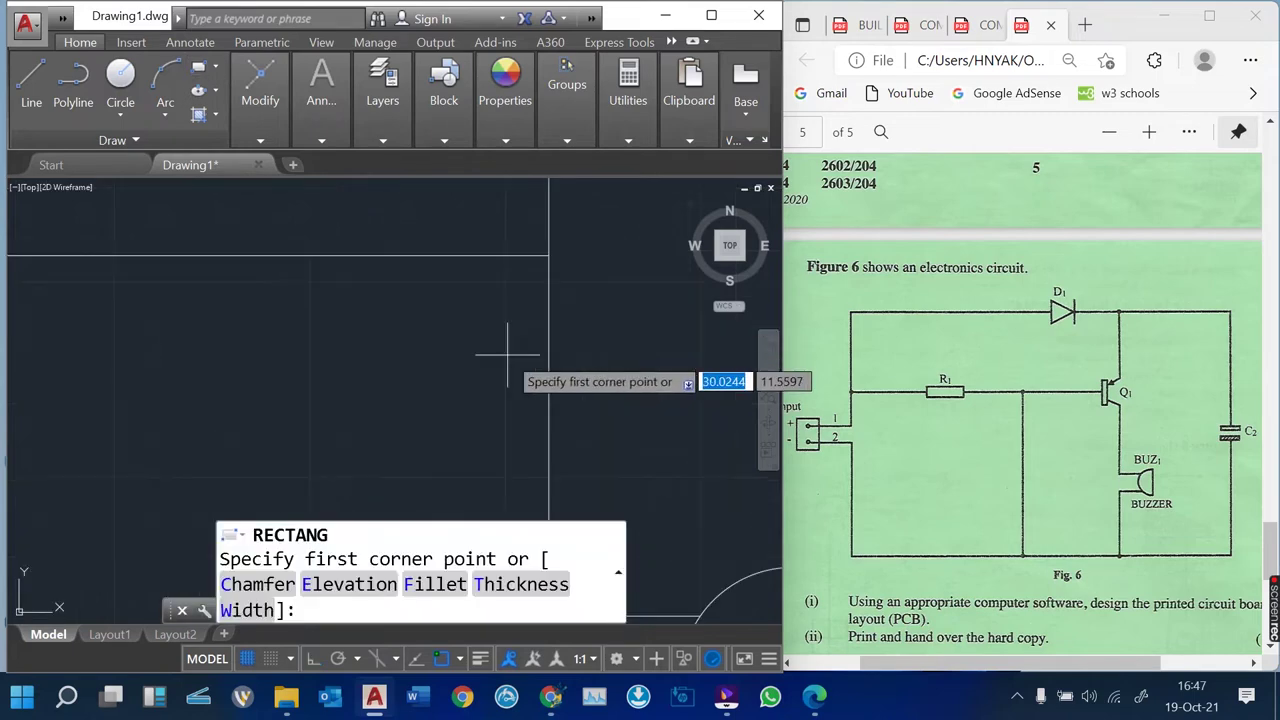
left_click(480, 208)
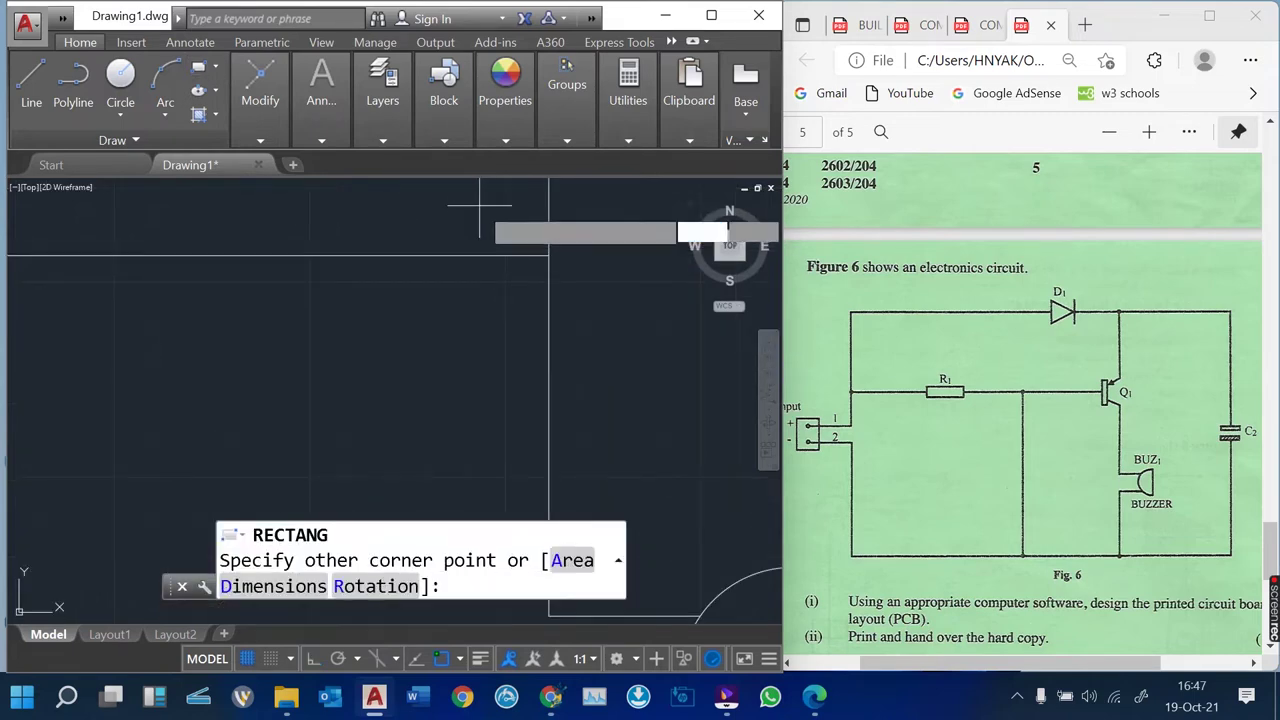
left_click(495, 311)
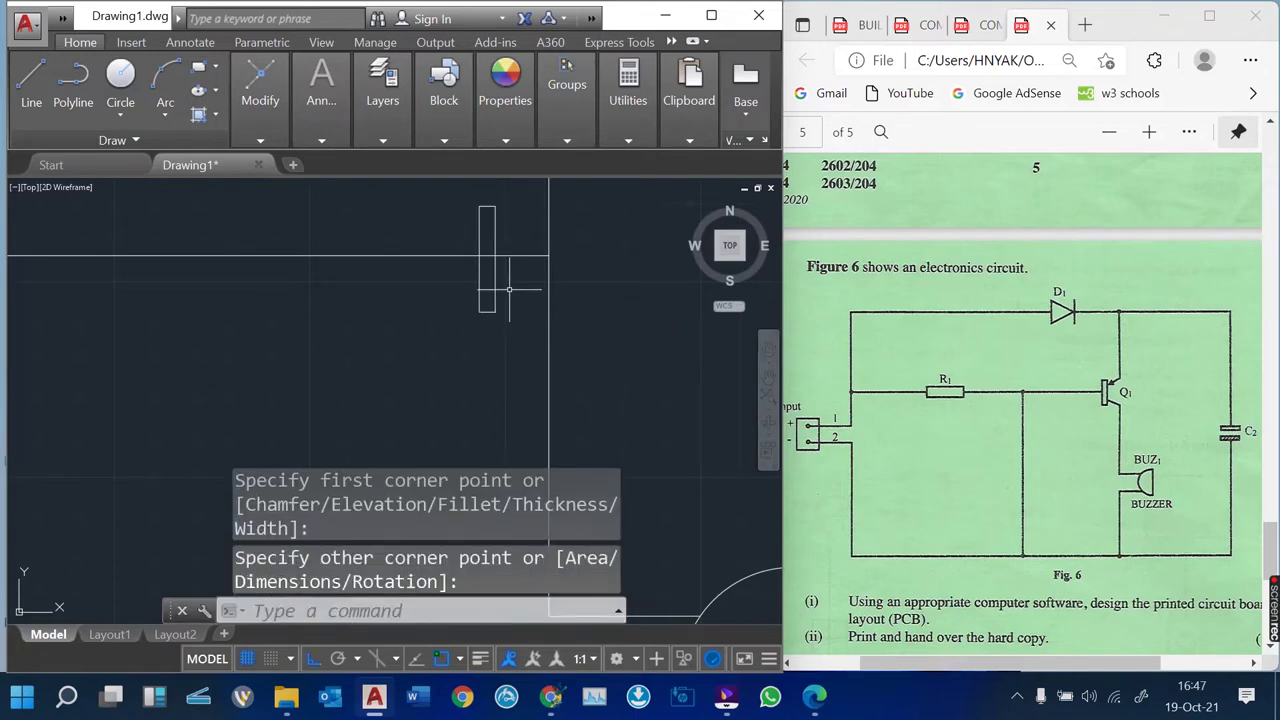
Move the narrow Q1 rectangle vertically so that the midpoint of its height sits on the inner horizontal wire
type("m")
key("space")
left_click(492, 275)
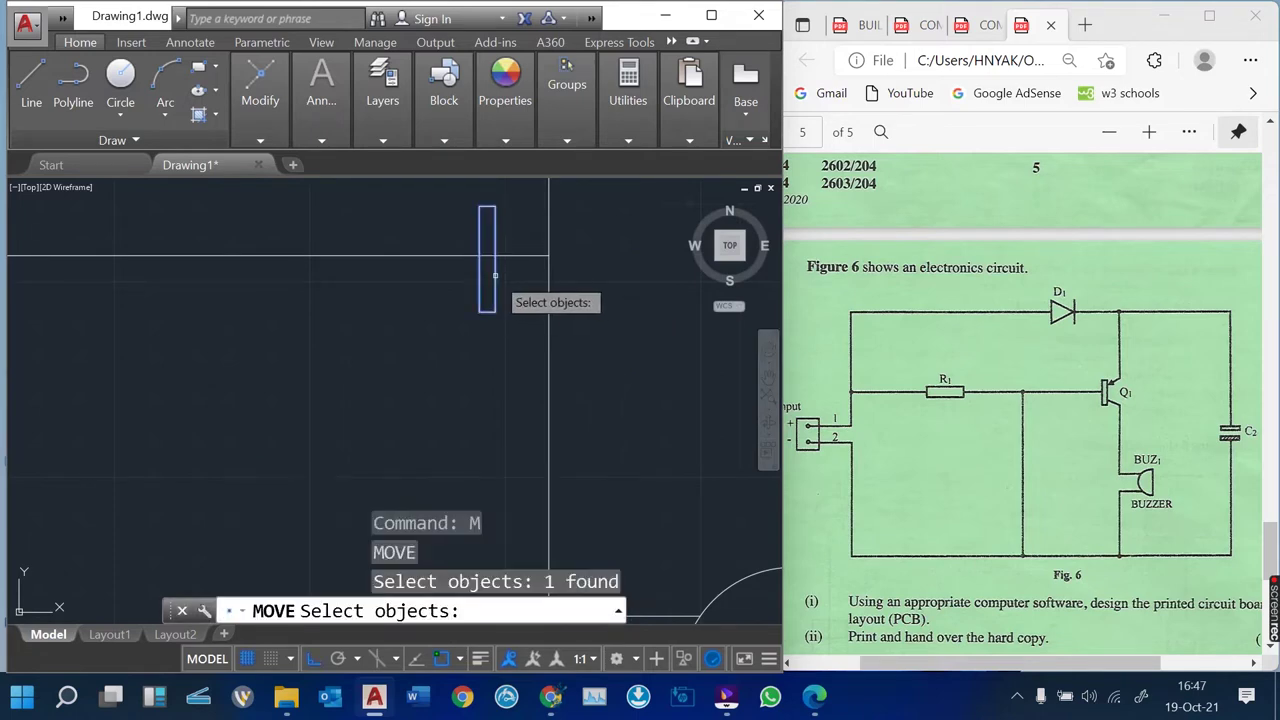
key("space")
left_click(485, 259)
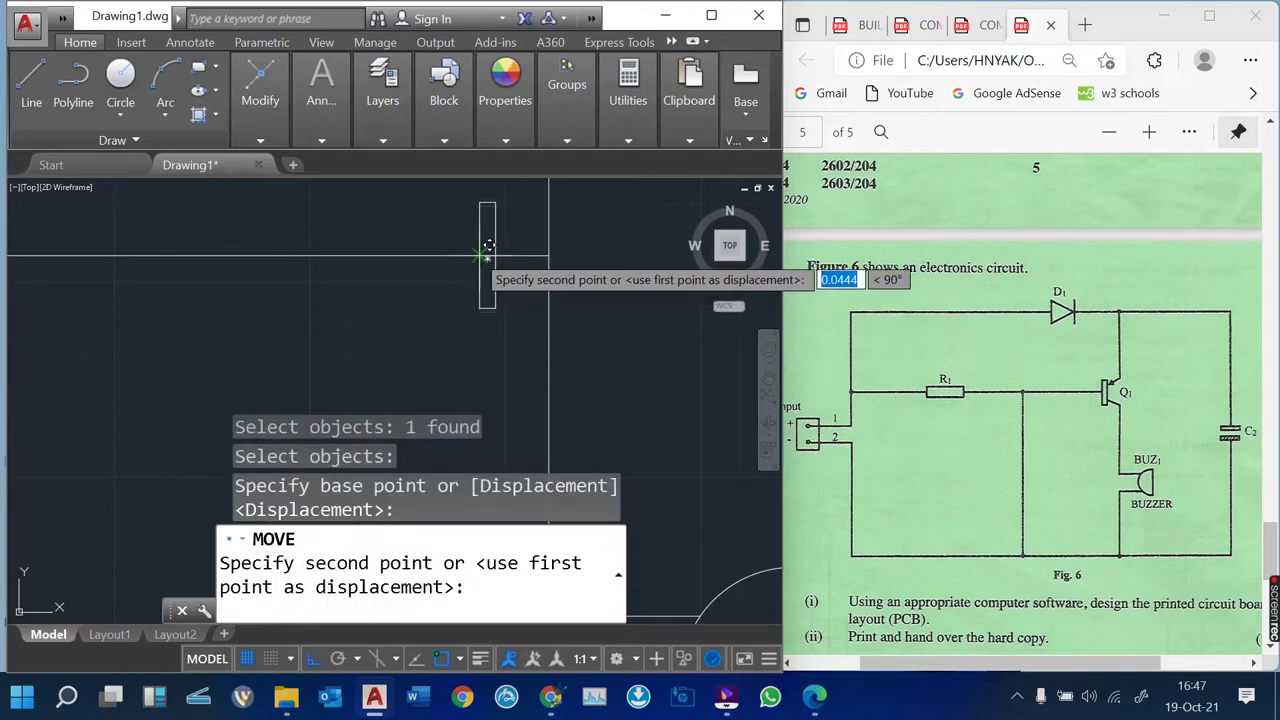
left_click(481, 258)
With ortho off, draw a slanted line from the upper right edge of the Q1 rectangle up to the inner right vertical wire
scroll(480, 417, "down", 1)
scroll(545, 259, "up", 2)
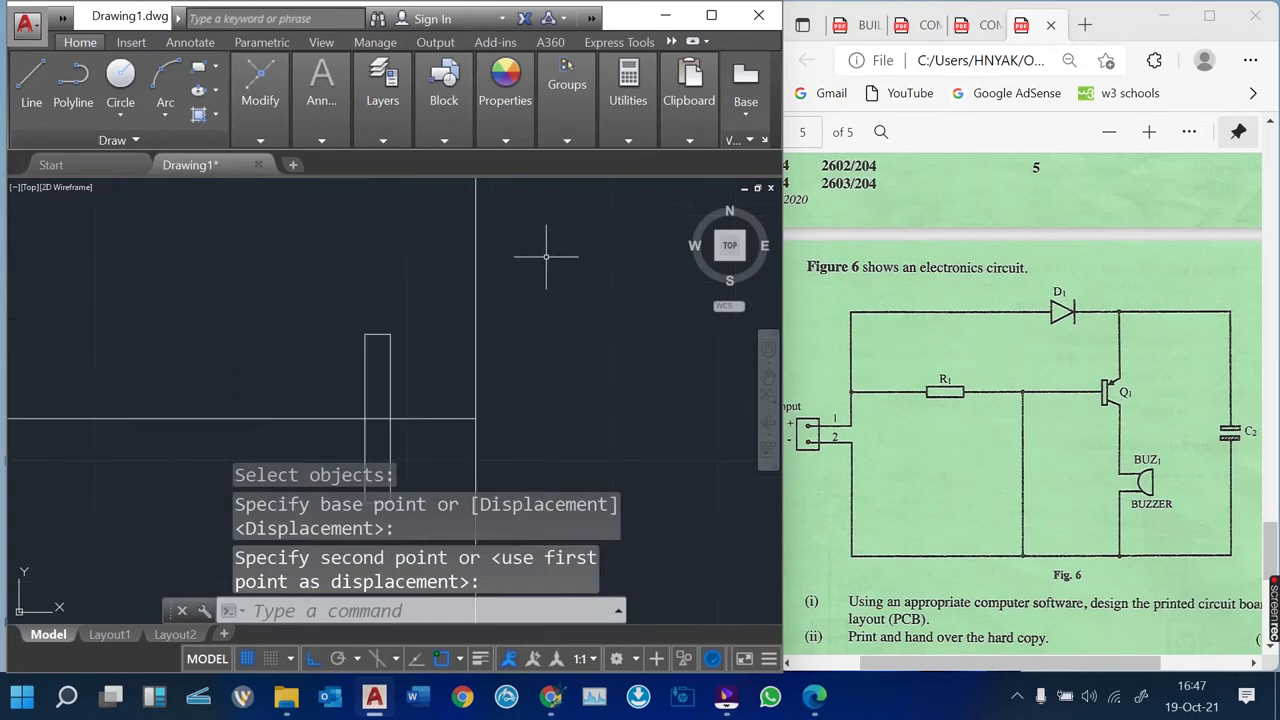
left_click(31, 85)
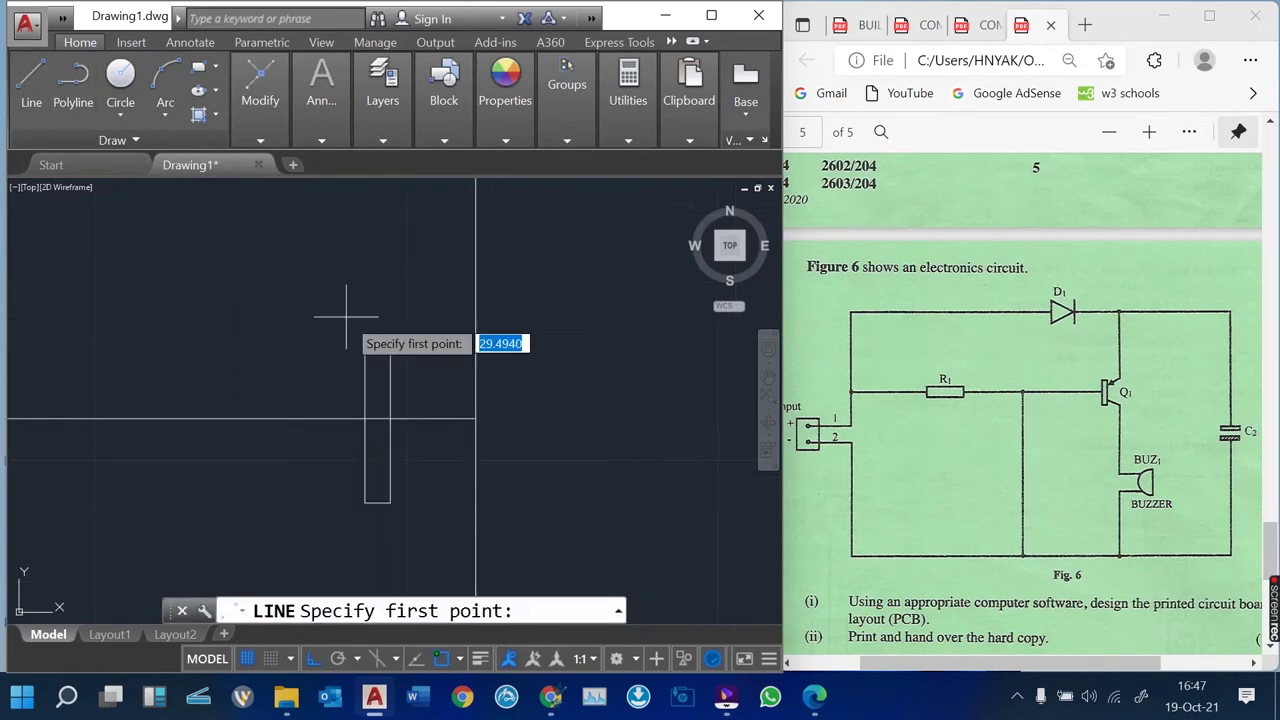
left_click(390, 372)
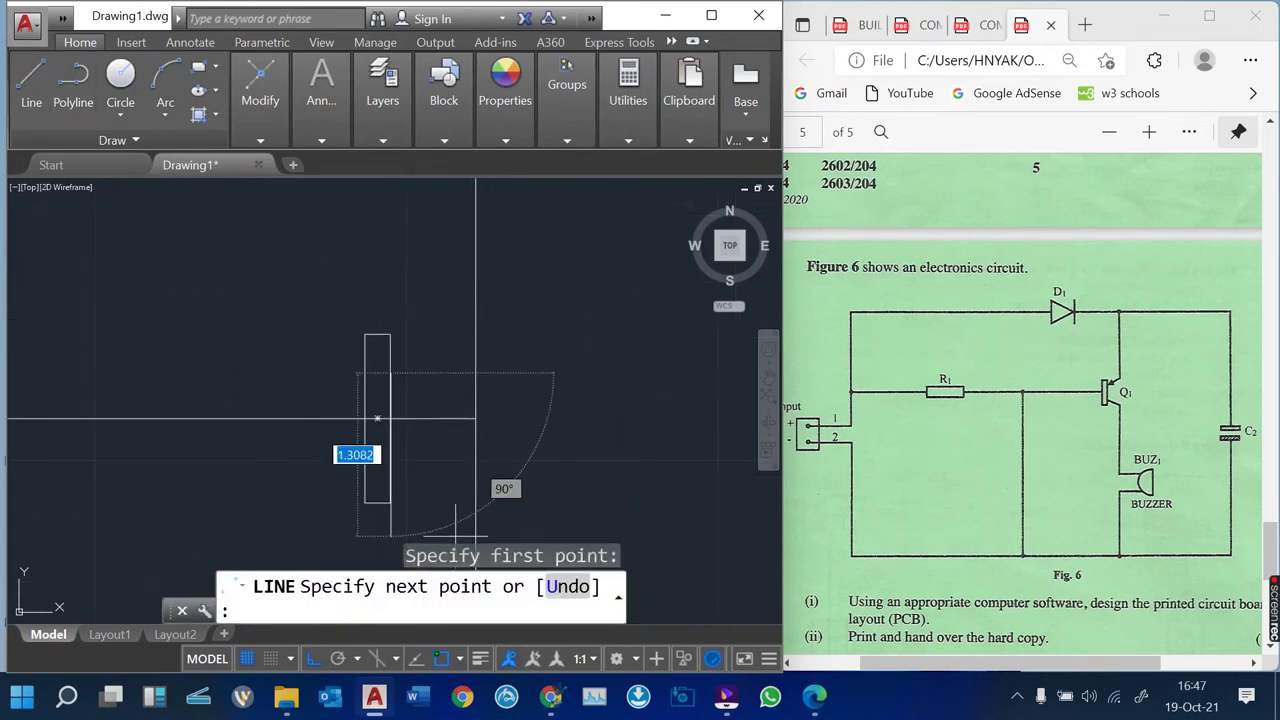
key("F8")
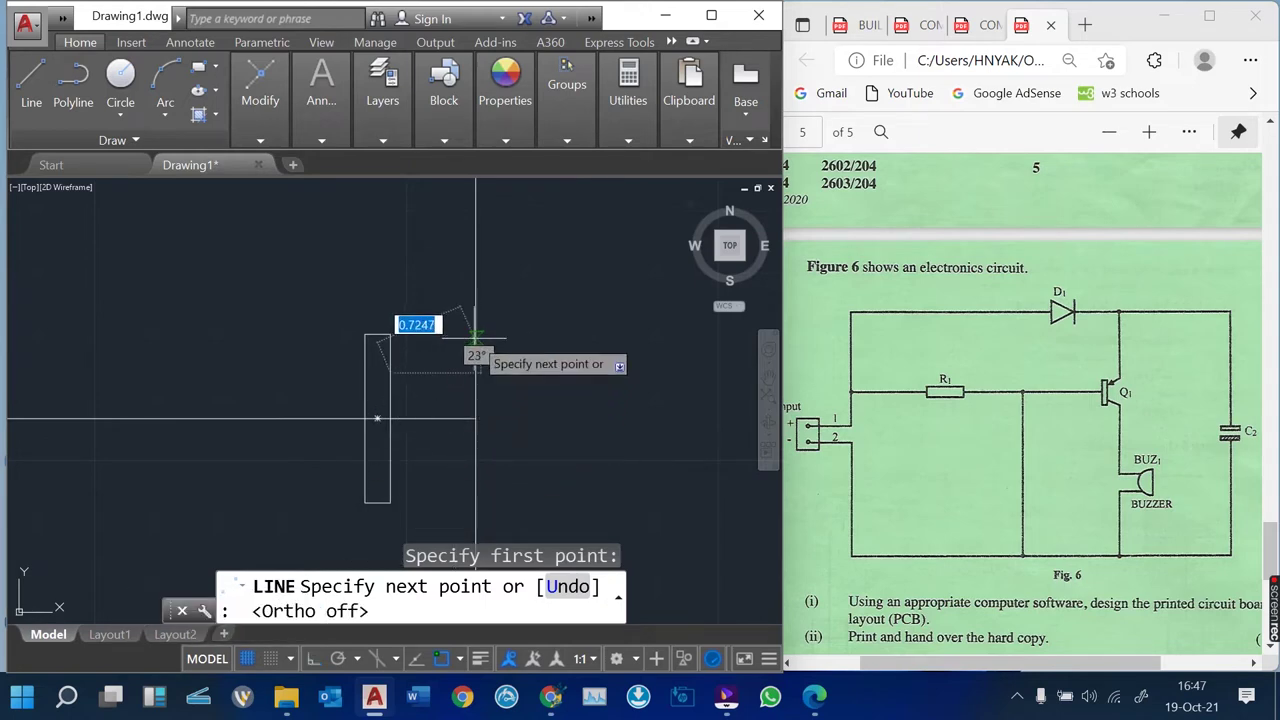
left_click(475, 339)
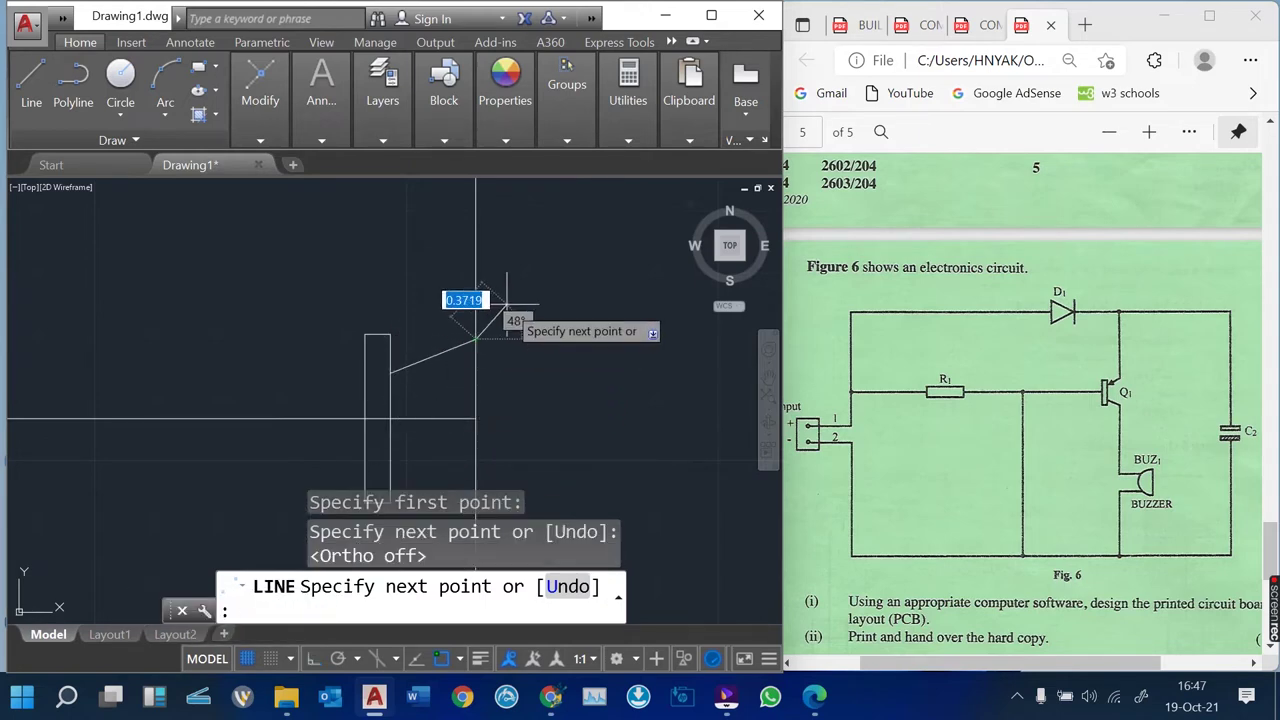
key("Return")
Mirror the slanted Q1 line about the inner horizontal wire, keeping the original line
type("MI")
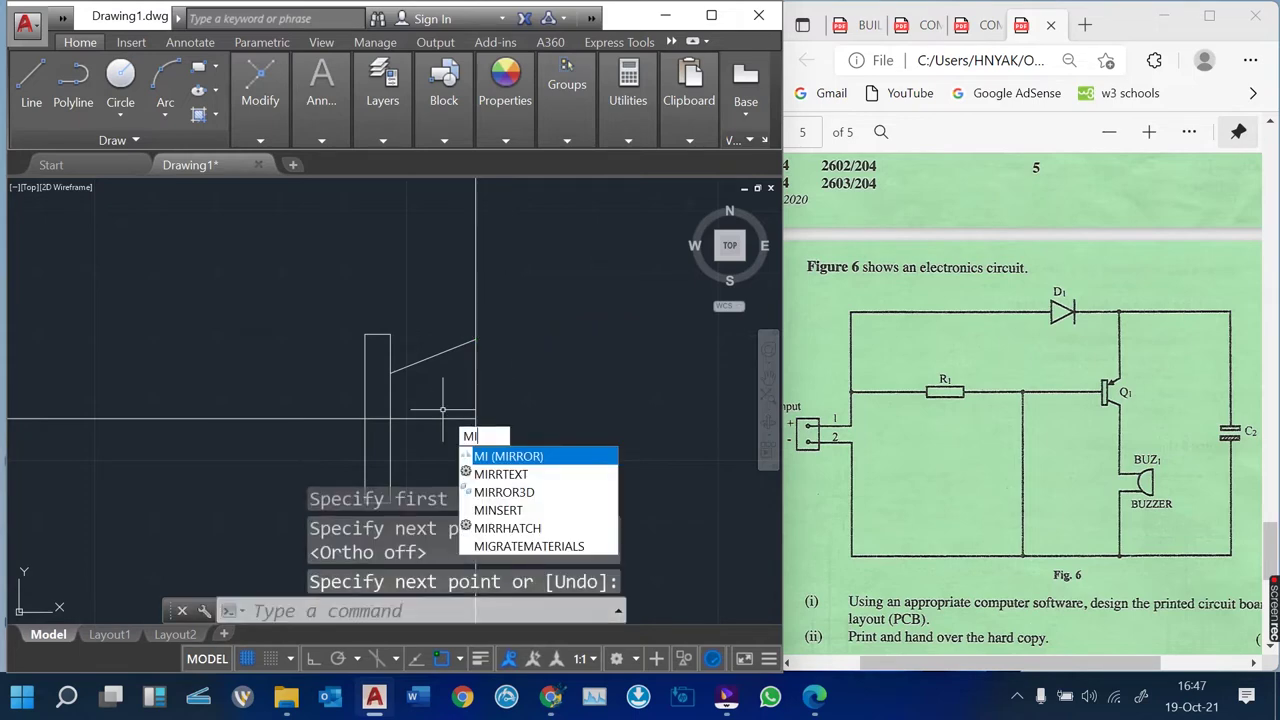
key("Return")
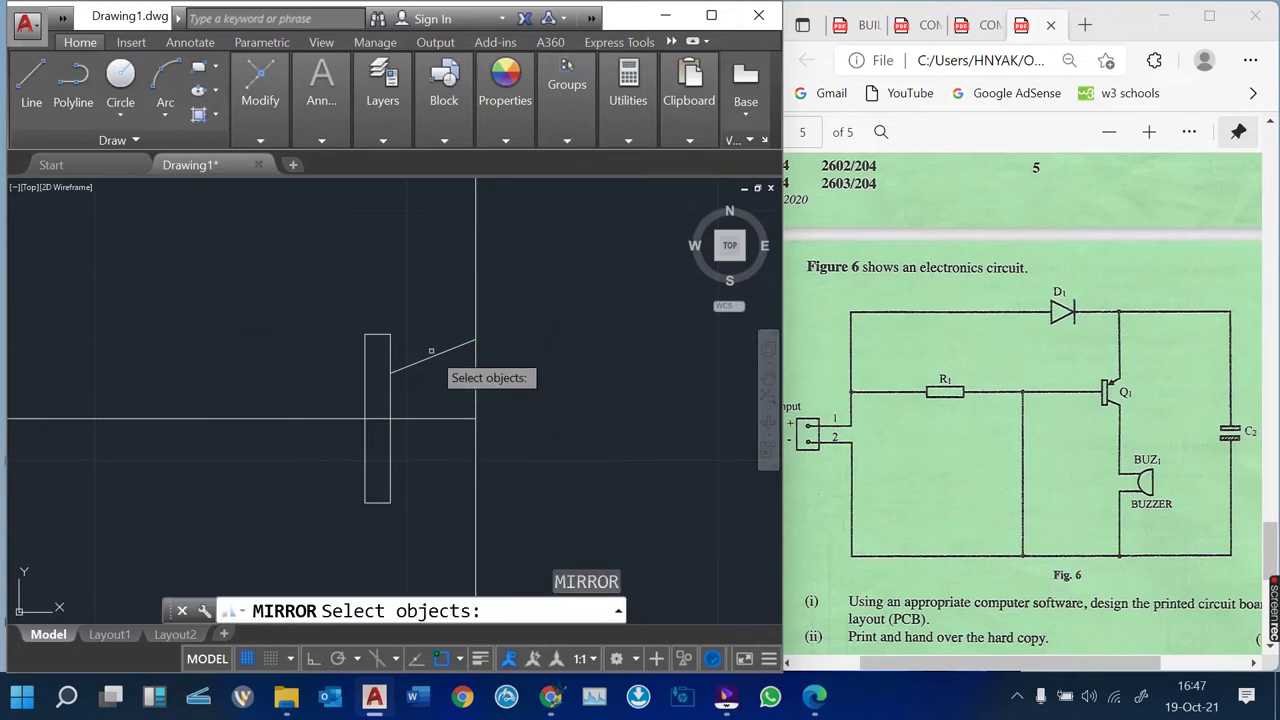
left_click(434, 357)
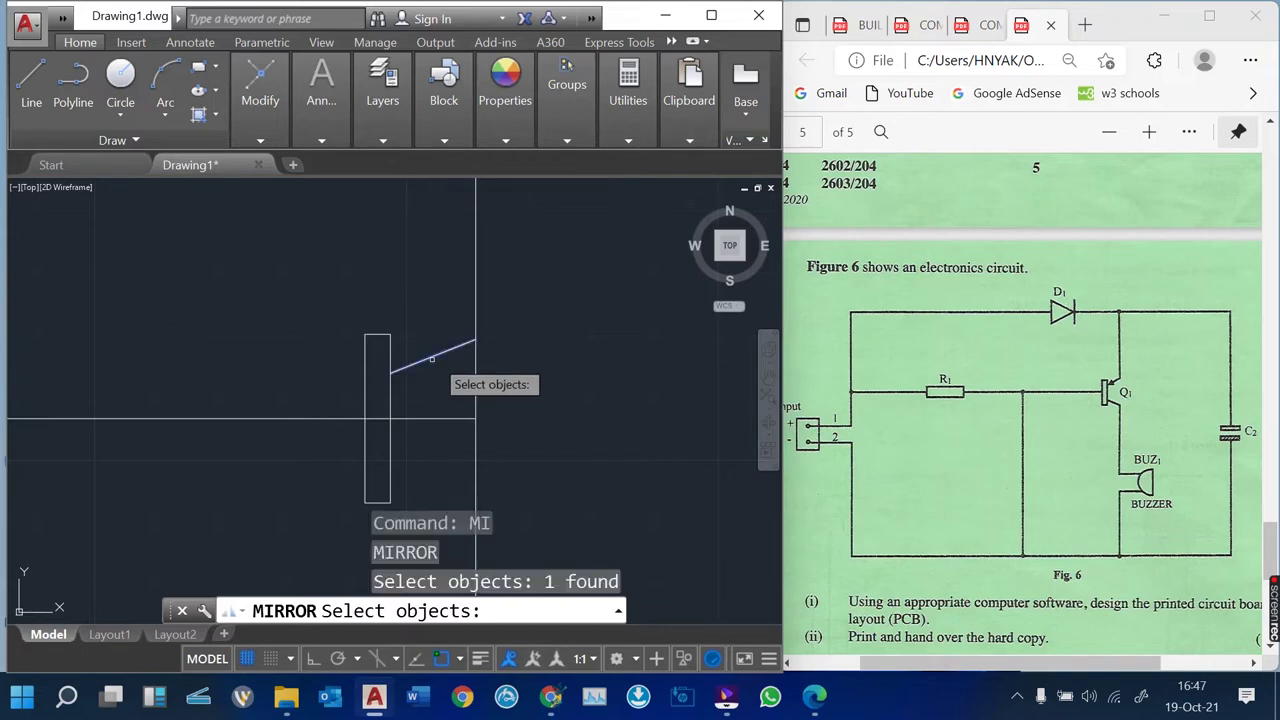
key("Return")
left_click(377, 418)
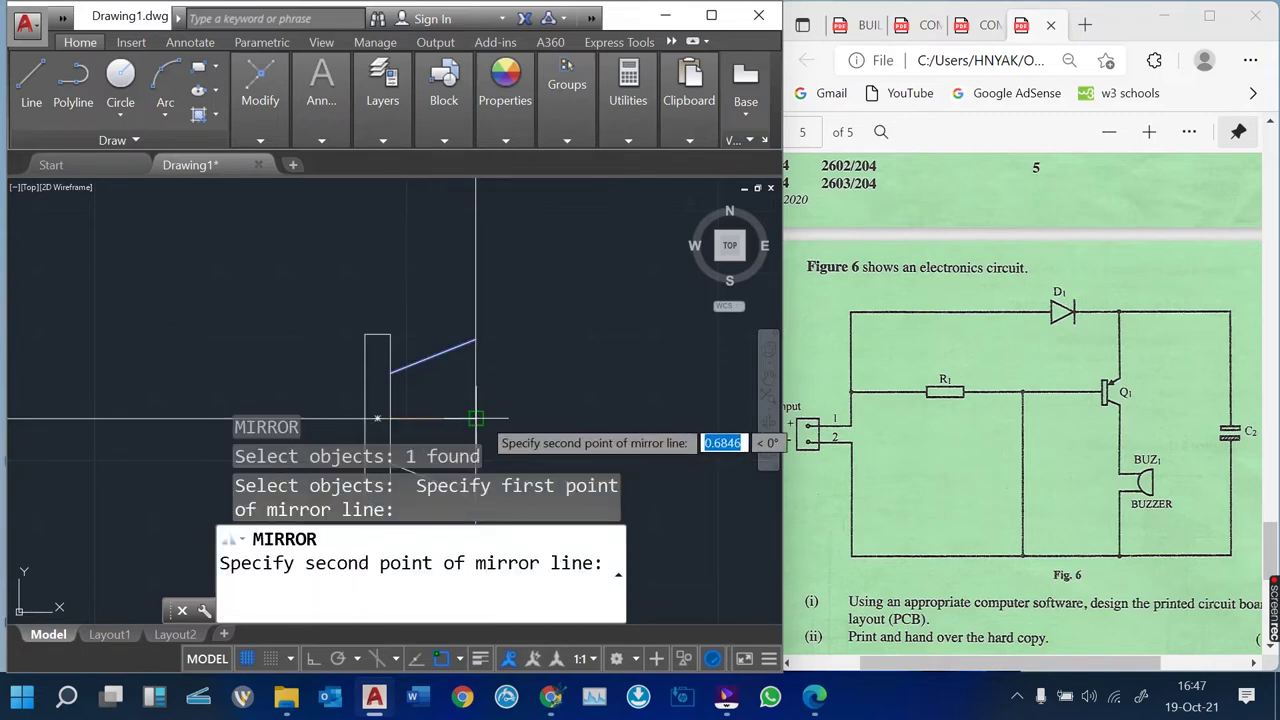
left_click(463, 418)
key("Return")
Trim away the horizontal wire inside and right of the Q1 rectangle, and the vertical wire between the two slanted leads
scroll(520, 360, "down", 2)
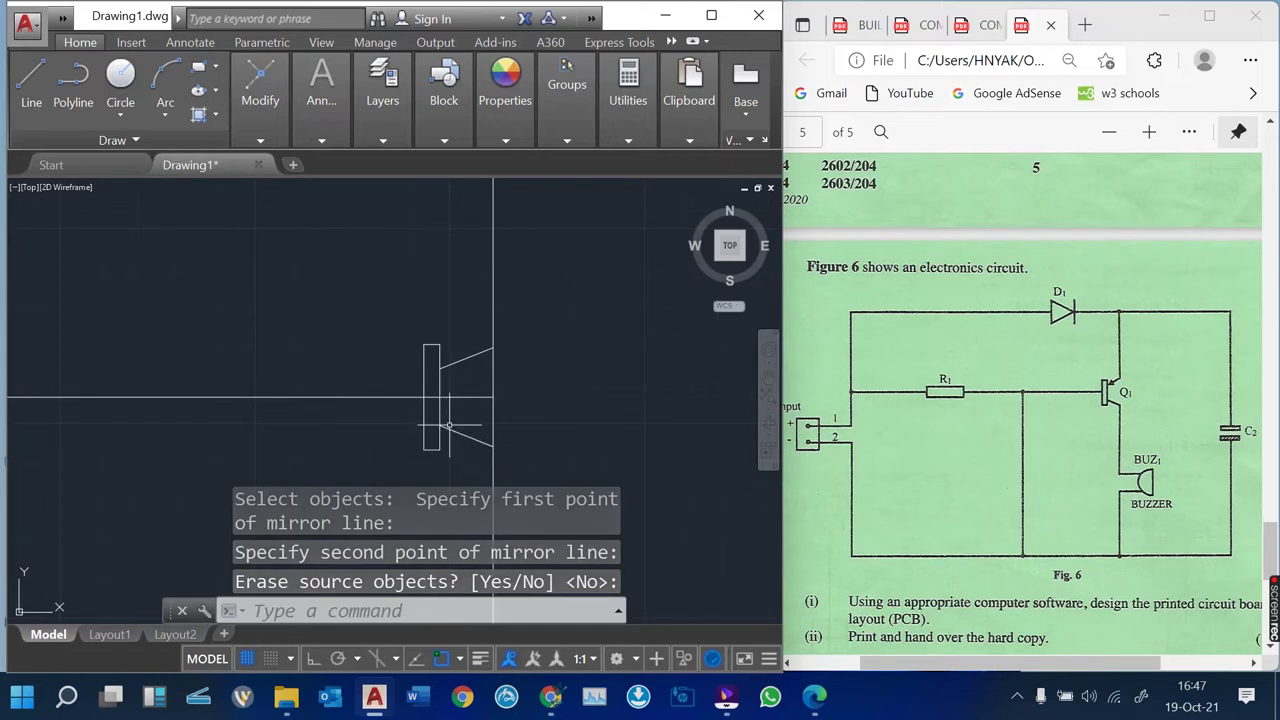
type("tr")
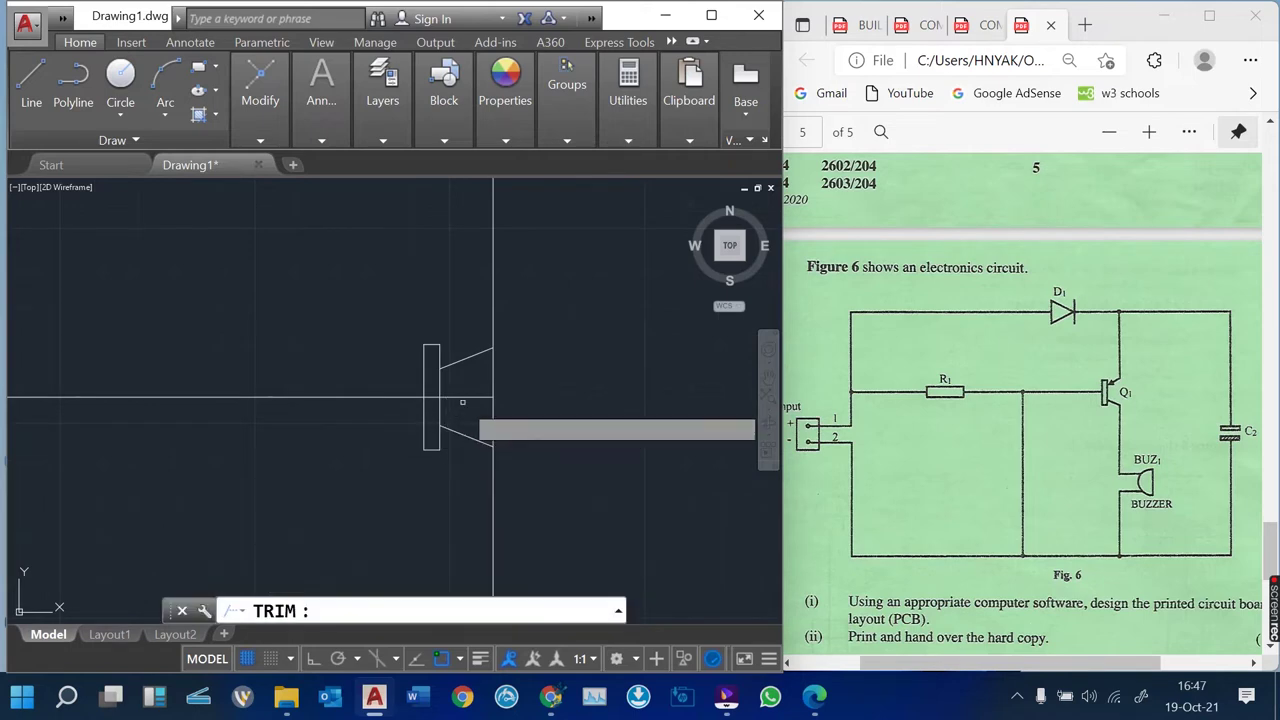
key("Return")
key("Return")
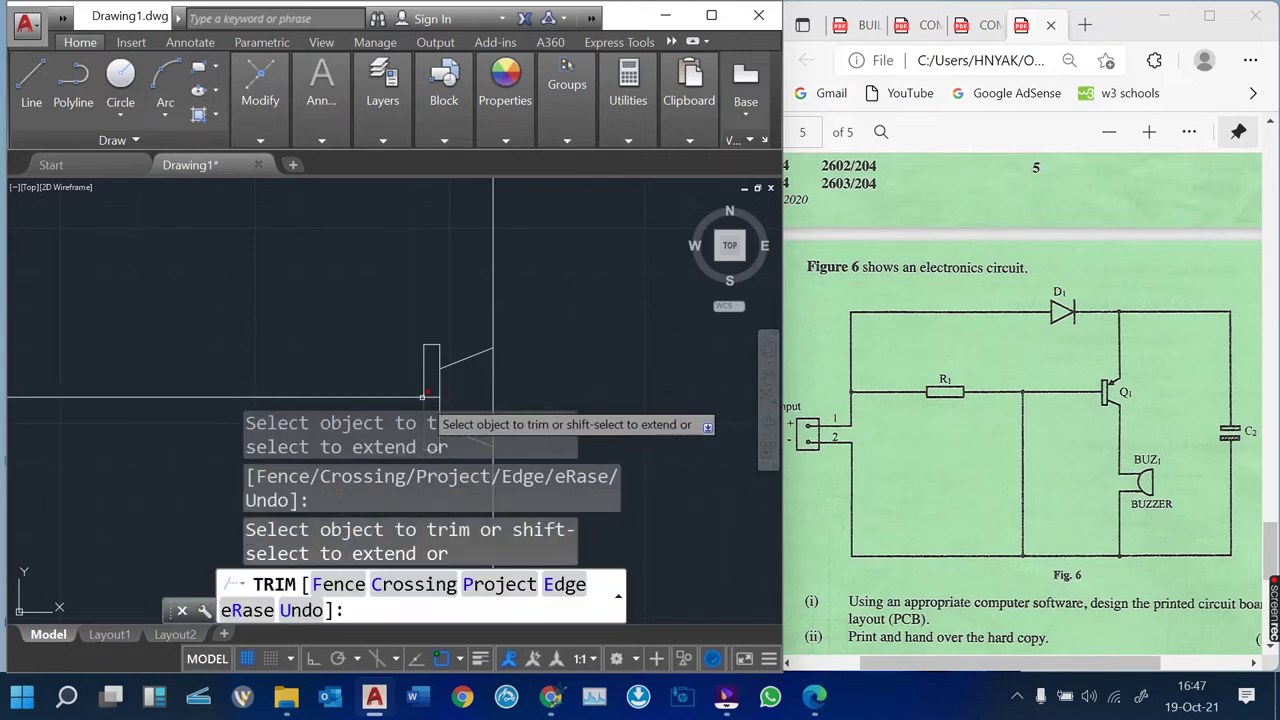
scroll(484, 302, "down", 2)
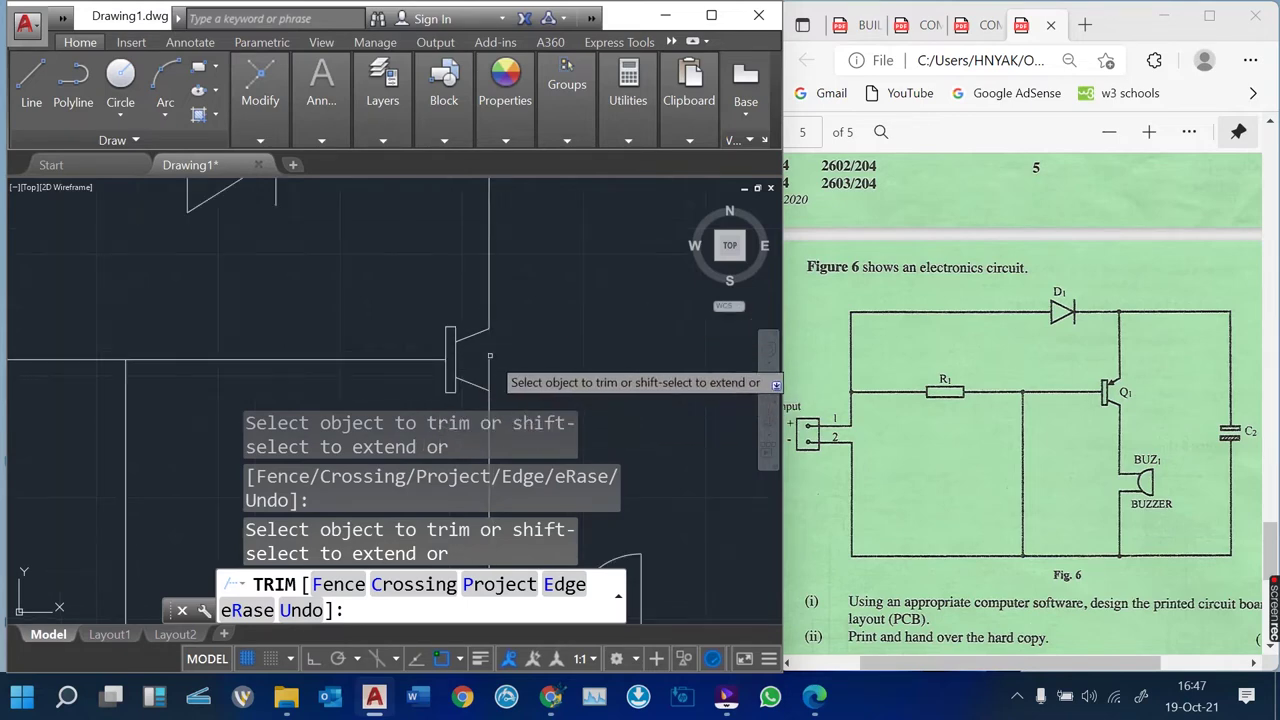
scroll(568, 368, "down", 3)
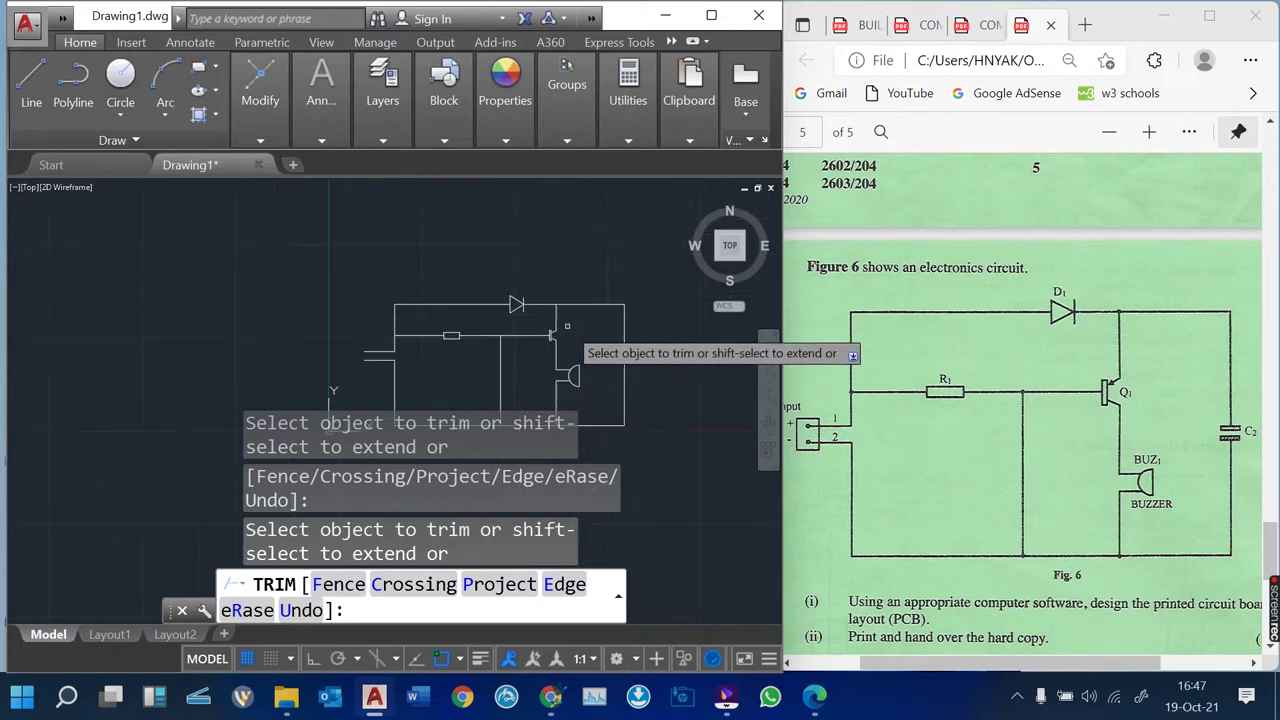
scroll(565, 345, "up", 2)
key("Return")
Draw an upright rectangle for the input connector around the free left ends of the two input wires
scroll(563, 290, "up", 2)
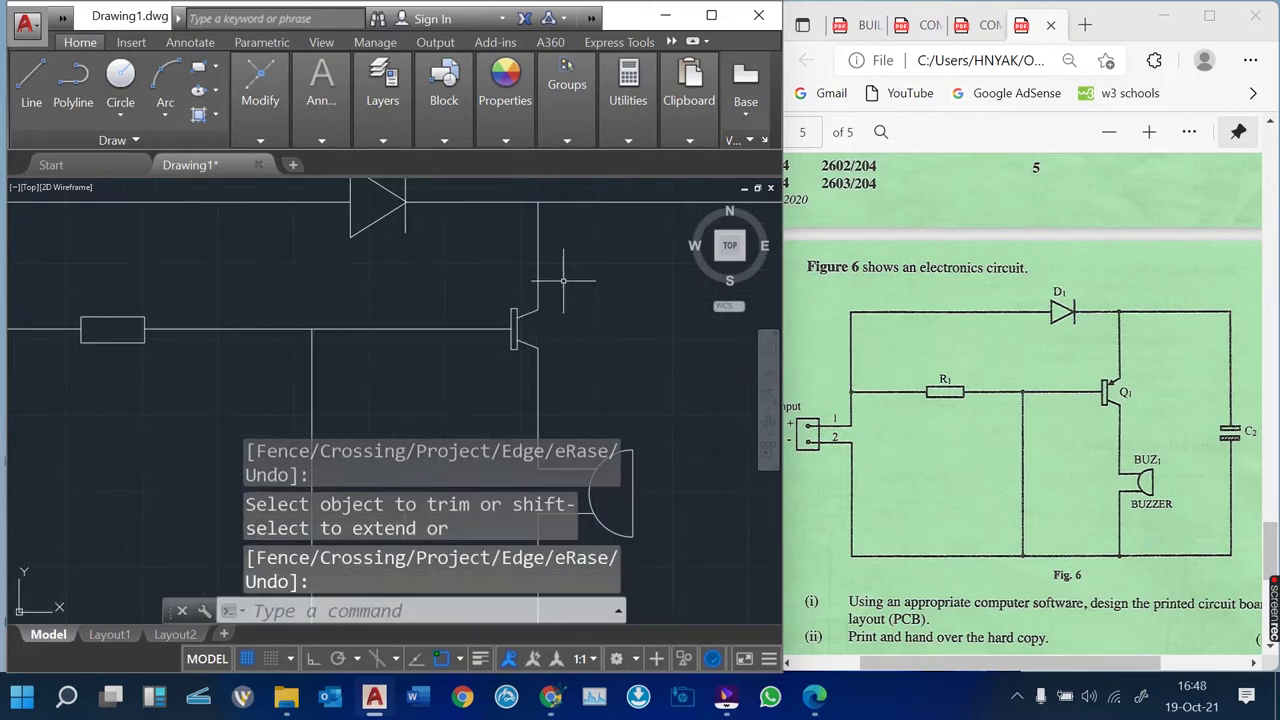
scroll(565, 285, "down", 2)
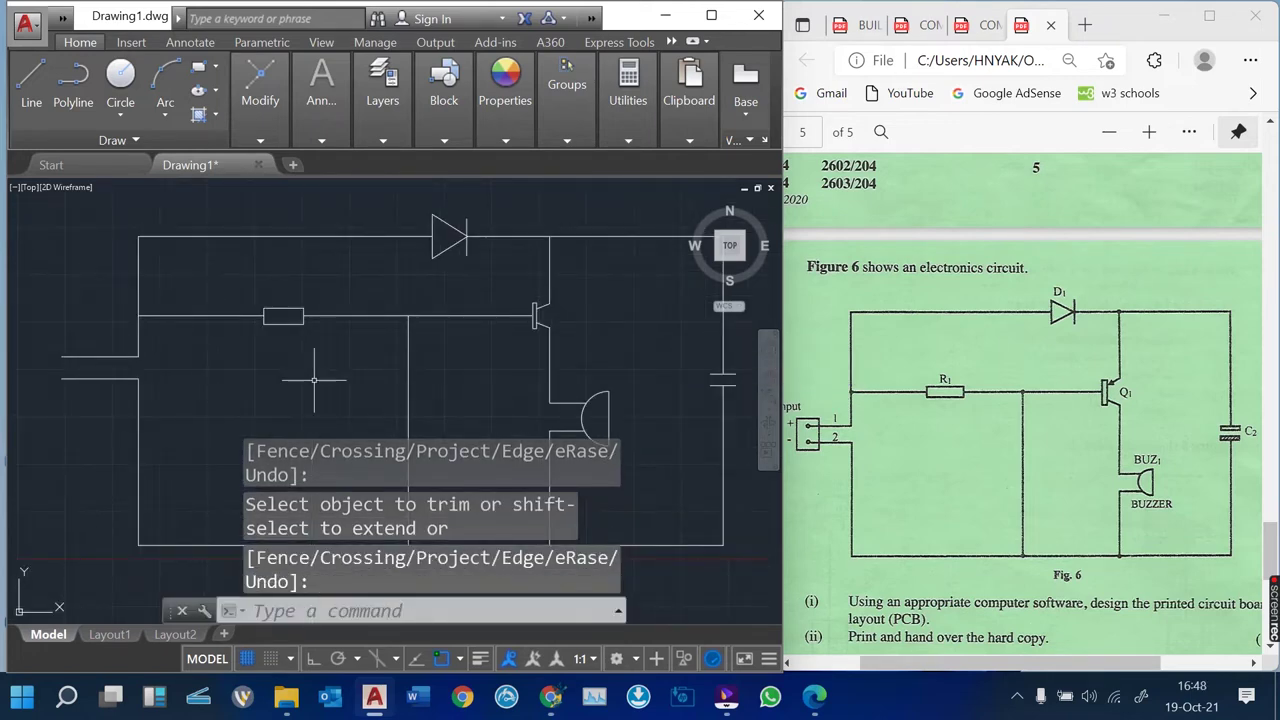
middle_click_drag(199, 413, 423, 421)
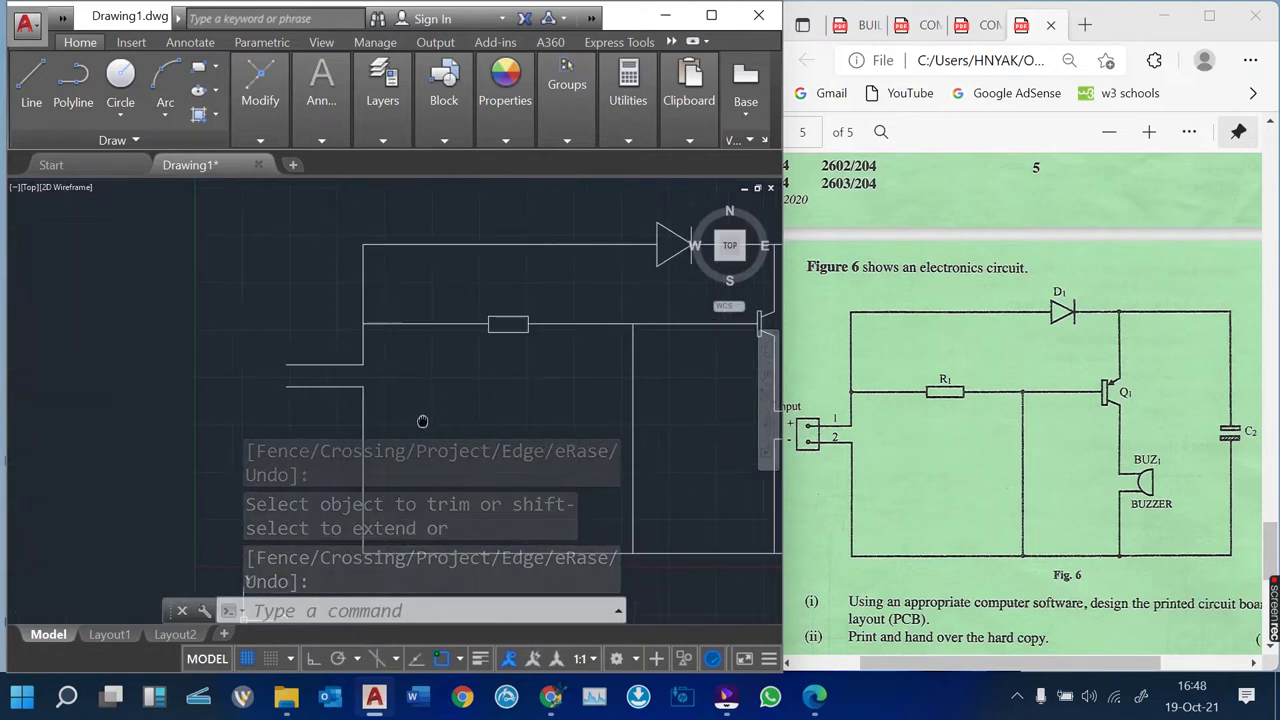
scroll(320, 394, "up", 2)
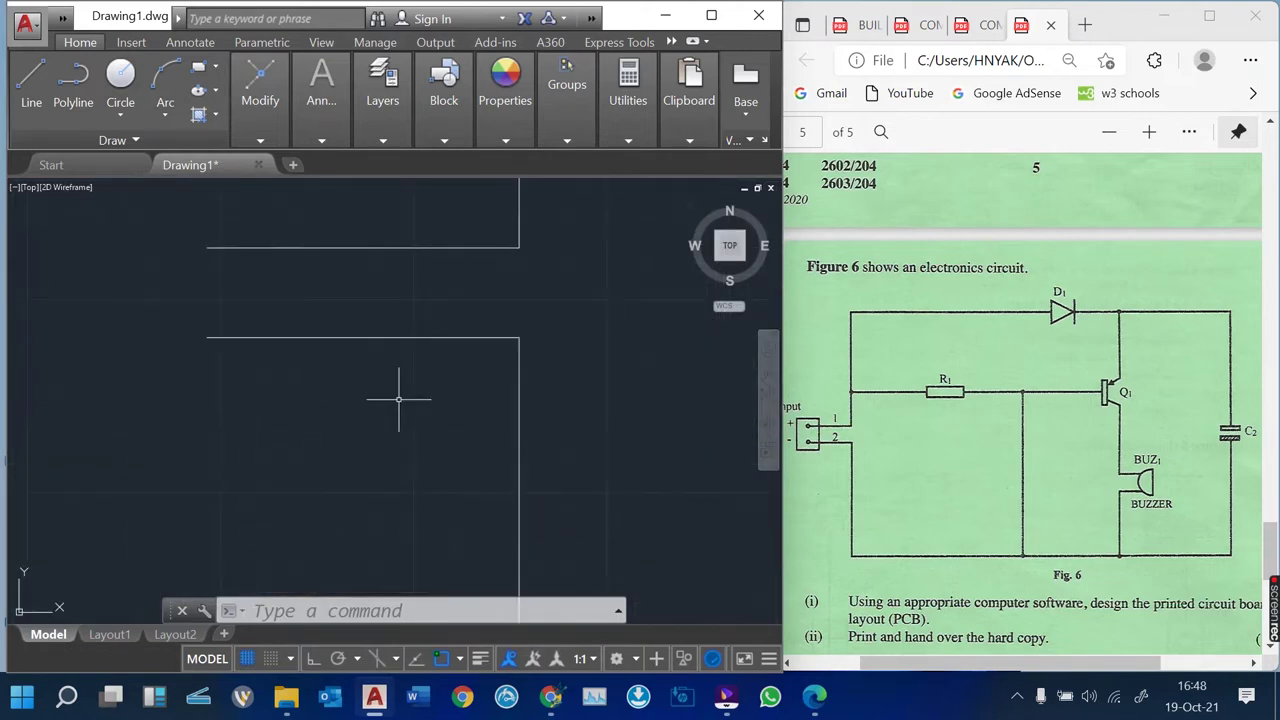
scroll(423, 403, "down", 2)
scroll(357, 362, "up", 2)
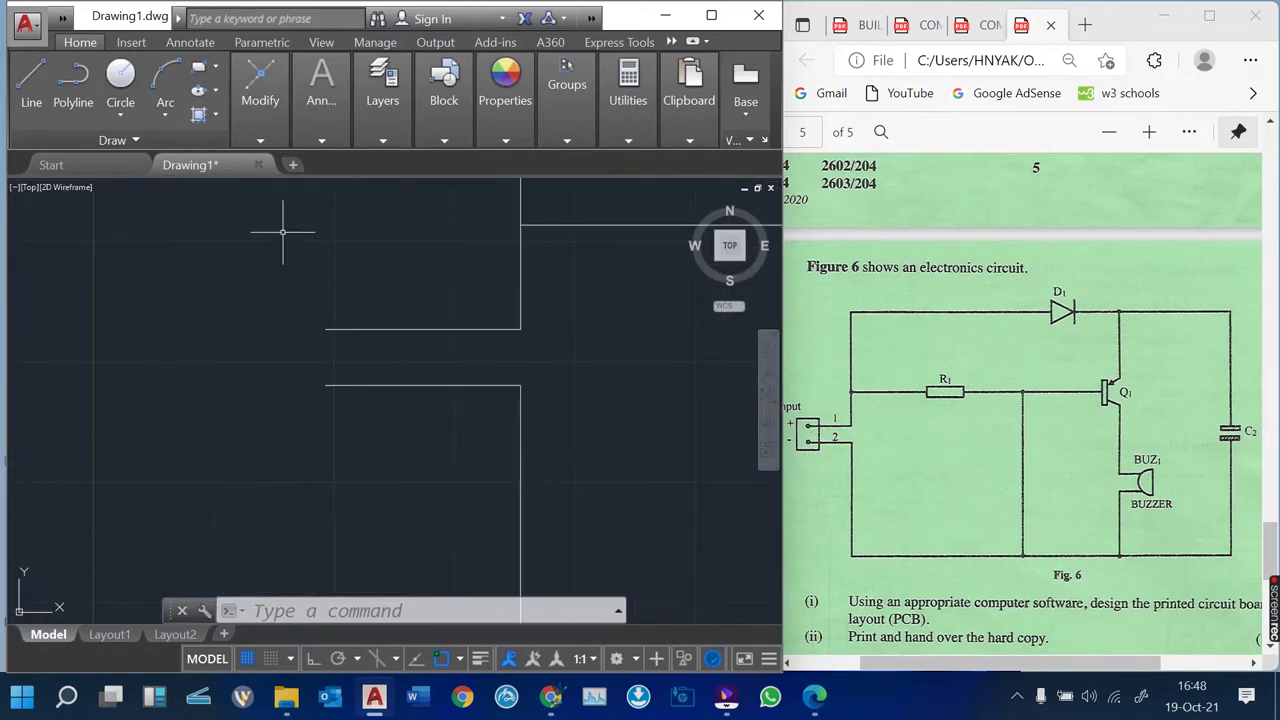
type("rec")
key("Return")
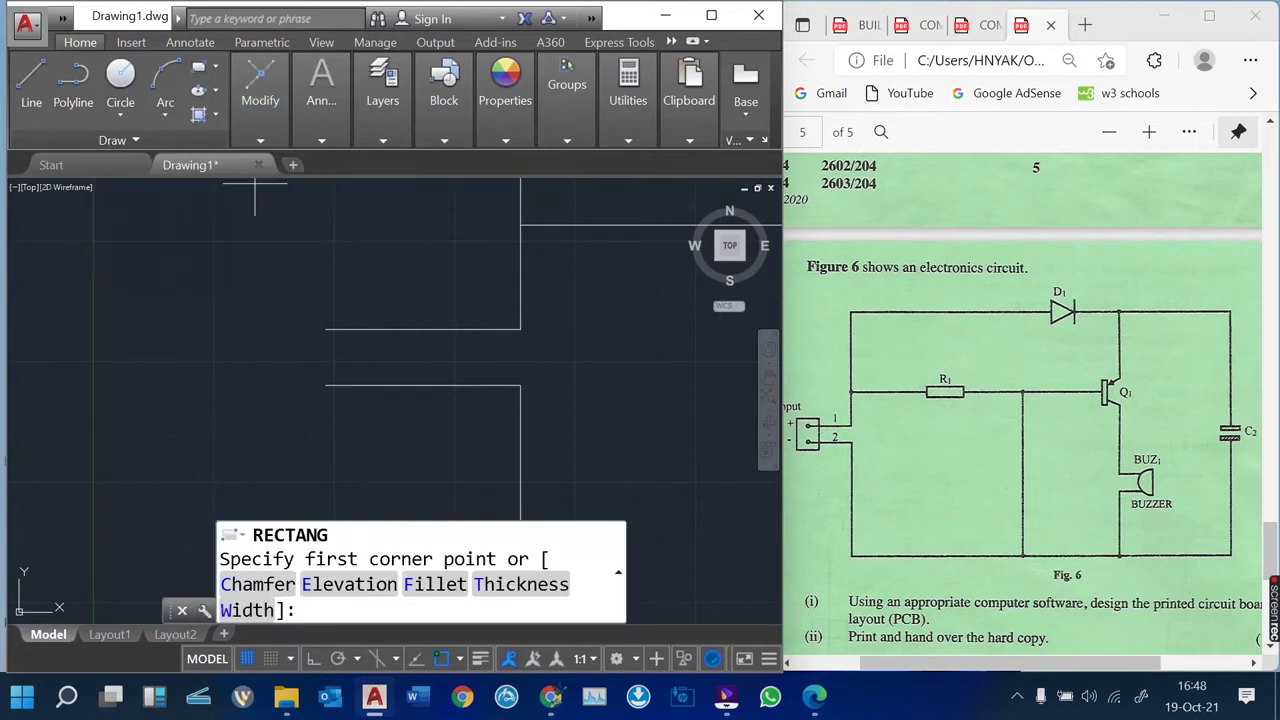
left_click(298, 291)
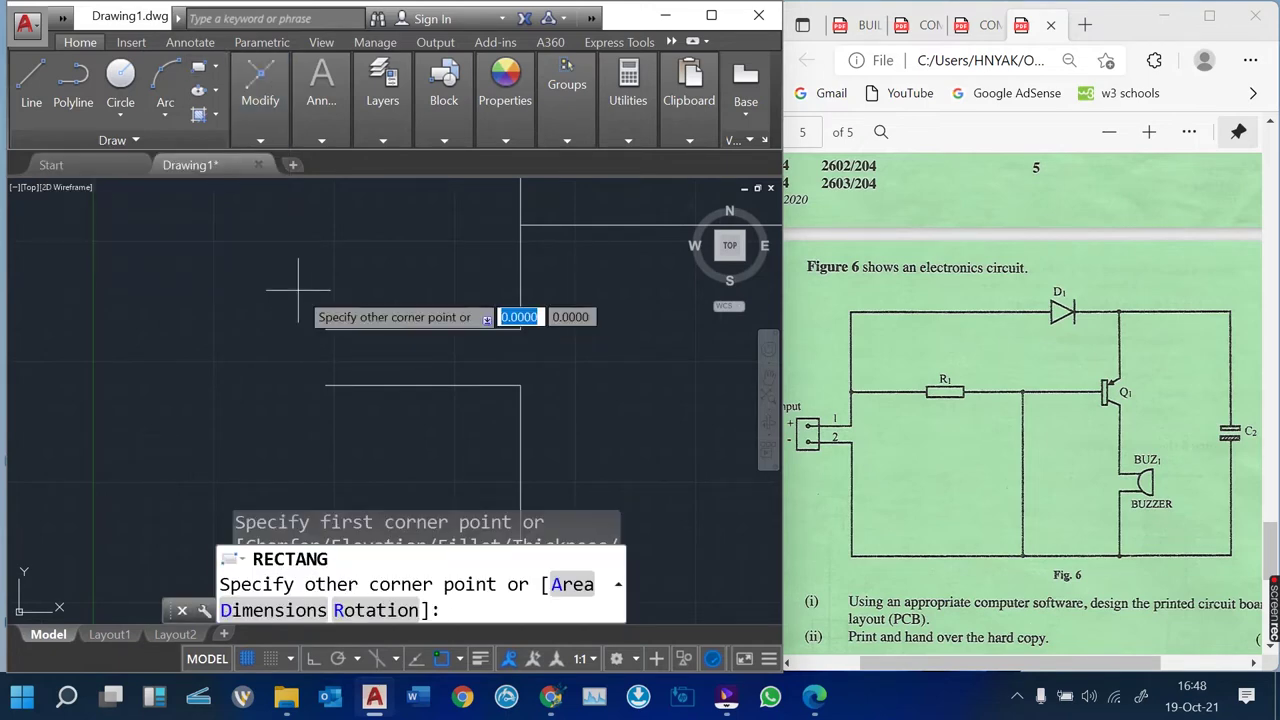
left_click(404, 431)
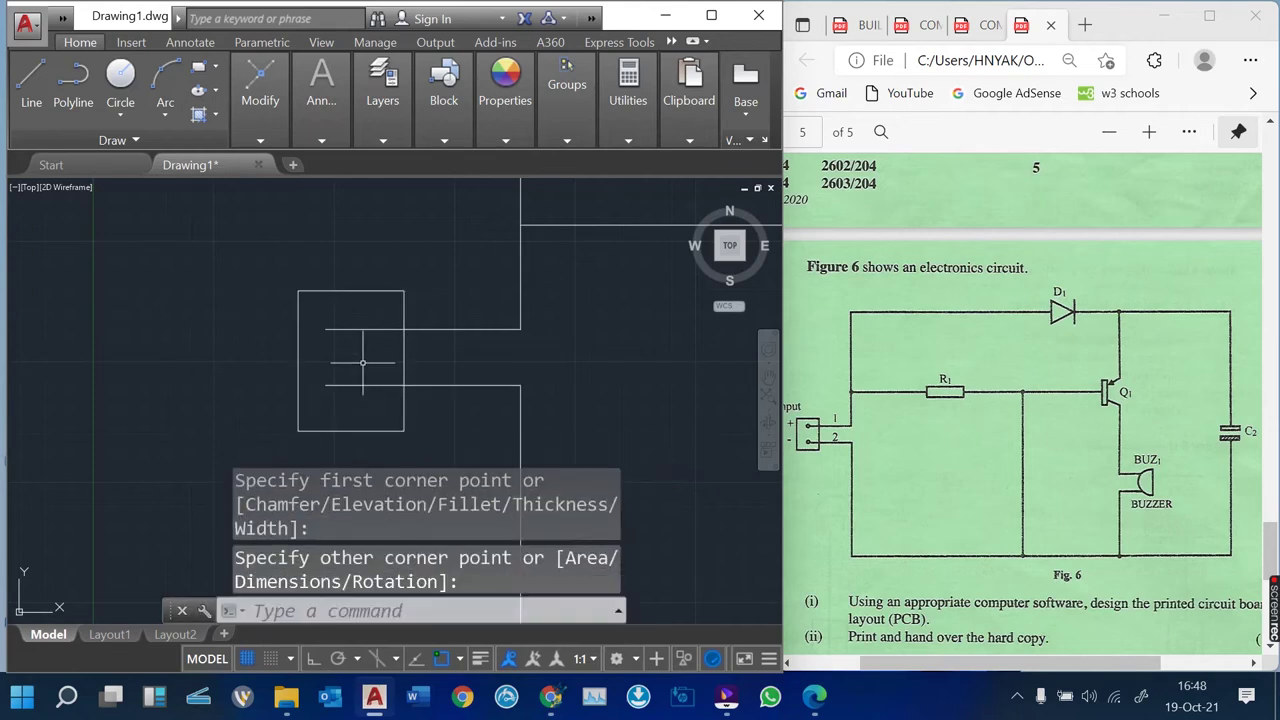
Draw a near-middle vertical line inside the connector rectangle, crossing both input wires and ending on the rectangle's lower edge
type("l")
key("Return")
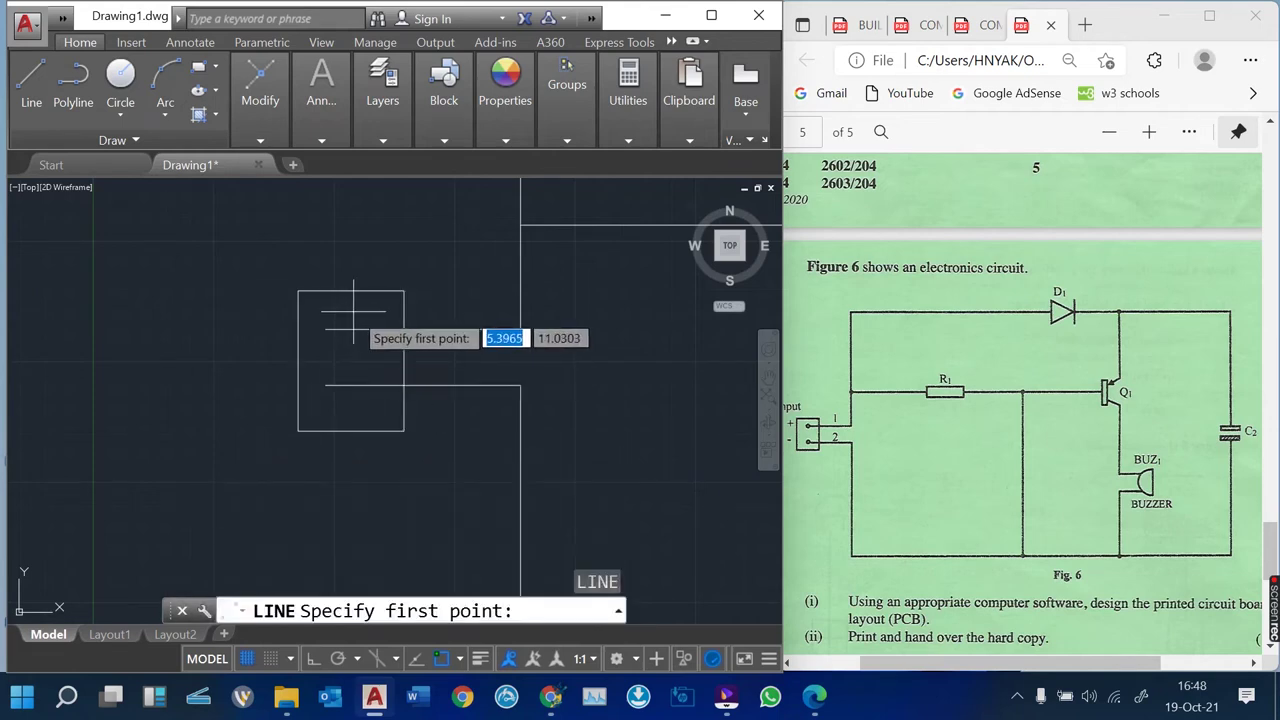
left_click(364, 391)
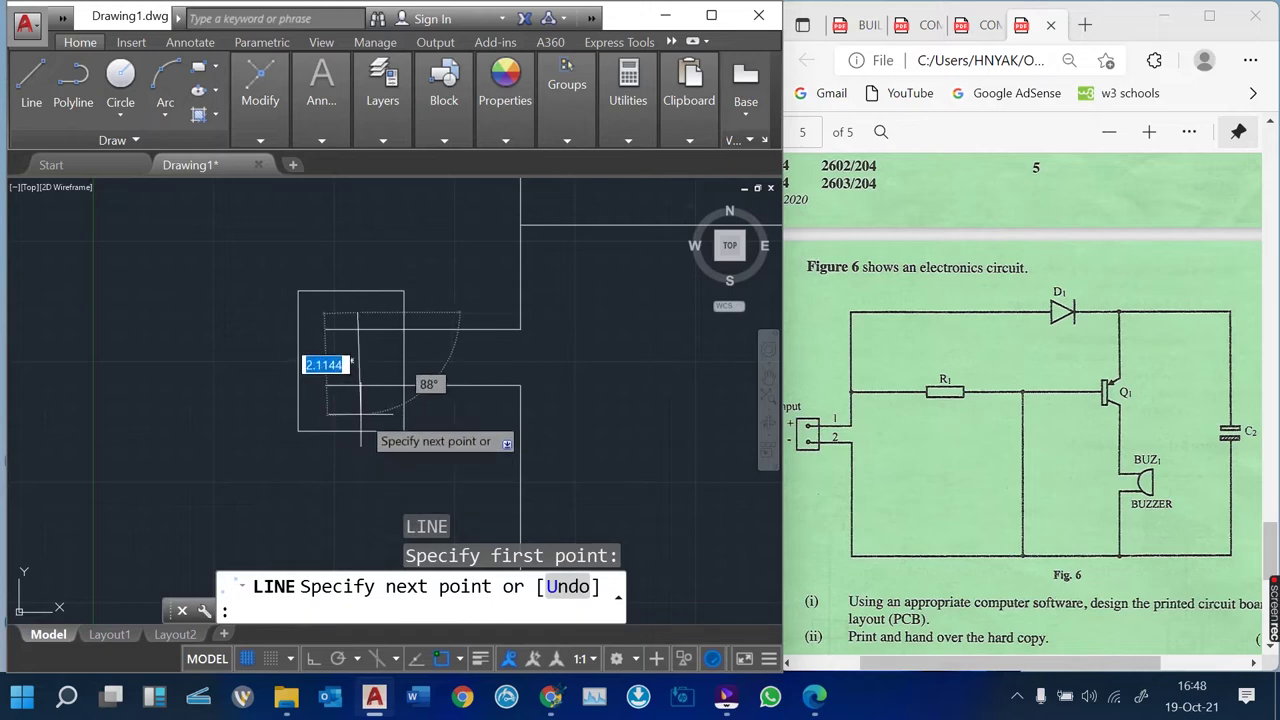
left_click(357, 431)
key("Return")
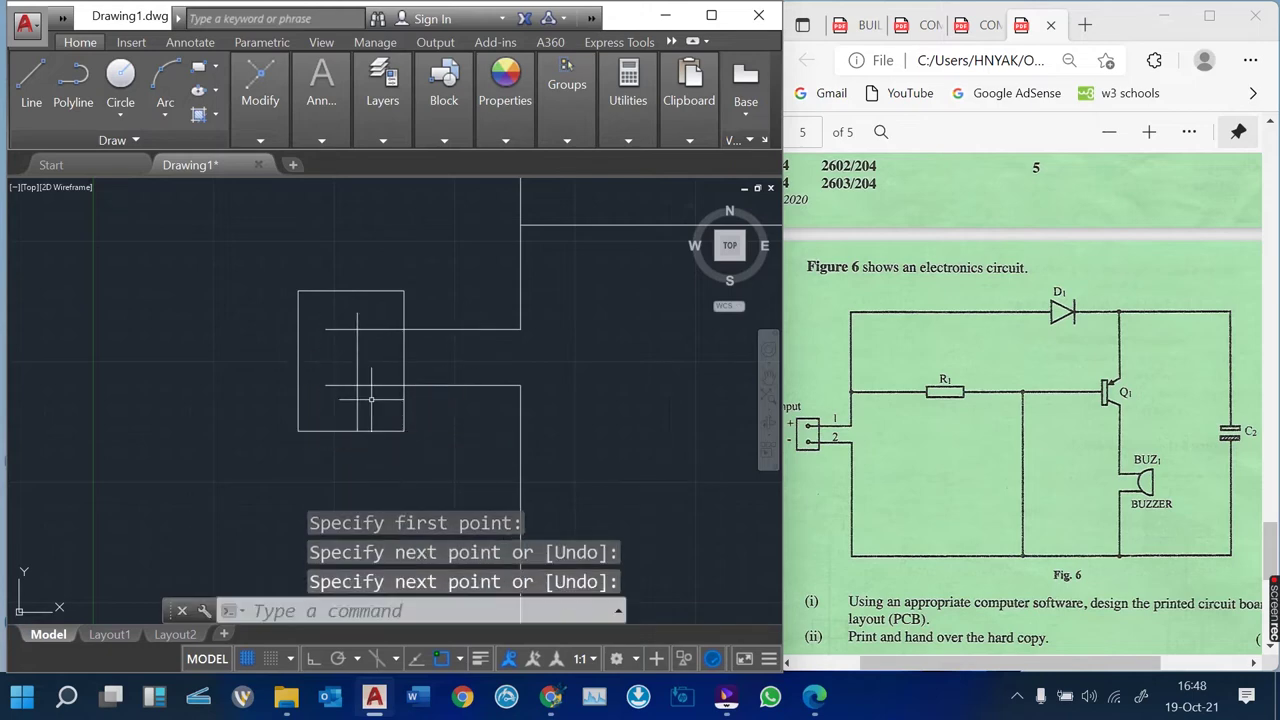
Trim both input wires back to the vertical line inside the connector rectangle
type("tr")
key("Return")
key("Return")
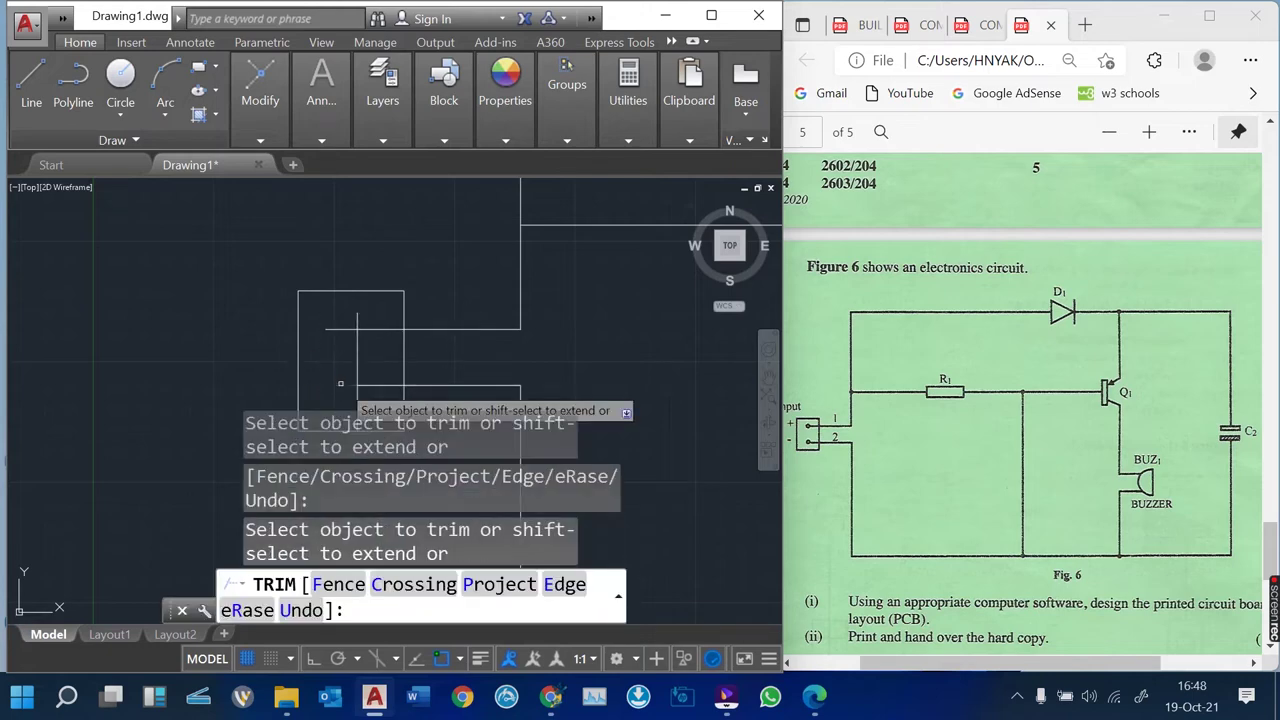
left_click(339, 317)
key("Return")
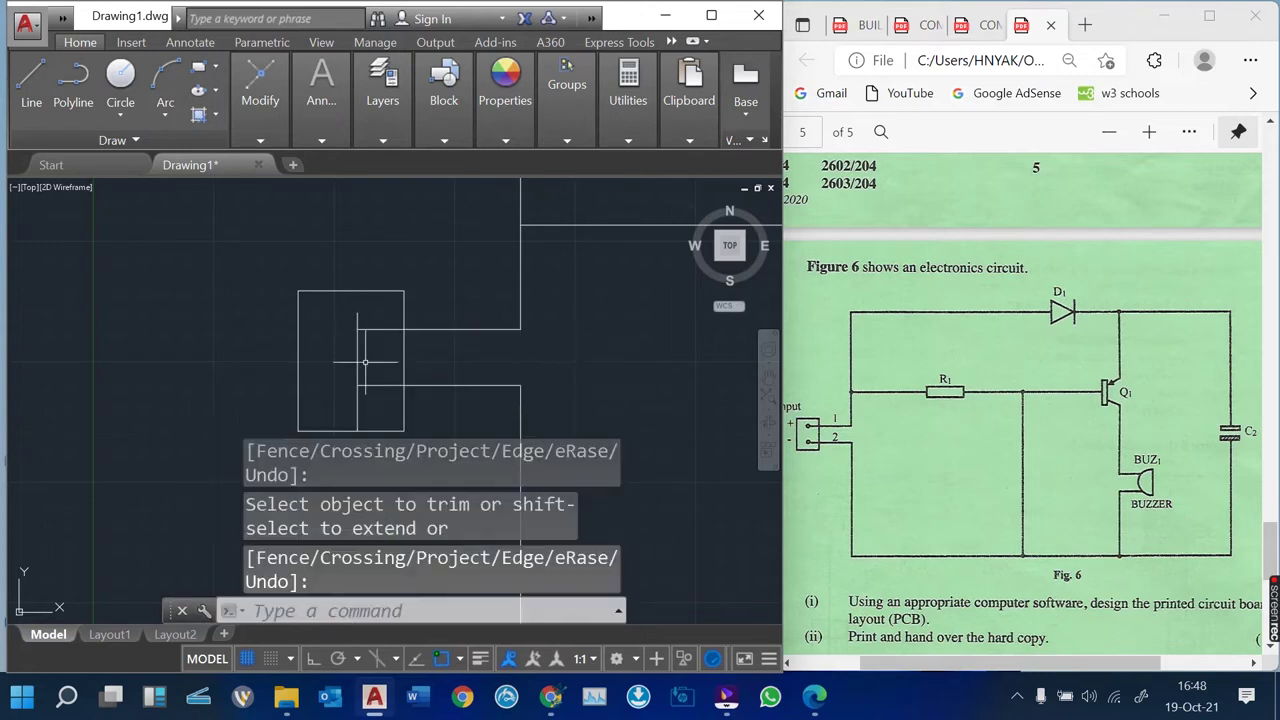
Erase the vertical line inside the connector rectangle
key("Return")
left_click(357, 362)
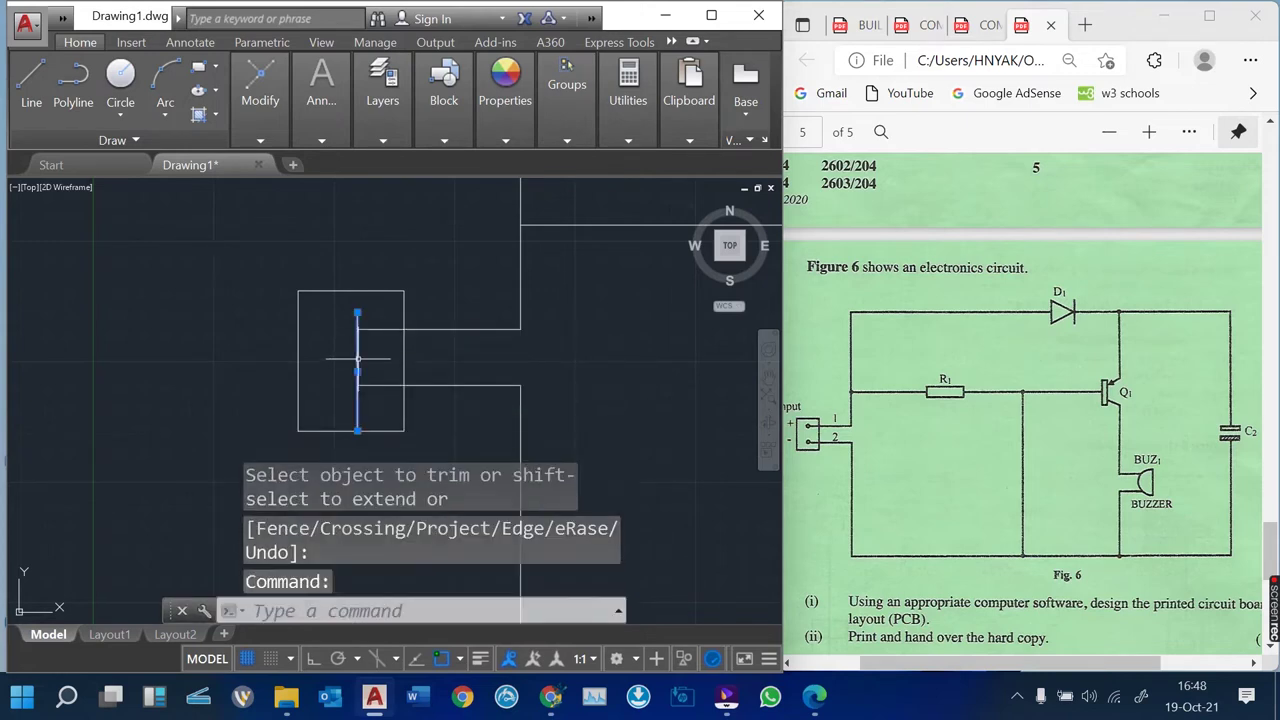
type("e")
key("Return")
scroll(343, 368, "down", 3)
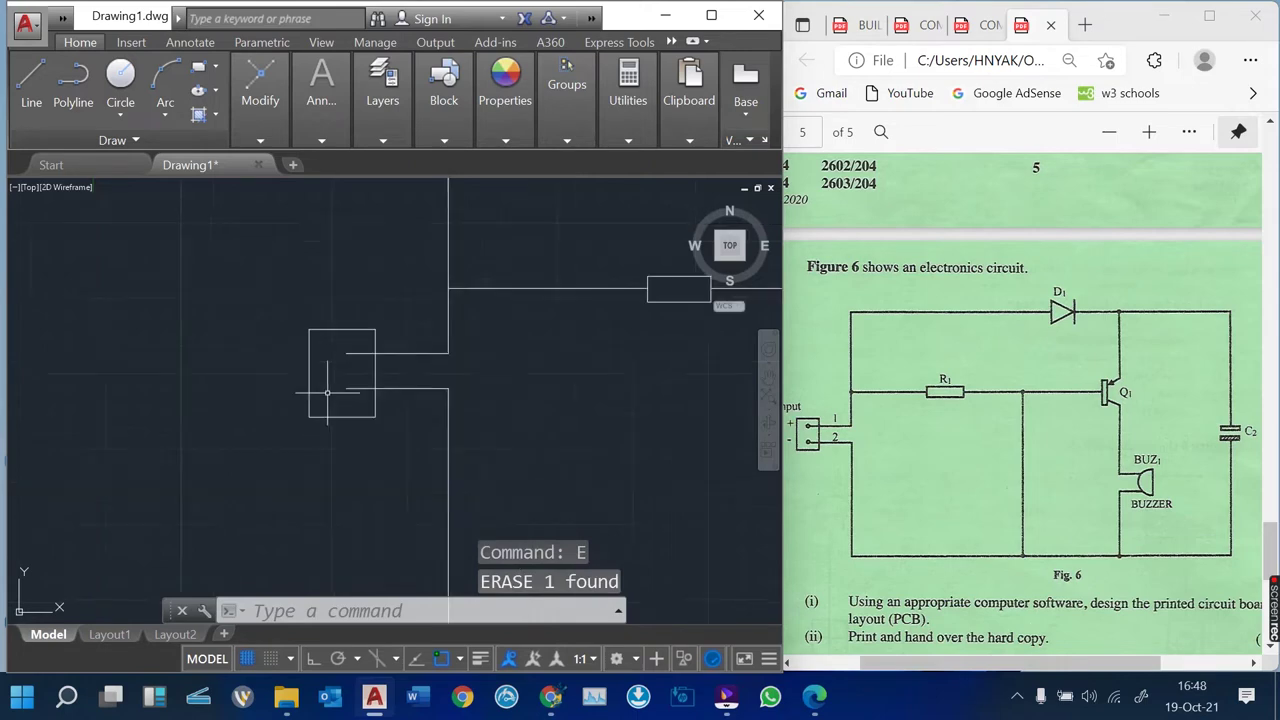
middle_click_drag(494, 430, 432, 430)
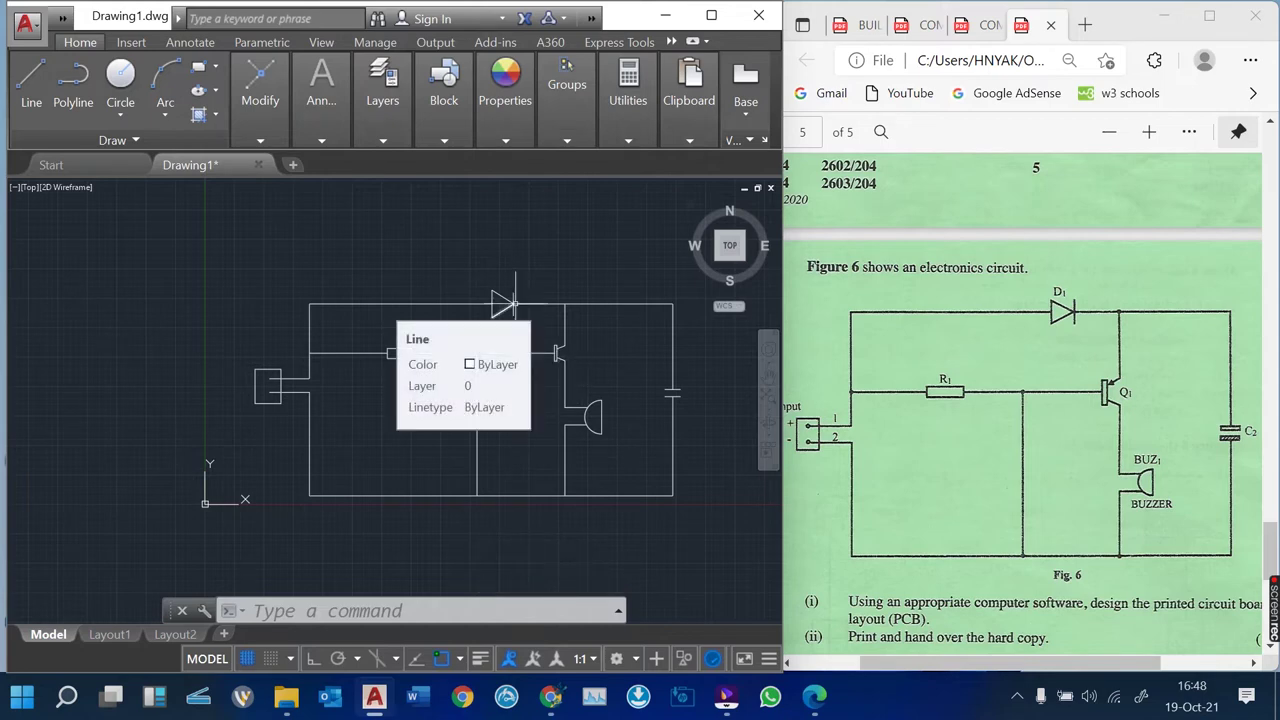
scroll(515, 302, "up", 4)
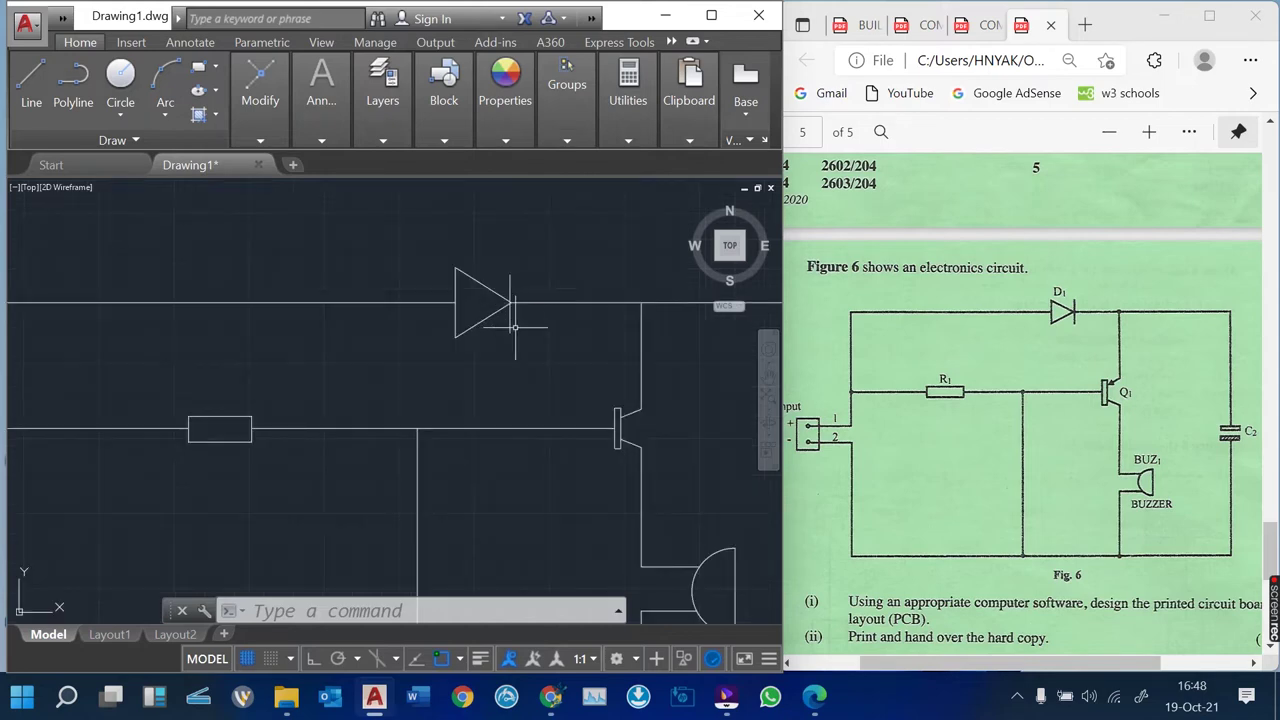
scroll(573, 419, "down", 4)
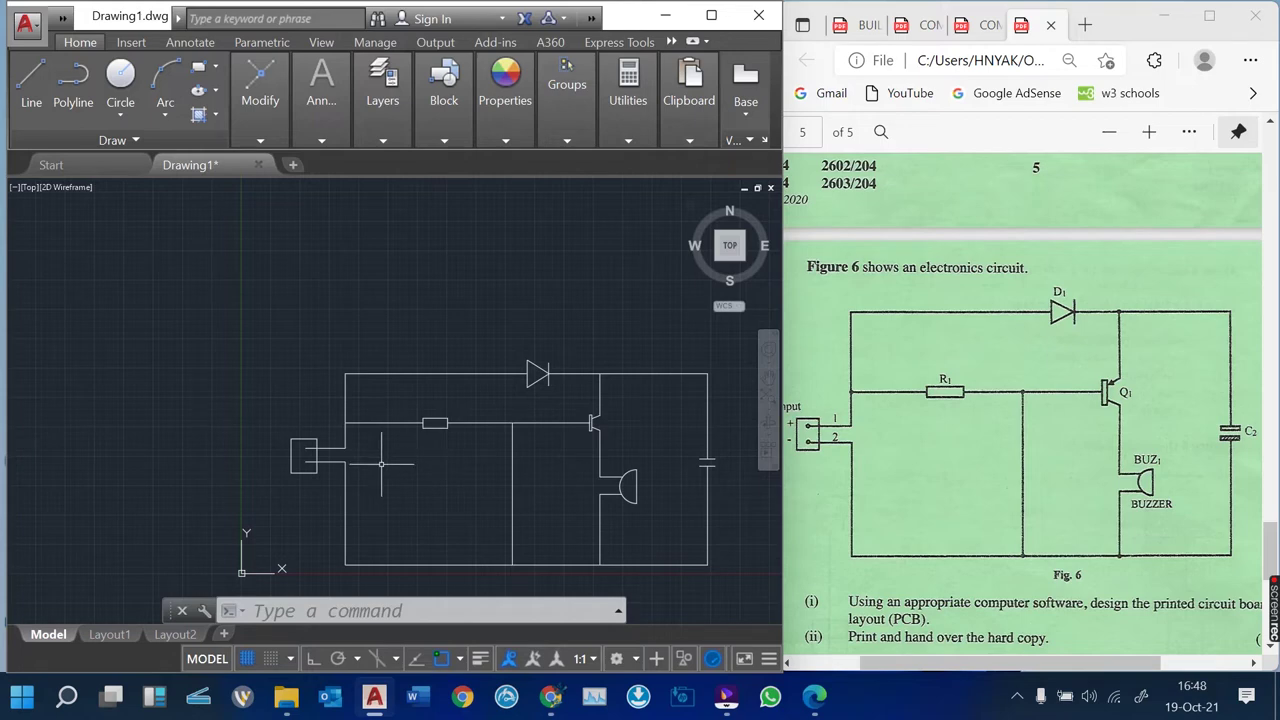
scroll(355, 470, "up", 4)
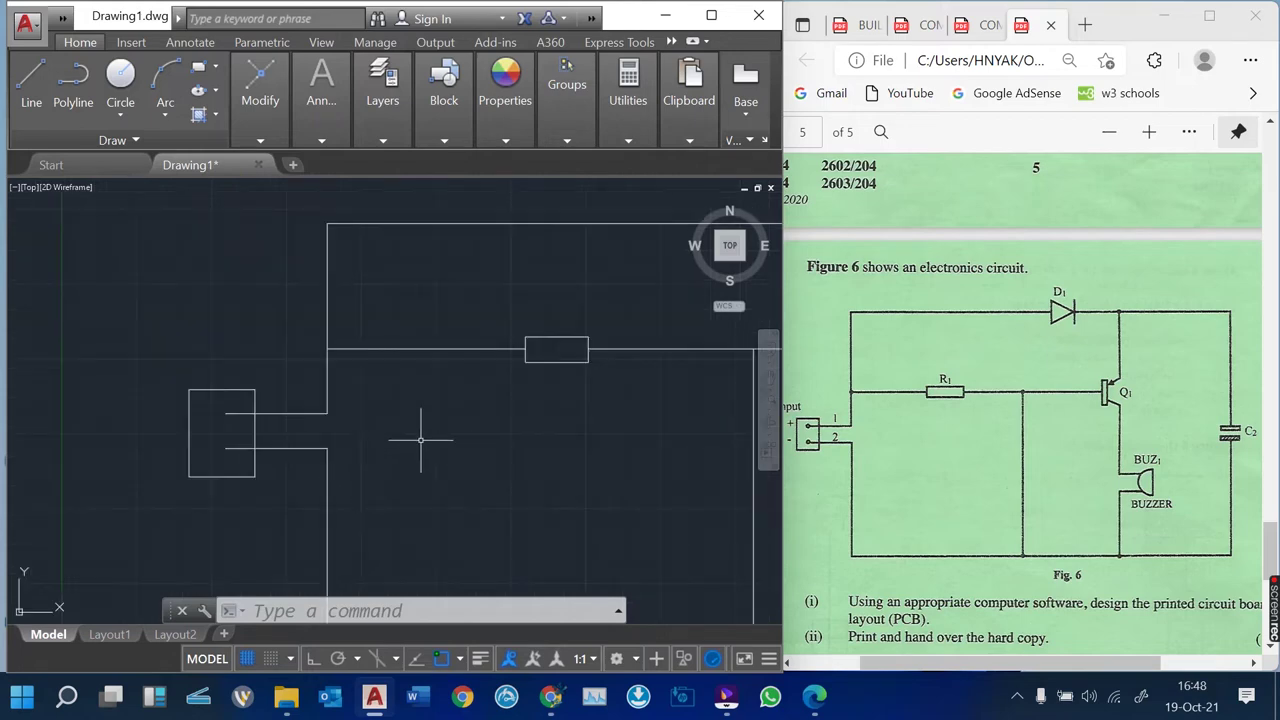
Draw a circle with a radius of about 0.14 centred on the upper input wire's left end inside the connector
scroll(507, 428, "down", 4)
middle_click_drag(512, 444, 404, 420)
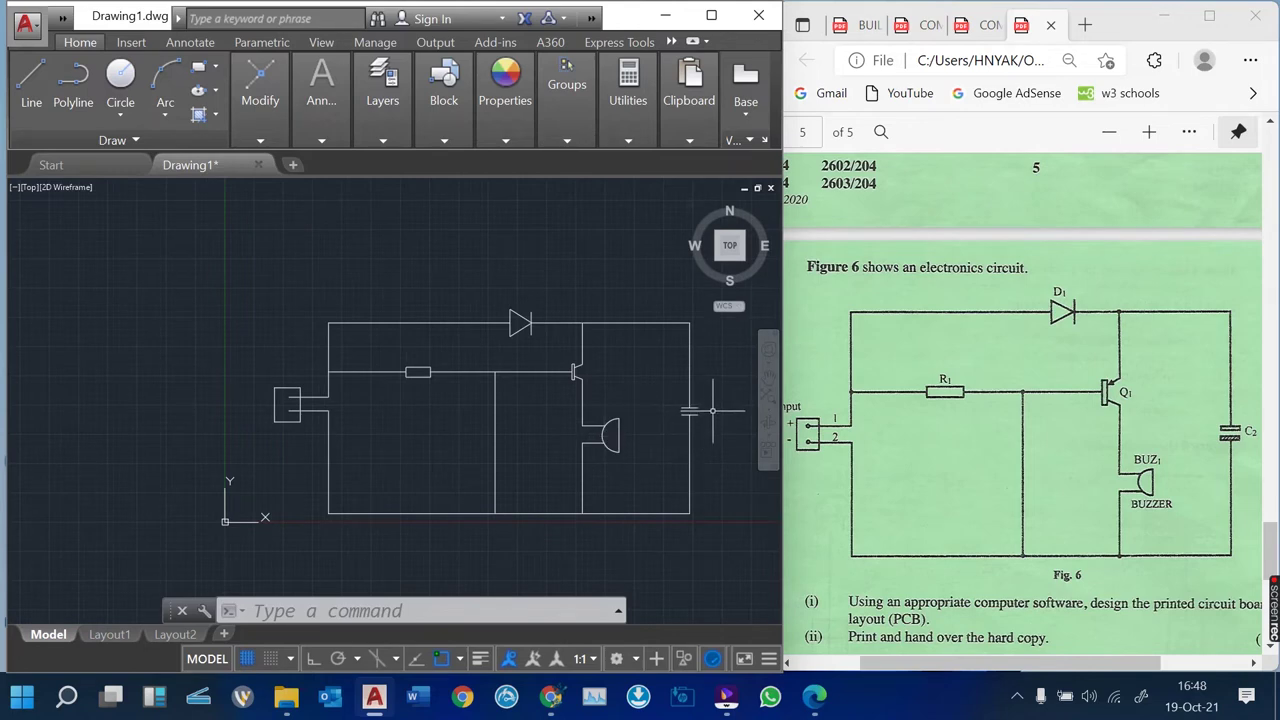
scroll(712, 410, "up", 4)
scroll(704, 412, "down", 2)
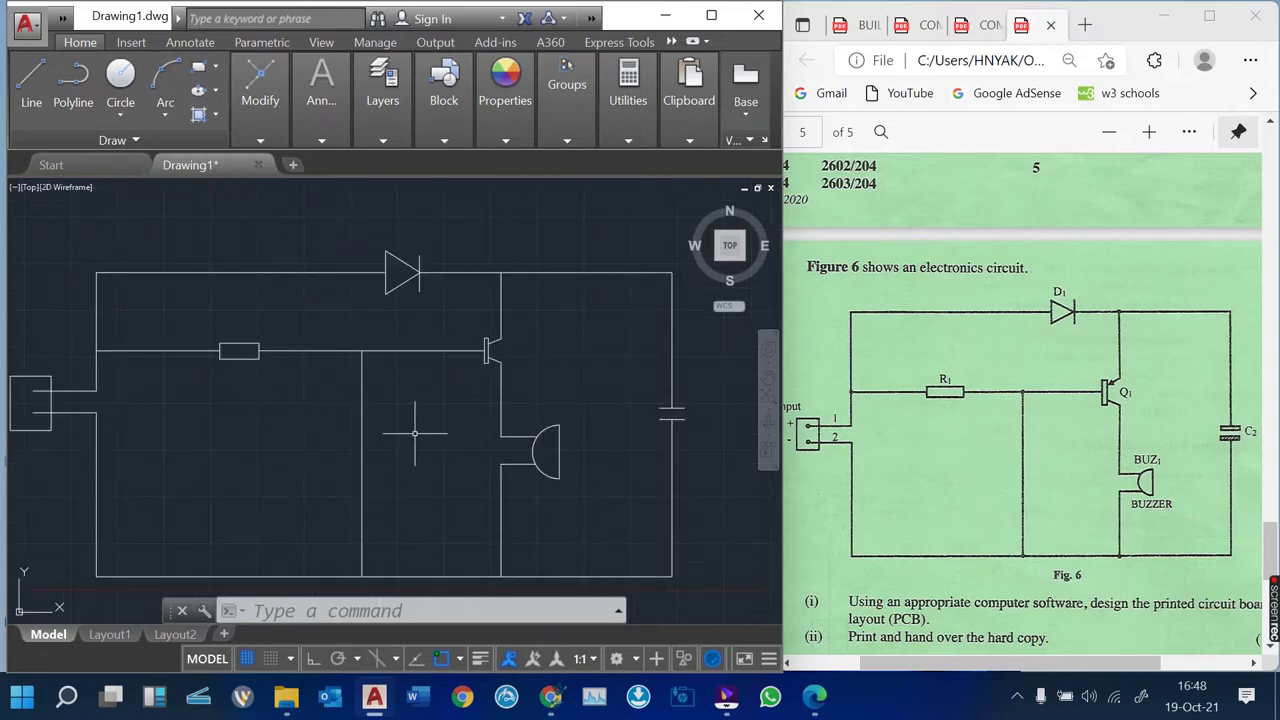
middle_click_drag(415, 433, 651, 428)
scroll(219, 390, "up", 4)
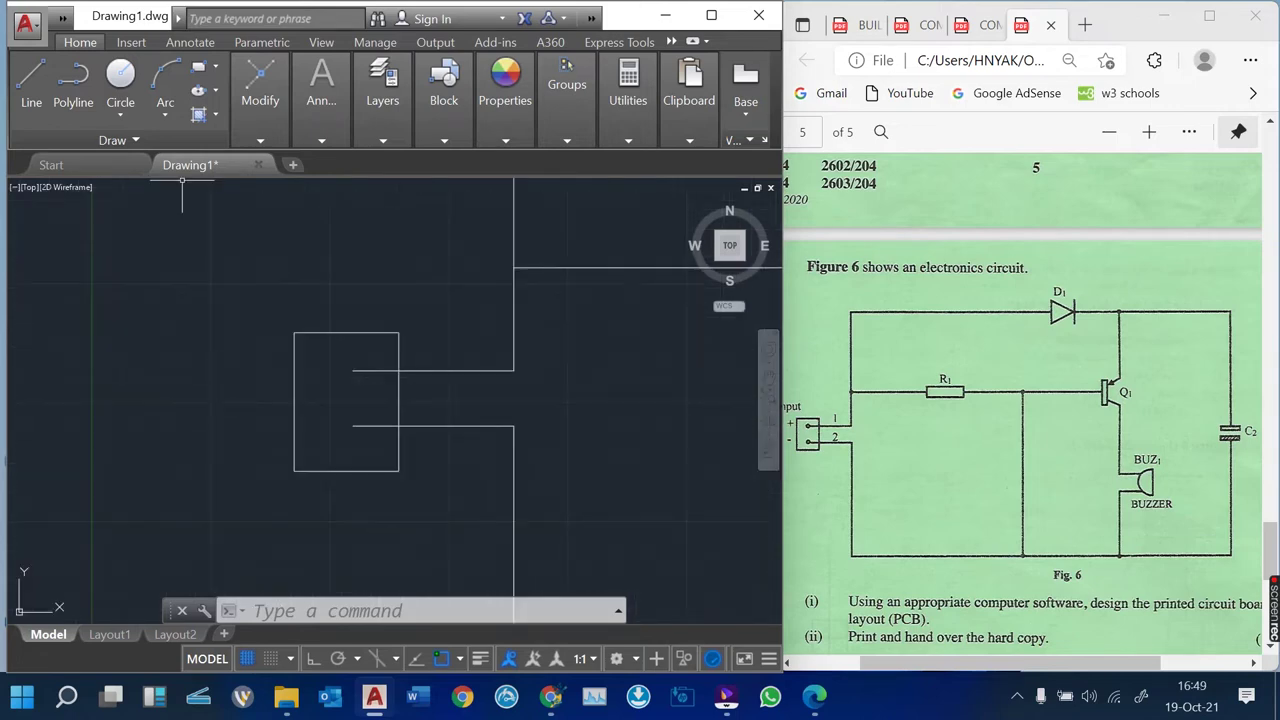
left_click(120, 85)
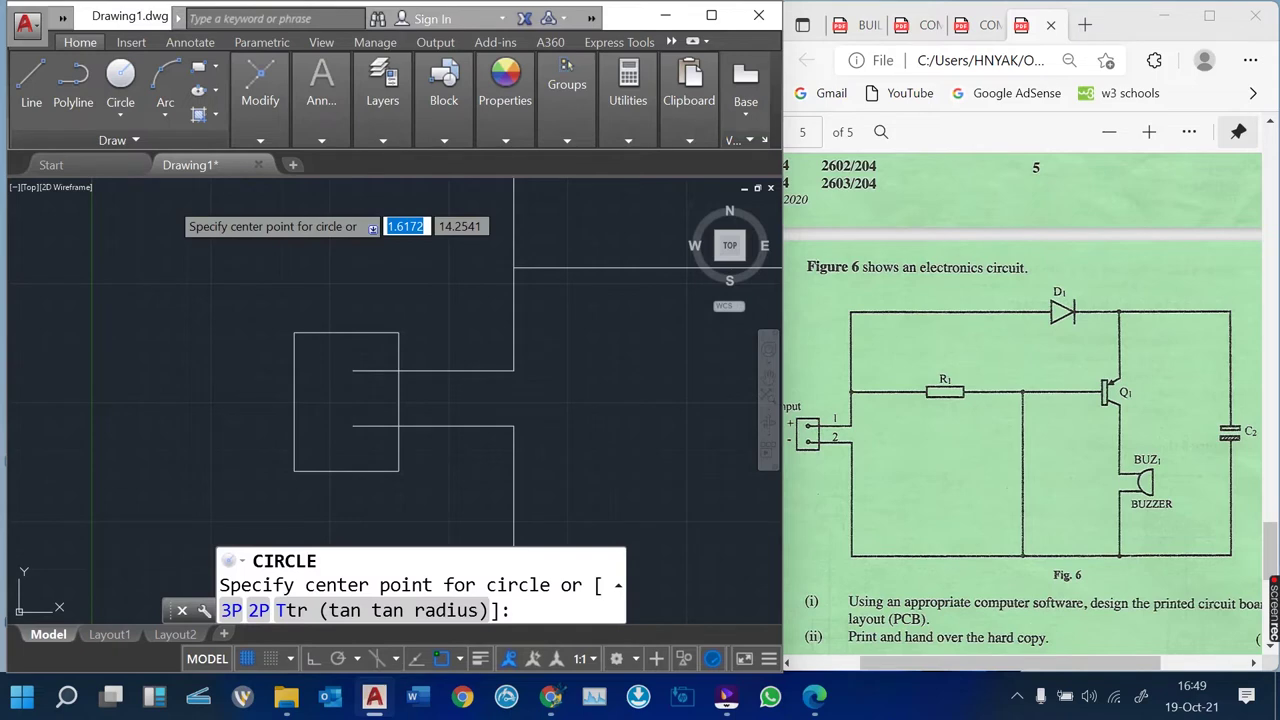
scroll(350, 345, "up", 5)
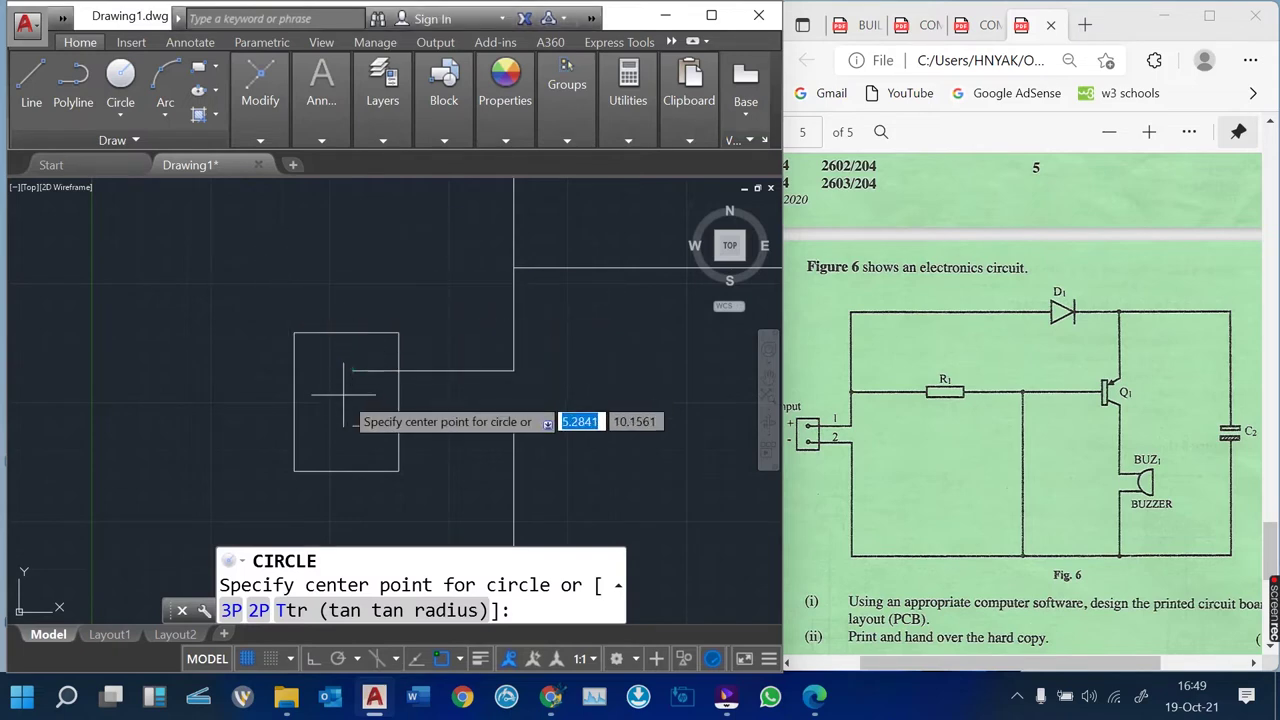
left_click(365, 331)
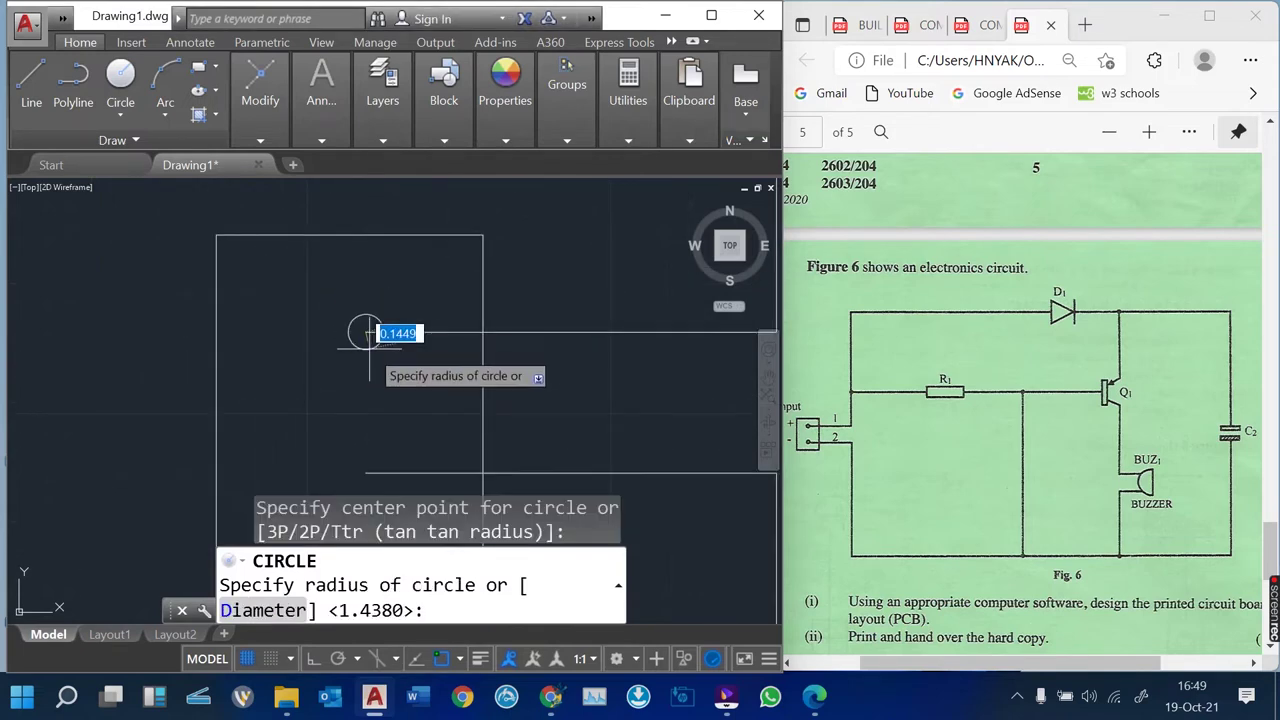
key("Return")
Copy the circle from its centre to the left end of the lower input wire
type("co")
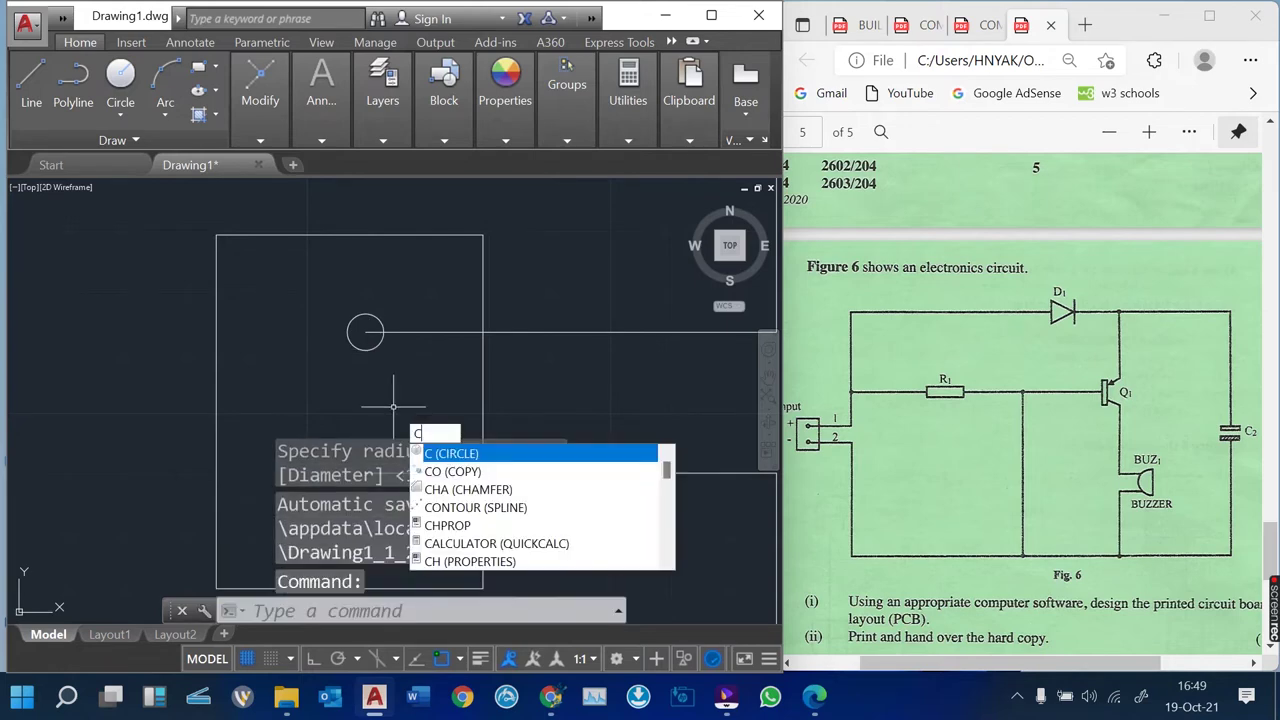
key("Return")
left_click(365, 348)
key("Return")
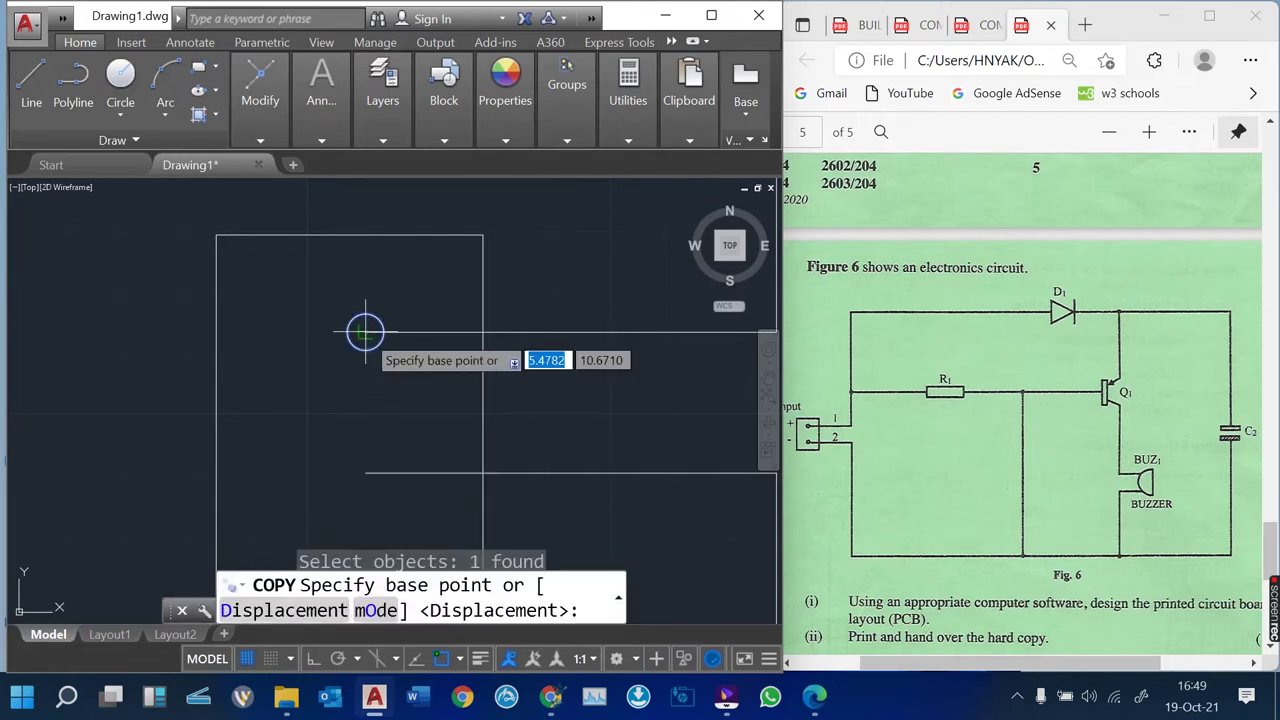
left_click(364, 331)
scroll(350, 300, "down", 4)
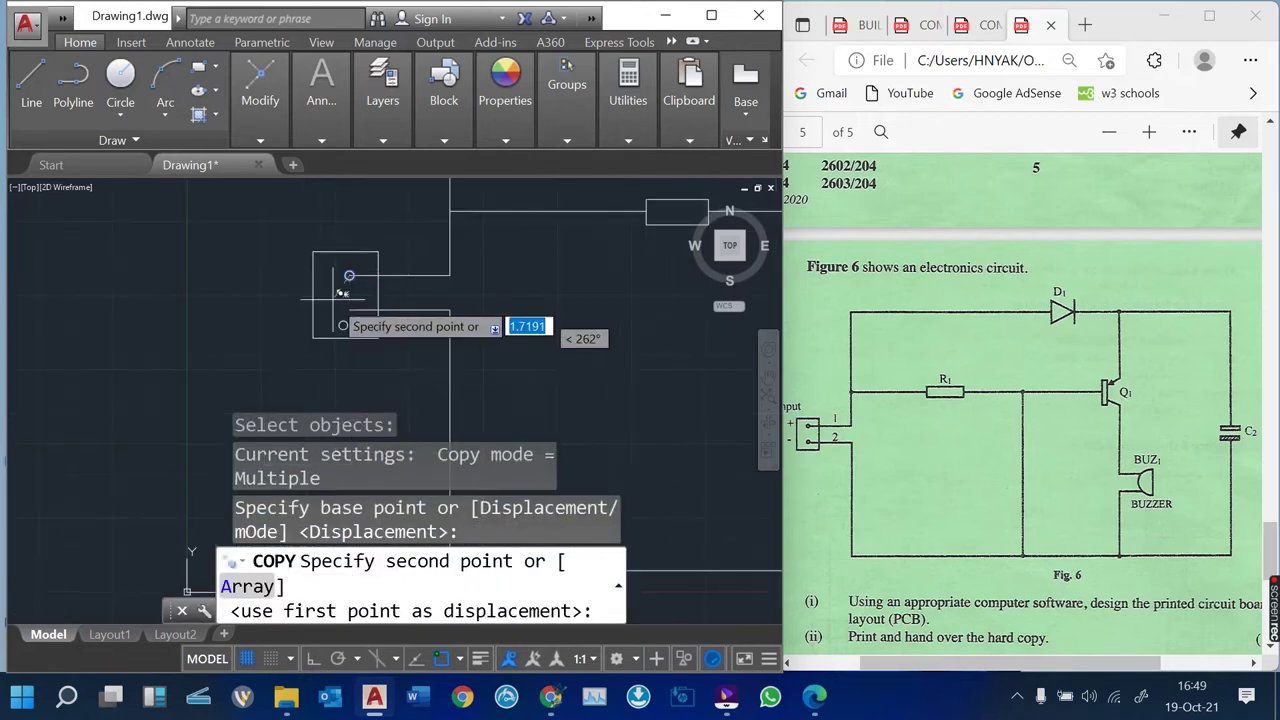
scroll(332, 293, "up", 4)
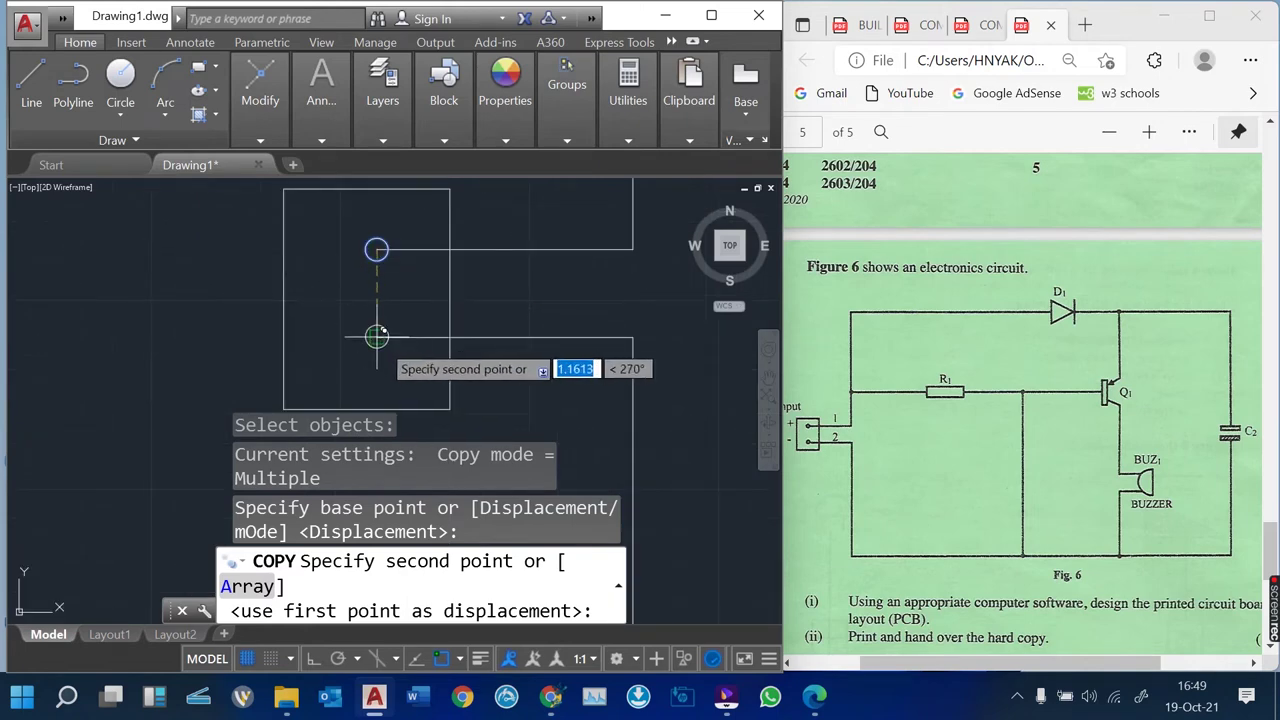
left_click(376, 337)
key("Return")
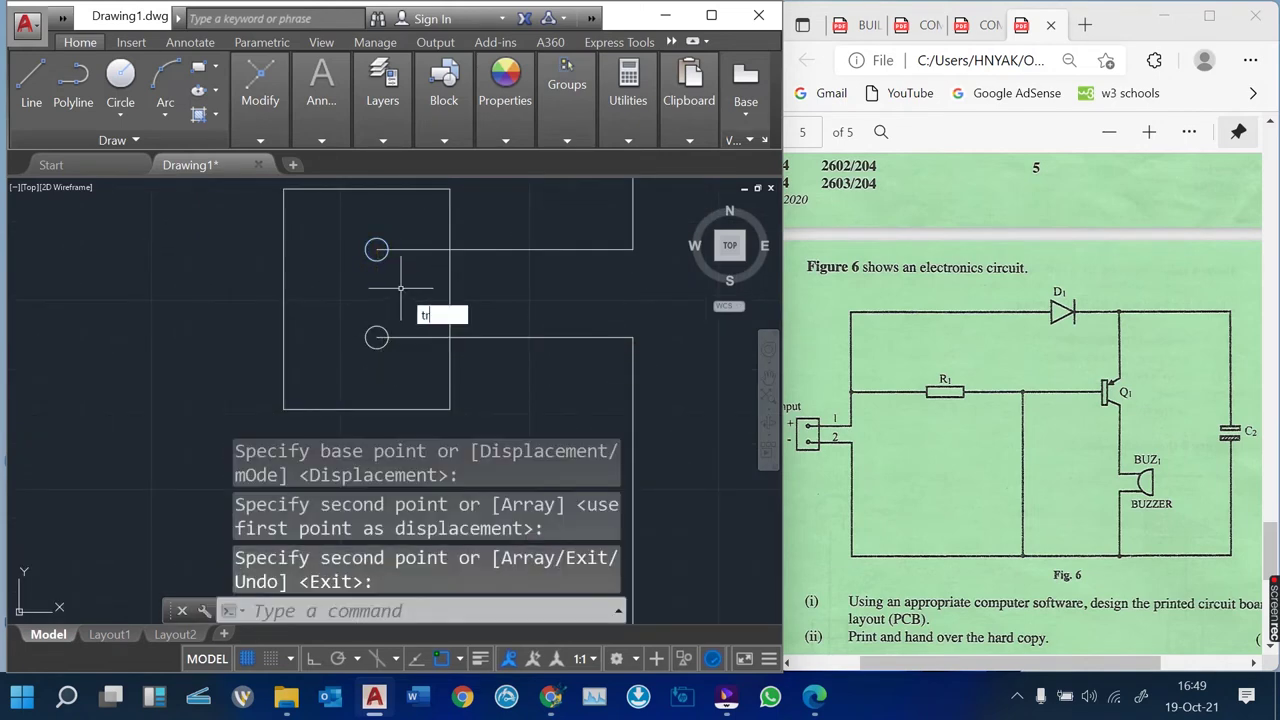
Trim away the parts of both input wires that lie inside the two terminal circles
type("tr")
key("Return")
key("Return")
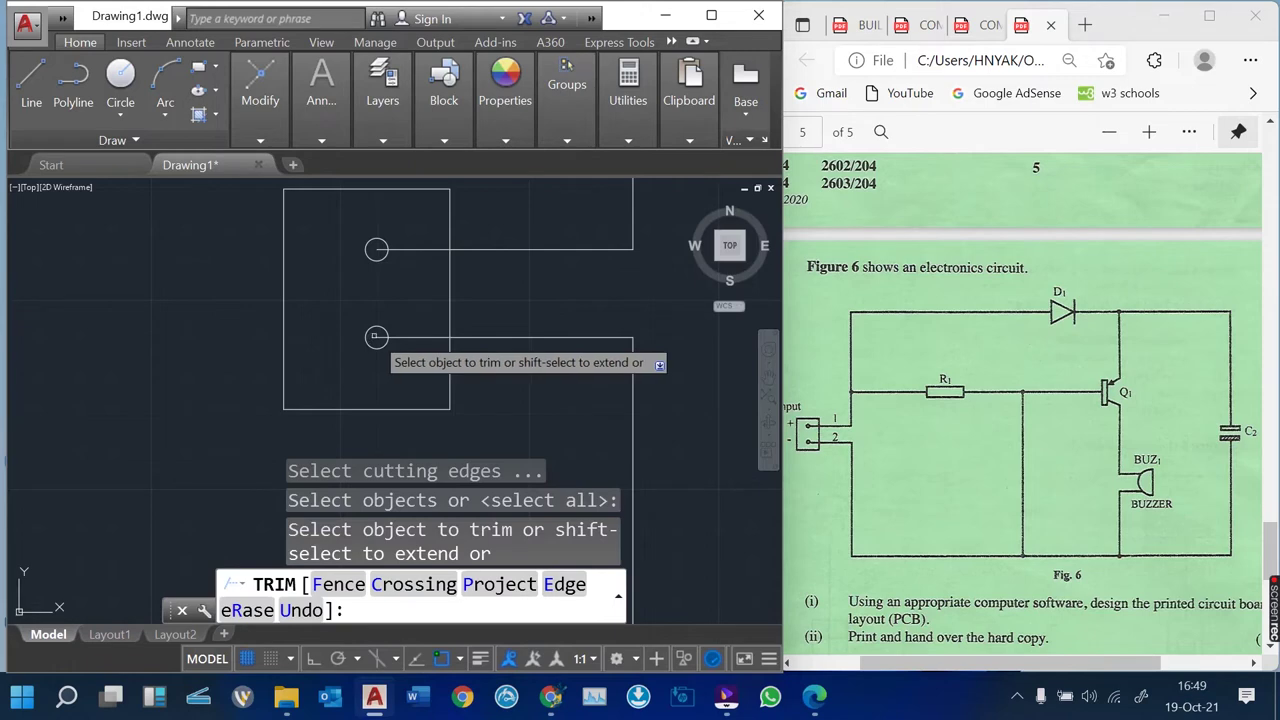
left_click(375, 336)
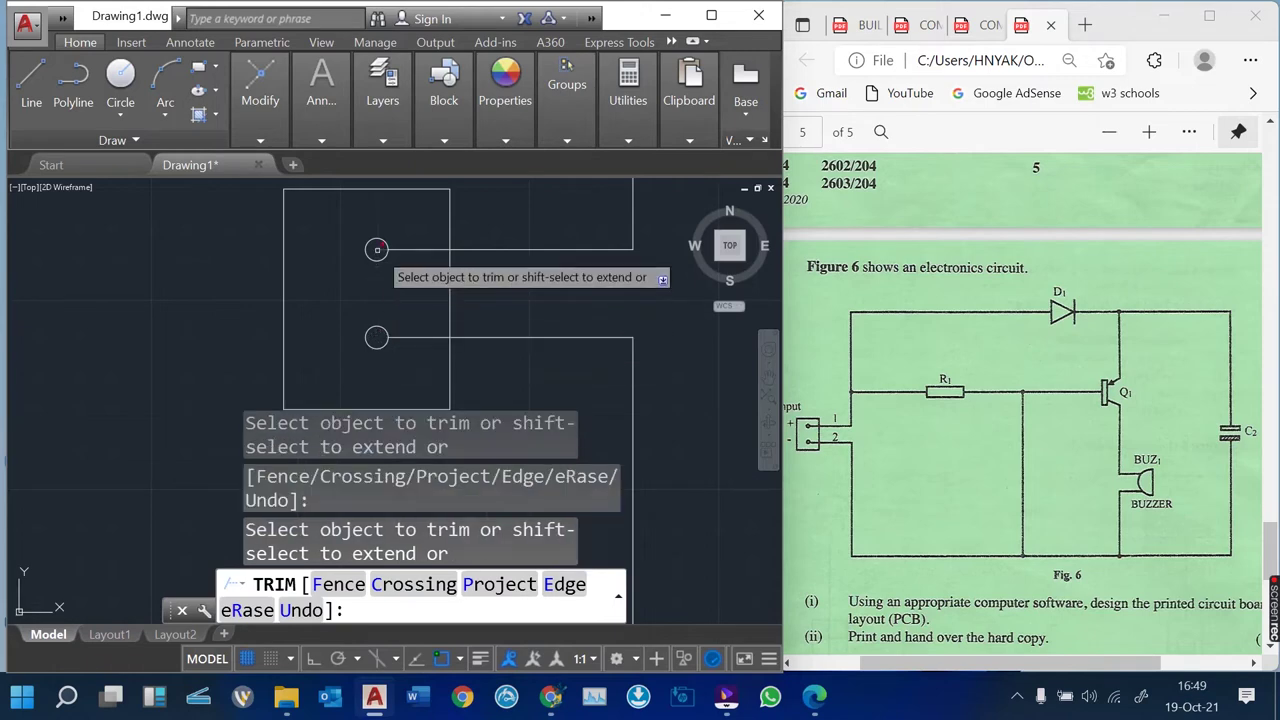
key("Return")
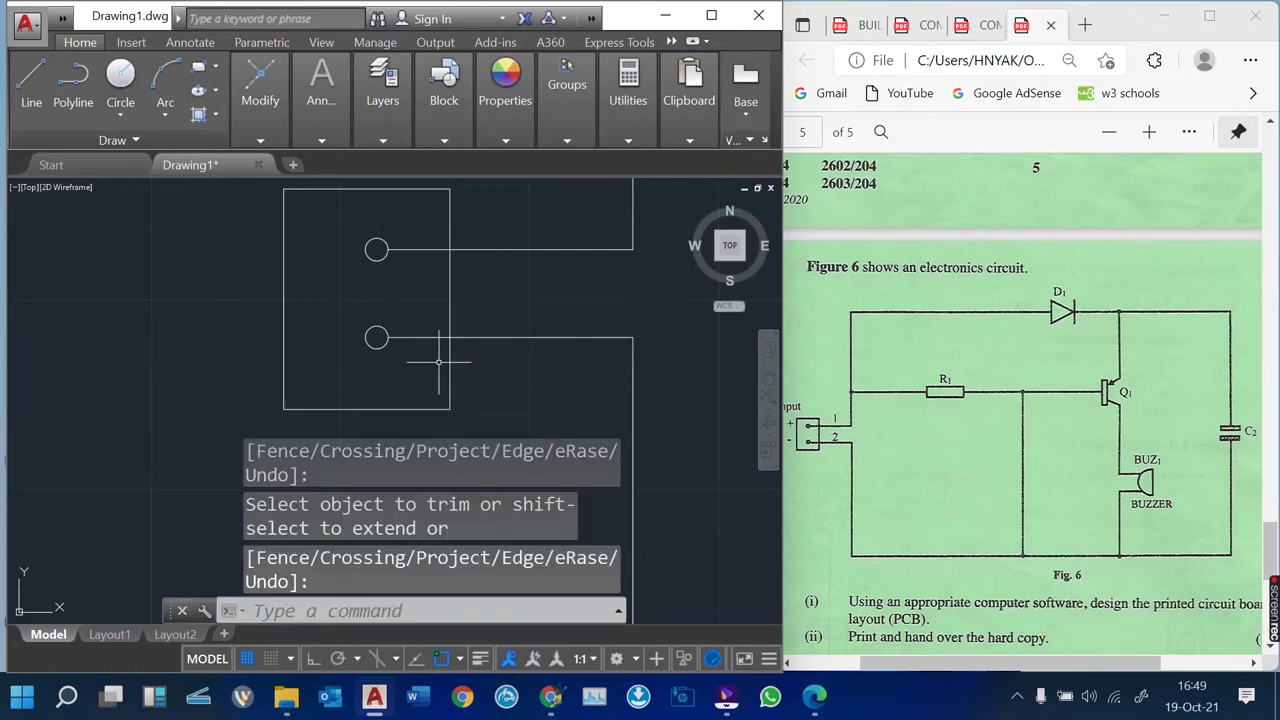
Add a multiline text "+" to the left of the upper terminal circle inside the connector rectangle
middle_click_drag(346, 279, 438, 310)
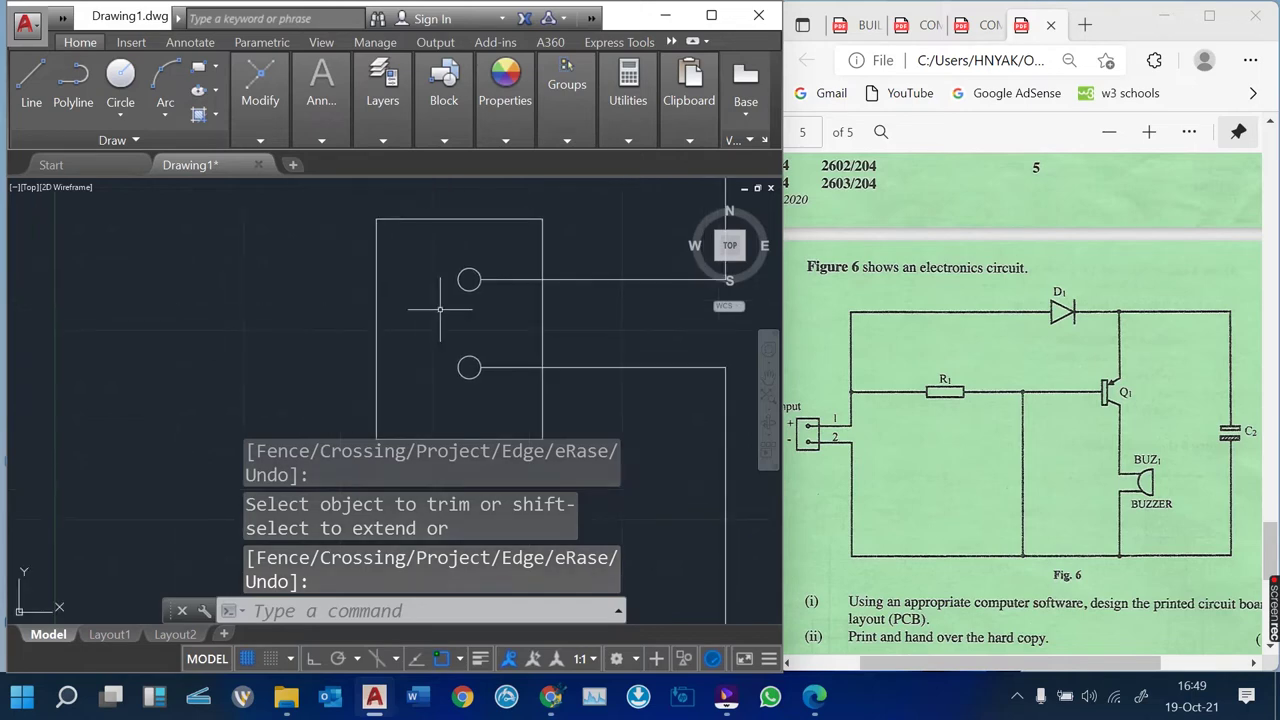
scroll(438, 270, "down", 2)
scroll(438, 270, "up", 2)
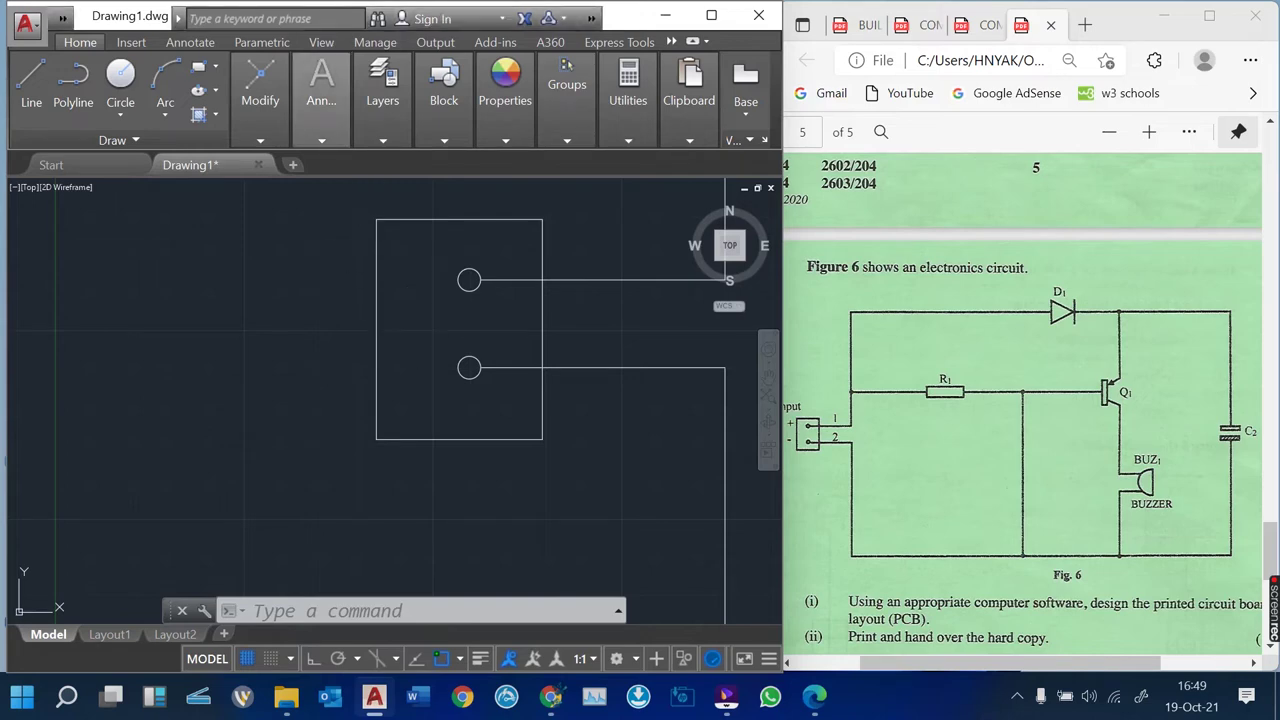
left_click(190, 42)
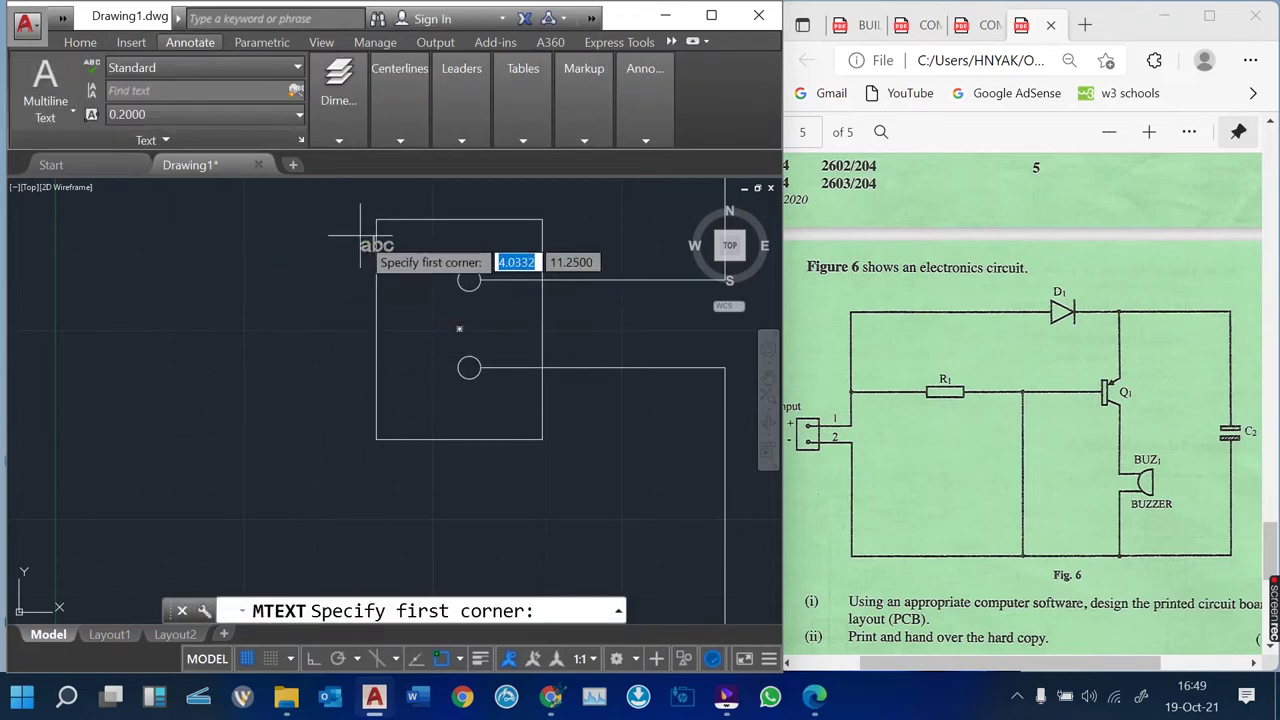
scroll(361, 237, "up", 4)
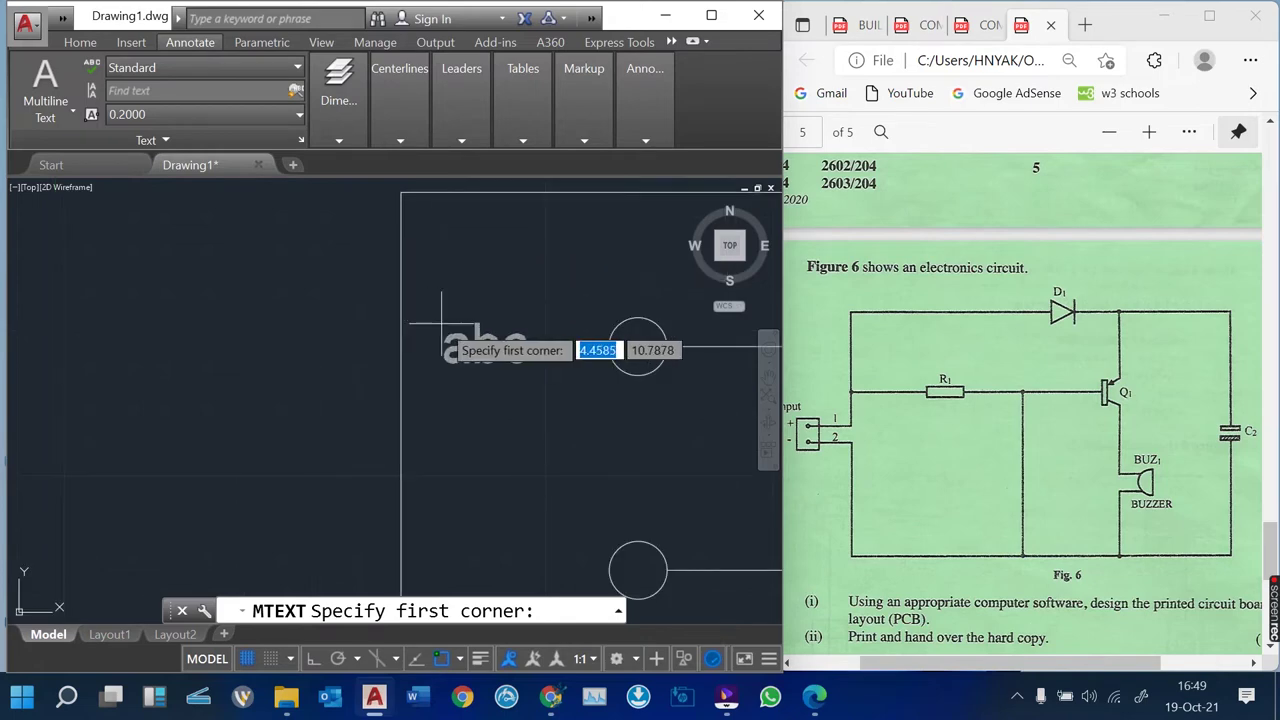
left_click(443, 324)
left_click(830, 430)
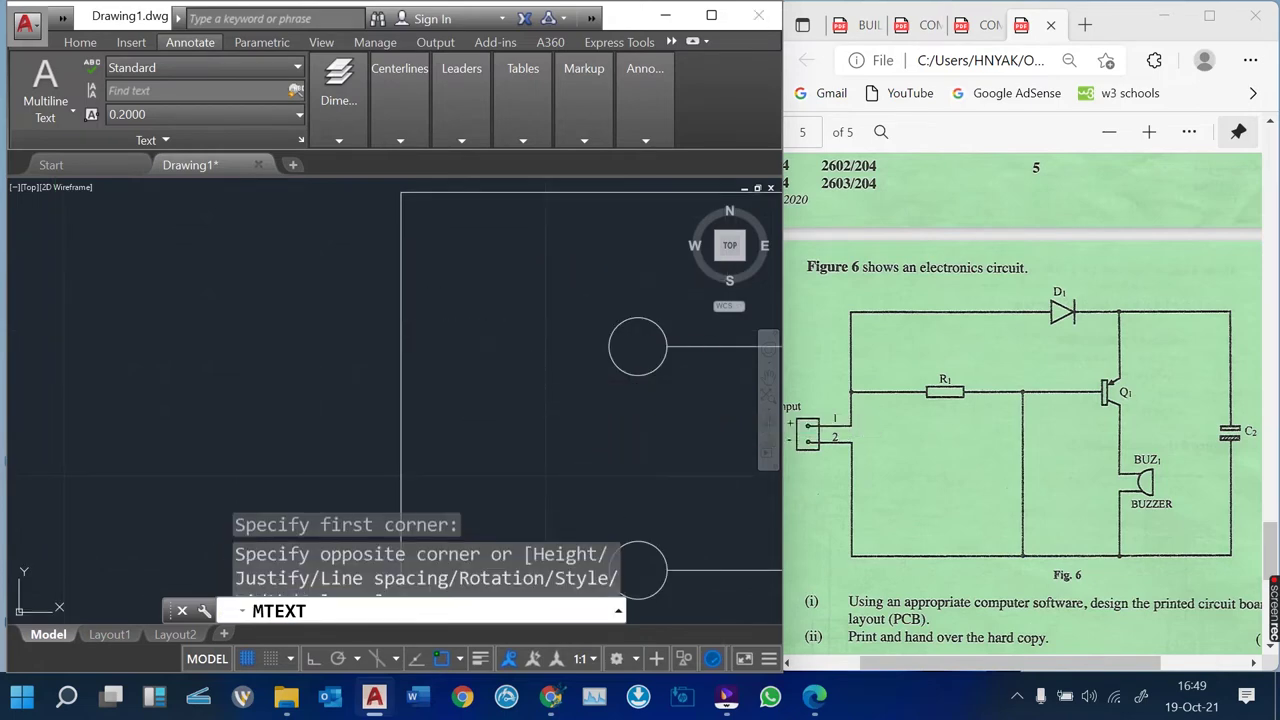
left_click(591, 387)
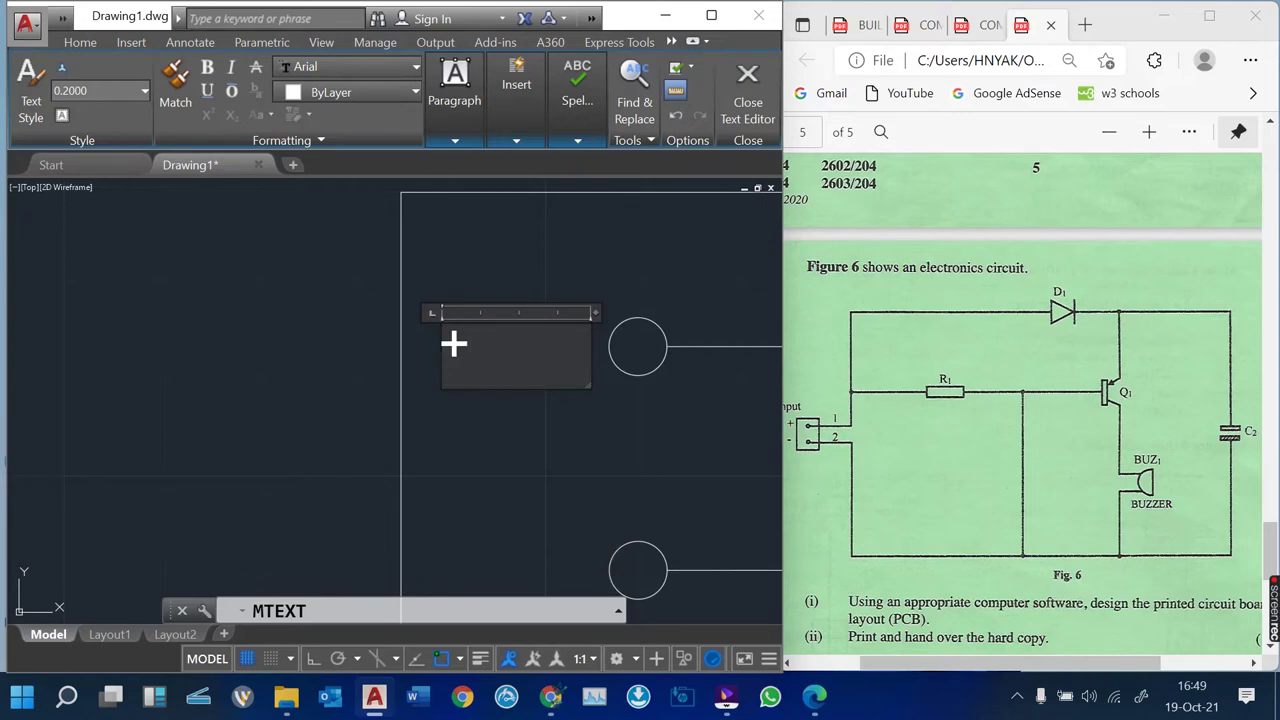
key("Escape")
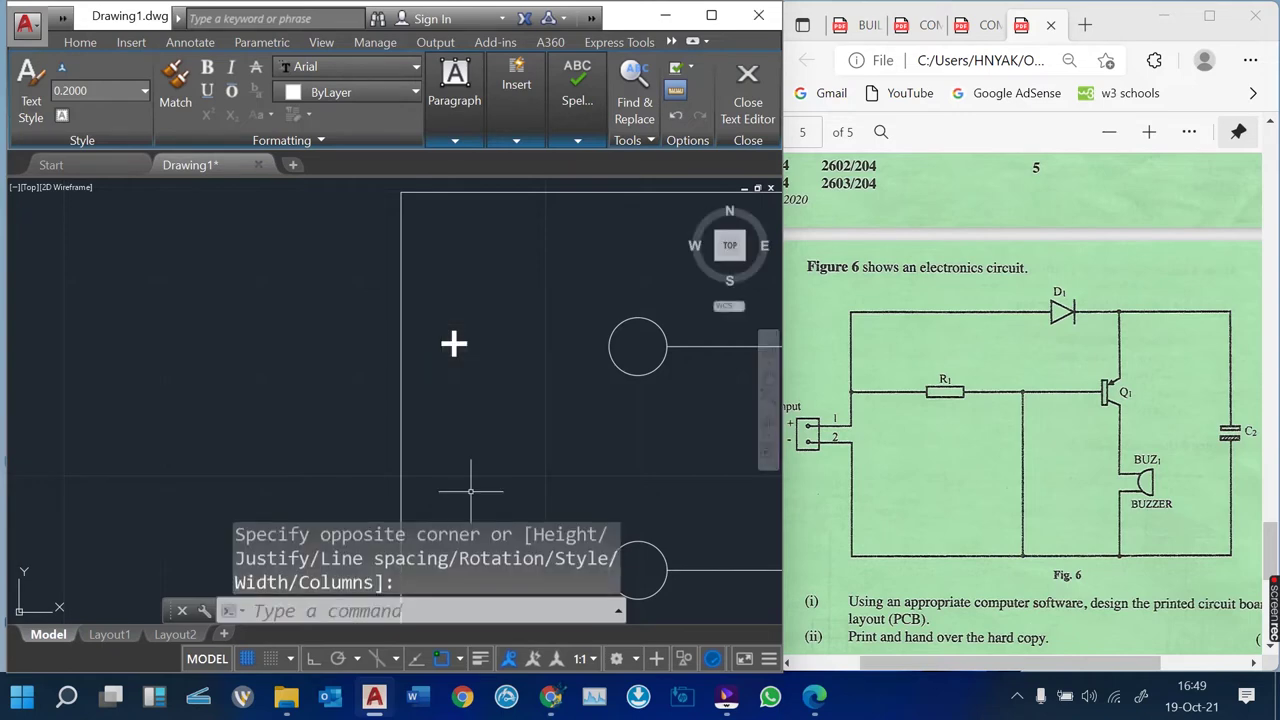
Move the "+" sign to the right, closer to the upper terminal circle
type("m")
key("space")
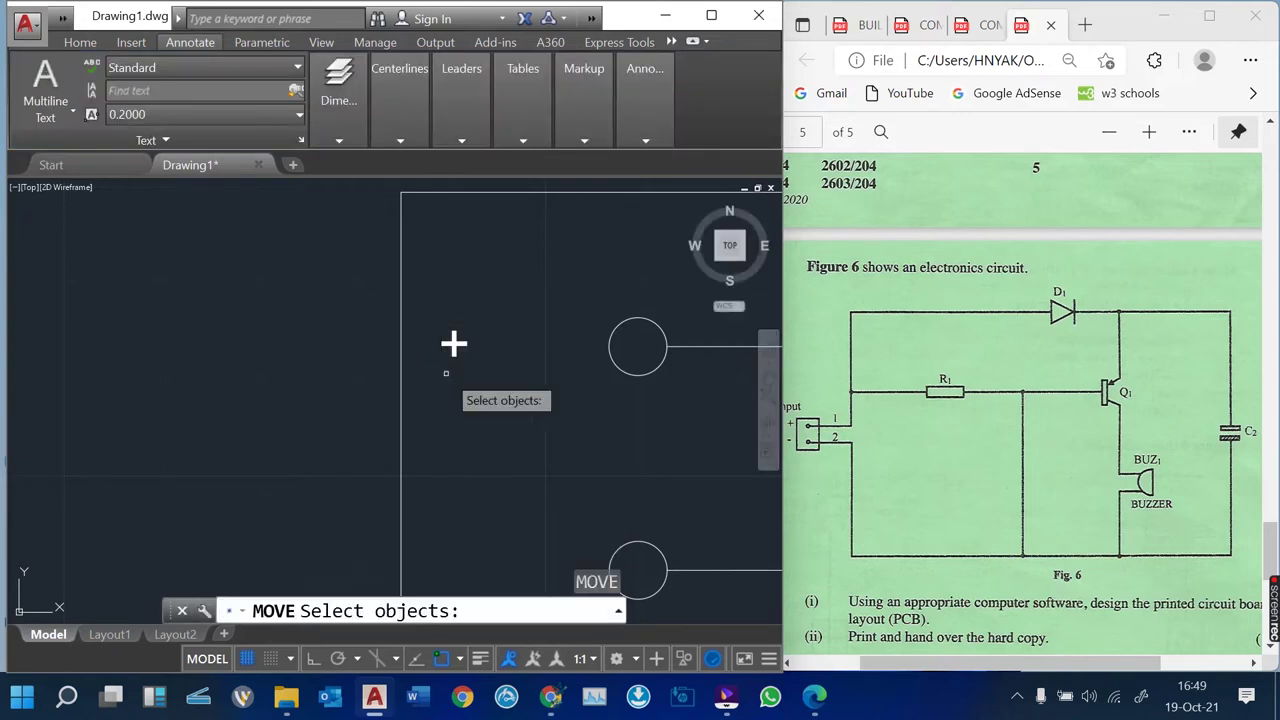
left_click(454, 344)
key("space")
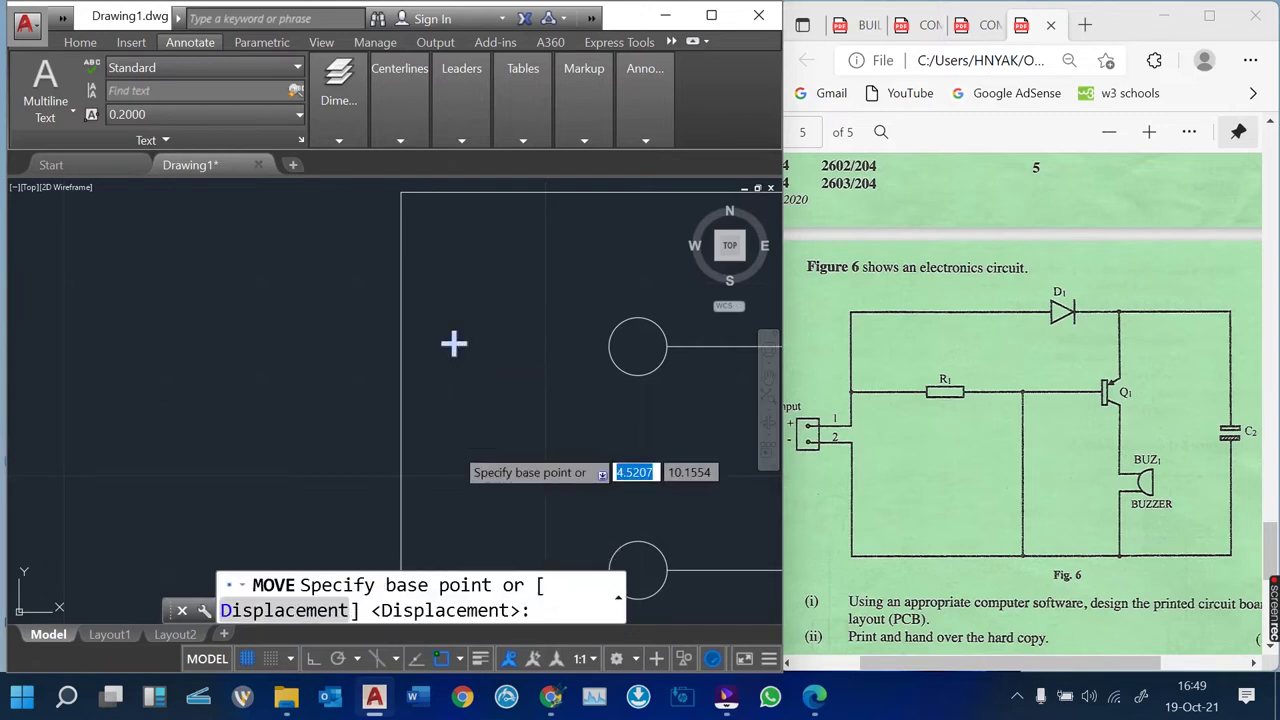
left_click(455, 447)
left_click(558, 440)
scroll(470, 271, "down", 2)
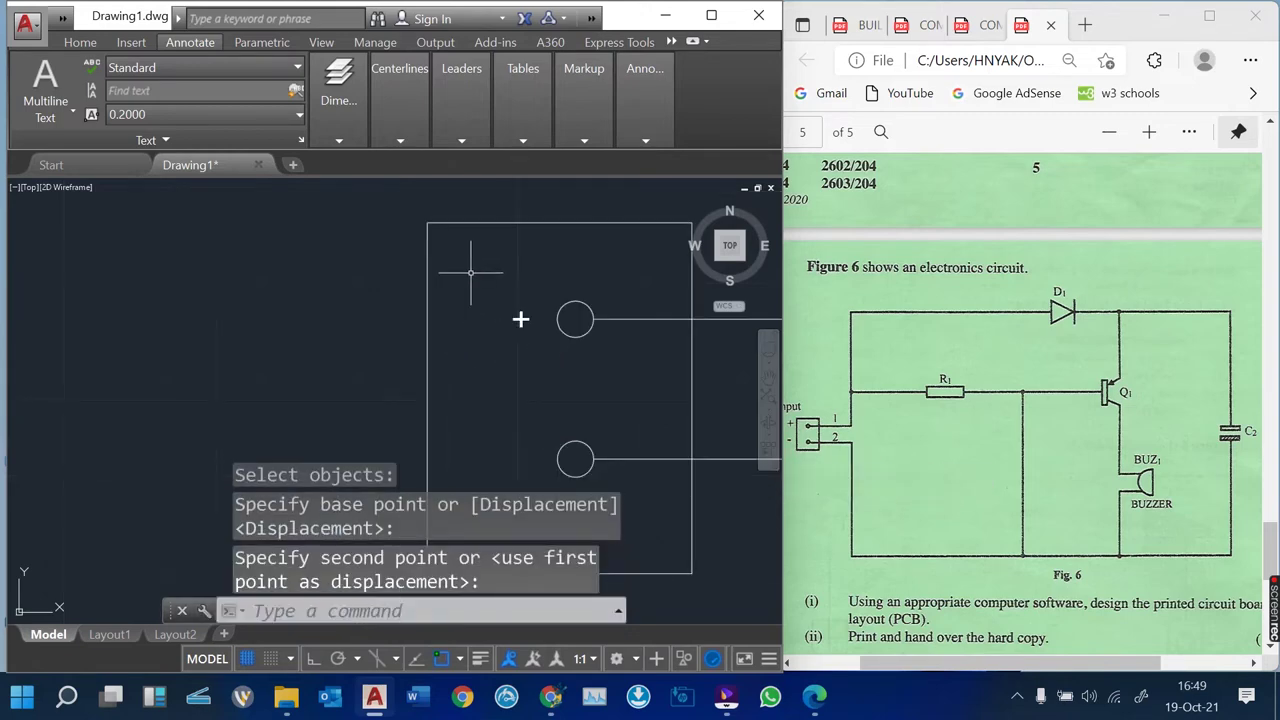
Add a multiline text "-" to the left of the lower terminal circle inside the connector rectangle
left_click(45, 90)
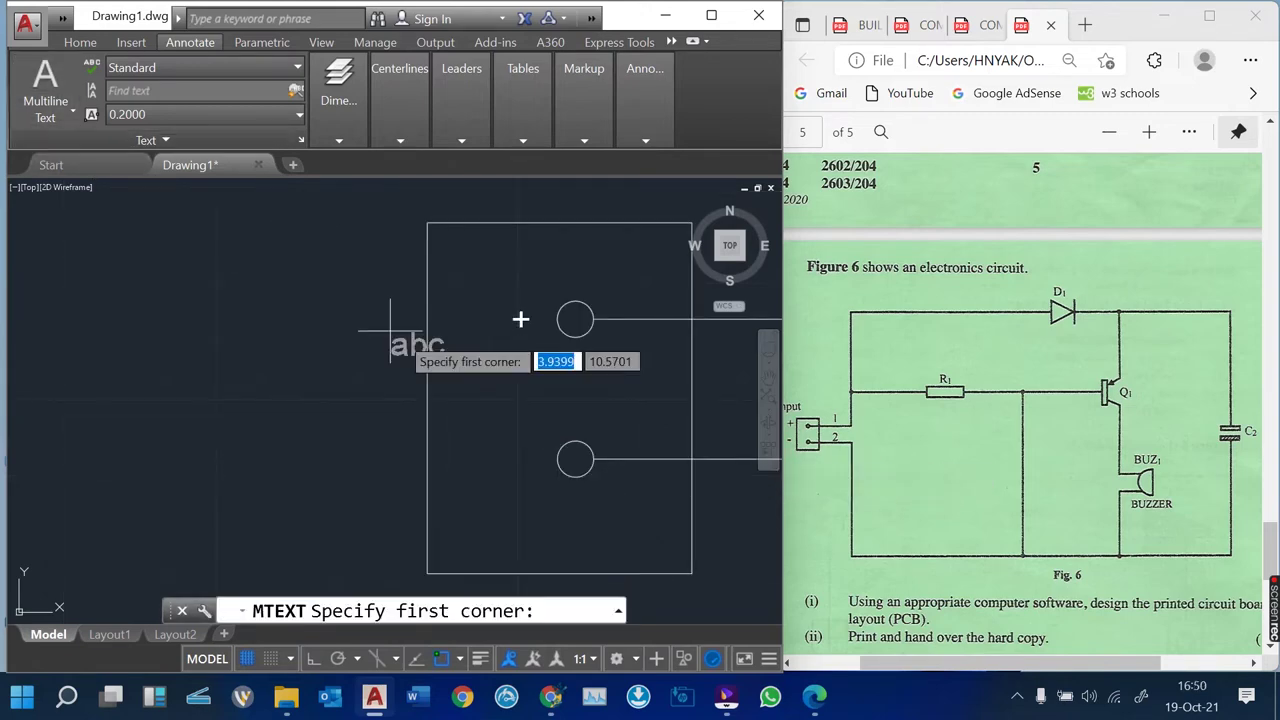
left_click(476, 450)
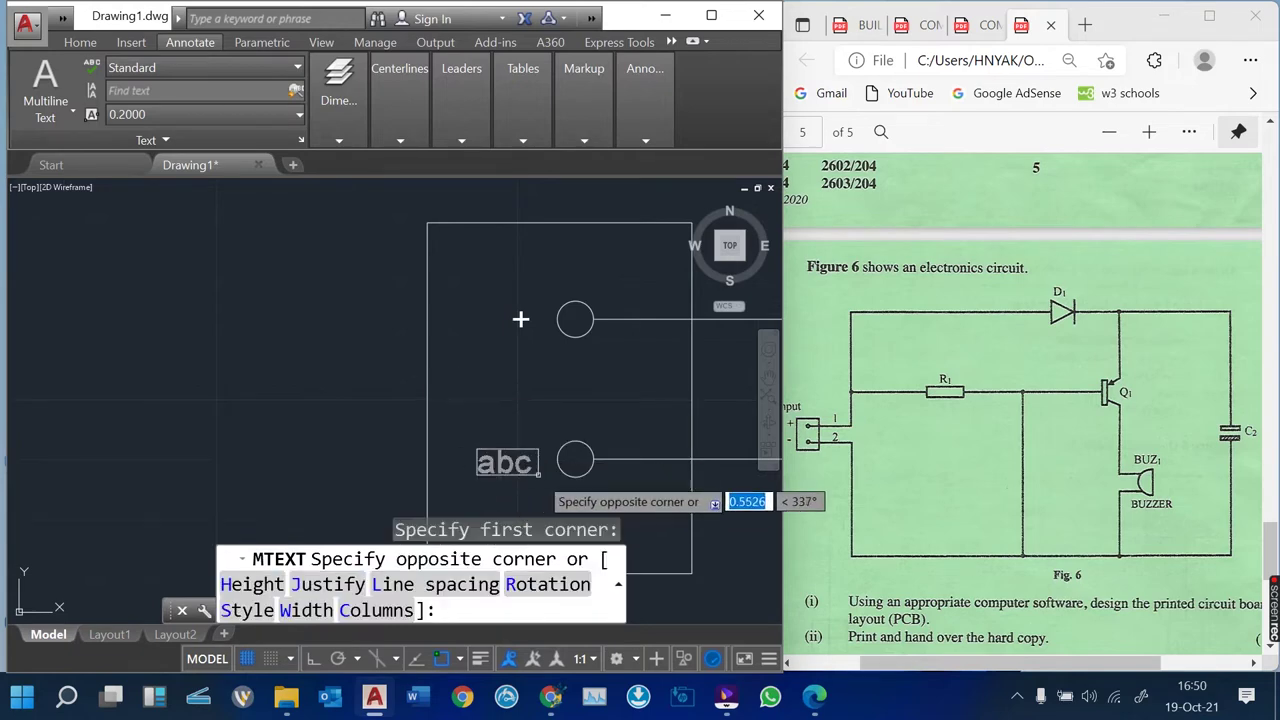
left_click(540, 478)
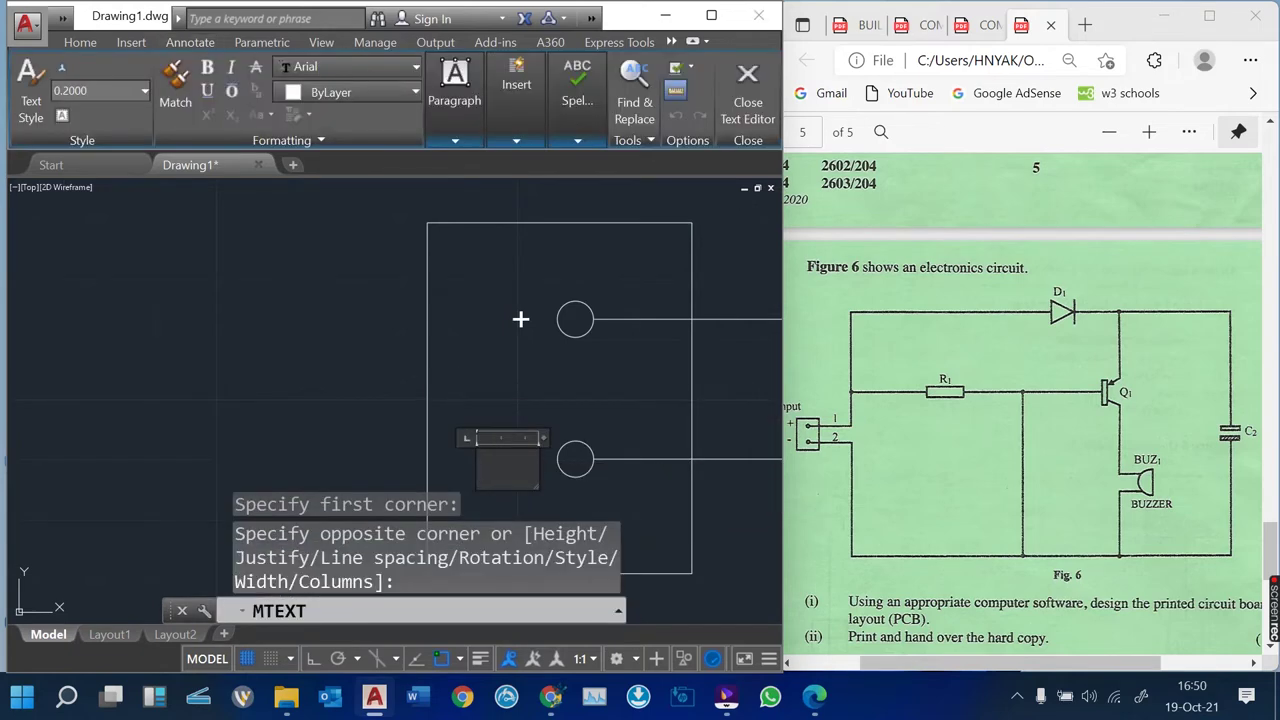
key("Escape")
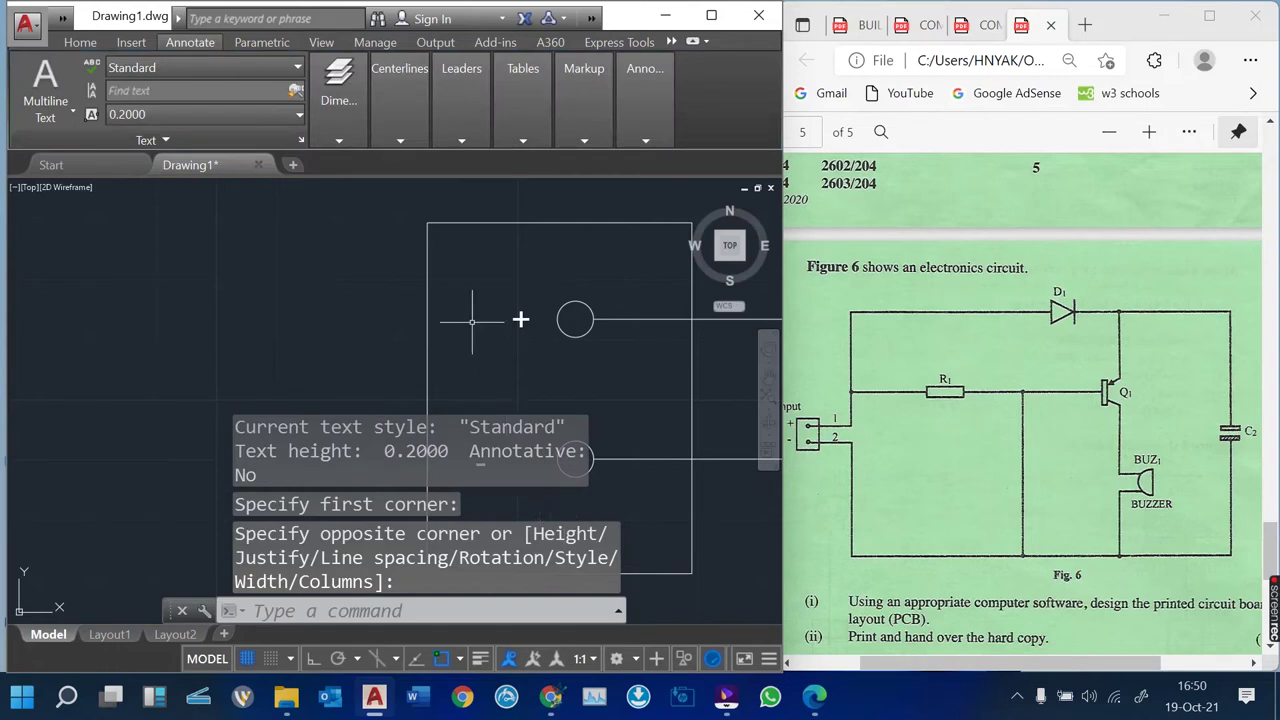
Move the "-" sign to the right, closer to the lower terminal circle
scroll(472, 320, "up", 2)
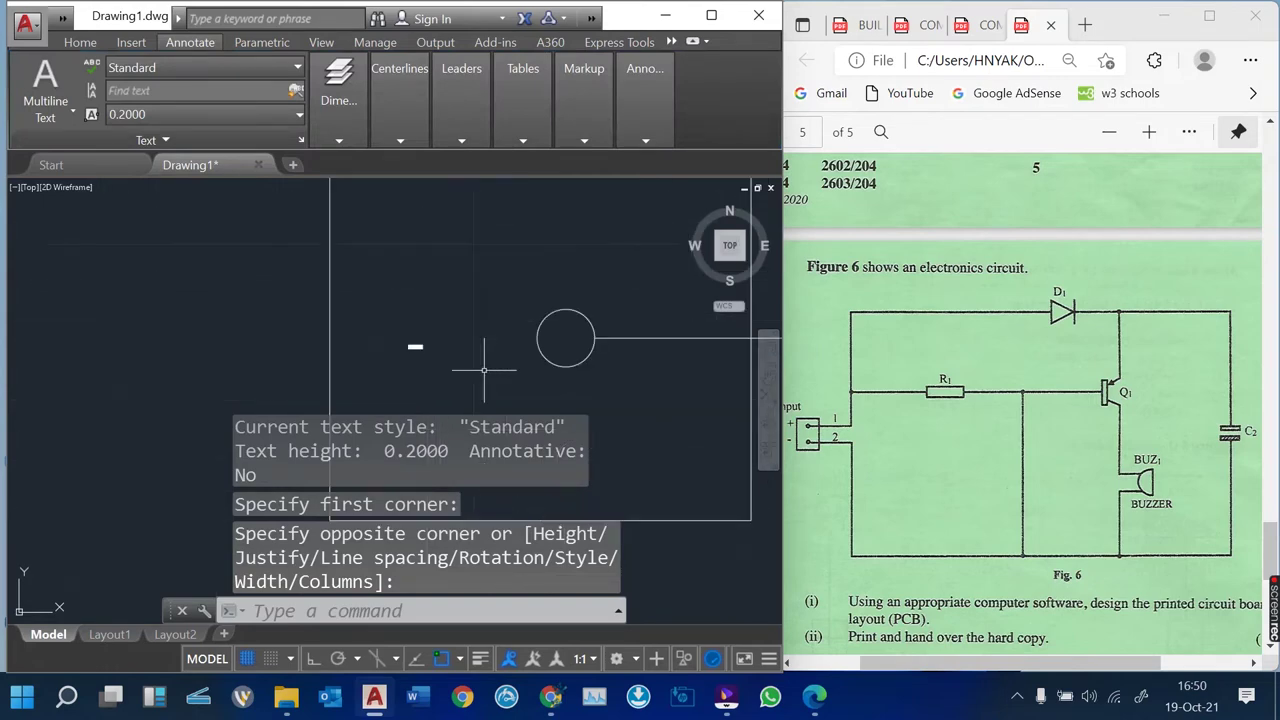
key("Return")
left_click(414, 349)
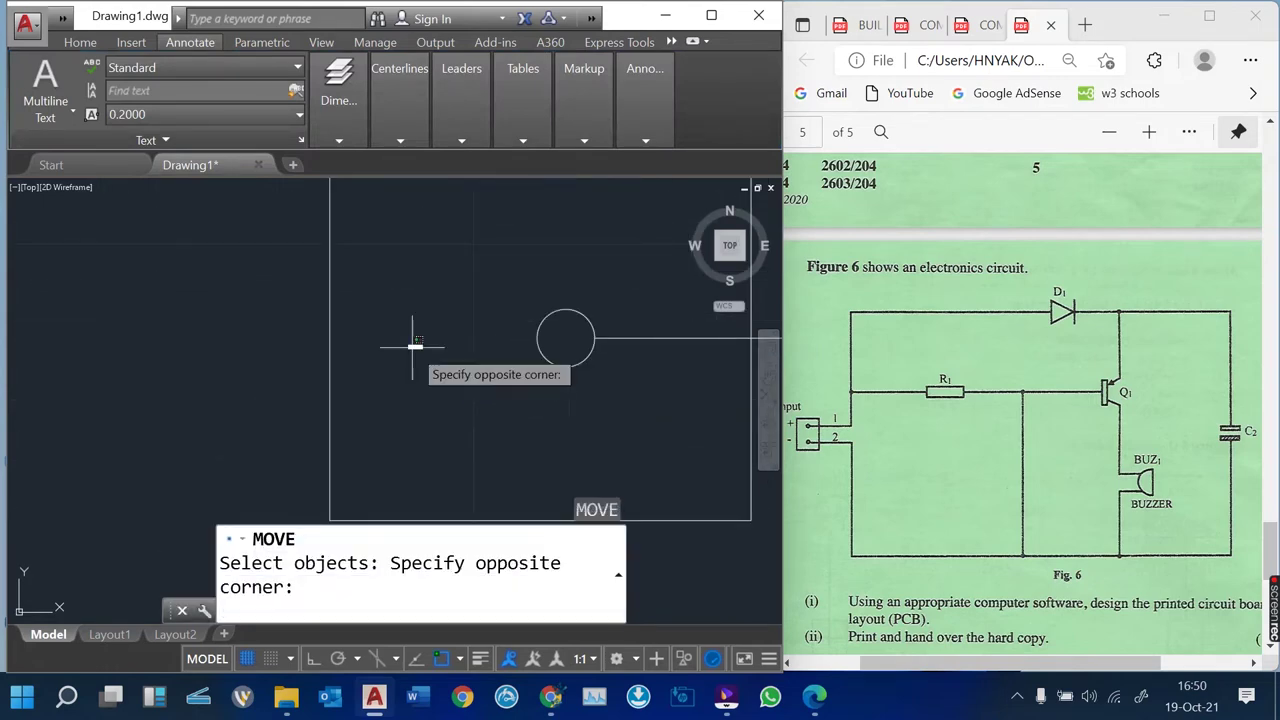
left_click(400, 370)
key("Return")
left_click(401, 393)
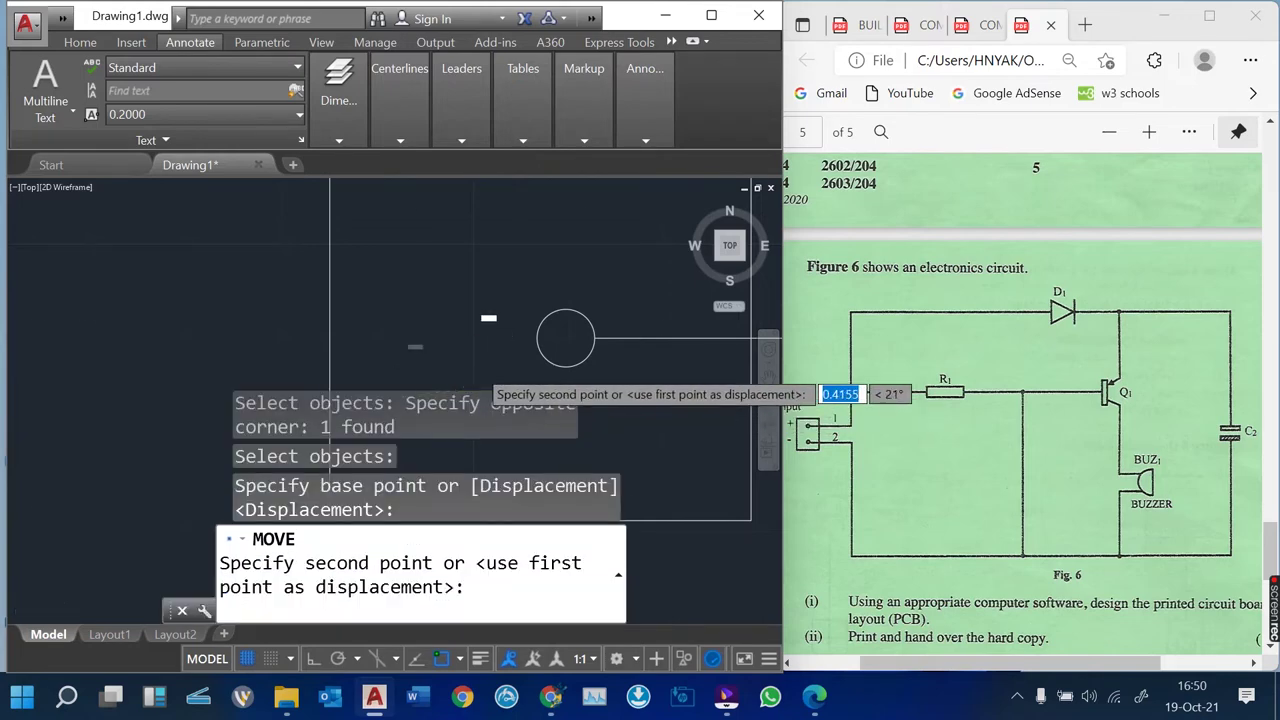
scroll(482, 355, "down", 4)
left_click(483, 357)
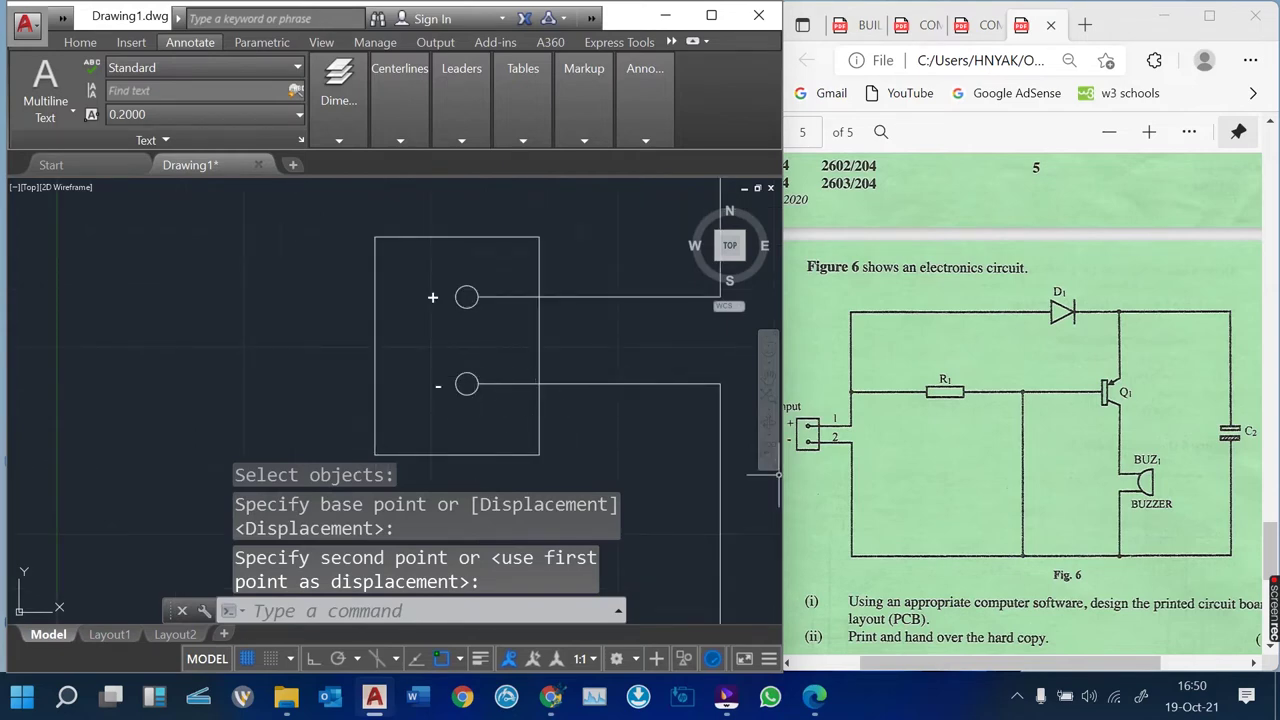
Add a multiline text "1" just above the connector's upper wire, near its corner
scroll(369, 355, "down", 3)
scroll(602, 326, "up", 3)
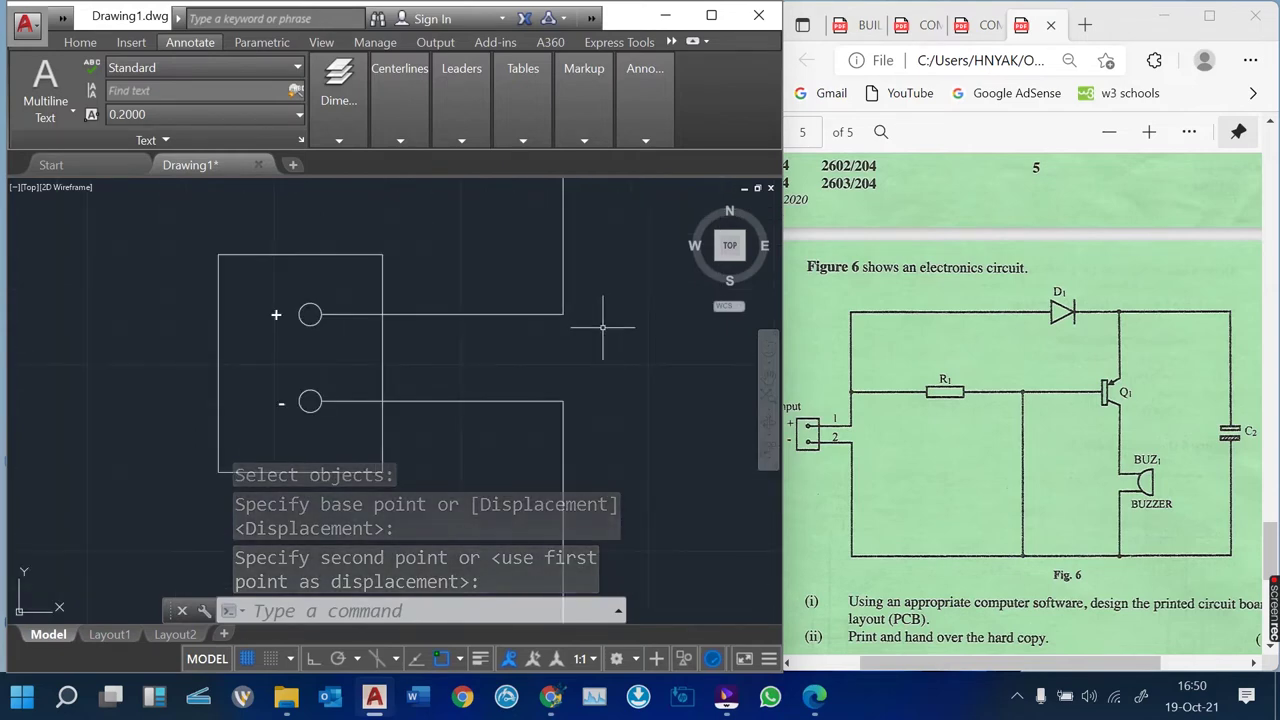
left_click(45, 90)
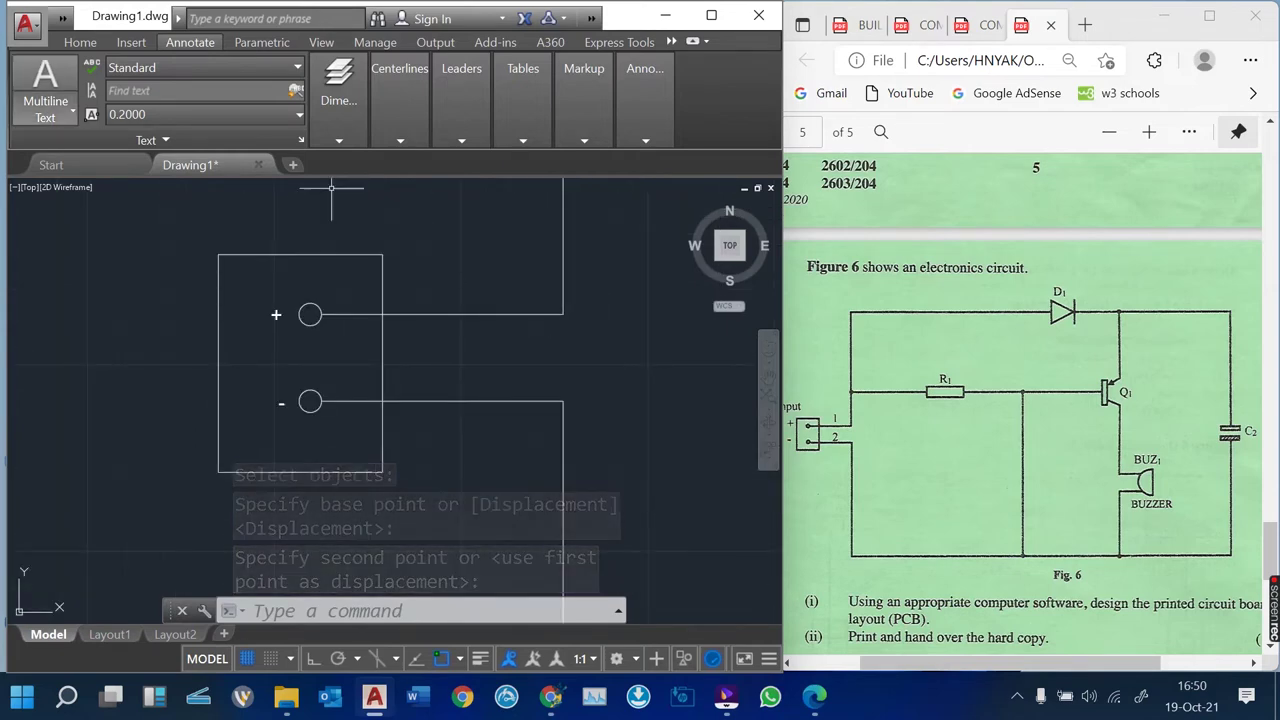
scroll(505, 310, "up", 2)
left_click(476, 270)
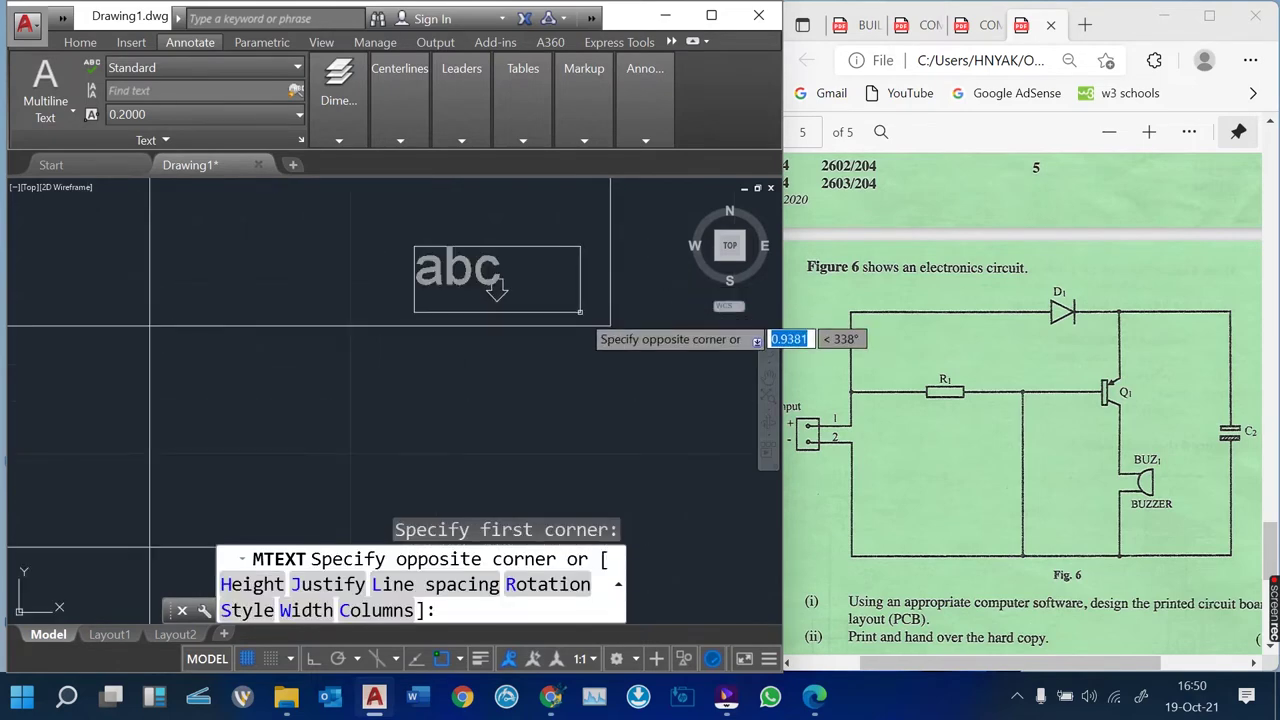
left_click(584, 314)
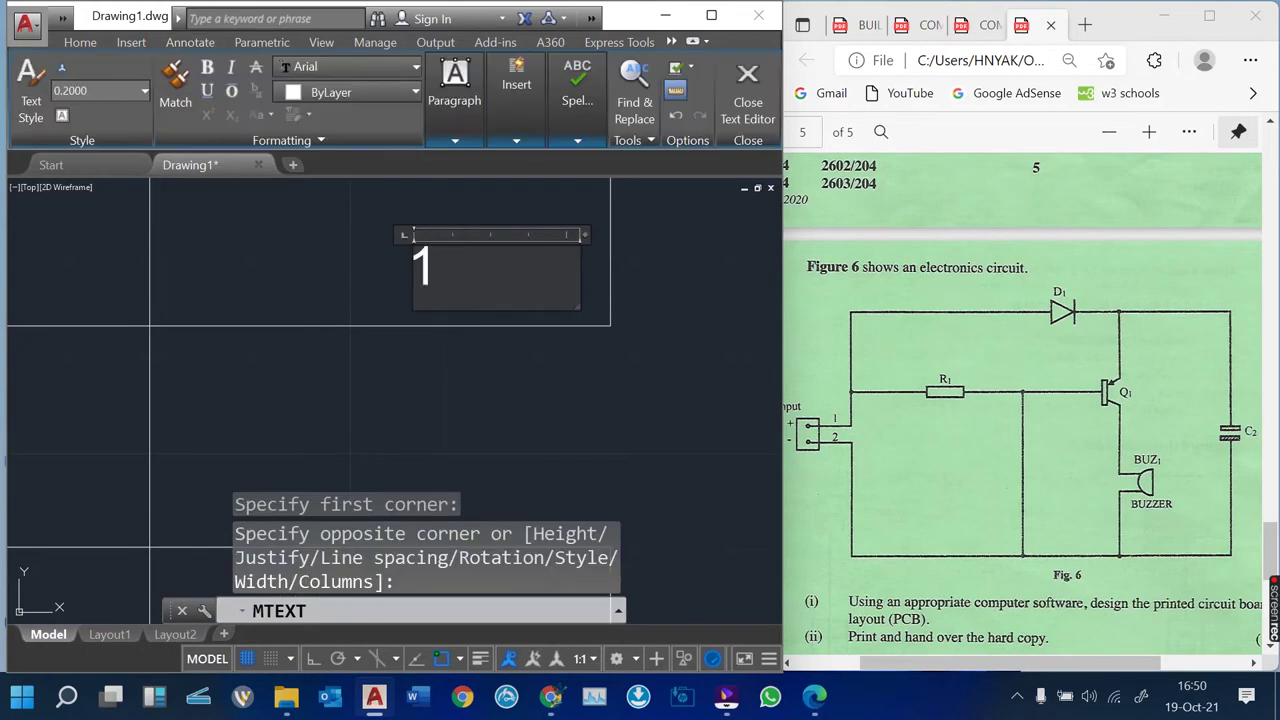
left_click(489, 210)
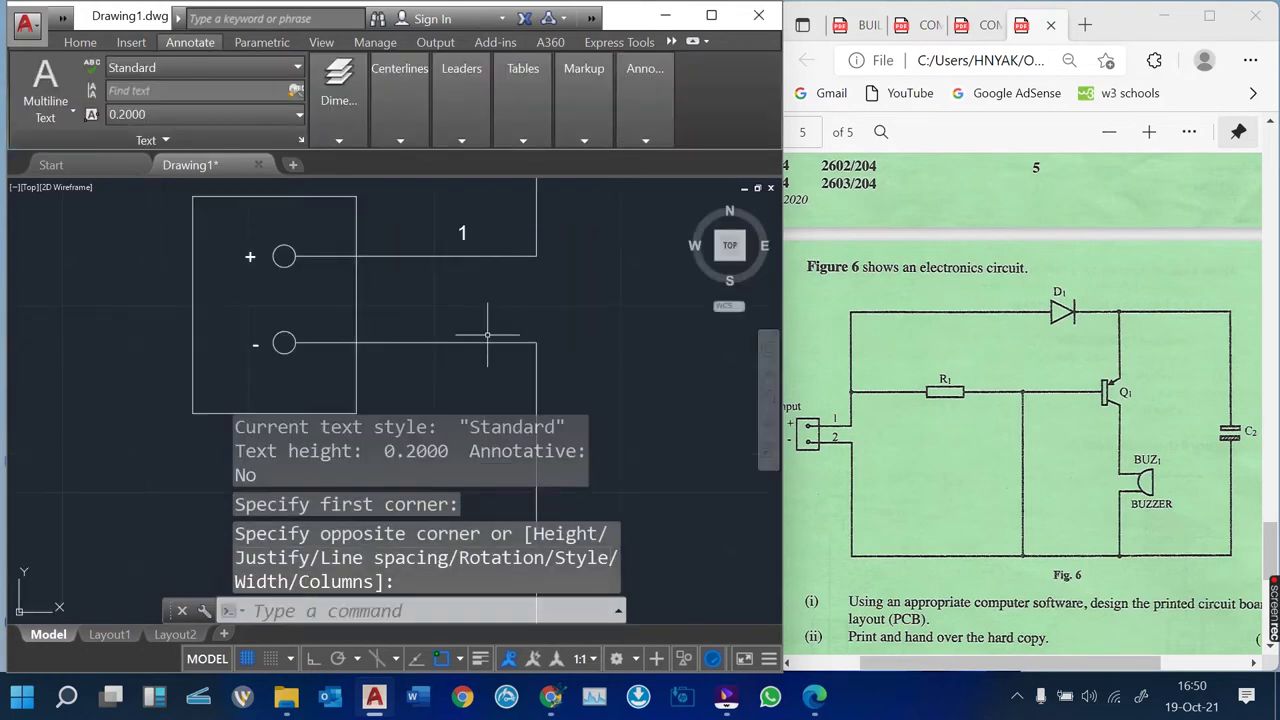
Add a multiline text "2" just below the connector's lower wire
key("Return")
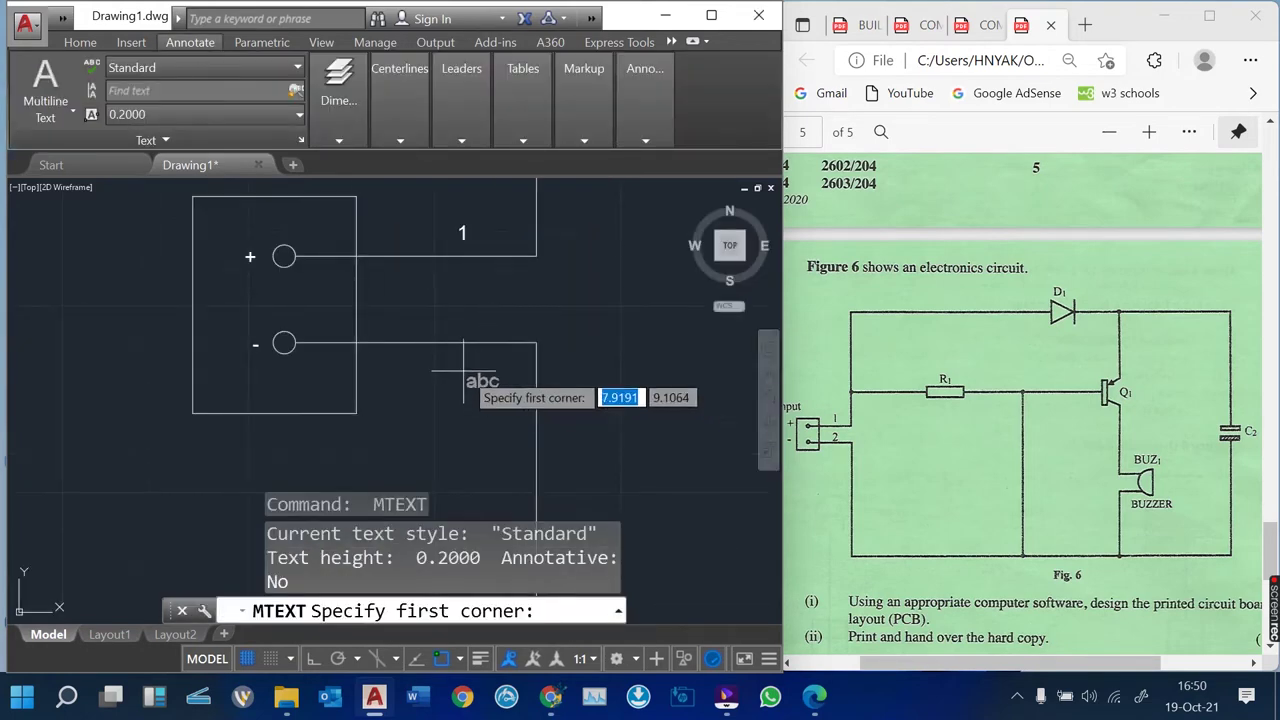
left_click(444, 365)
left_click(455, 388)
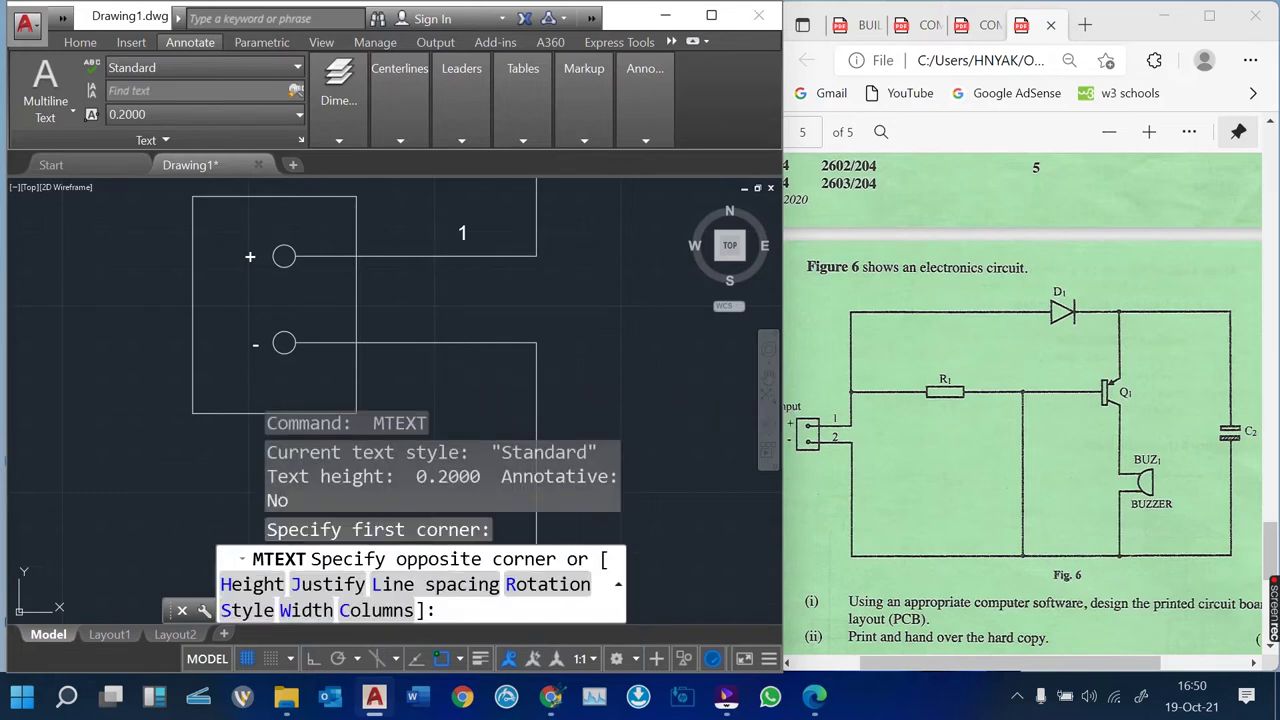
left_click(473, 405)
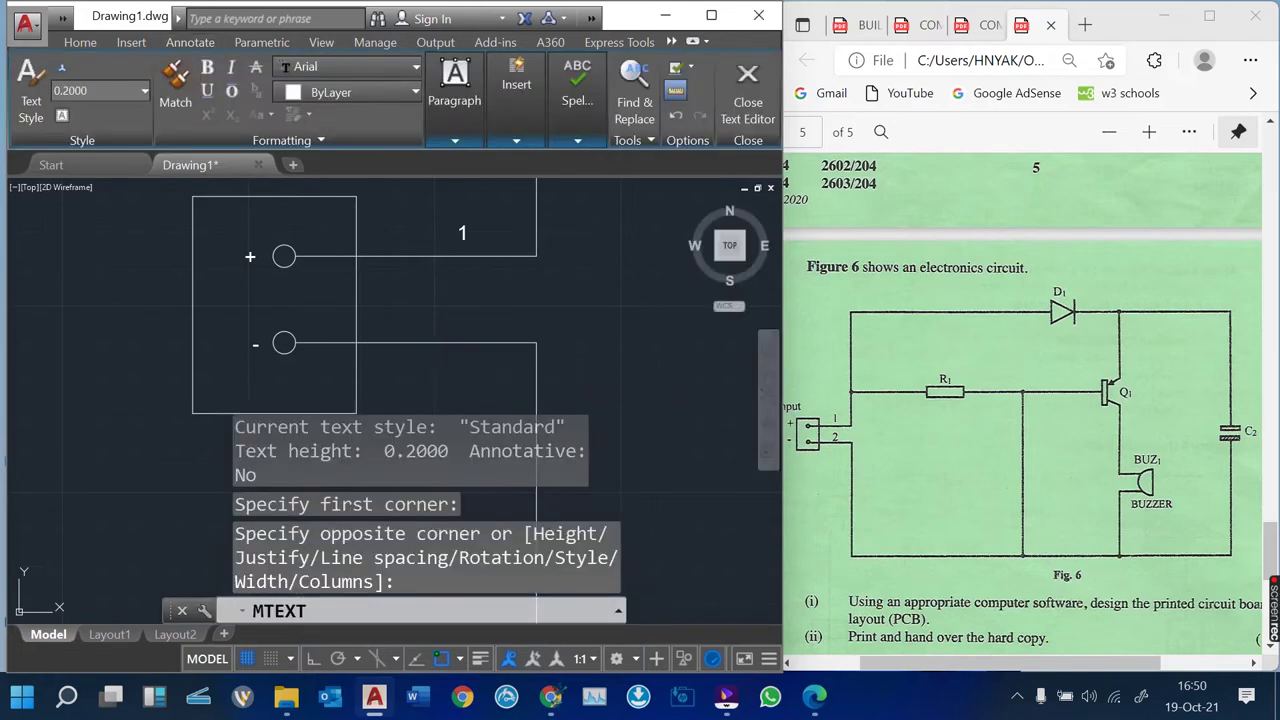
middle_click_drag(480, 385, 404, 359)
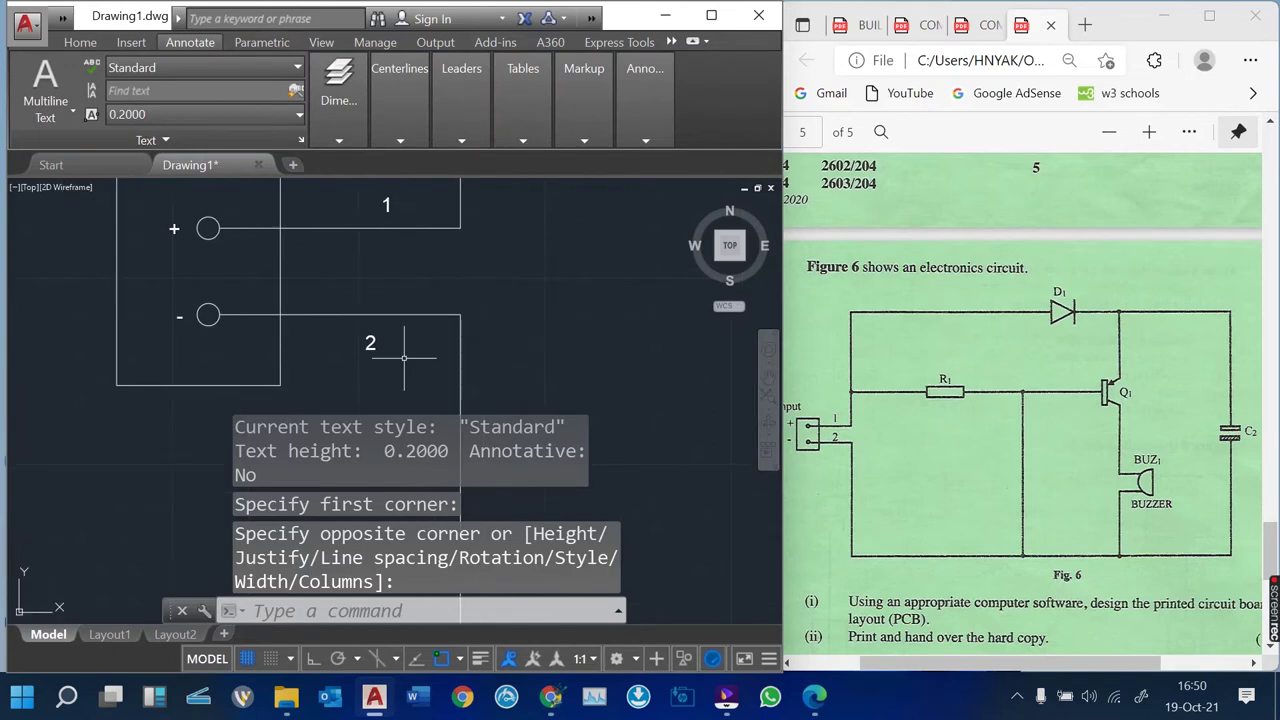
Move the "2" label slightly to the right along the lower connector wire
type("m")
key("Return")
left_click(370, 343)
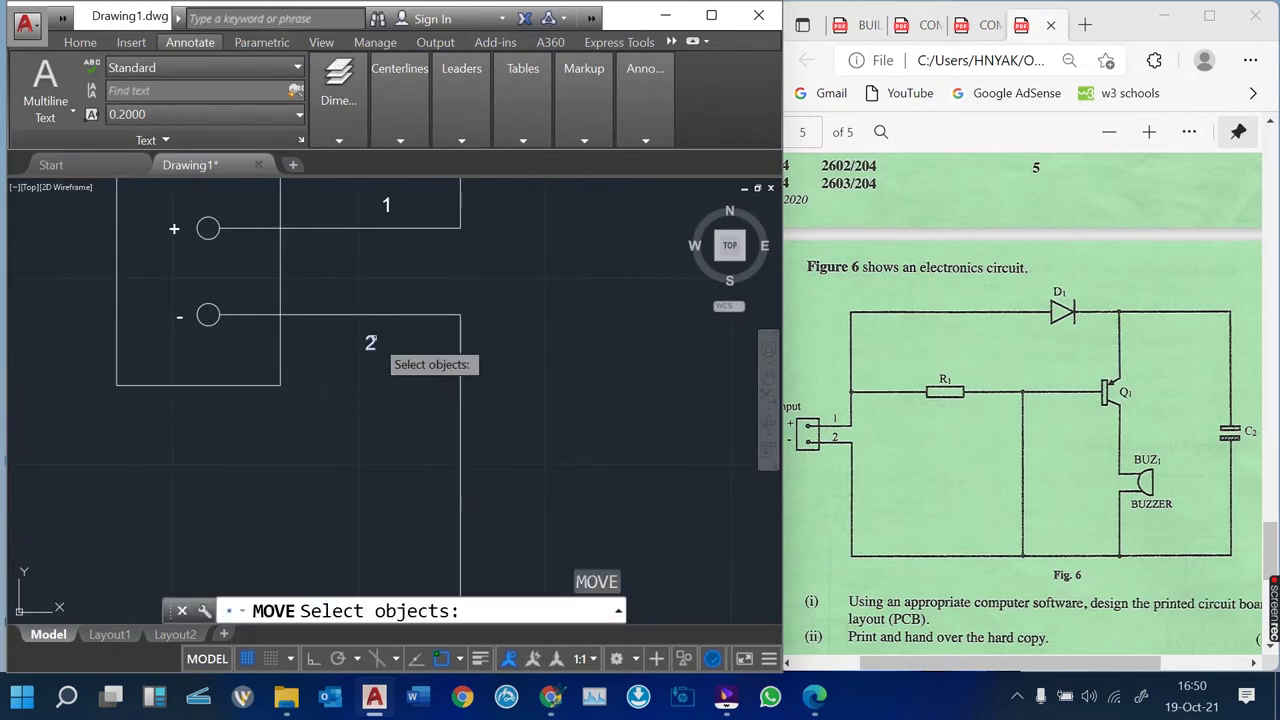
key("Return")
left_click(377, 388)
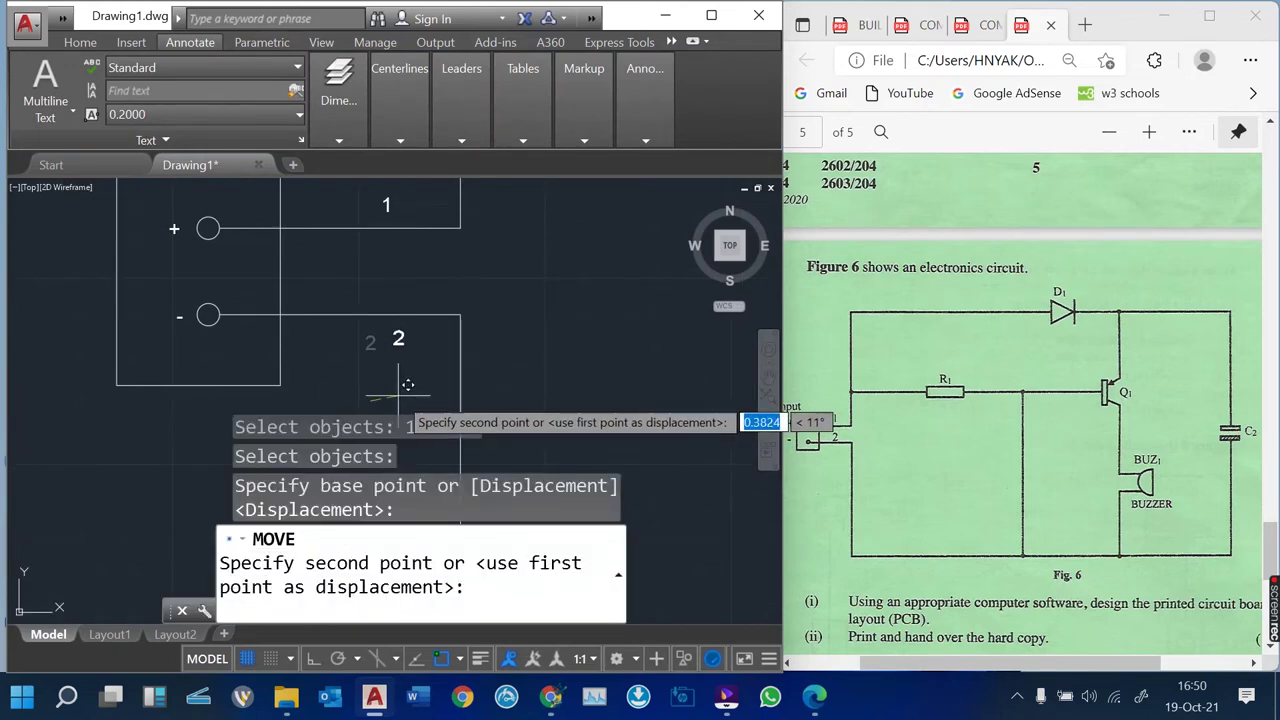
left_click(405, 385)
Move the "1" label slightly right and down, closer to the upper wire and in line with the "2"
key("Return")
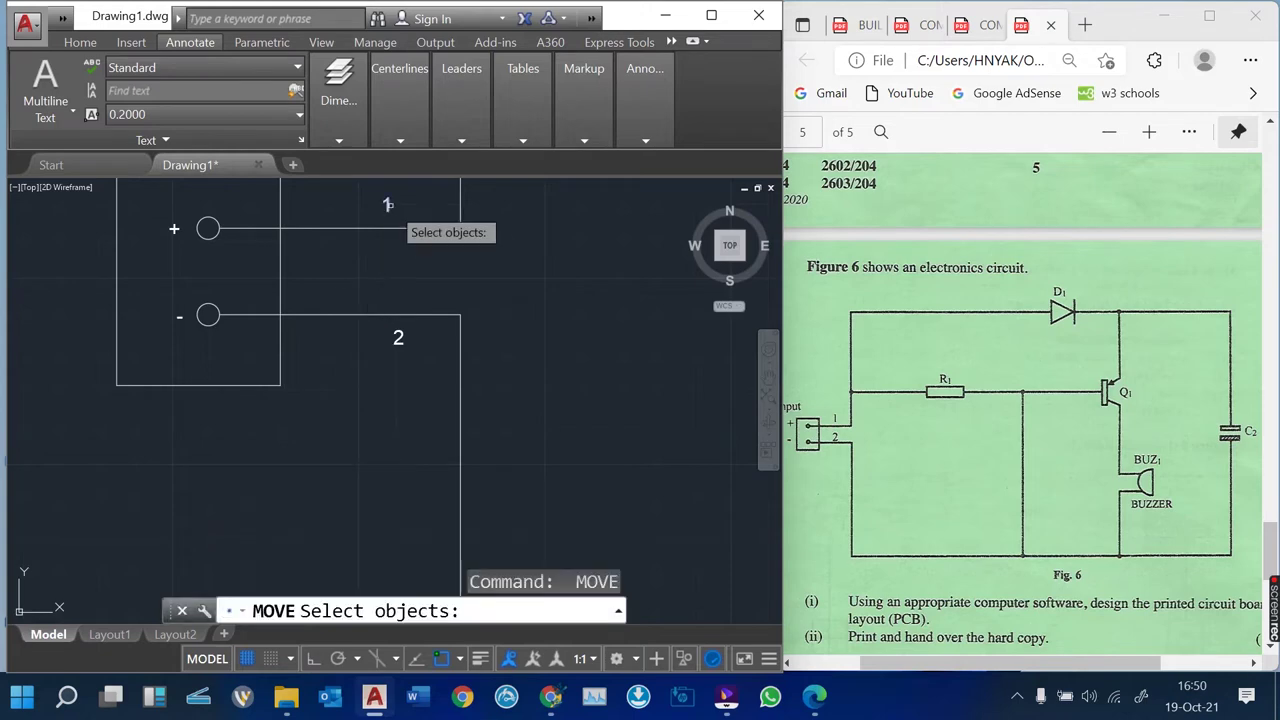
left_click(389, 204)
key("Return")
left_click(423, 272)
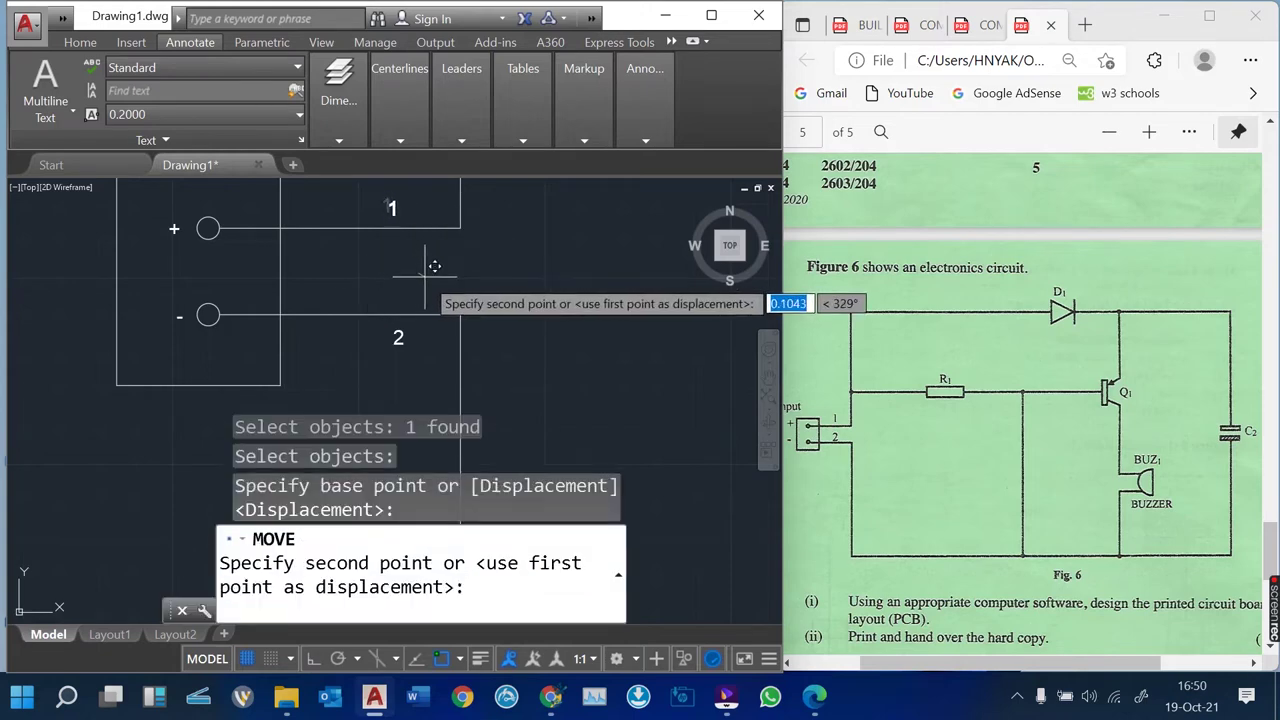
left_click(428, 274)
Add a multiline text "R1" centred just above the resistor rectangle
scroll(338, 359, "down", 2)
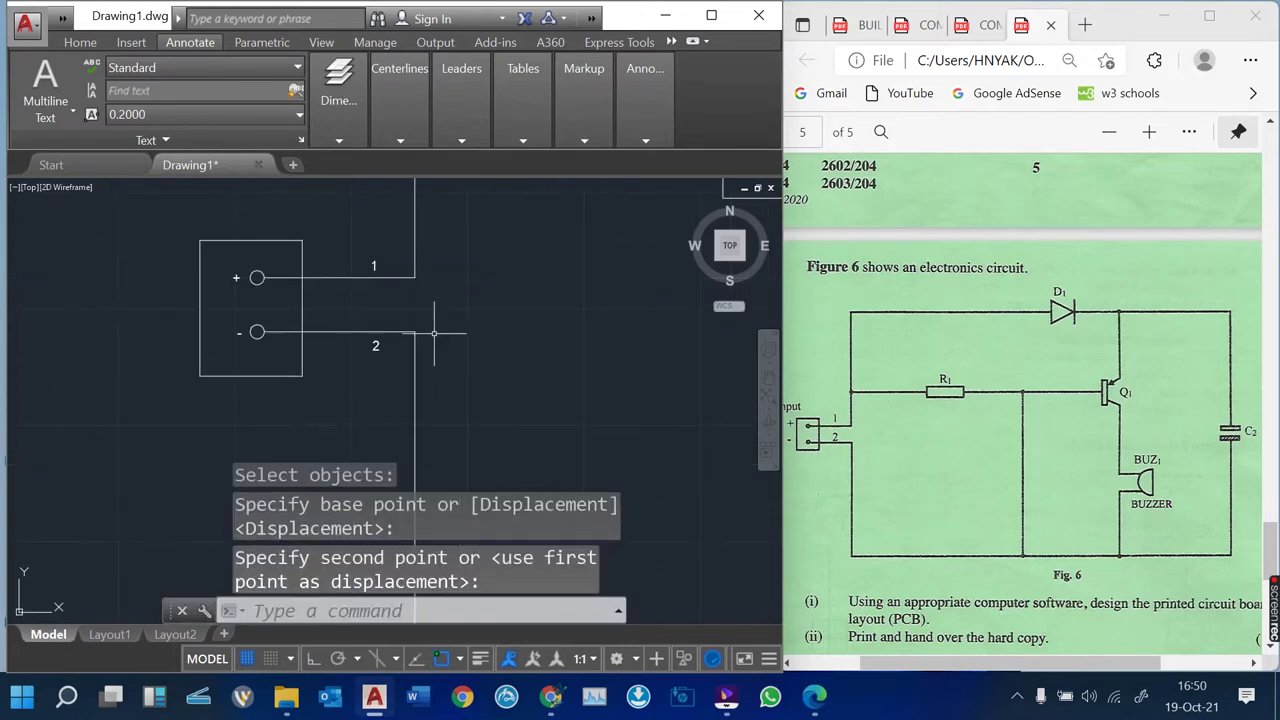
scroll(366, 246, "up", 4)
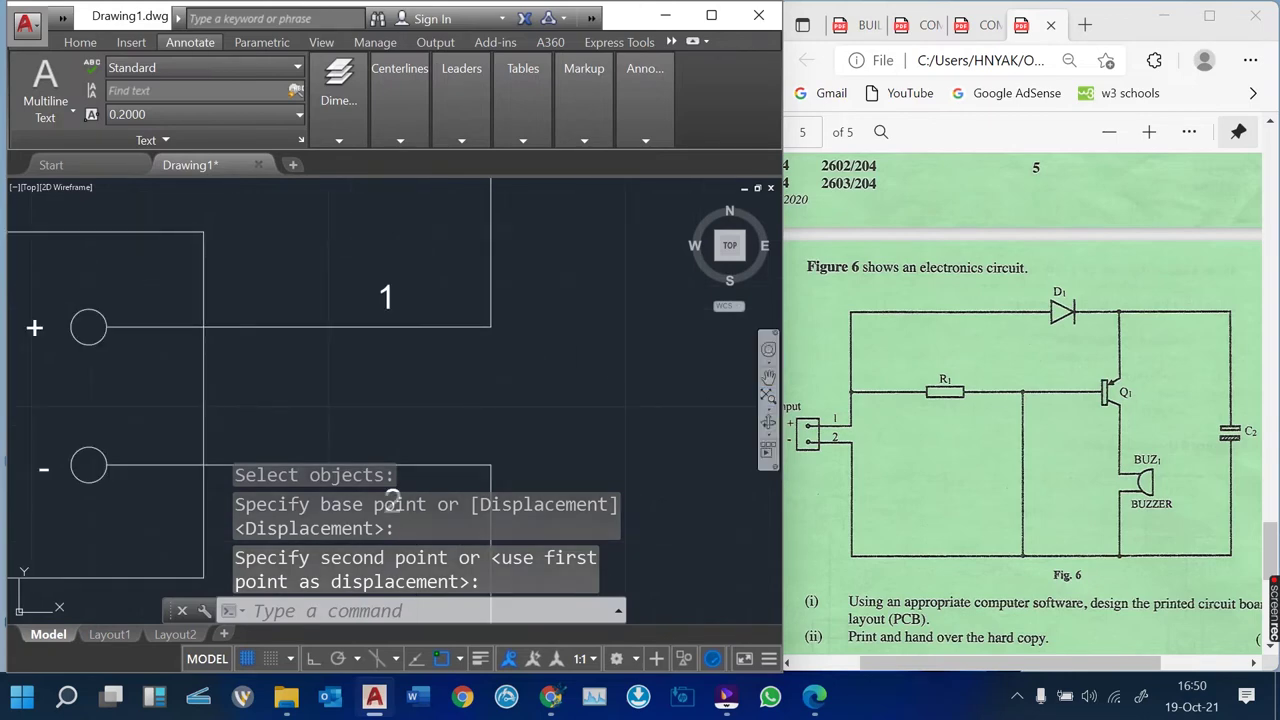
scroll(380, 355, "down", 7)
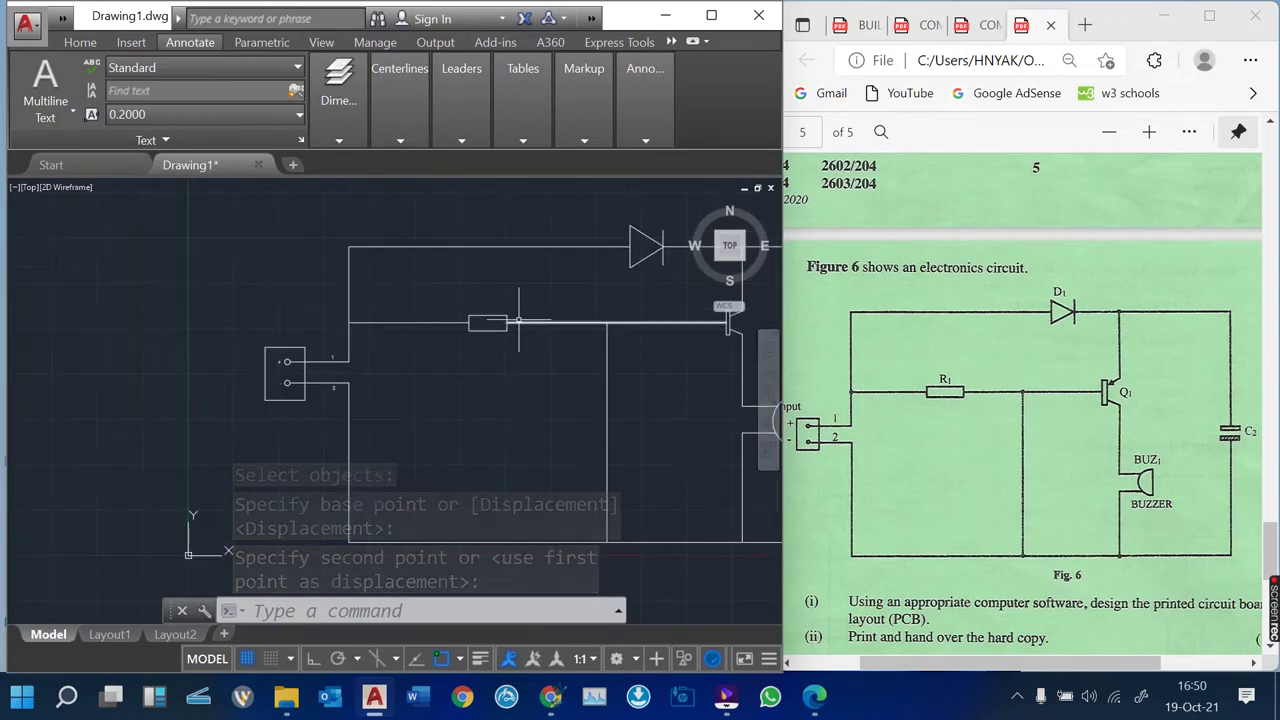
scroll(518, 320, "up", 8)
key("Escape")
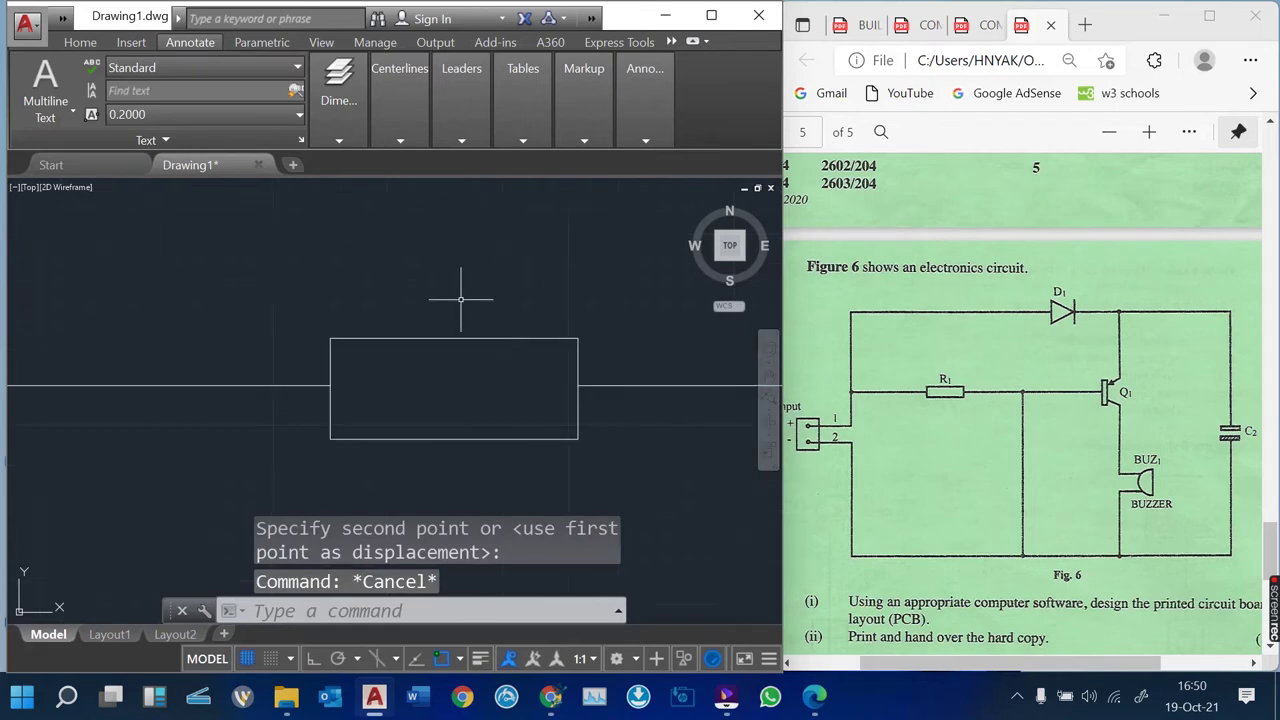
left_click(45, 85)
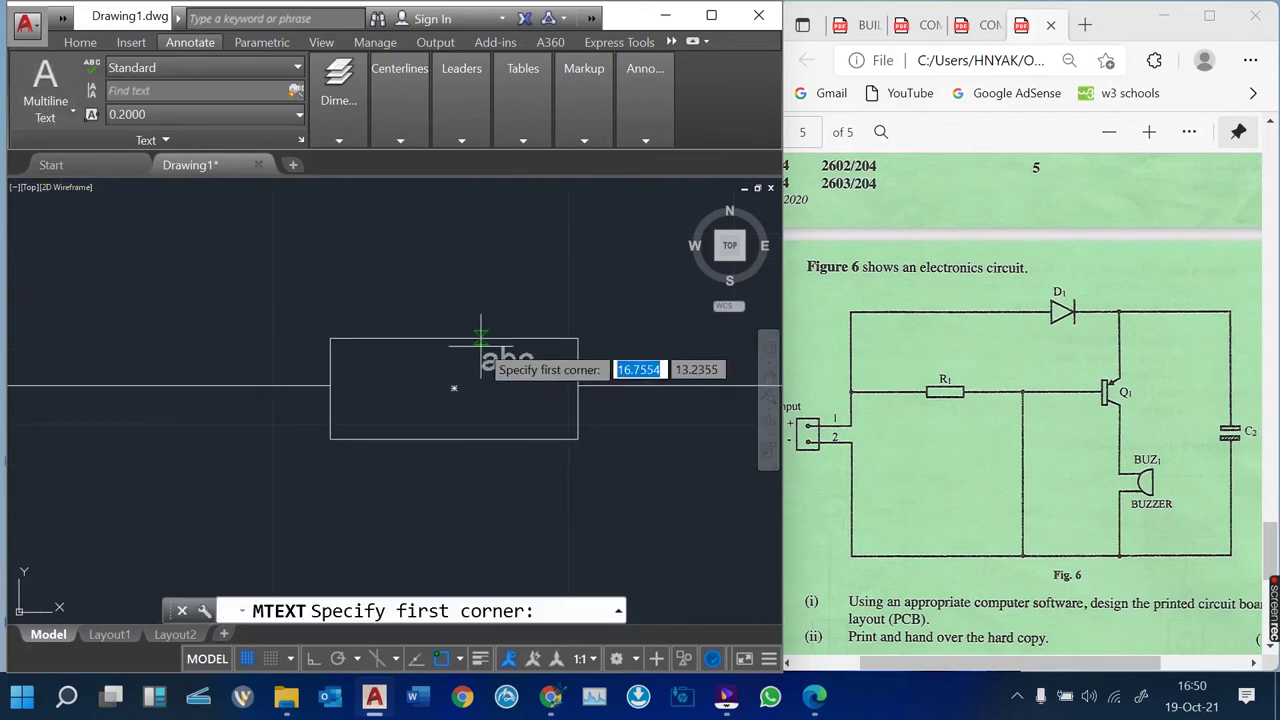
left_click(418, 291)
scroll(518, 333, "up", 4)
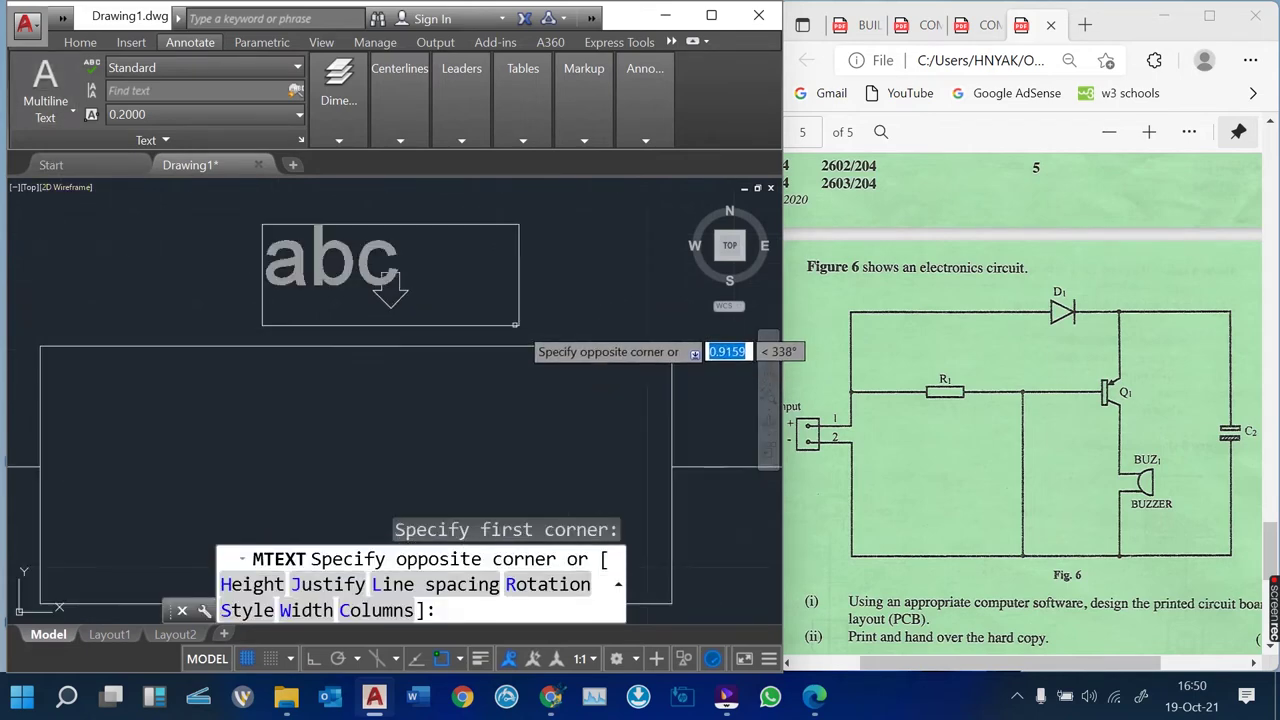
left_click(511, 325)
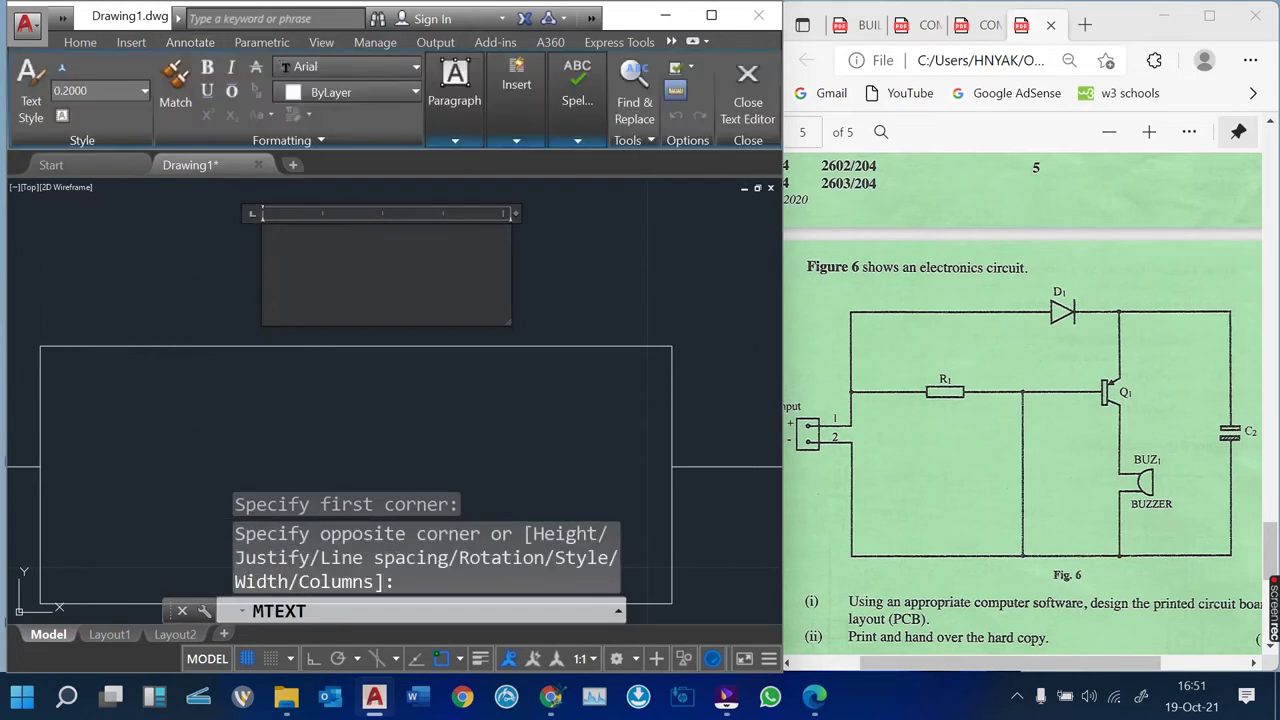
type("R1")
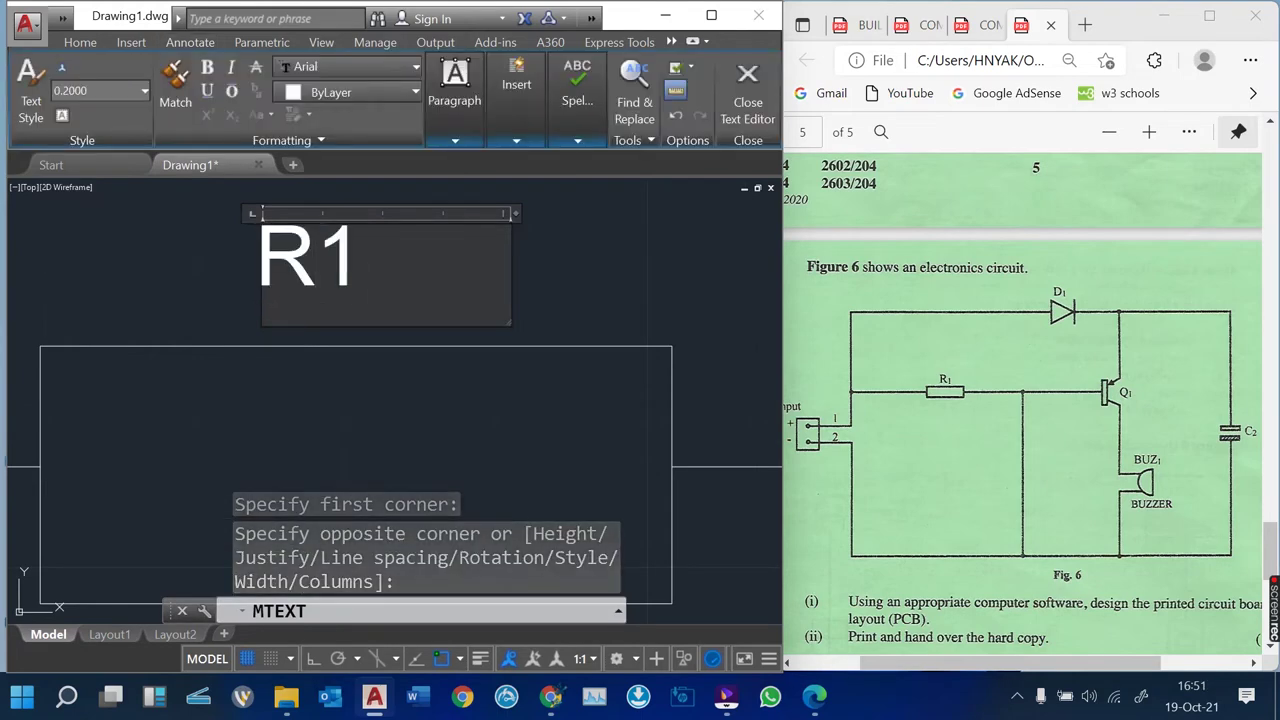
left_click(519, 330)
Copy the "R1" label from the resistor to just above the diode symbol
scroll(519, 325, "down", 5)
scroll(487, 342, "up", 4)
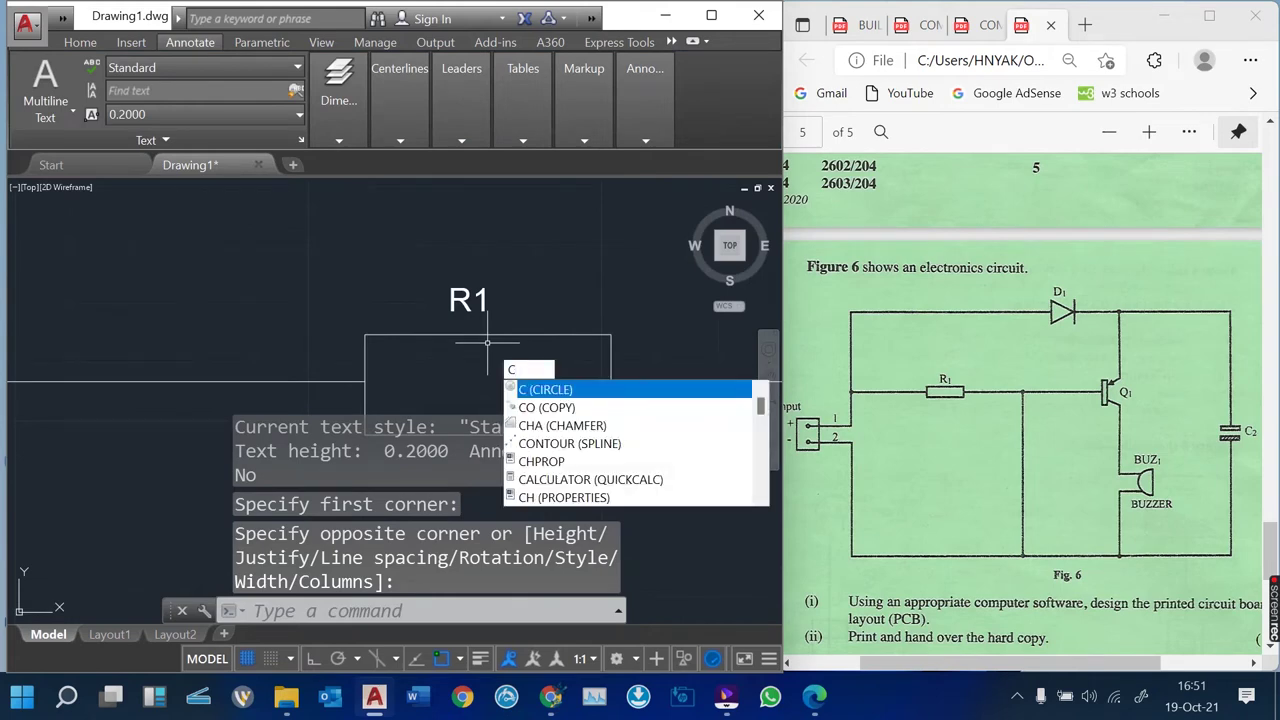
type("P")
key("Return")
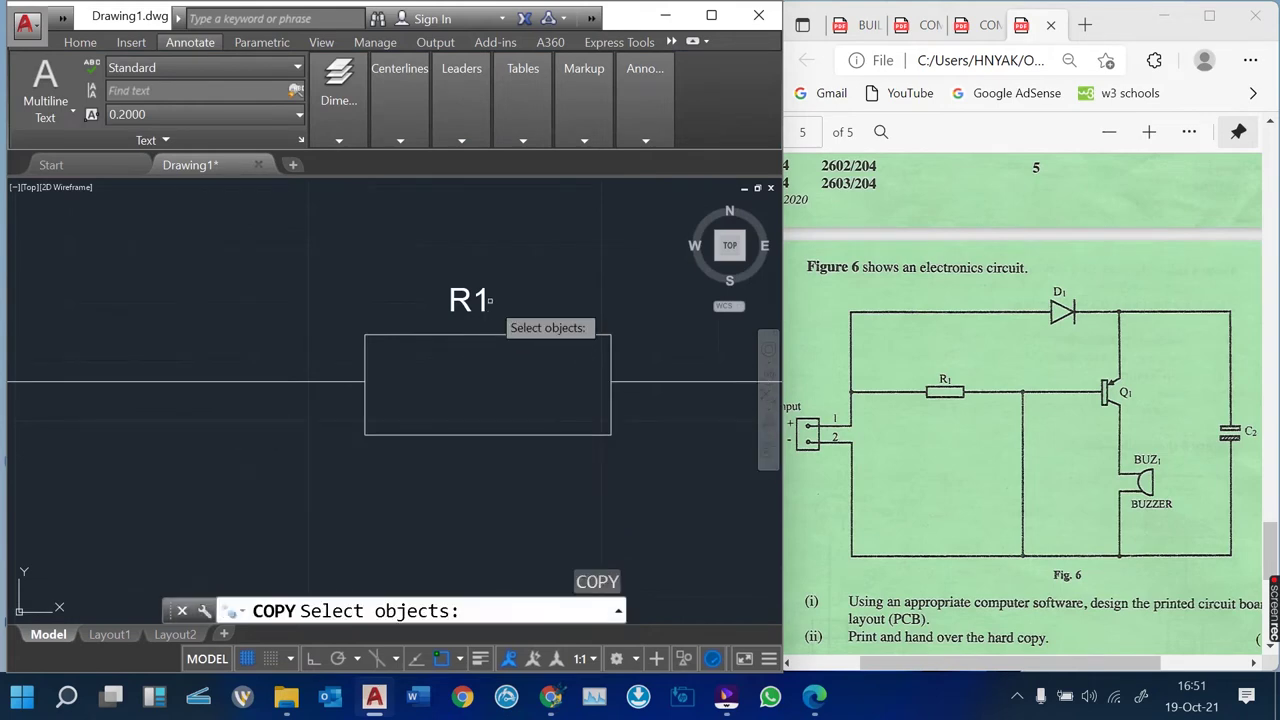
left_click(483, 298)
key("Return")
left_click(470, 330)
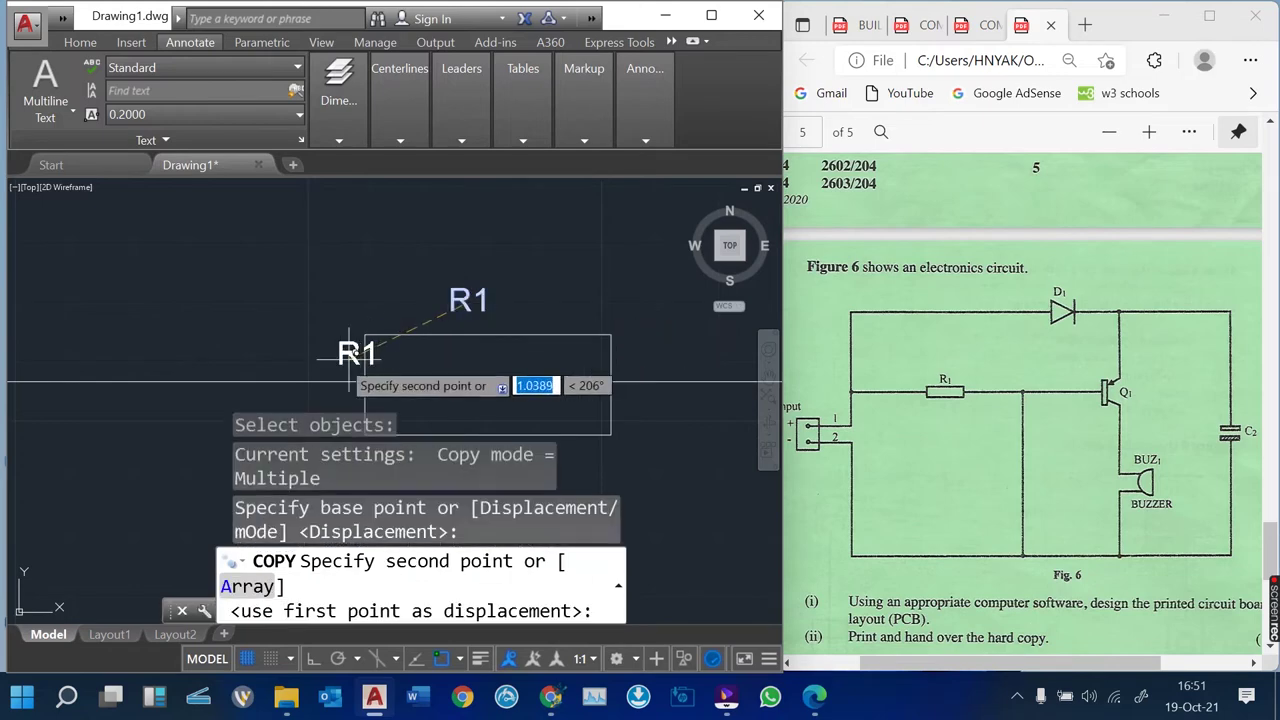
scroll(310, 330, "down", 3)
scroll(486, 251, "up", 3)
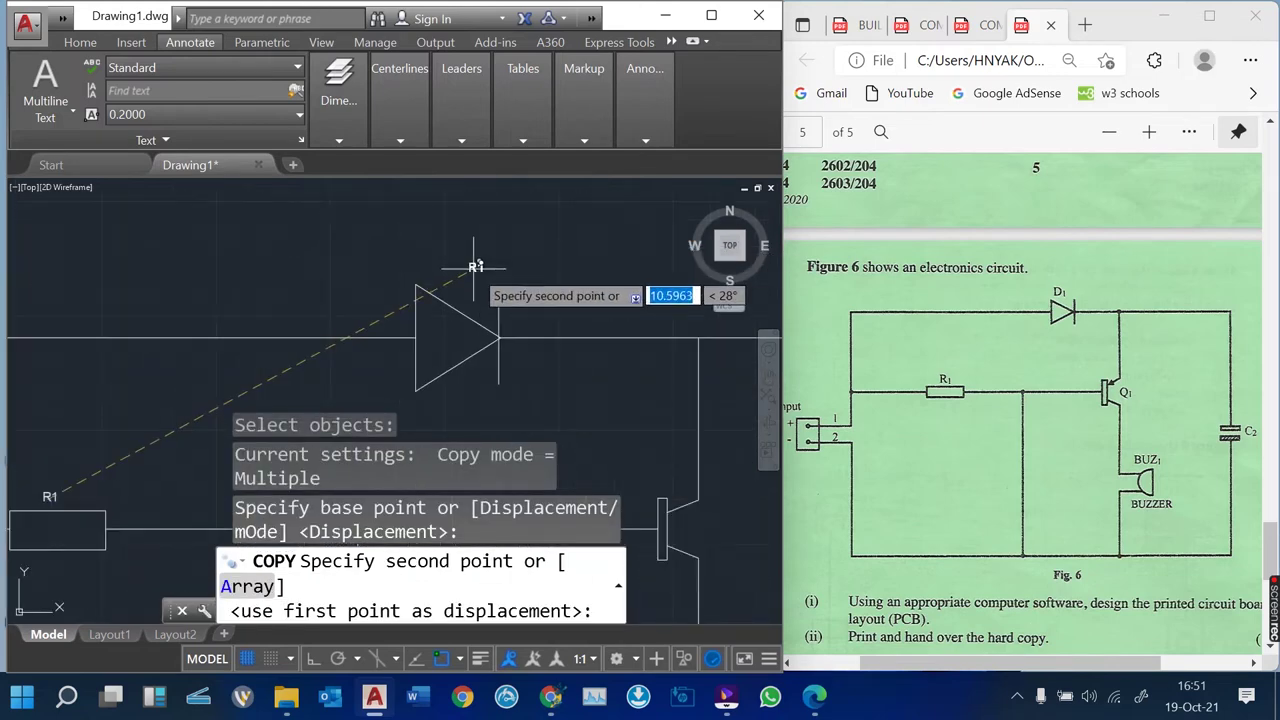
scroll(475, 262, "up", 2)
left_click(432, 282)
Place further copies of the "R1" label beside the transistor and to the right of the capacitor plates
scroll(422, 254, "down", 3)
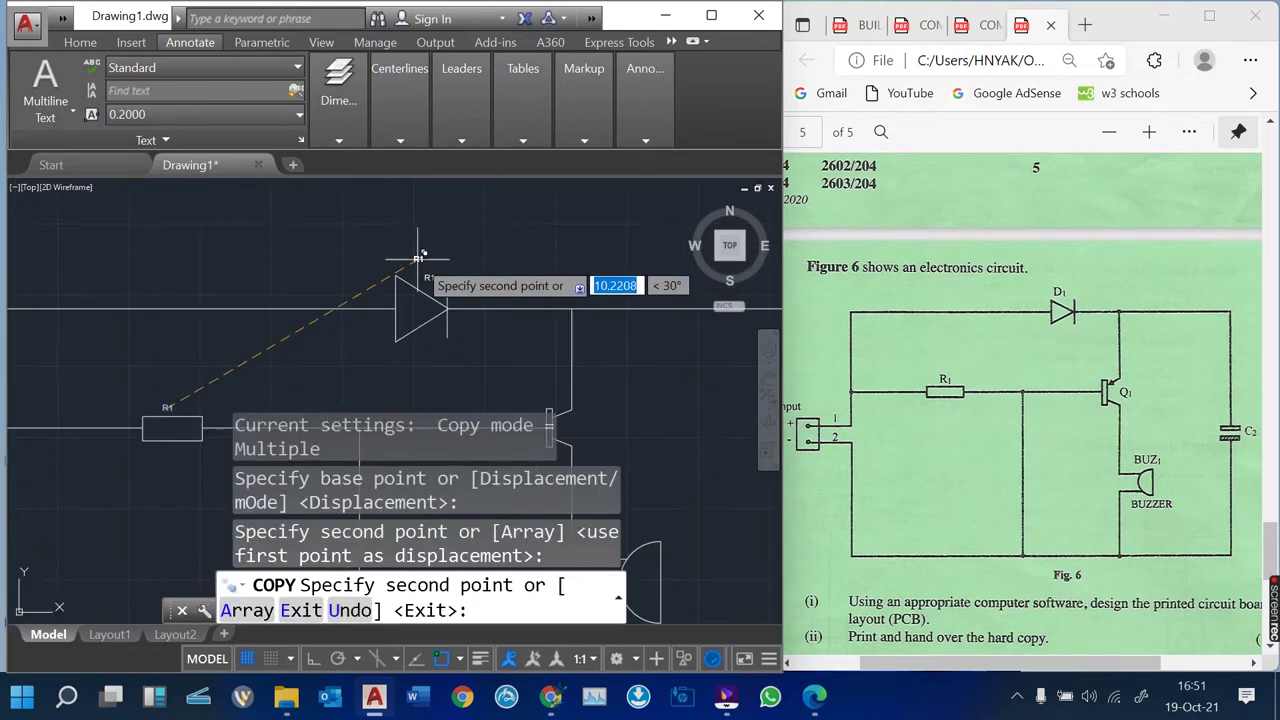
scroll(520, 390, "up", 4)
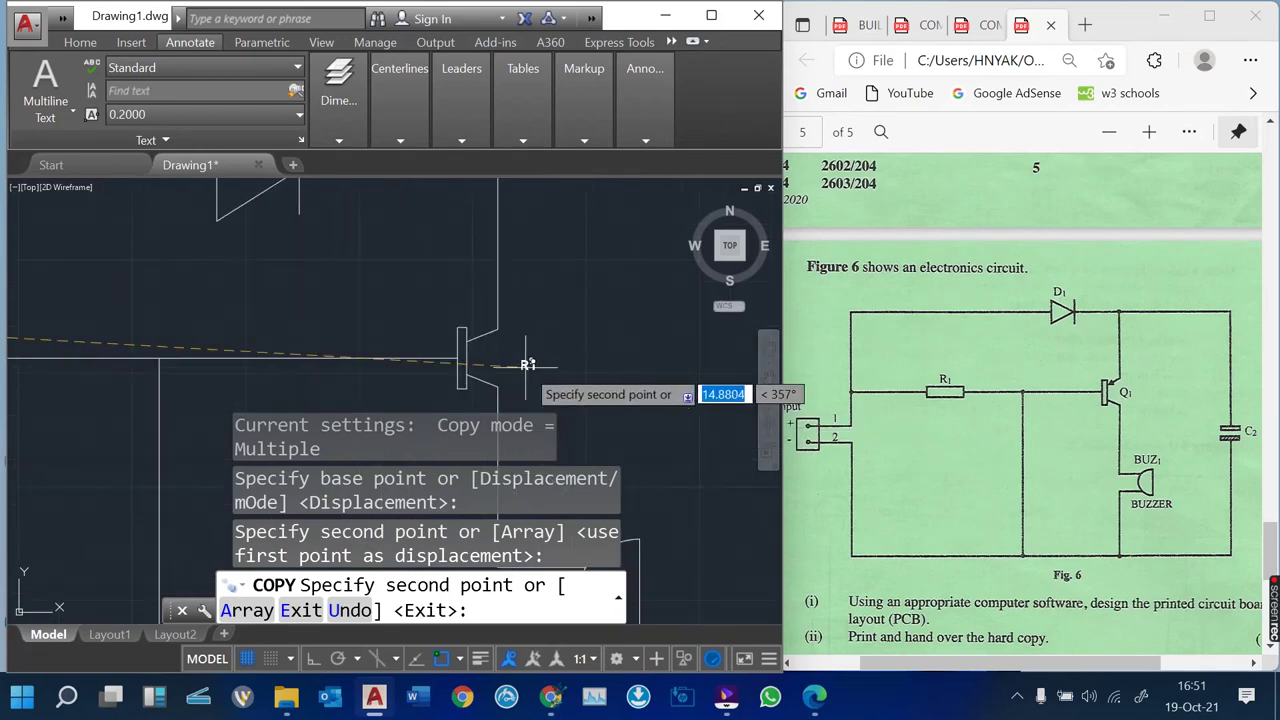
left_click(403, 340)
scroll(400, 300, "down", 4)
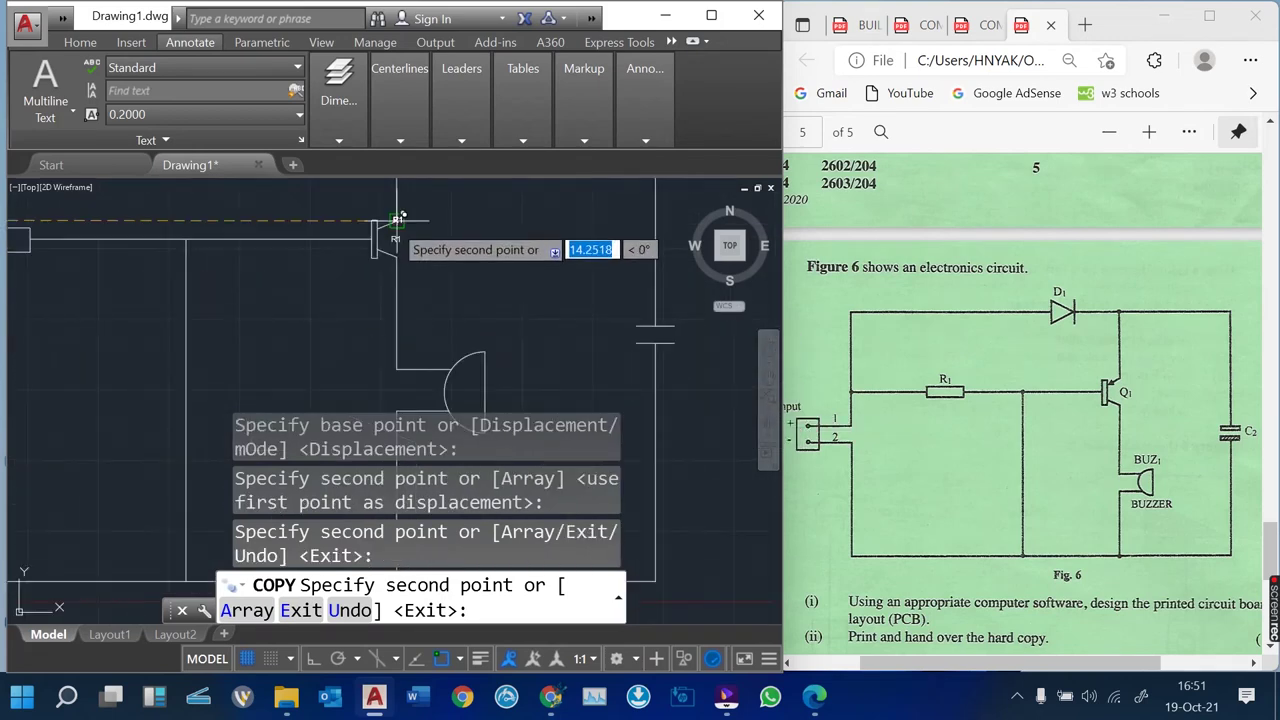
scroll(662, 340, "up", 4)
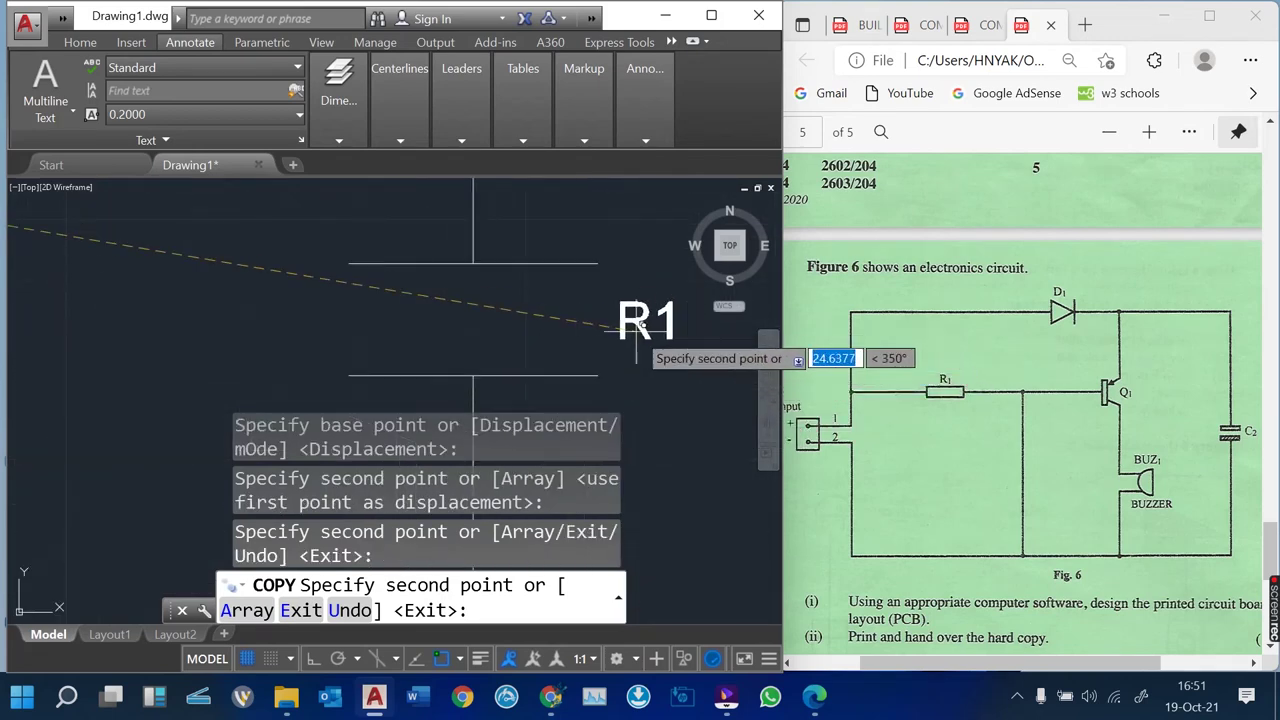
left_click(643, 352)
key("Return")
Change the copied label above the diode to "D1"
scroll(674, 440, "down", 4)
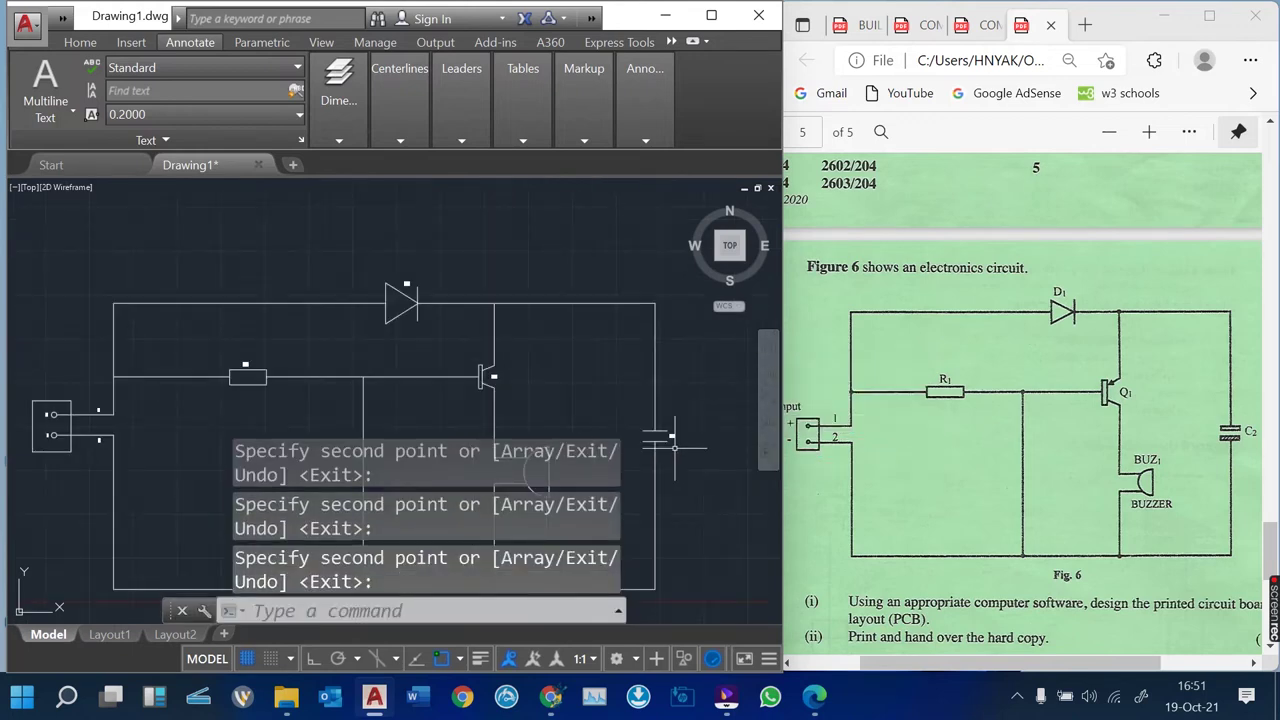
scroll(247, 375, "up", 5)
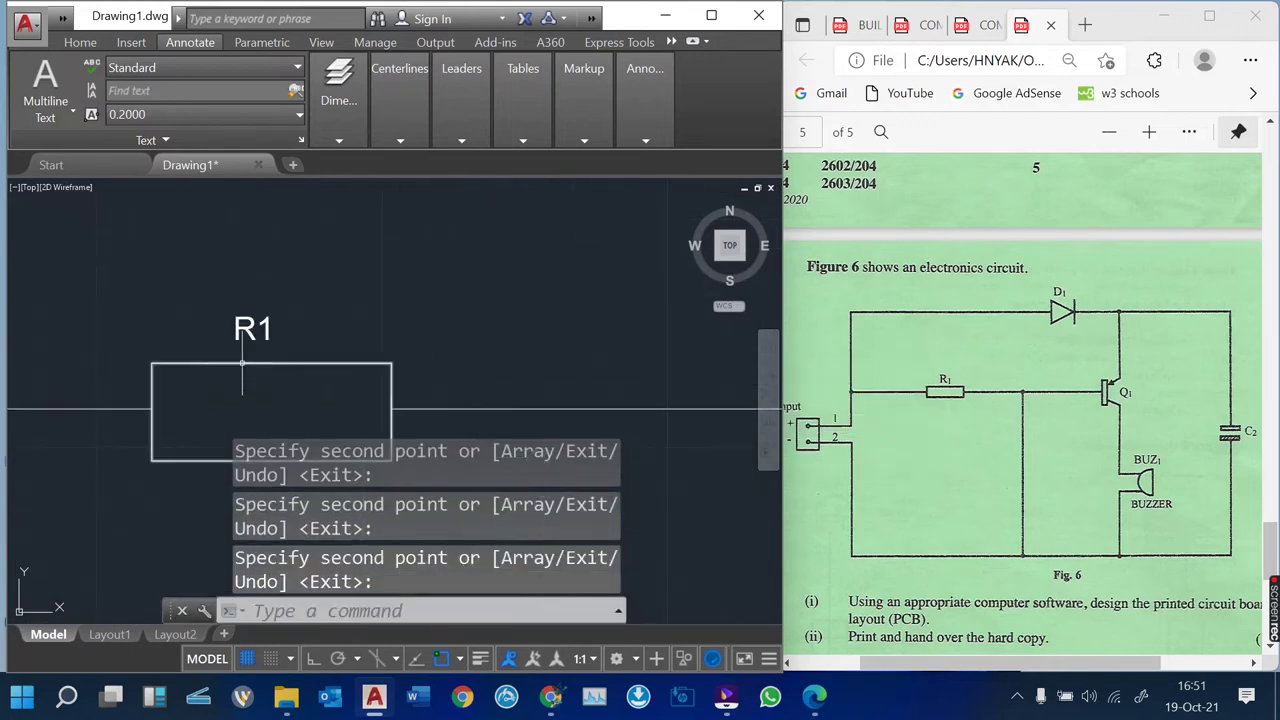
scroll(230, 374, "down", 3)
scroll(520, 220, "up", 5)
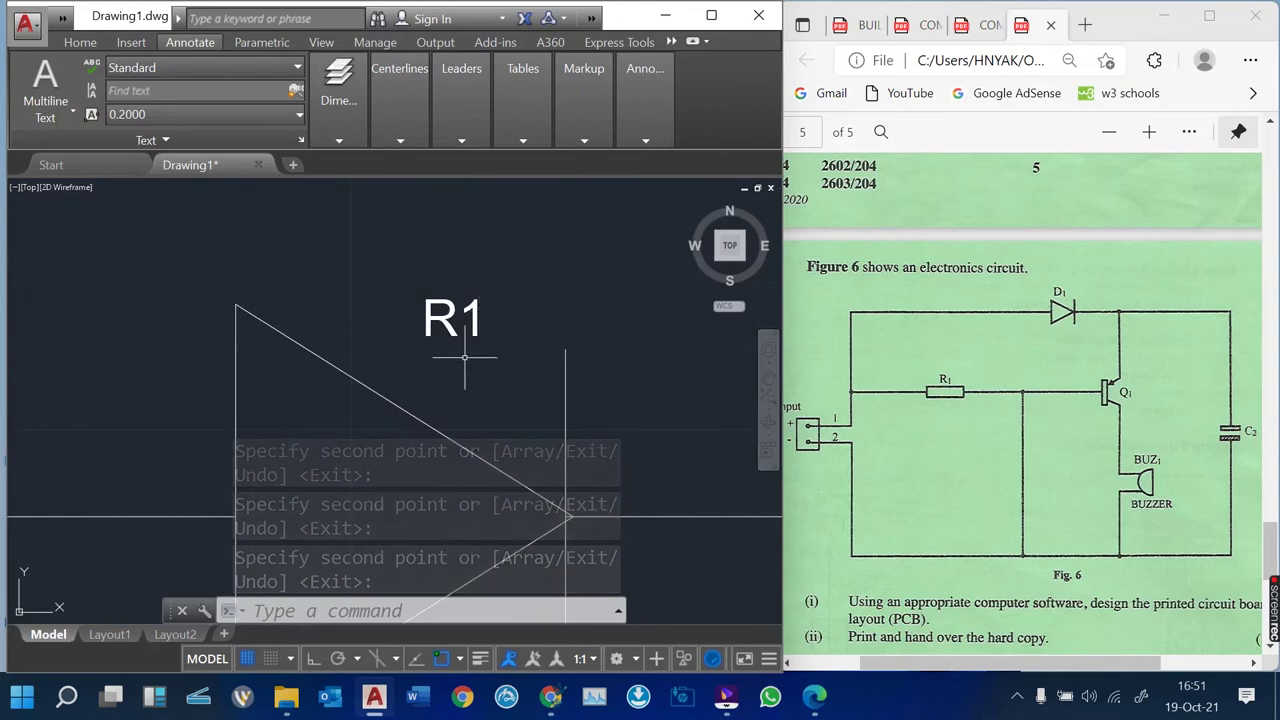
left_click(478, 330)
double_click(455, 318)
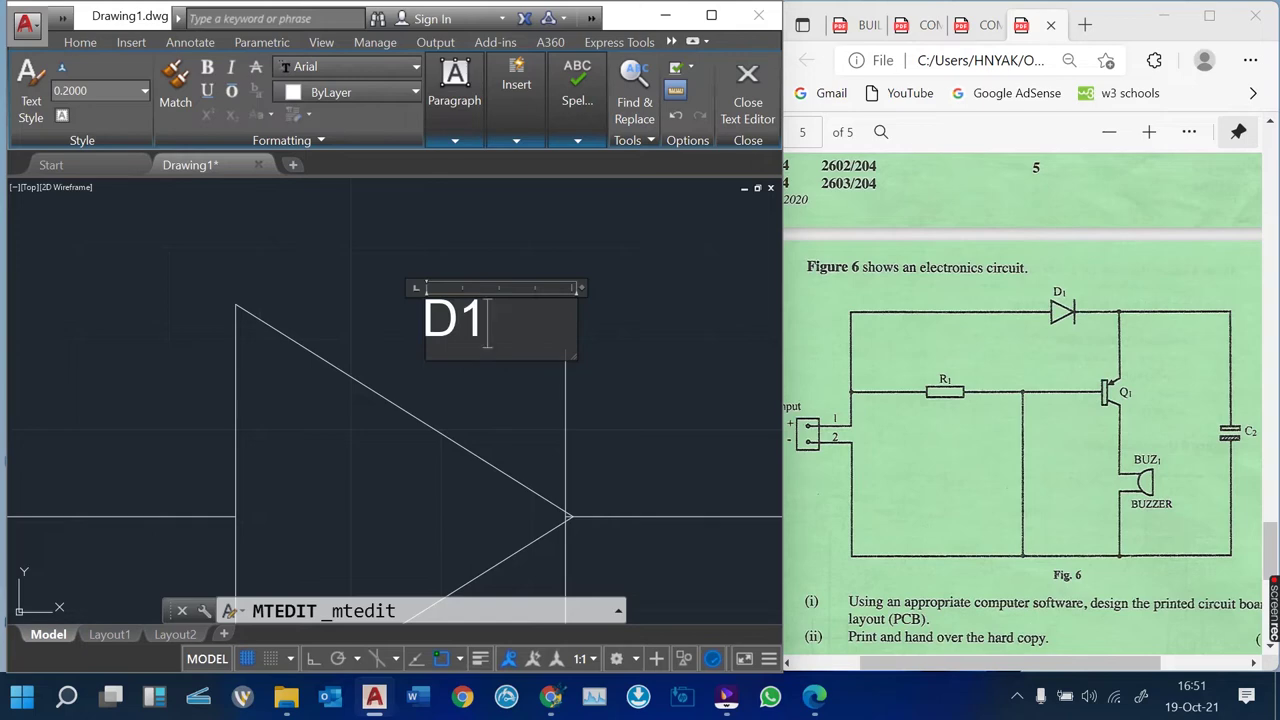
type("D1")
left_click(626, 391)
Change the copied label beside the transistor to "Q1"
scroll(481, 357, "down", 3)
scroll(578, 455, "up", 5)
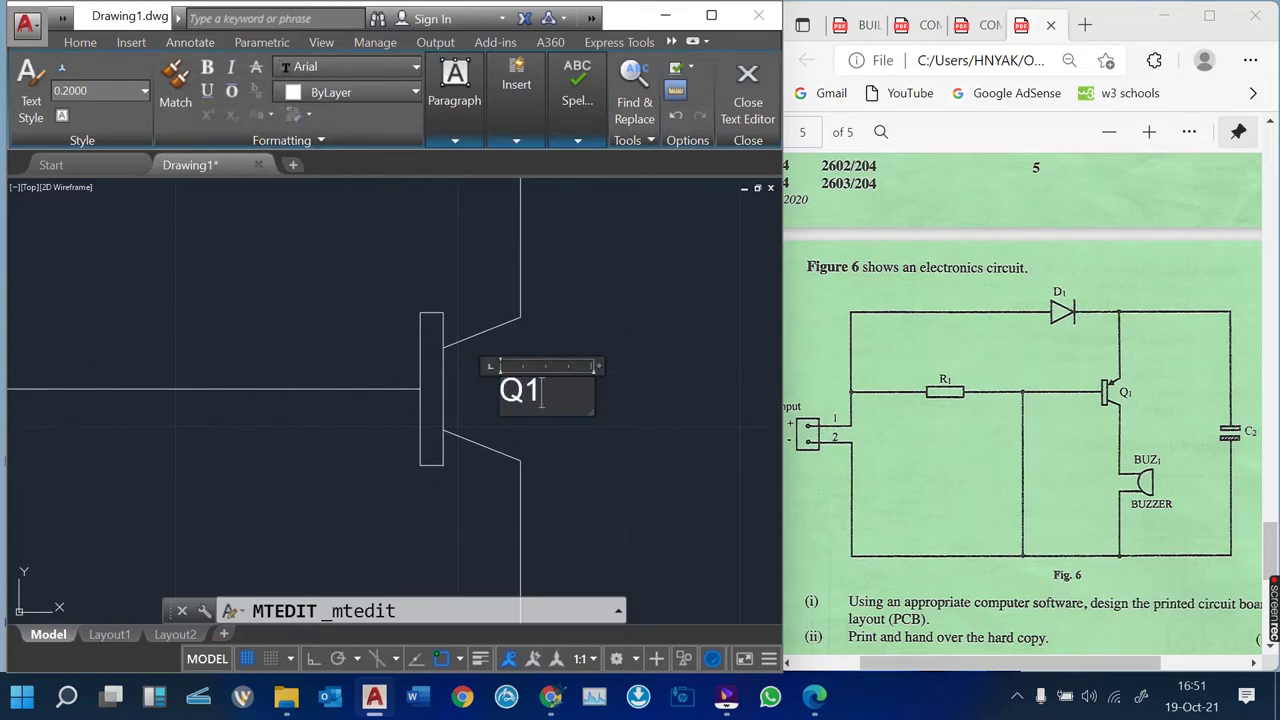
left_click(608, 457)
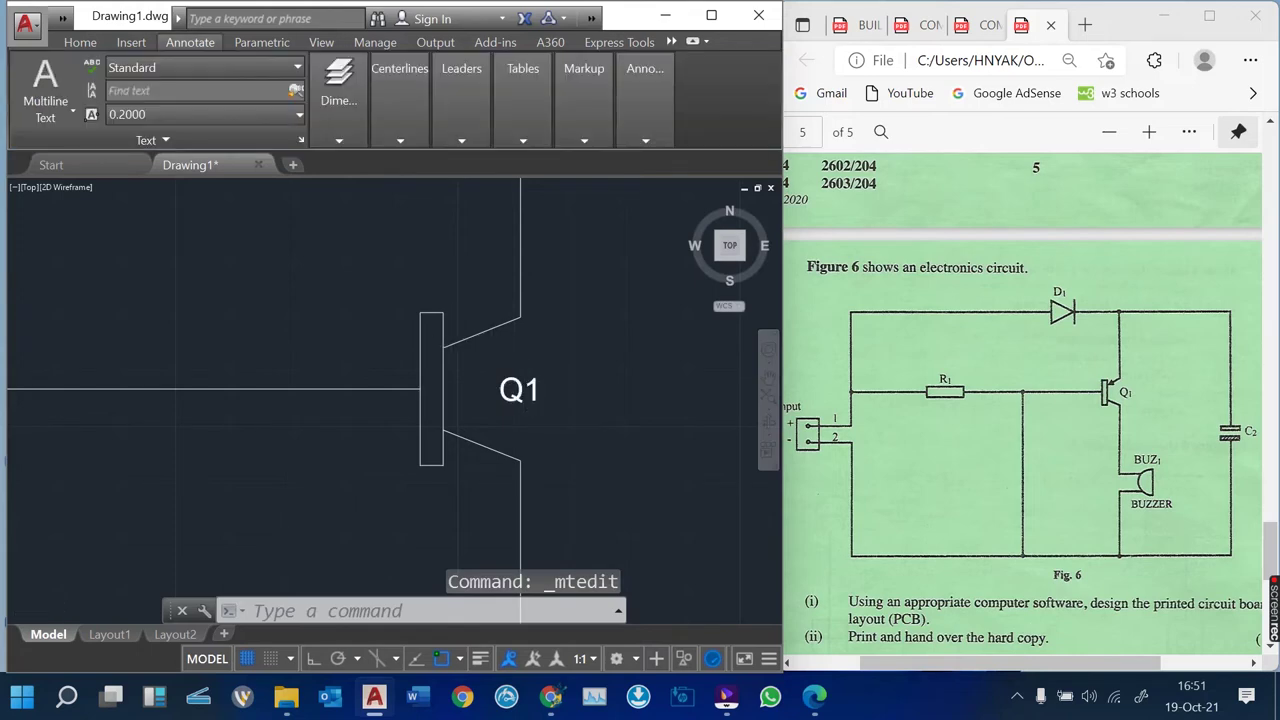
Change the copied "R1" label beside the capacitor plates to "C2"
scroll(447, 311, "down", 3)
middle_click_drag(647, 451, 558, 443)
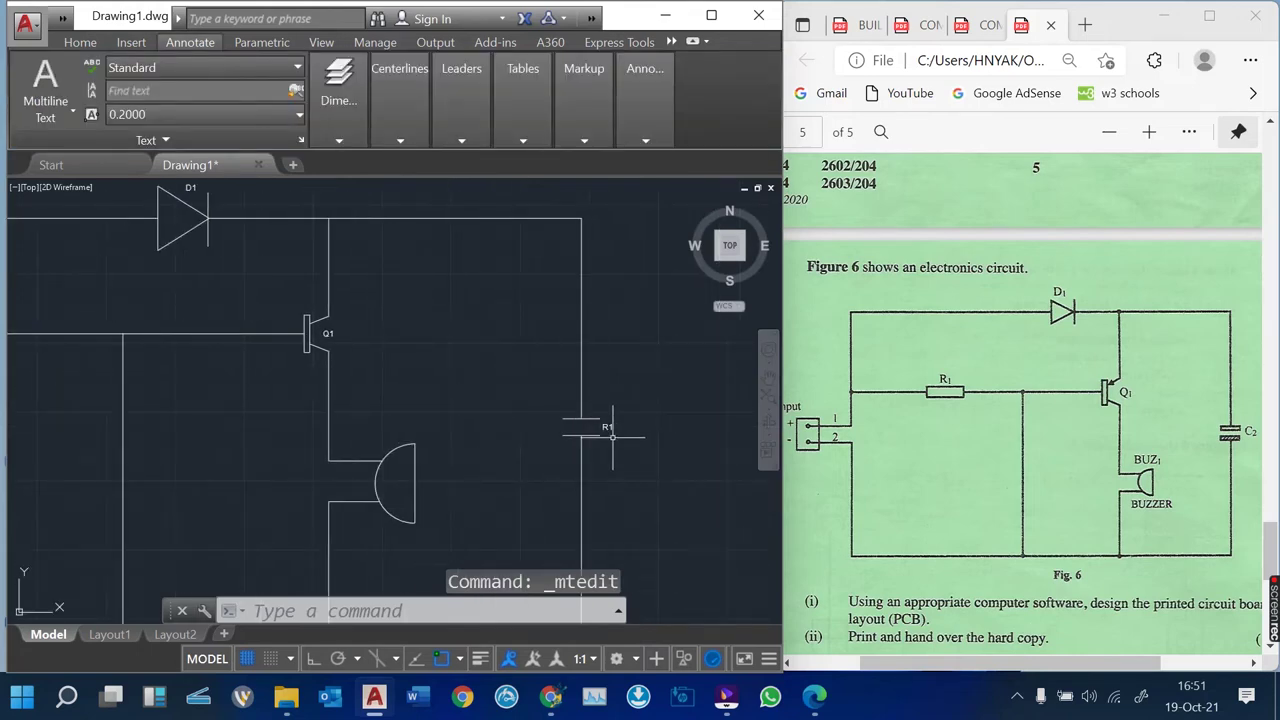
scroll(612, 432, "up", 10)
left_click(555, 416)
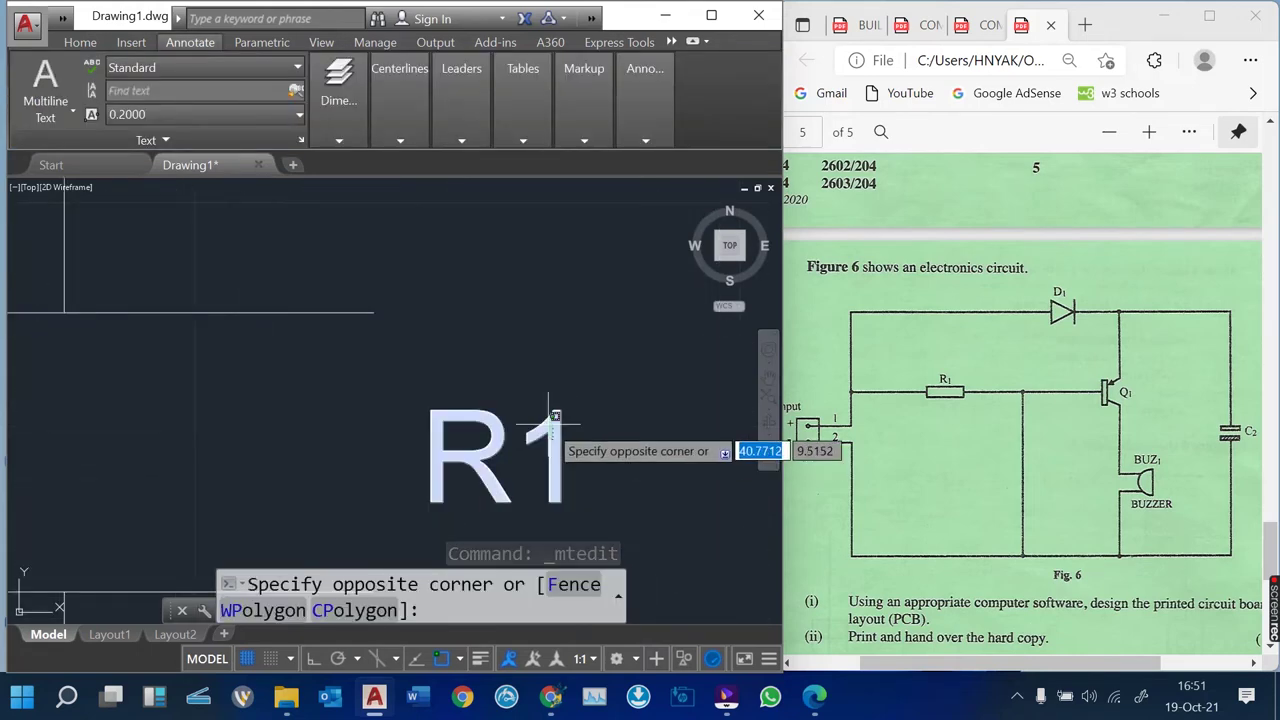
left_click(571, 423)
left_click(557, 408)
left_click(545, 430)
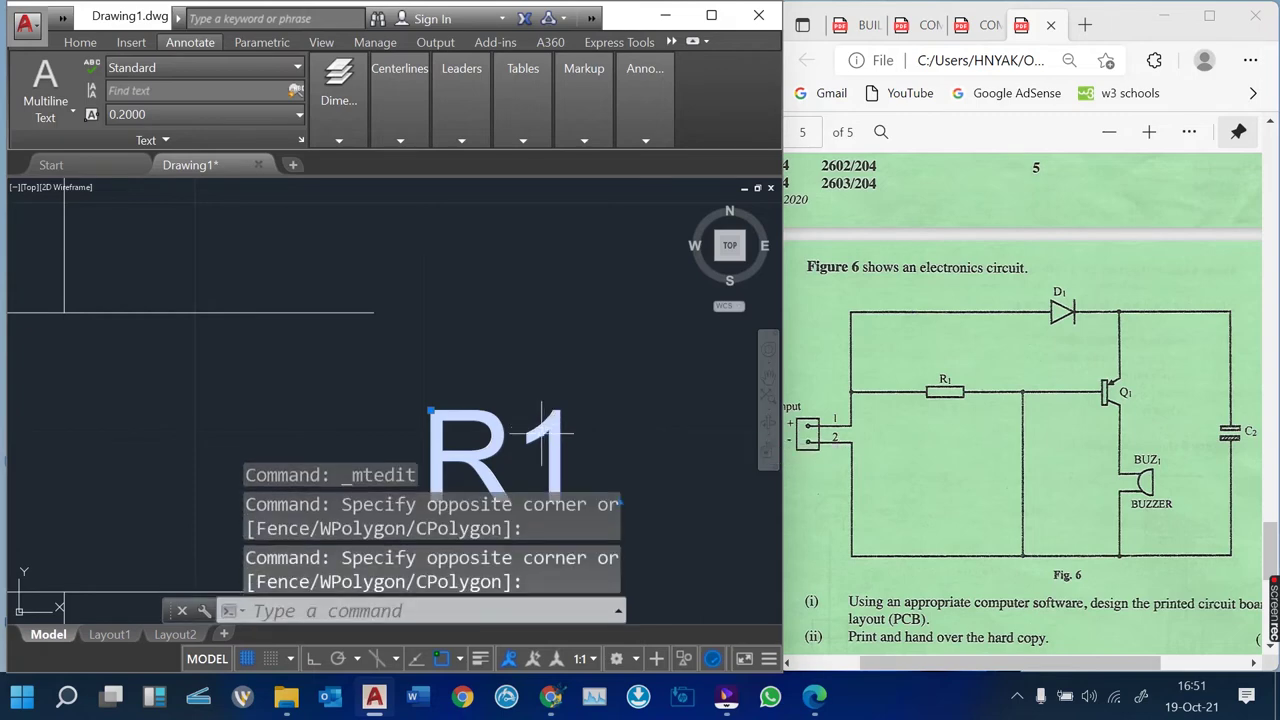
double_click(545, 433)
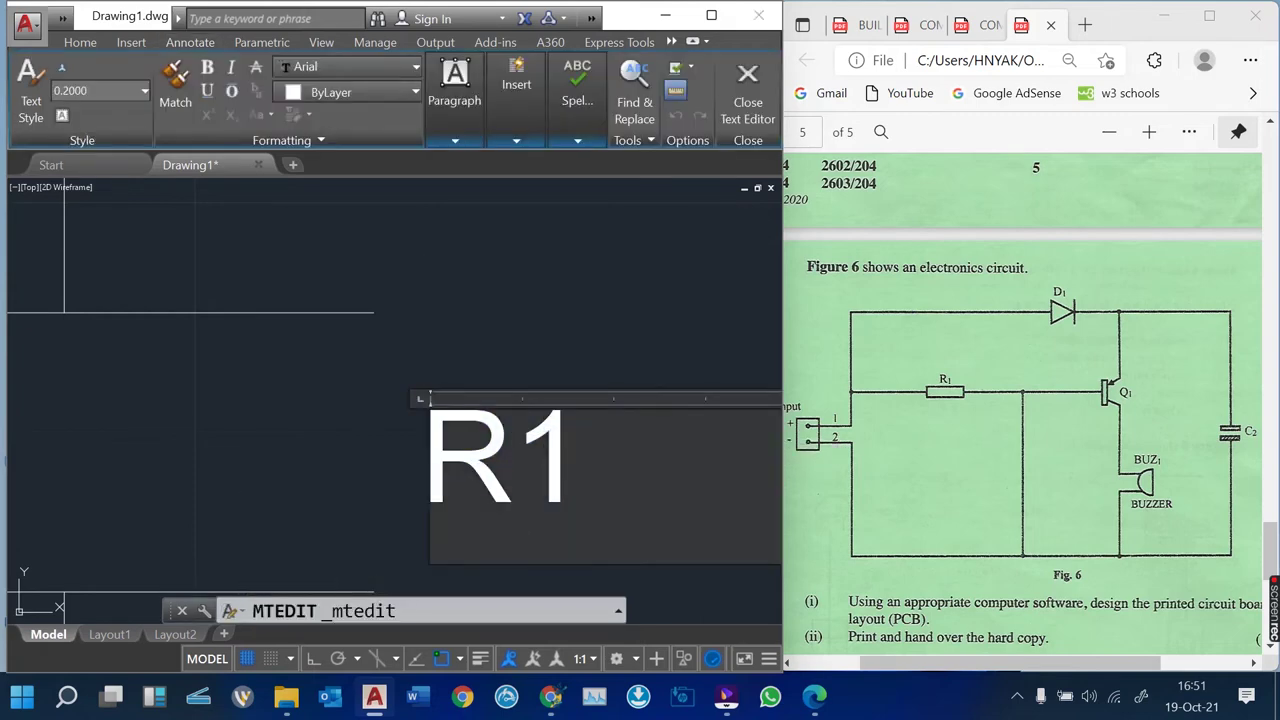
key("ctrl+a")
type("C")
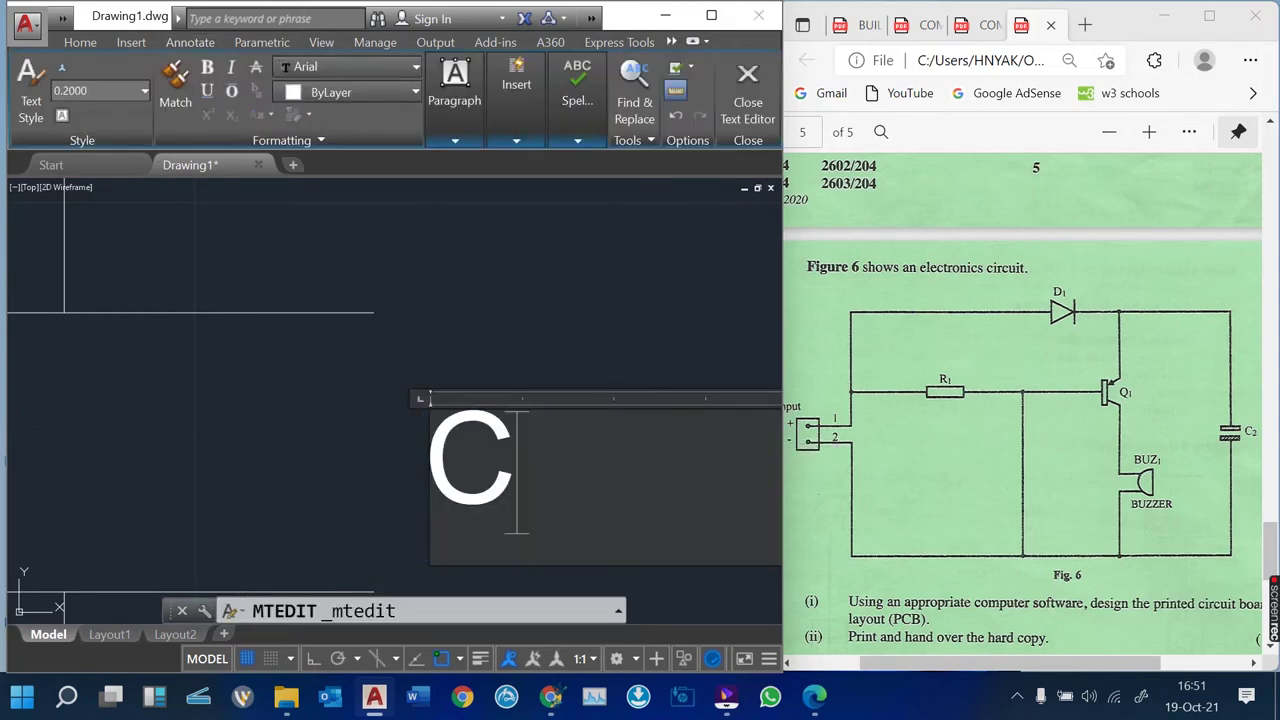
type("2")
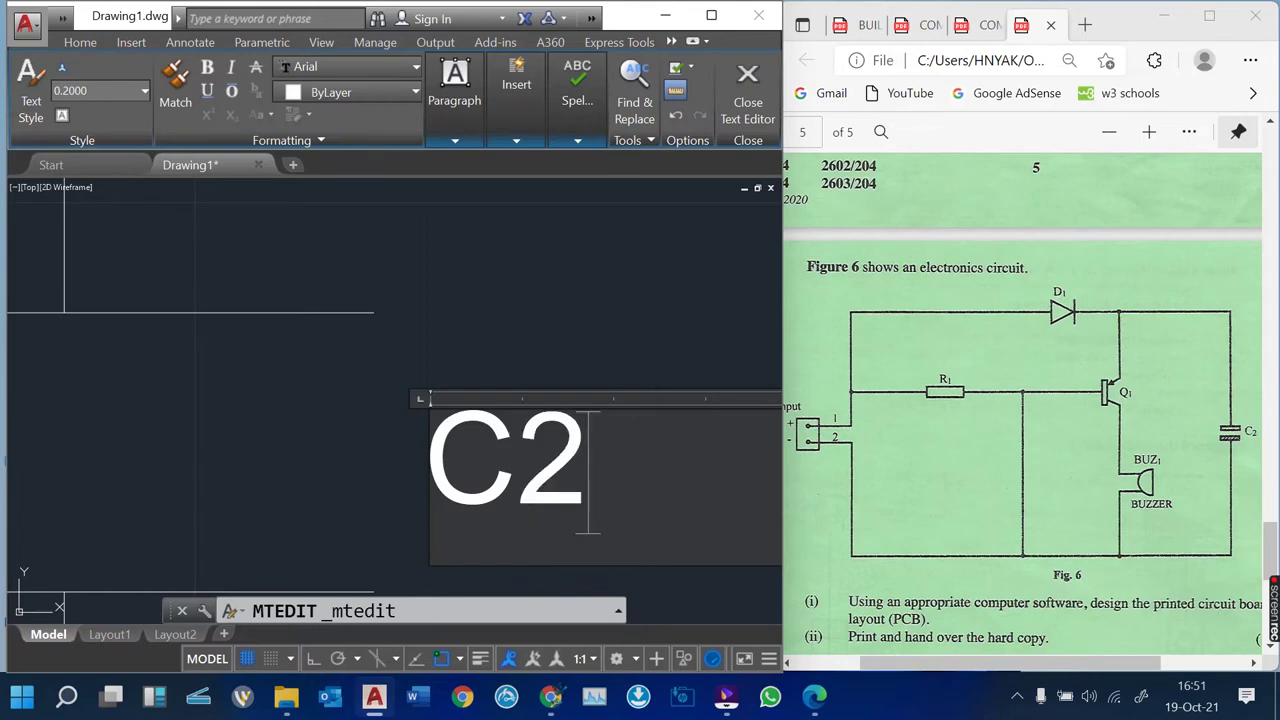
left_click(571, 365)
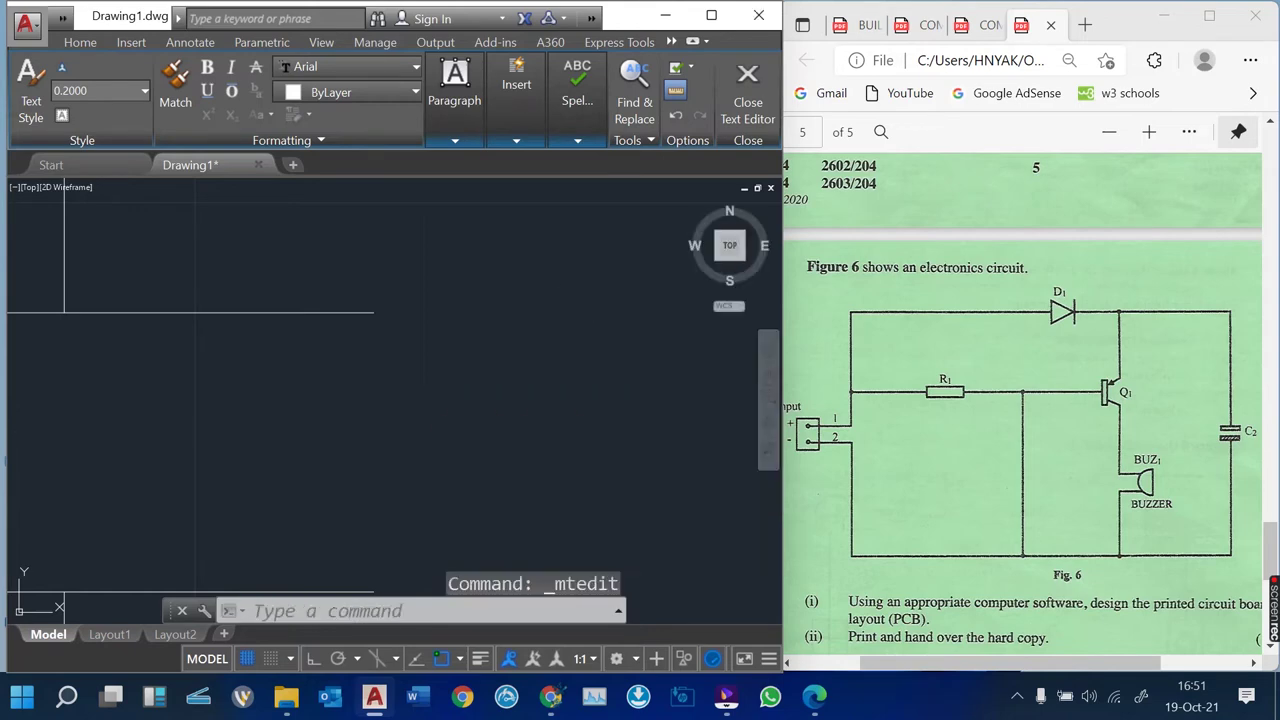
Copy the "C2" label to just below the buzzer symbol and change the copy's text to "BUZZER"
scroll(571, 365, "down", 5)
scroll(631, 447, "down", 4)
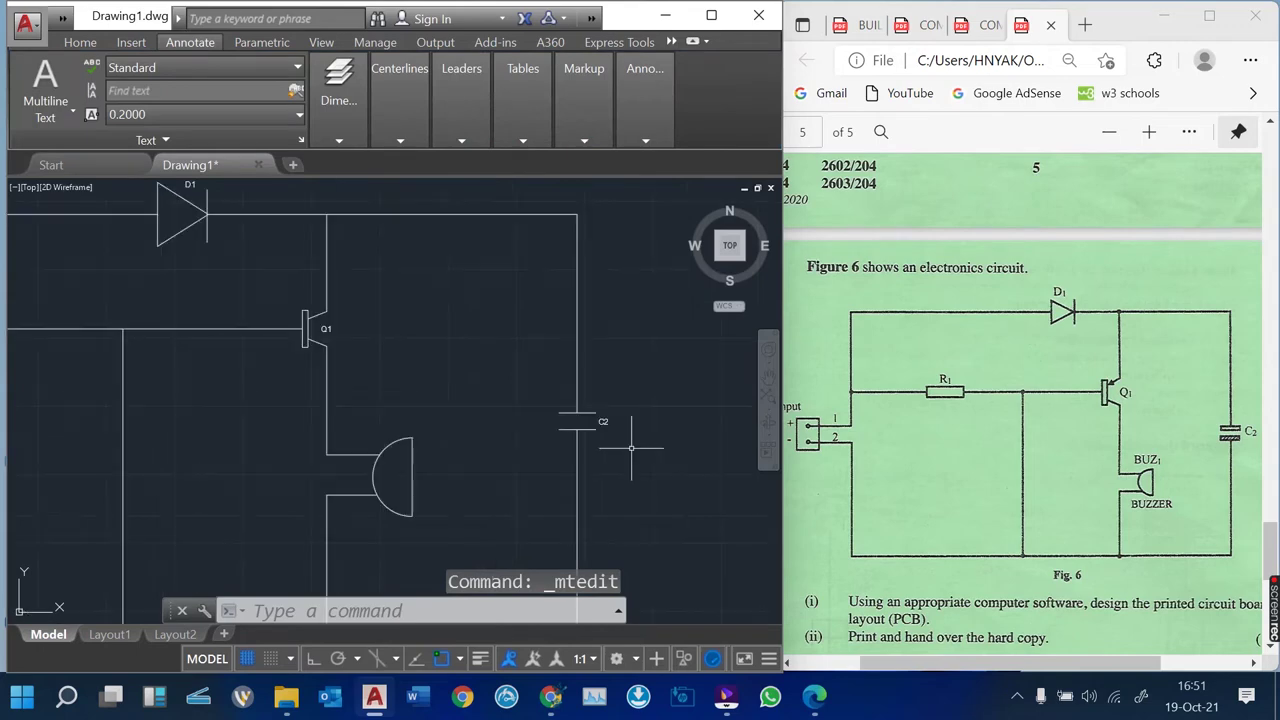
mouse_move(487, 457)
middle_mouse_down()
mouse_move(580, 397)
mouse_move(609, 420)
middle_mouse_up()
scroll(609, 420, "down", 6)
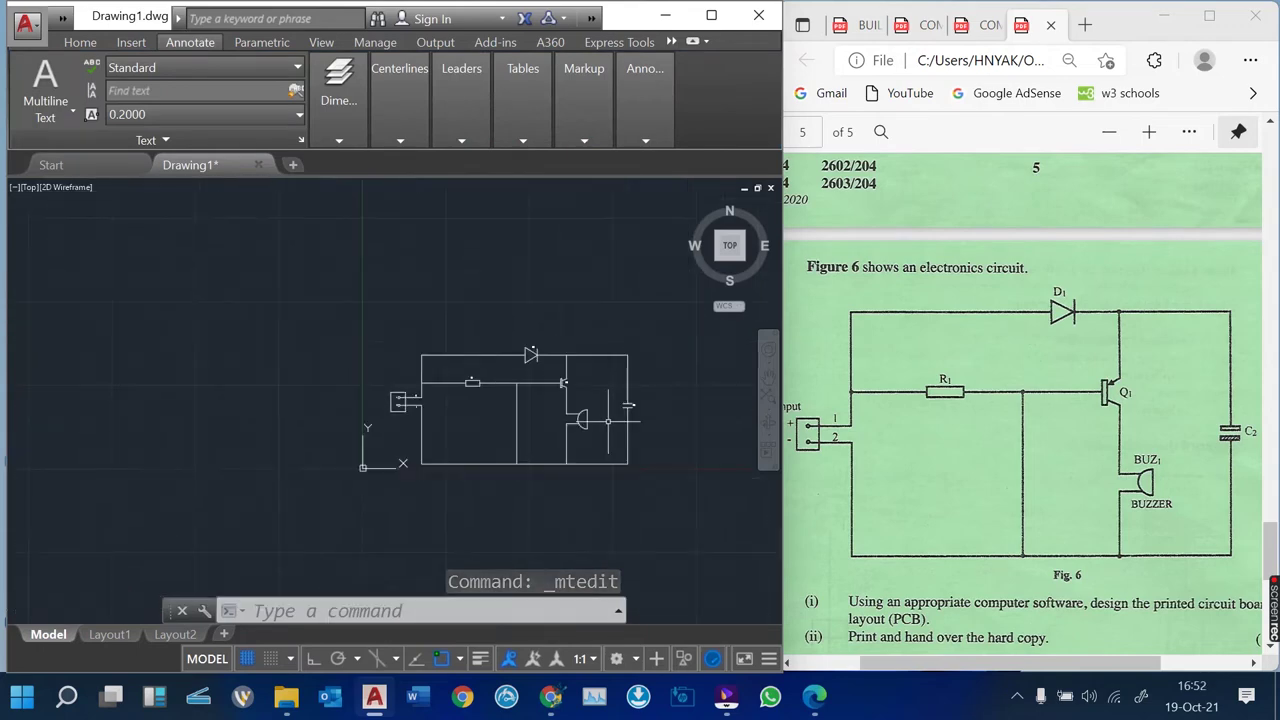
scroll(573, 401, "up", 4)
middle_click_drag(672, 468, 631, 411)
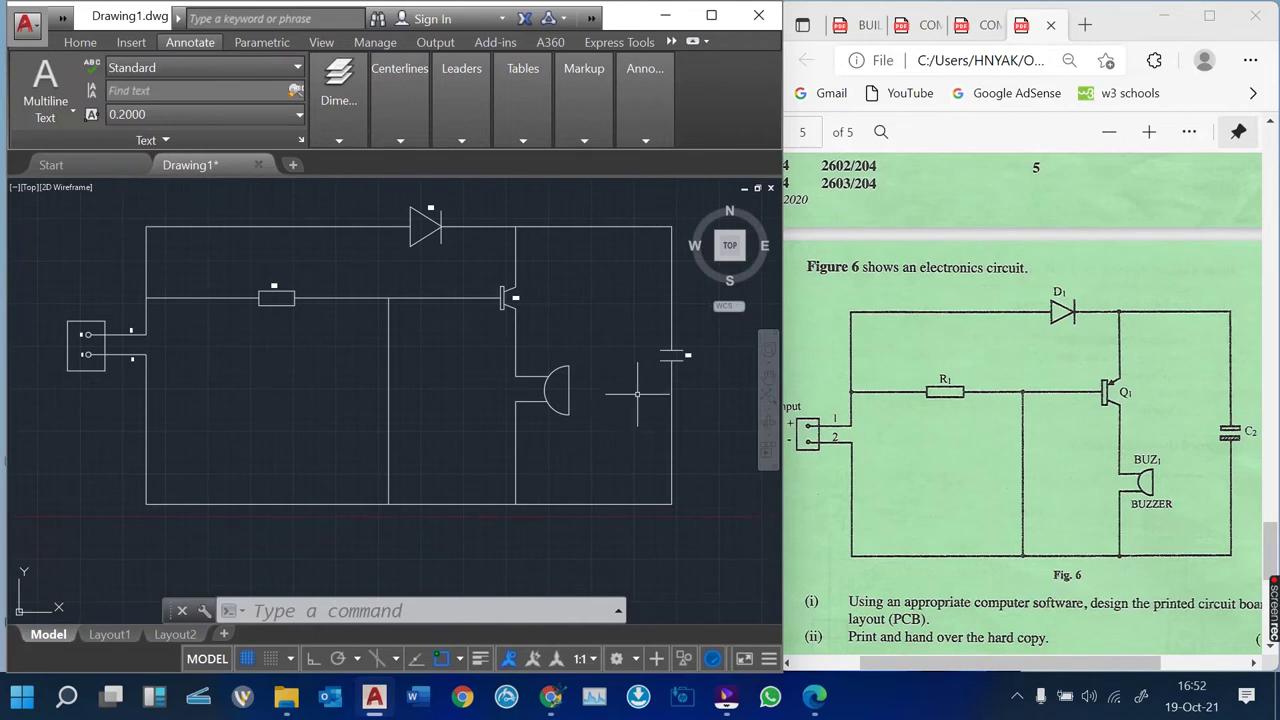
scroll(637, 394, "up", 2)
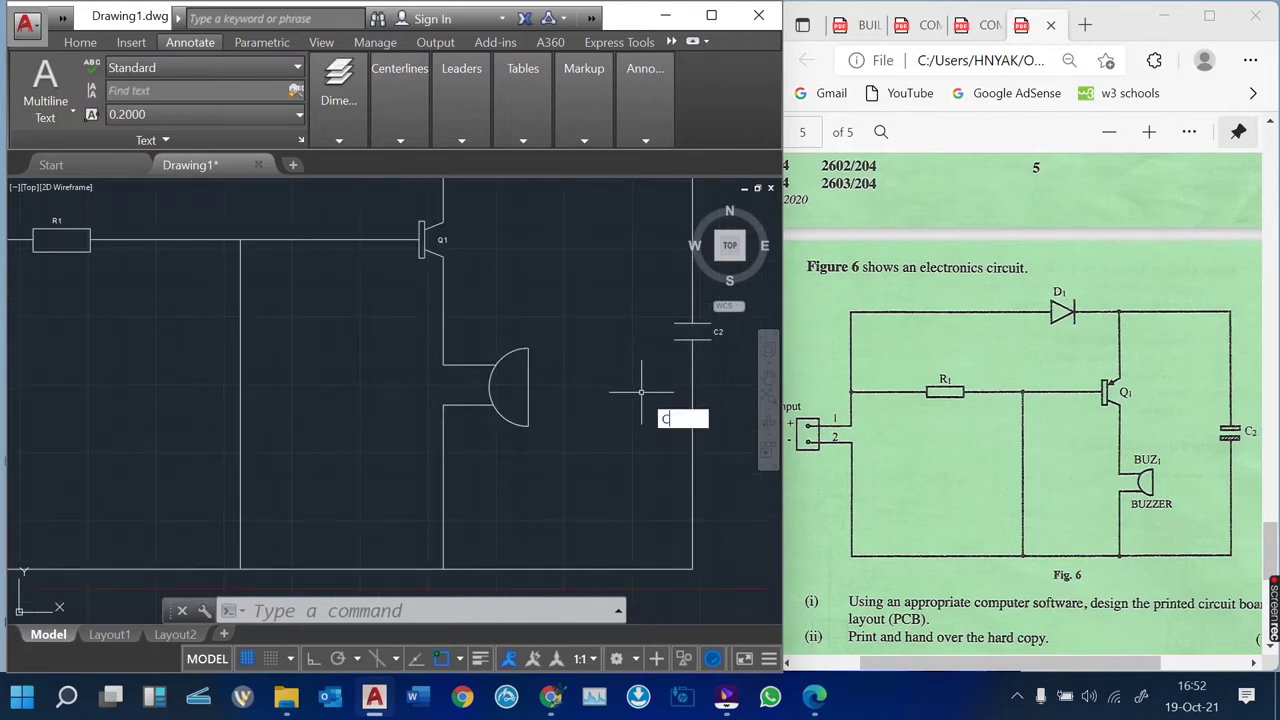
type("P")
key("Return")
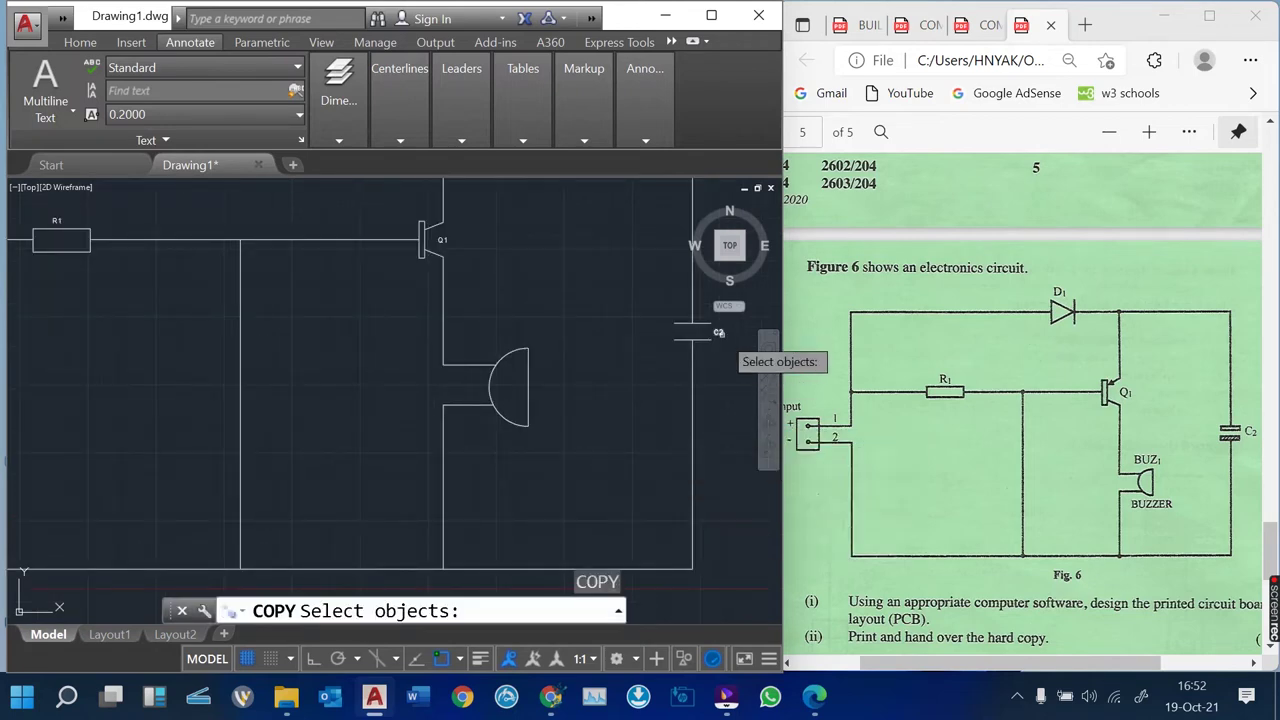
left_click(716, 335)
key("Return")
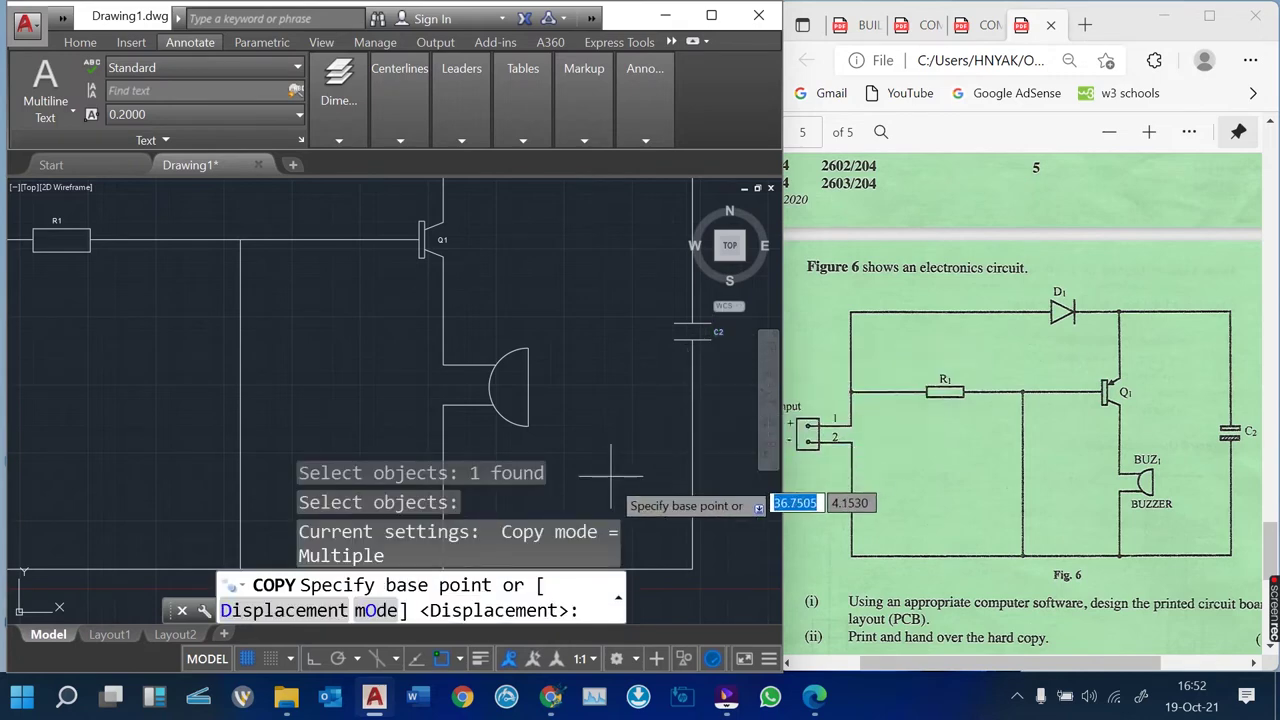
left_click(716, 334)
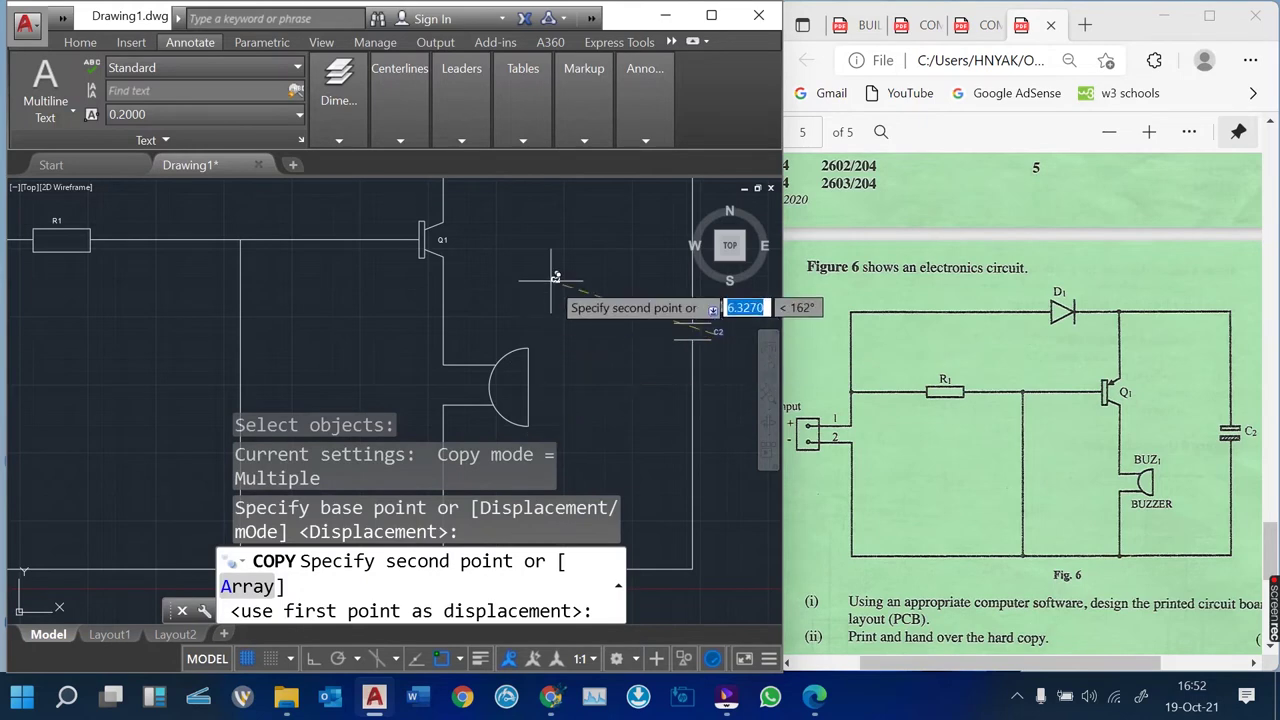
scroll(562, 300, "up", 4)
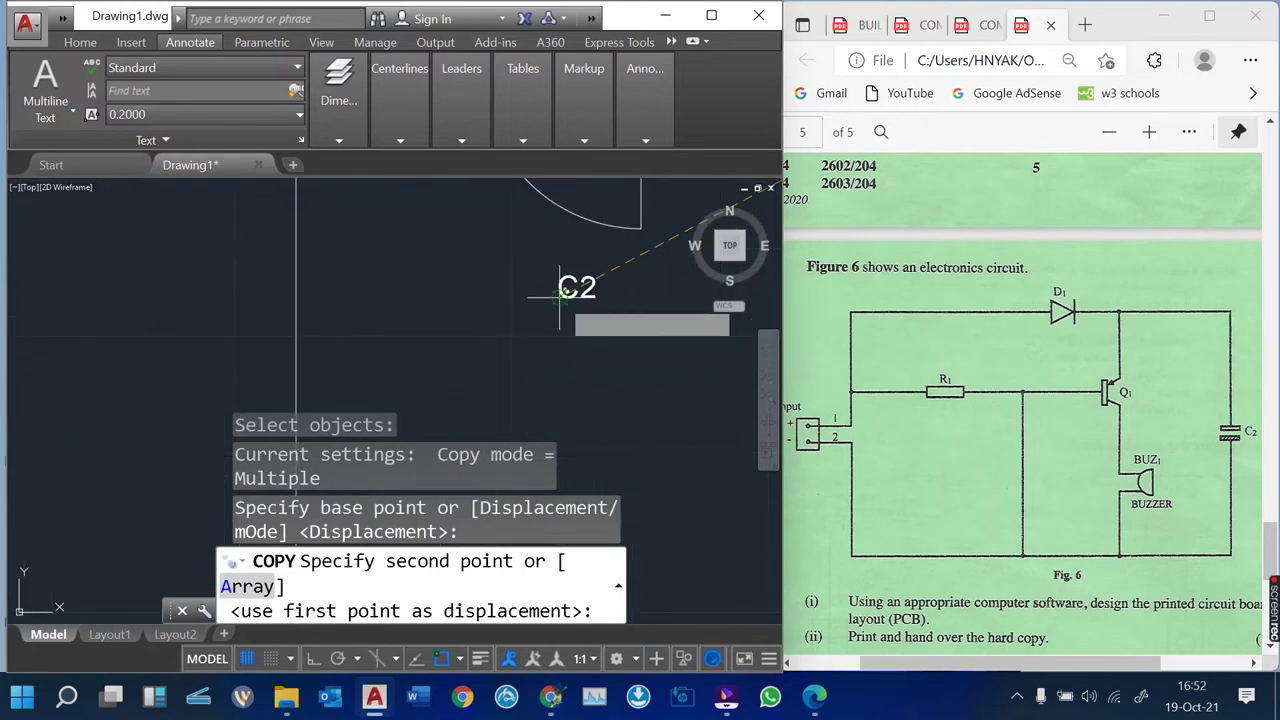
left_click(560, 293)
key("Return")
double_click(577, 288)
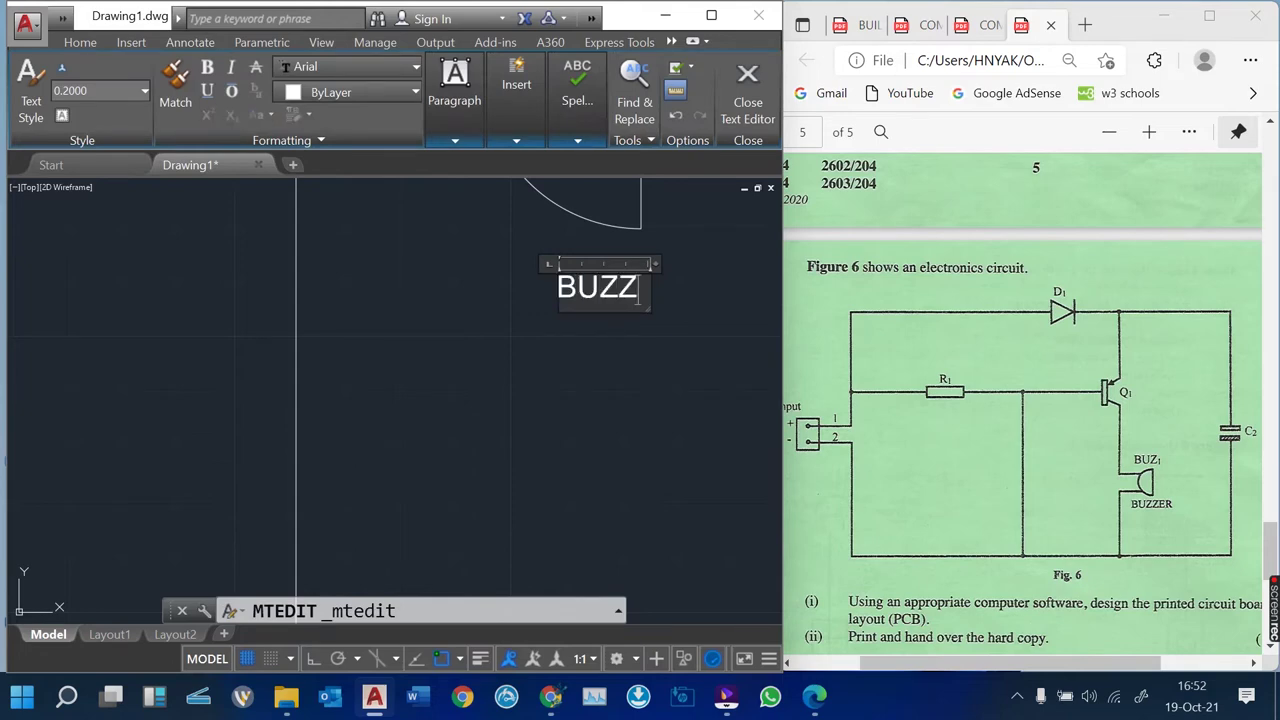
left_click(634, 403)
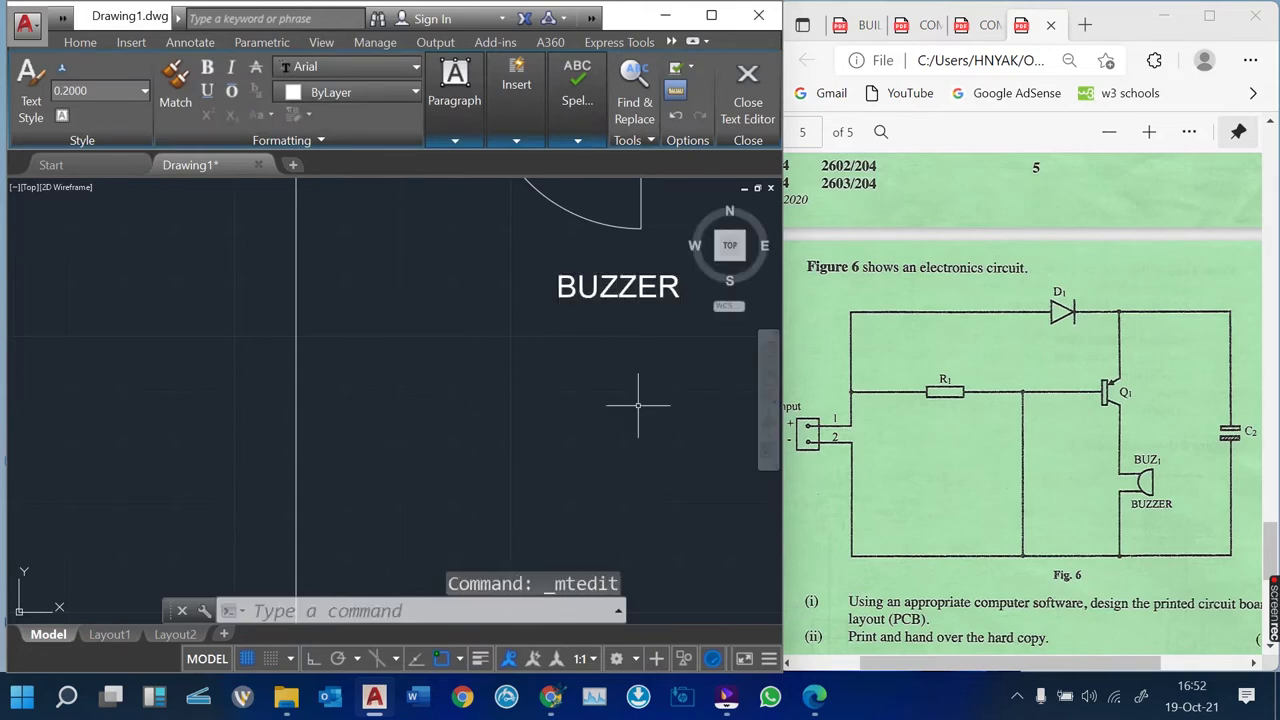
Set the text height of the "D1" label above the diode to 1
scroll(540, 414, "down", 4)
scroll(480, 420, "down", 3)
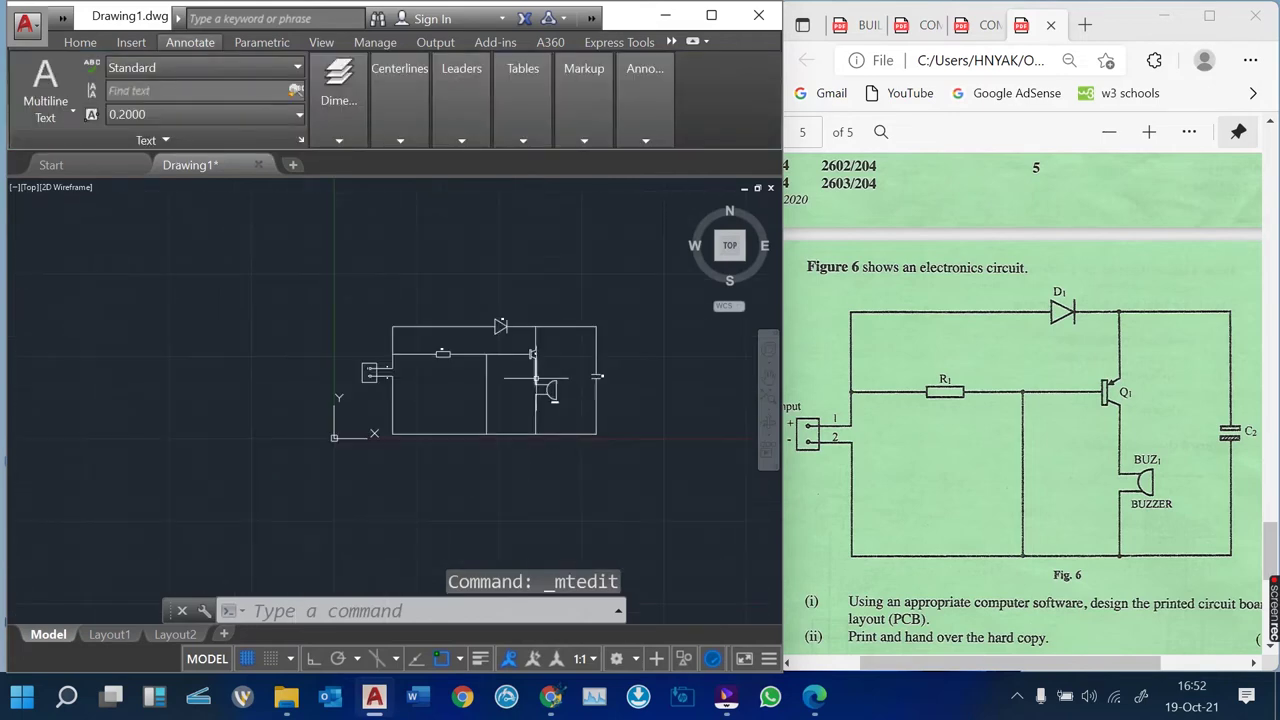
scroll(400, 420, "up", 3)
scroll(420, 395, "down", 2)
scroll(420, 395, "up", 4)
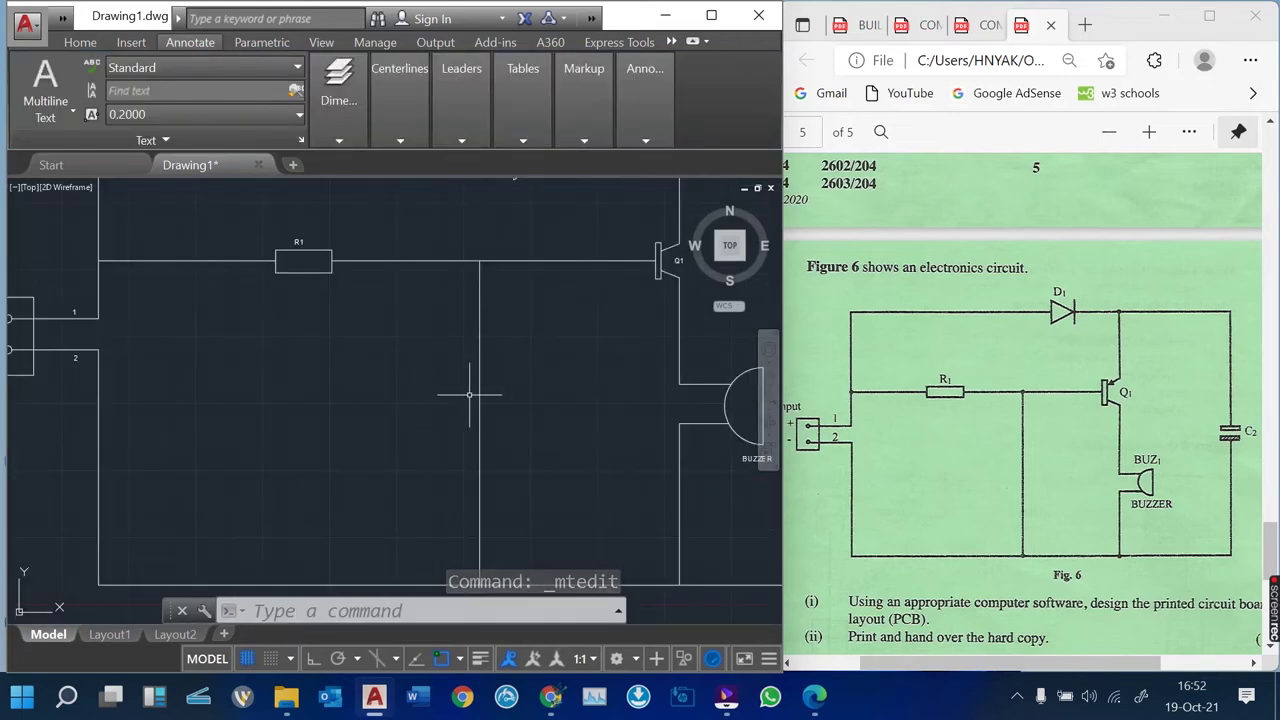
scroll(471, 371, "down", 2)
middle_click_drag(540, 400, 473, 431)
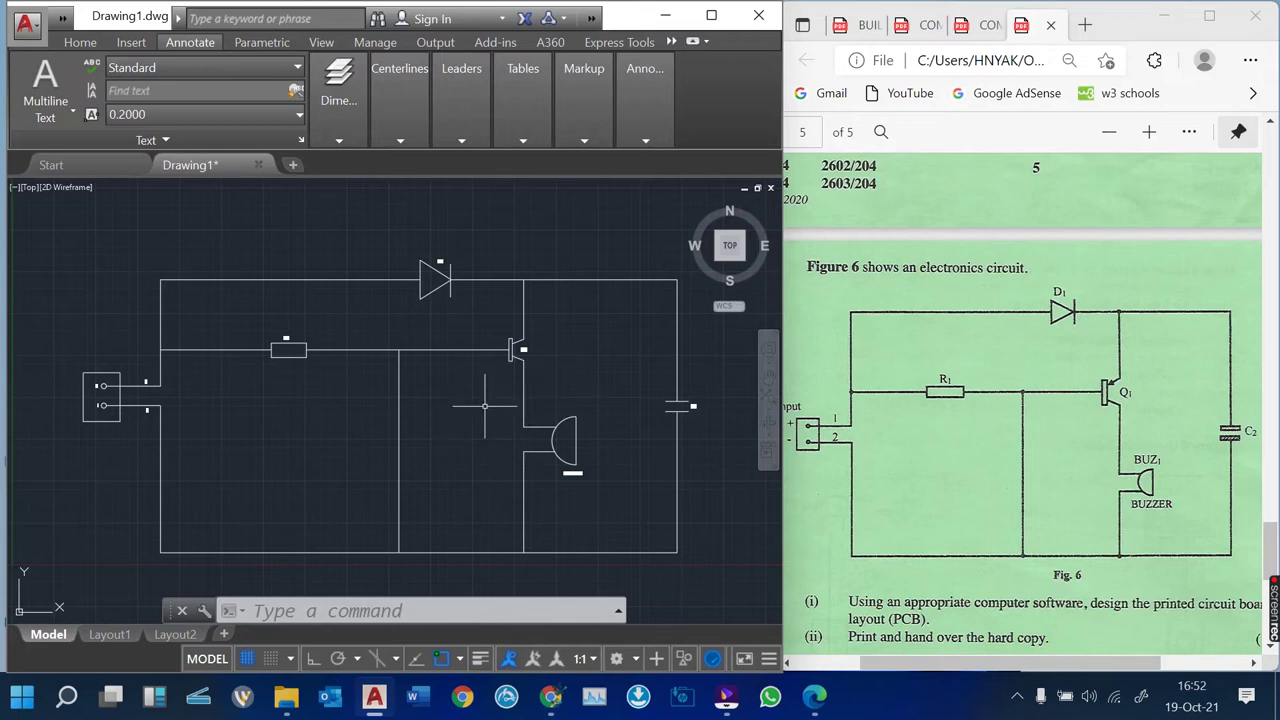
scroll(433, 283, "up", 4)
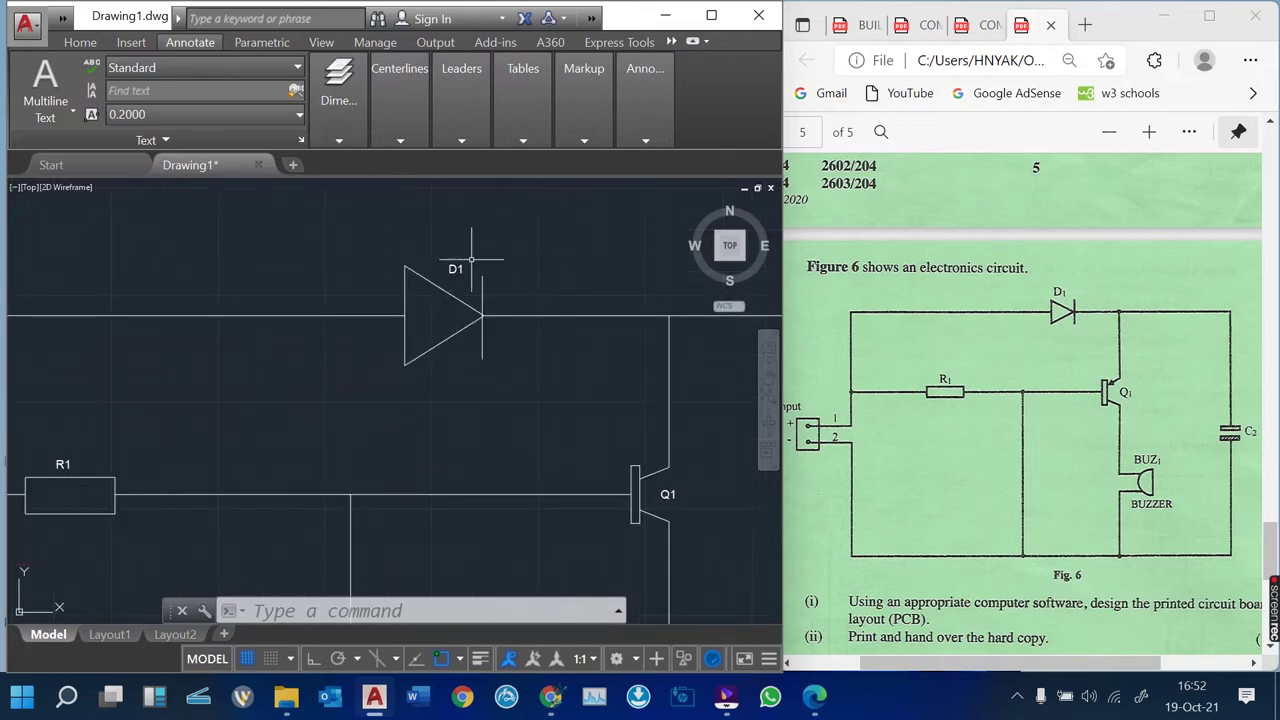
scroll(471, 259, "up", 4)
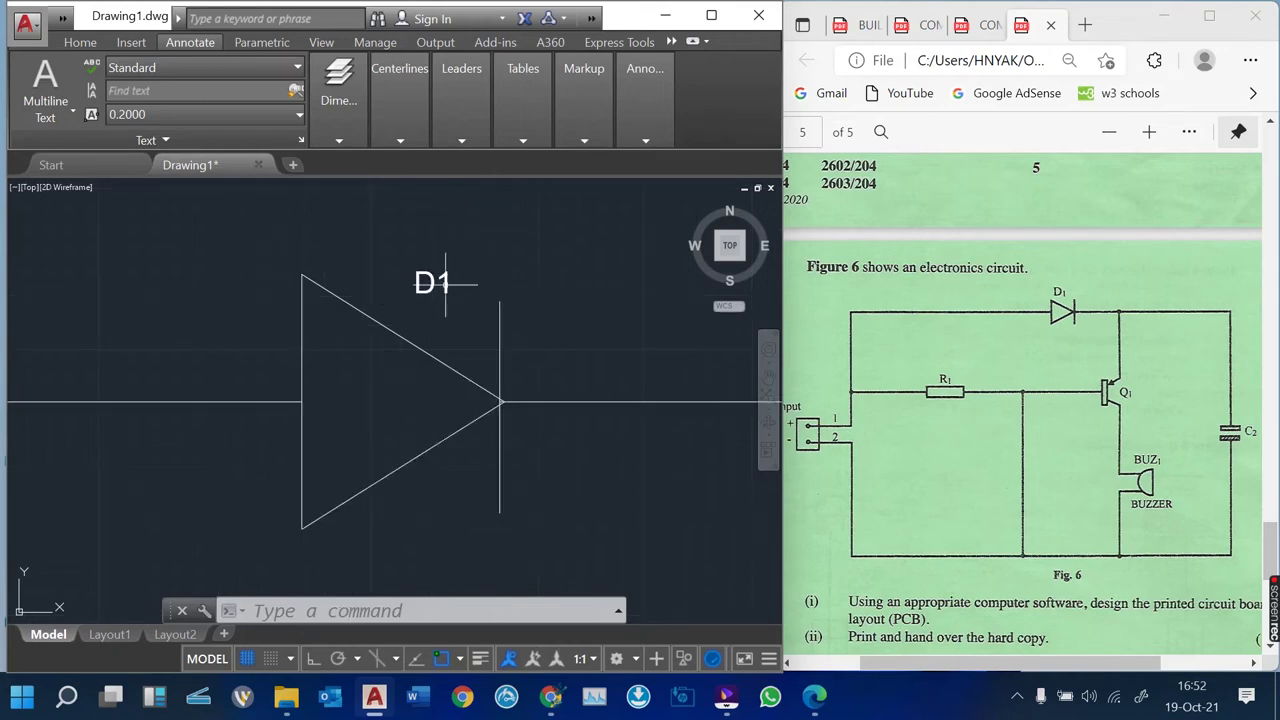
double_click(445, 282)
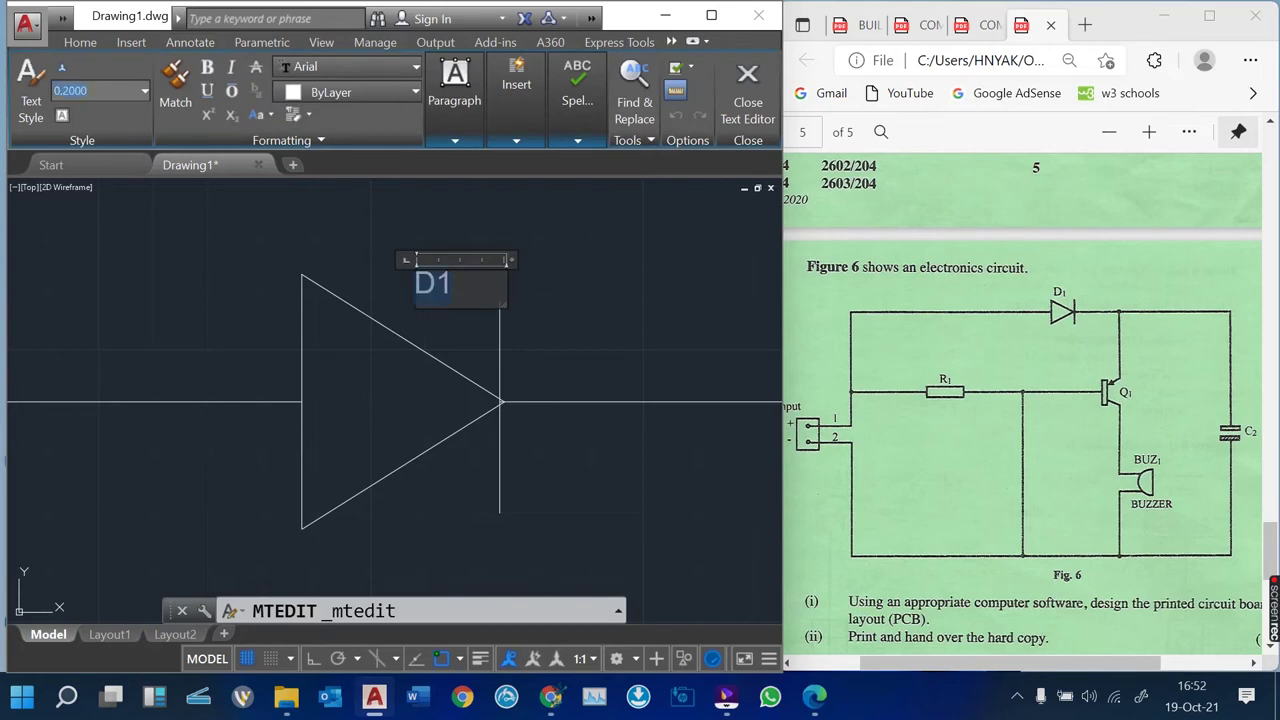
key("Return")
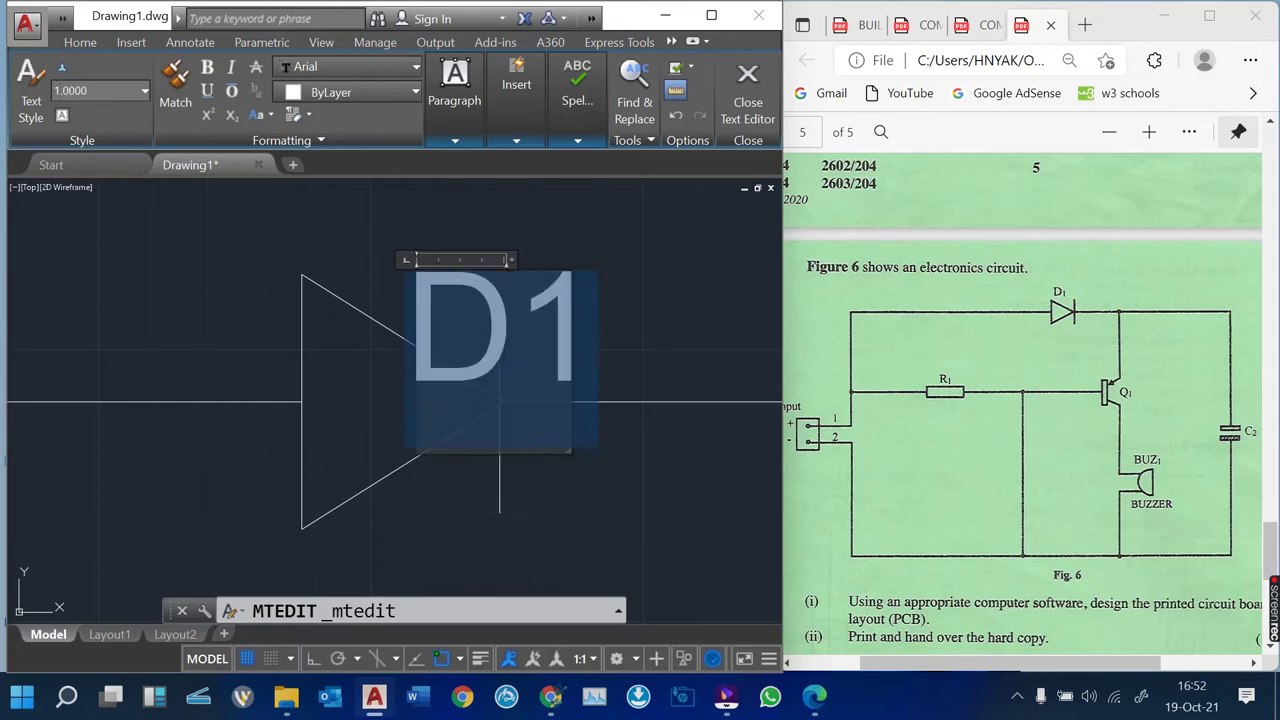
key("ctrl+Return")
Set the text height of the "D1" label at the diode to 0.5
scroll(388, 337, "down", 6)
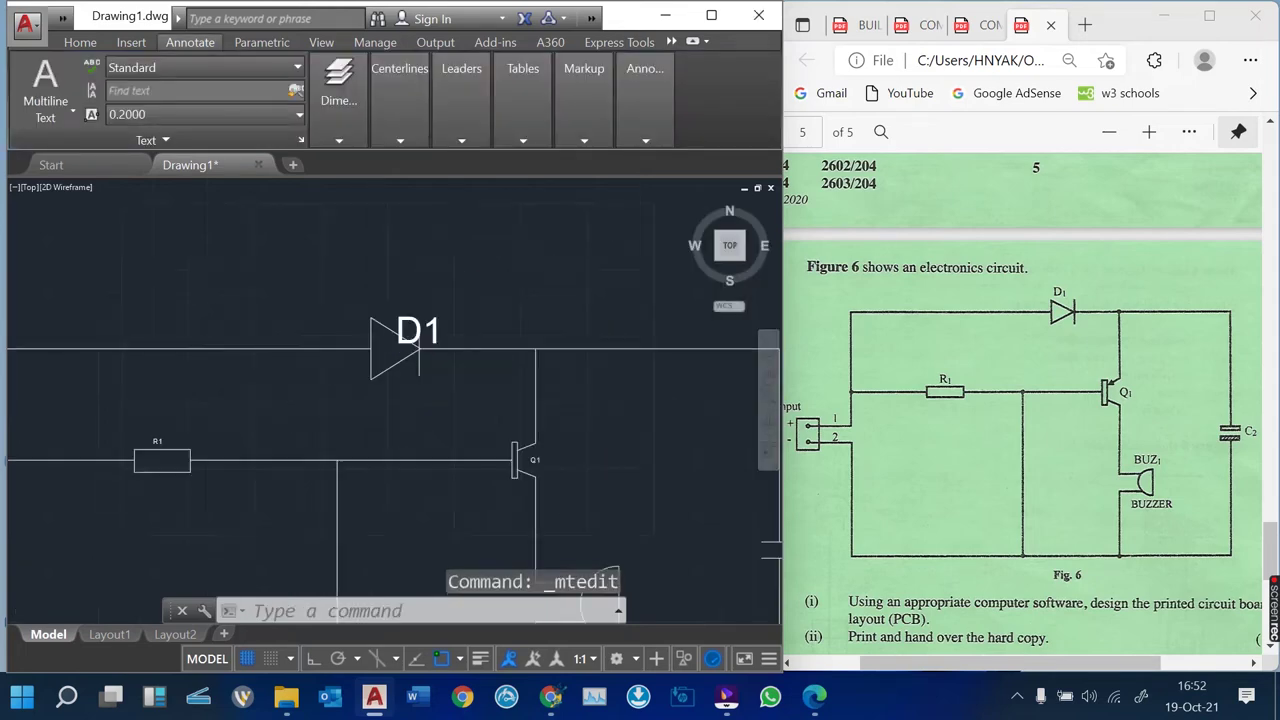
scroll(391, 330, "up", 4)
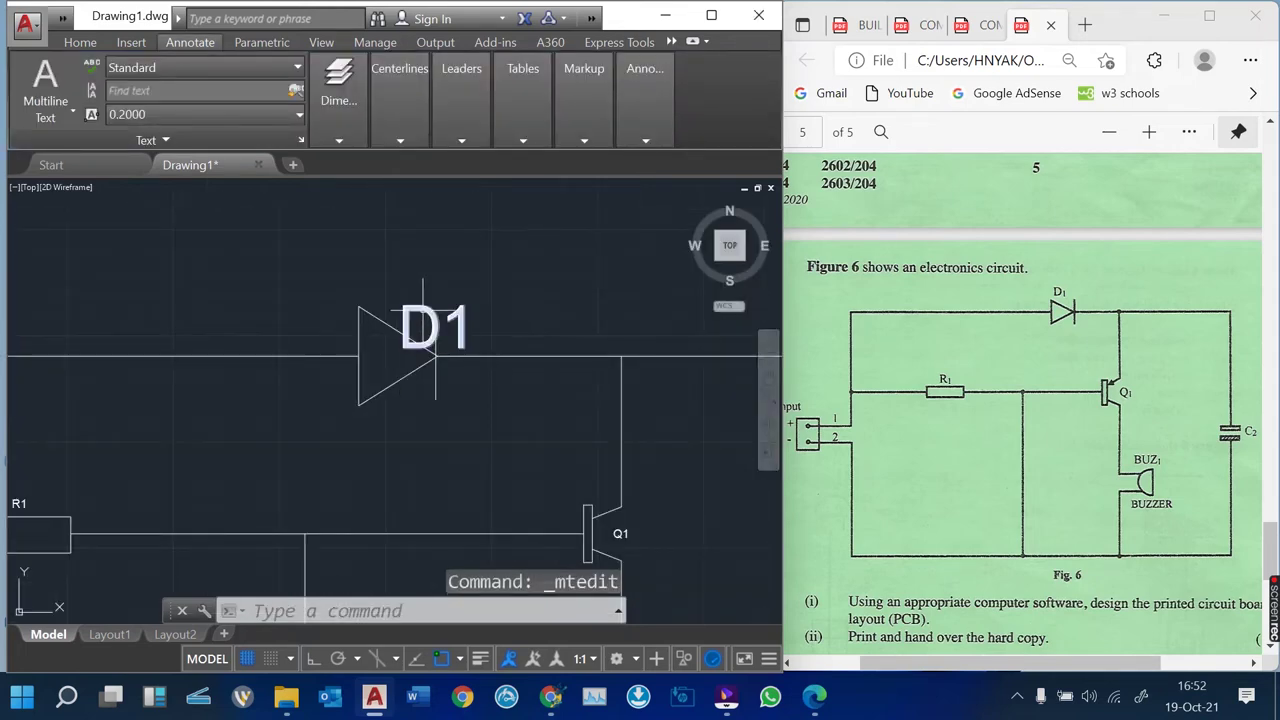
double_click(430, 330)
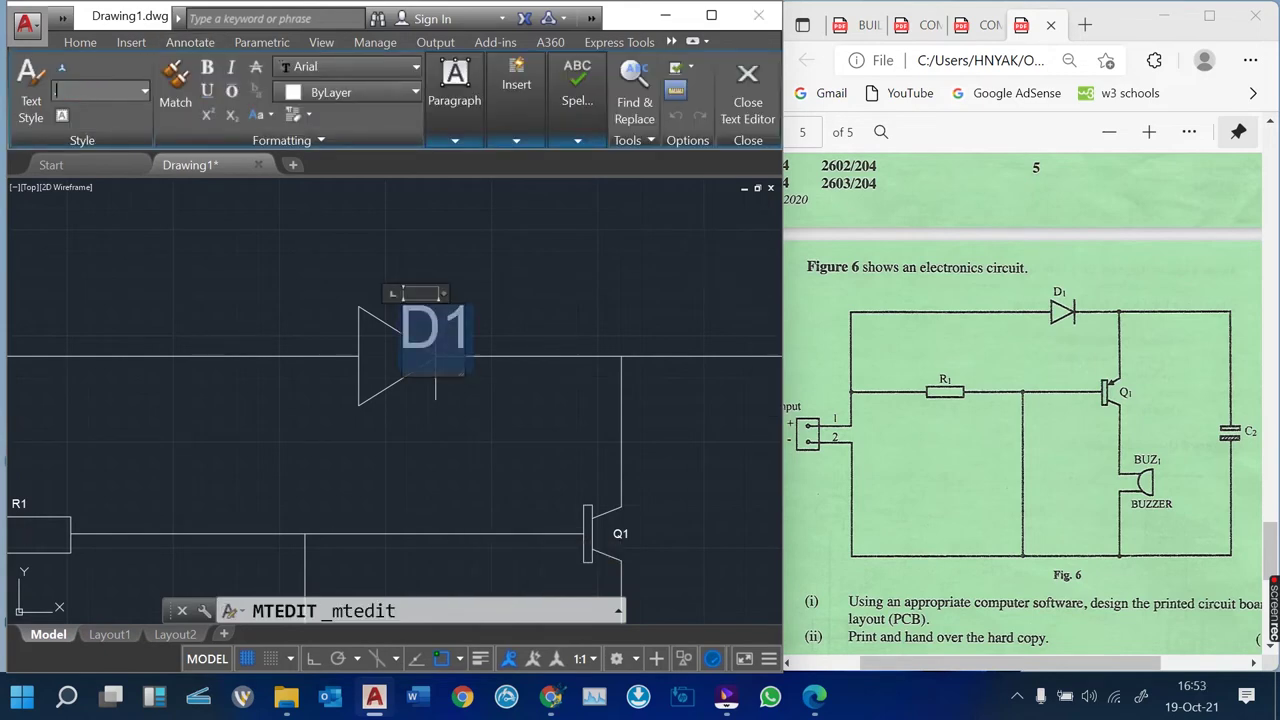
type(".5")
key("Return")
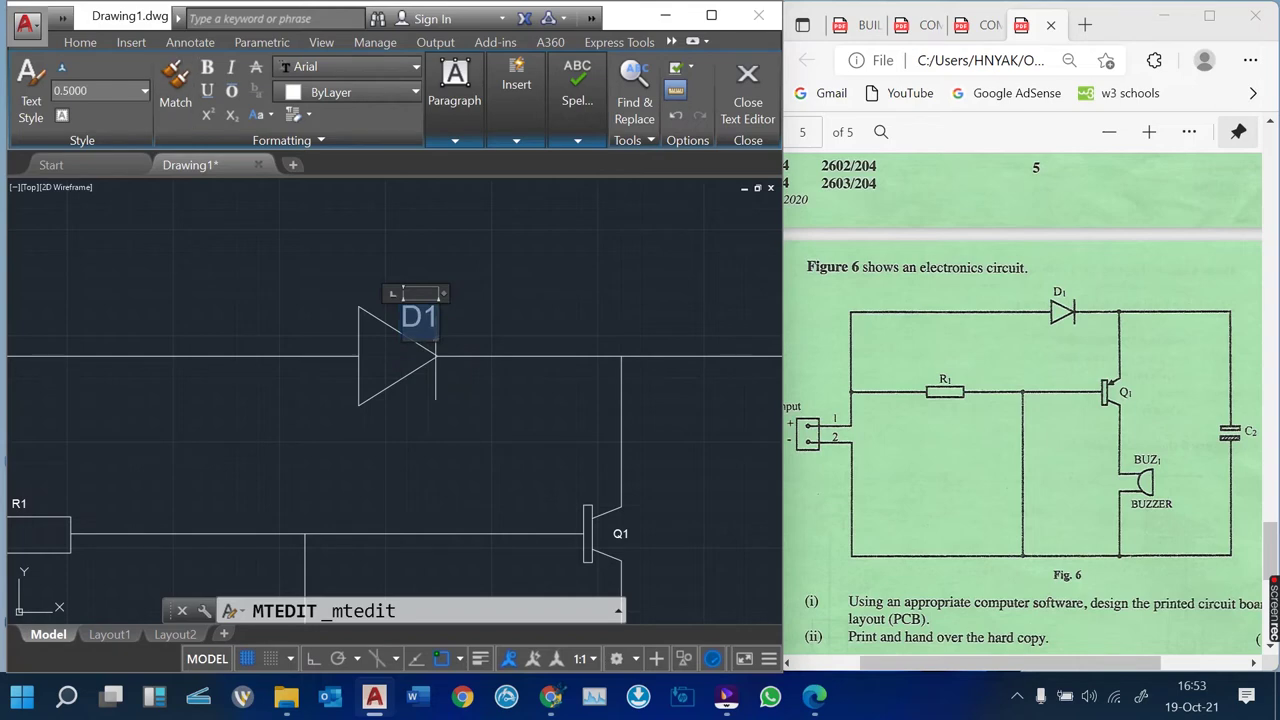
left_click(534, 306)
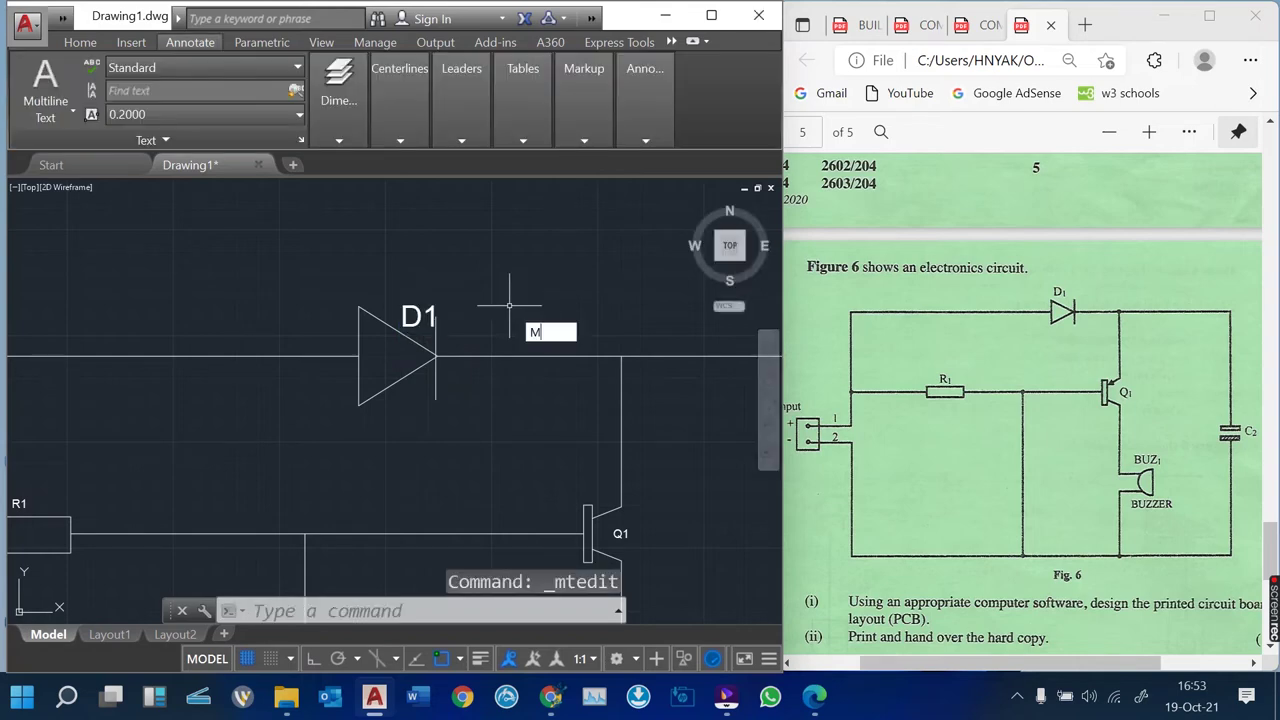
Move the "D1" label slightly up and to the left, clear of the diode's vertical bar
type("M")
key("Return")
left_click(420, 314)
key("Return")
left_click(499, 286)
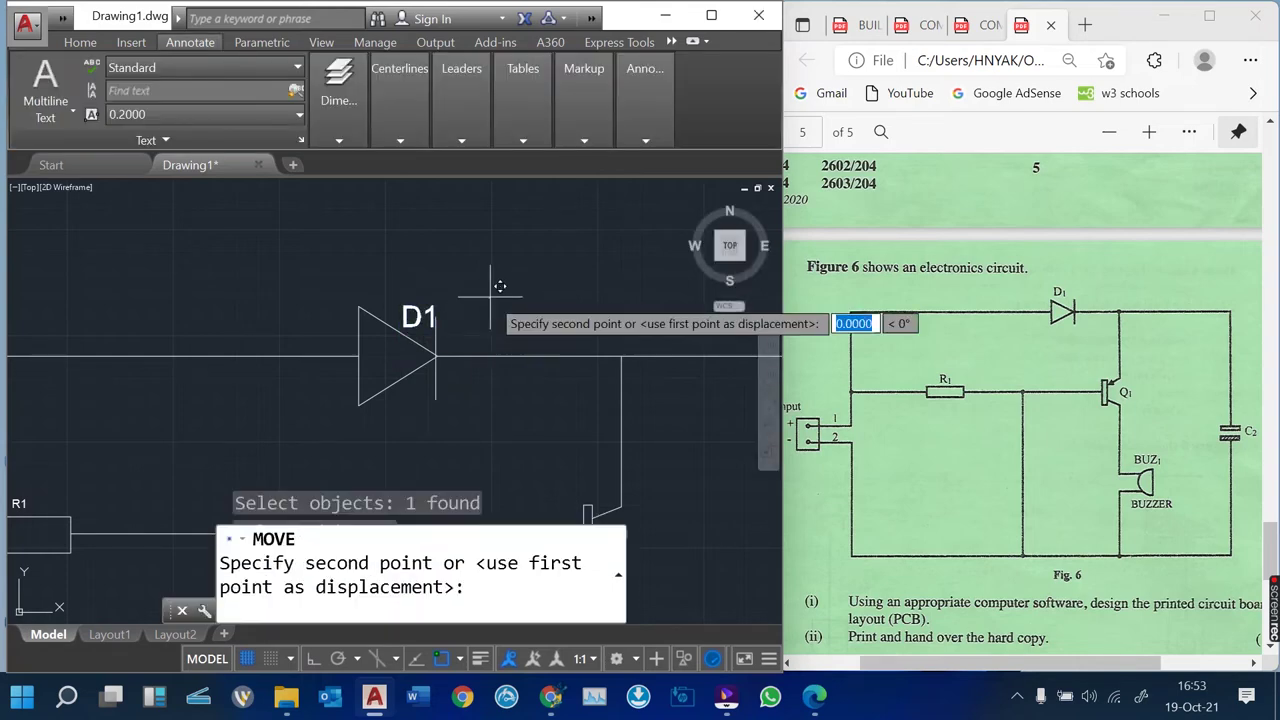
left_click(486, 273)
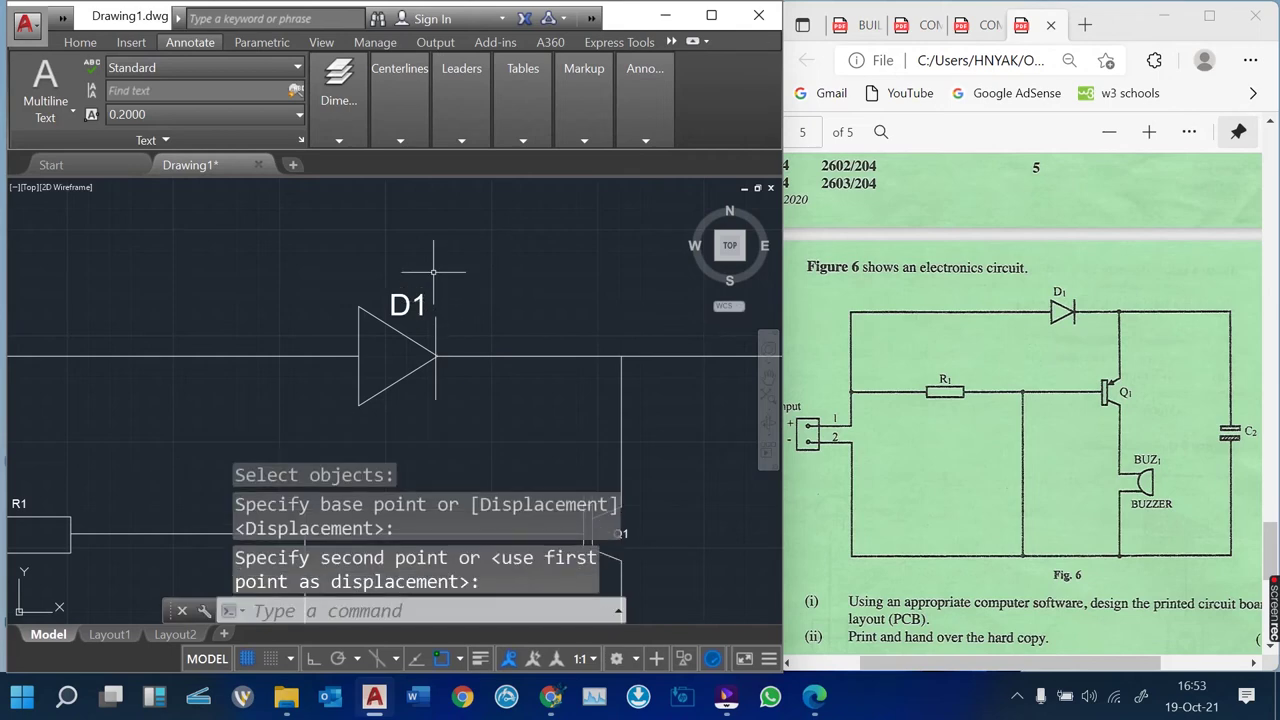
Match the text properties of the "D1" label onto the "R1" label above the resistor
left_click(80, 42)
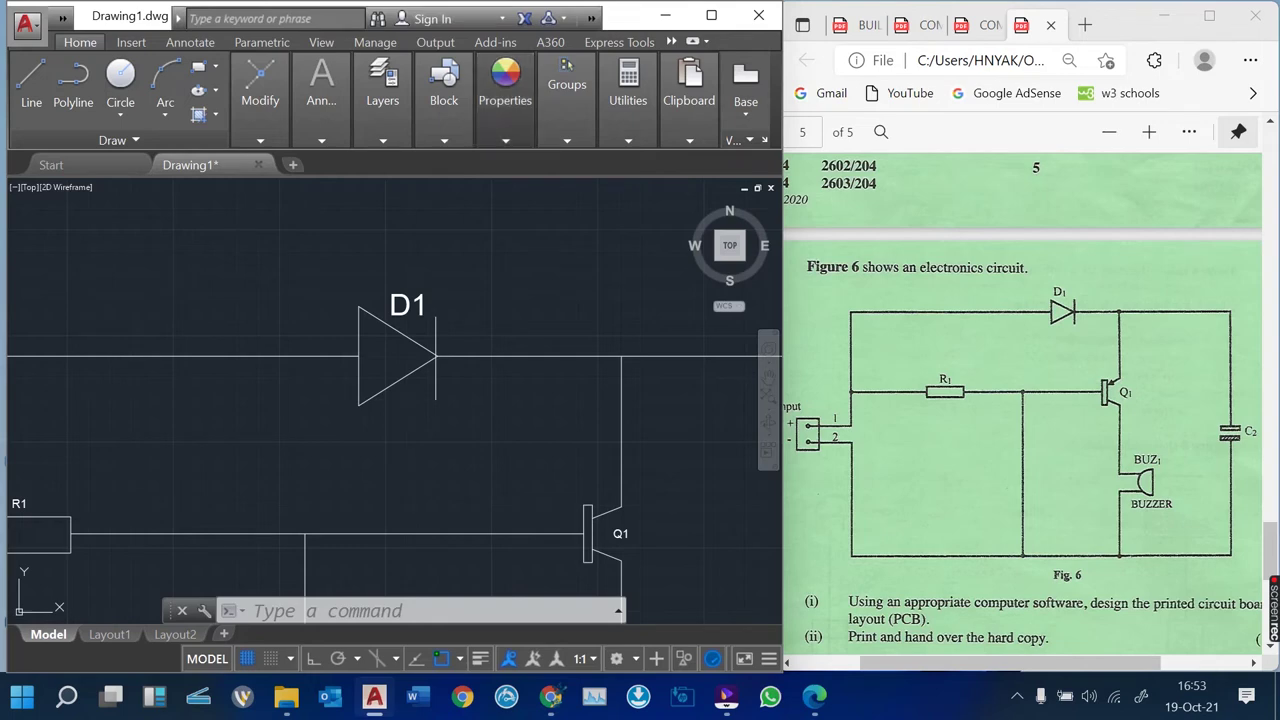
left_click(505, 90)
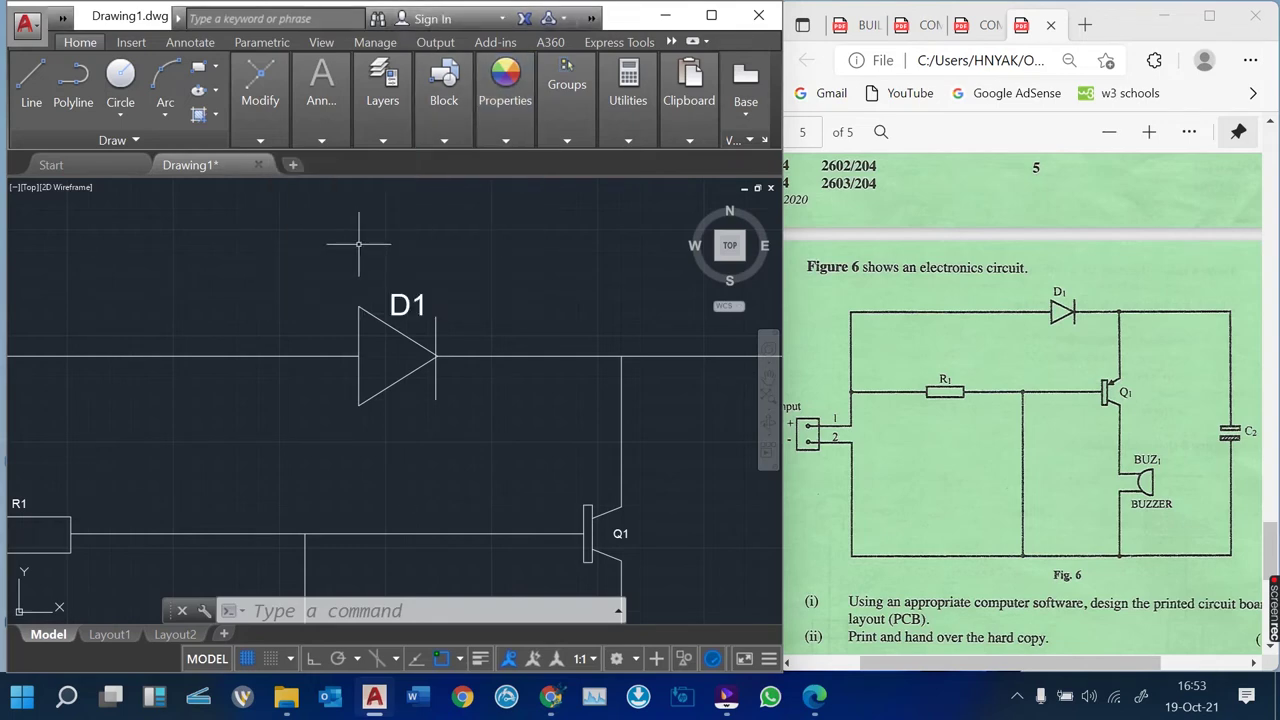
type("MA")
key("Return")
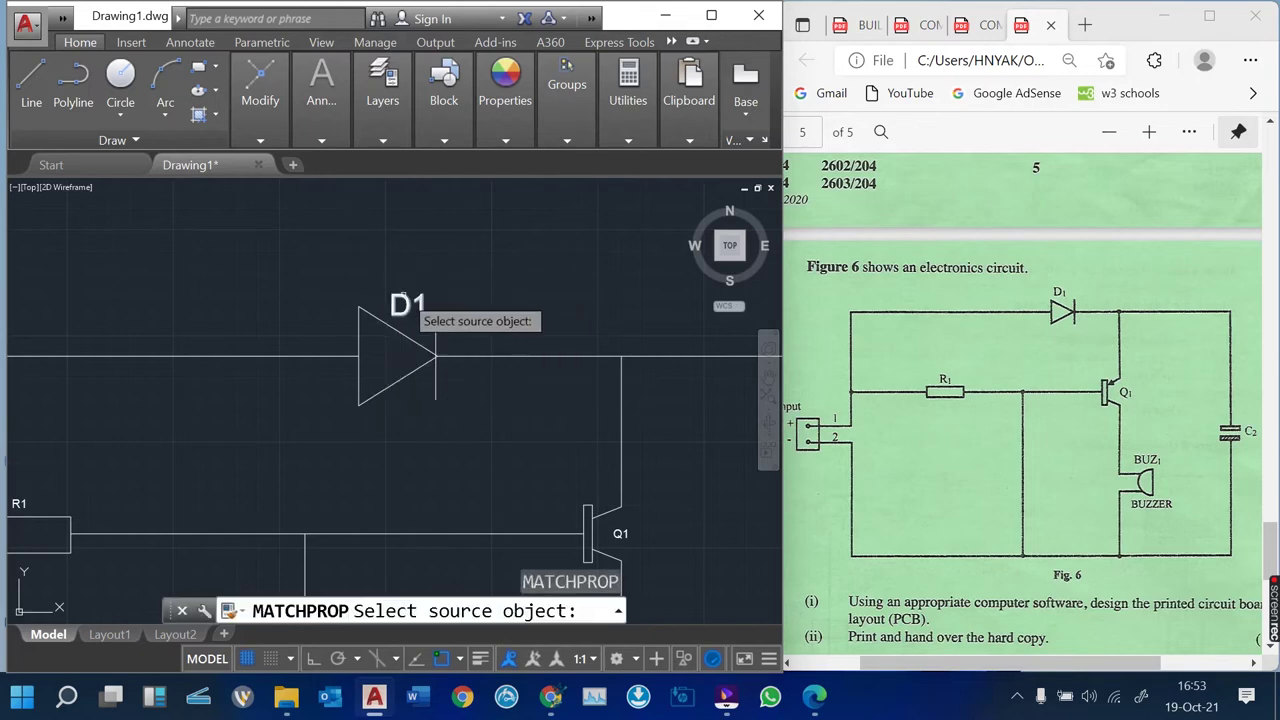
left_click(403, 300)
scroll(482, 218, "down", 5)
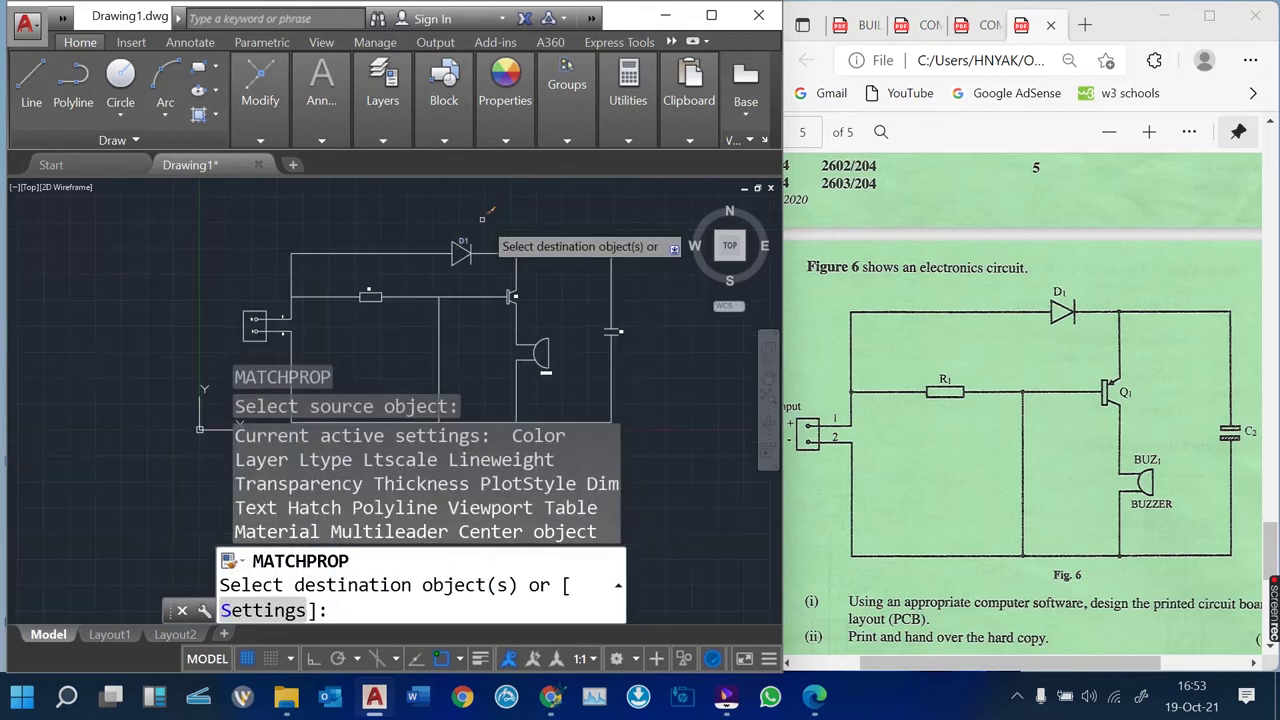
scroll(366, 290, "up", 6)
left_click(404, 298)
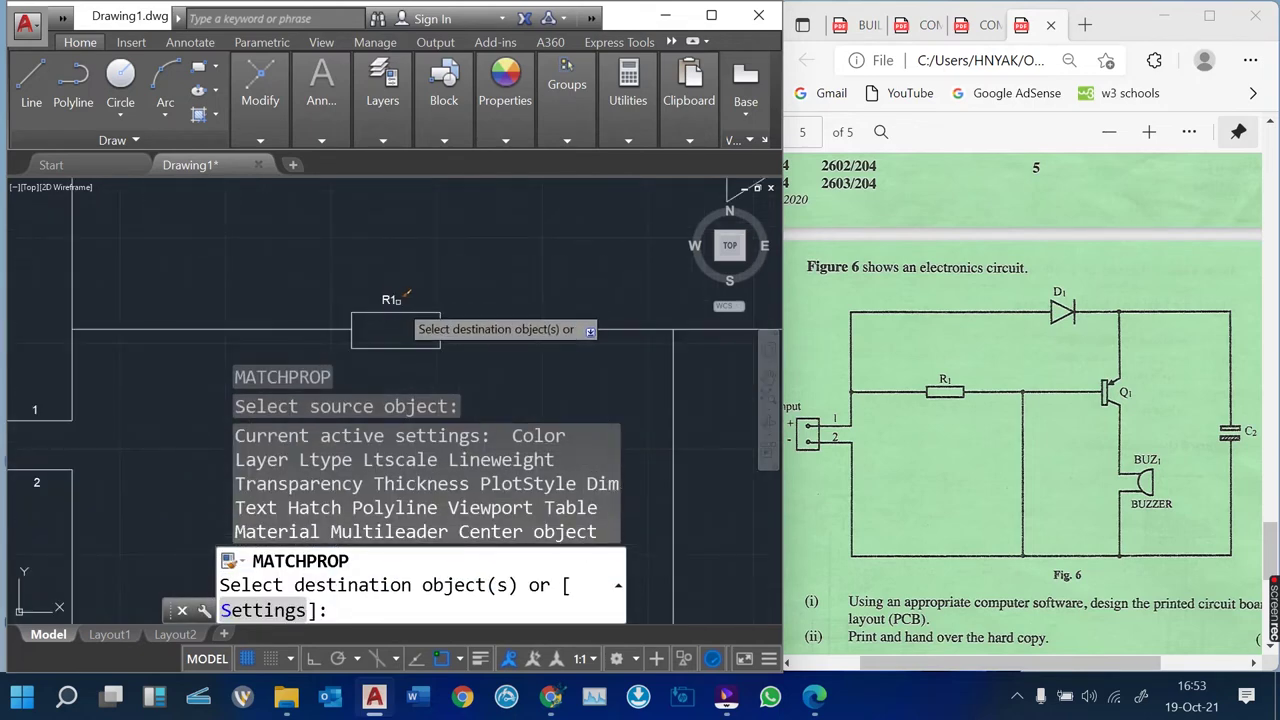
left_click(400, 300)
scroll(318, 305, "down", 4)
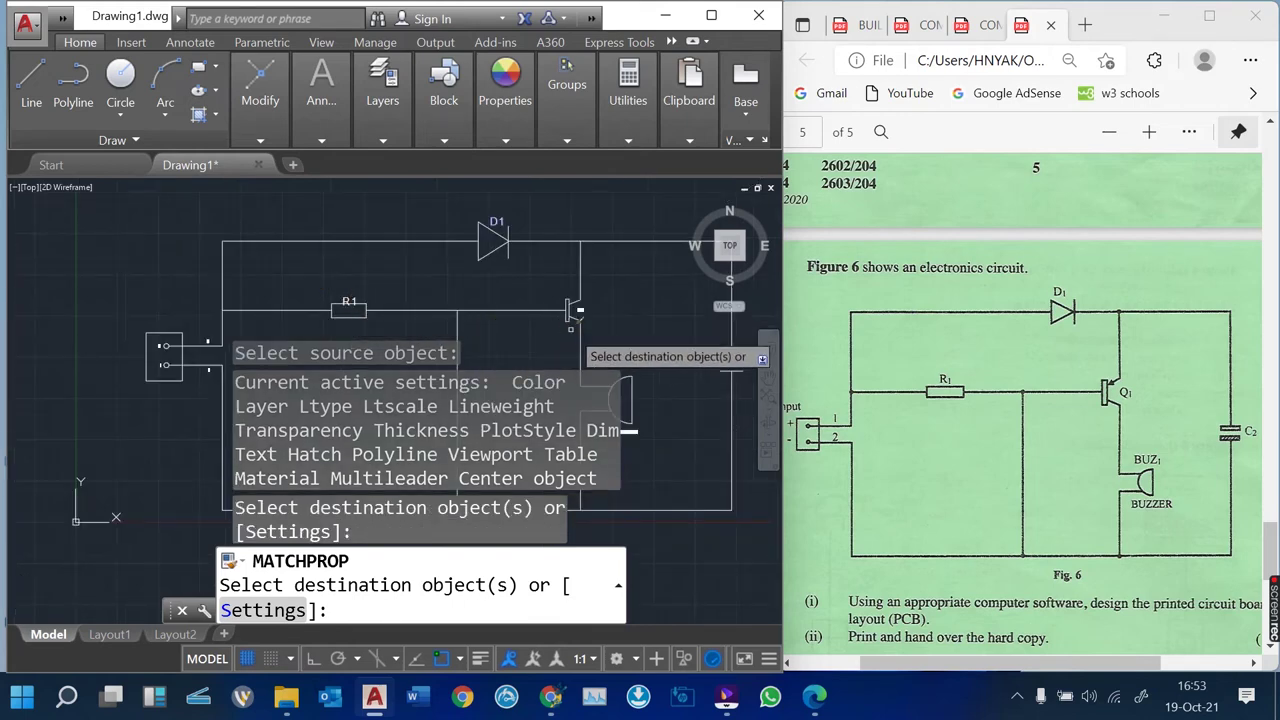
Match the same text properties onto the "Q1", "C2" and "BUZZER" labels and finish matching
scroll(578, 312, "up", 4)
left_click(565, 300)
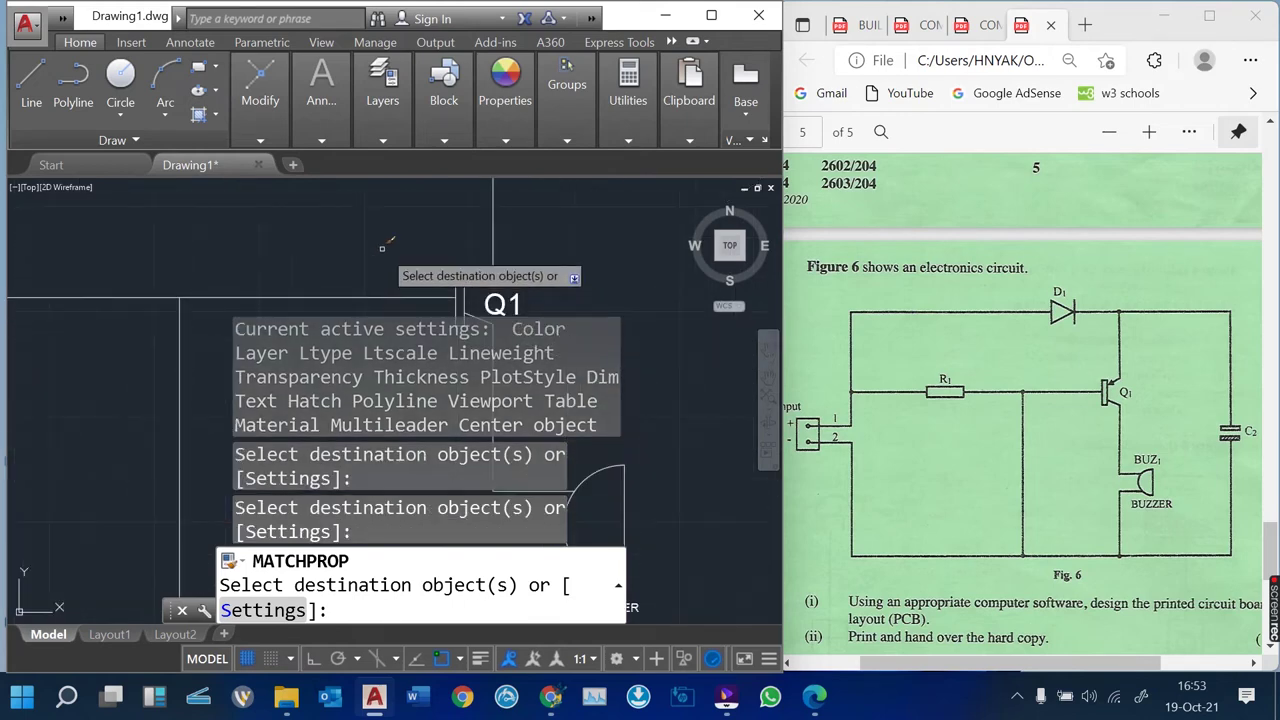
scroll(460, 280, "down", 4)
scroll(515, 300, "up", 4)
left_click(573, 272)
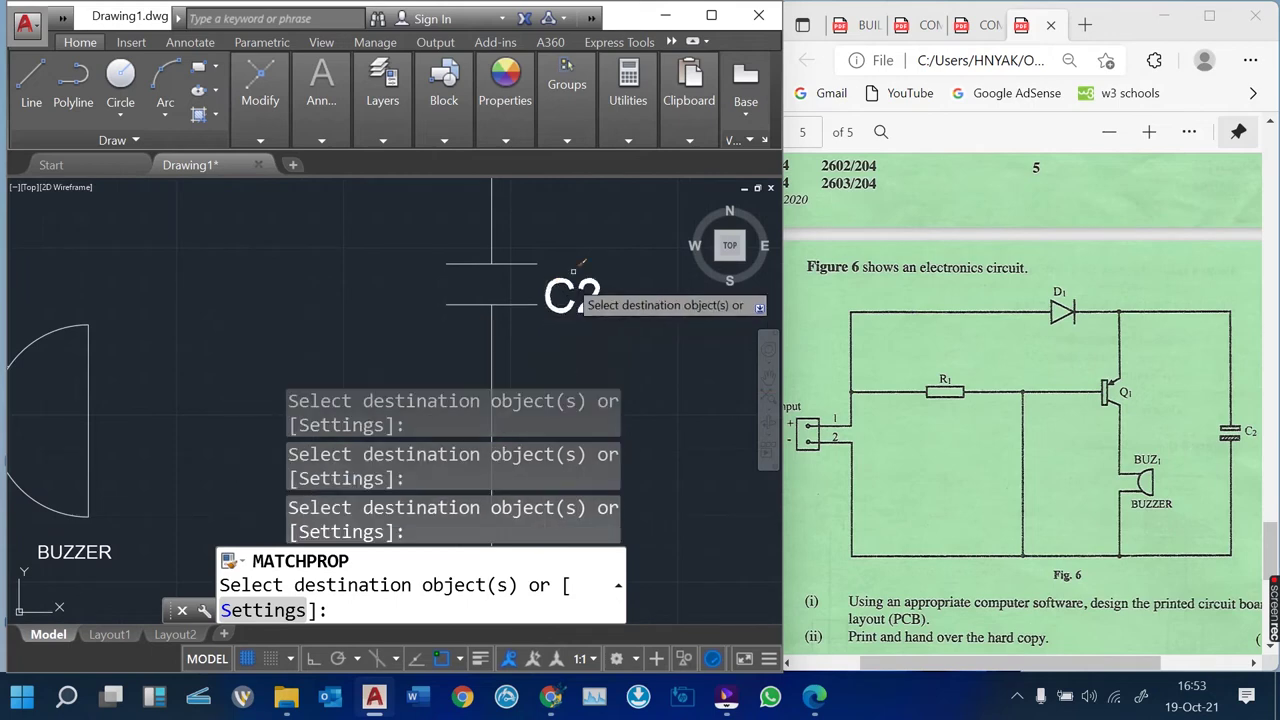
scroll(573, 272, "down", 4)
left_click(395, 366)
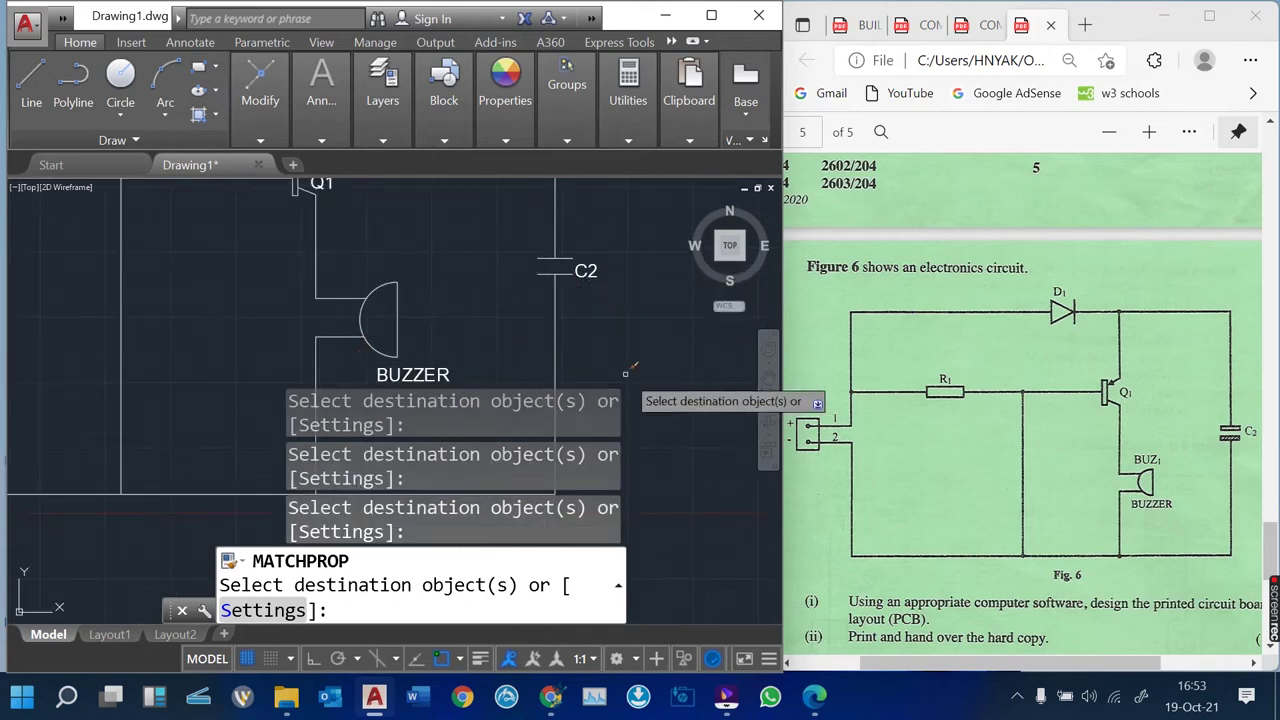
scroll(627, 370, "down", 4)
scroll(362, 352, "up", 5)
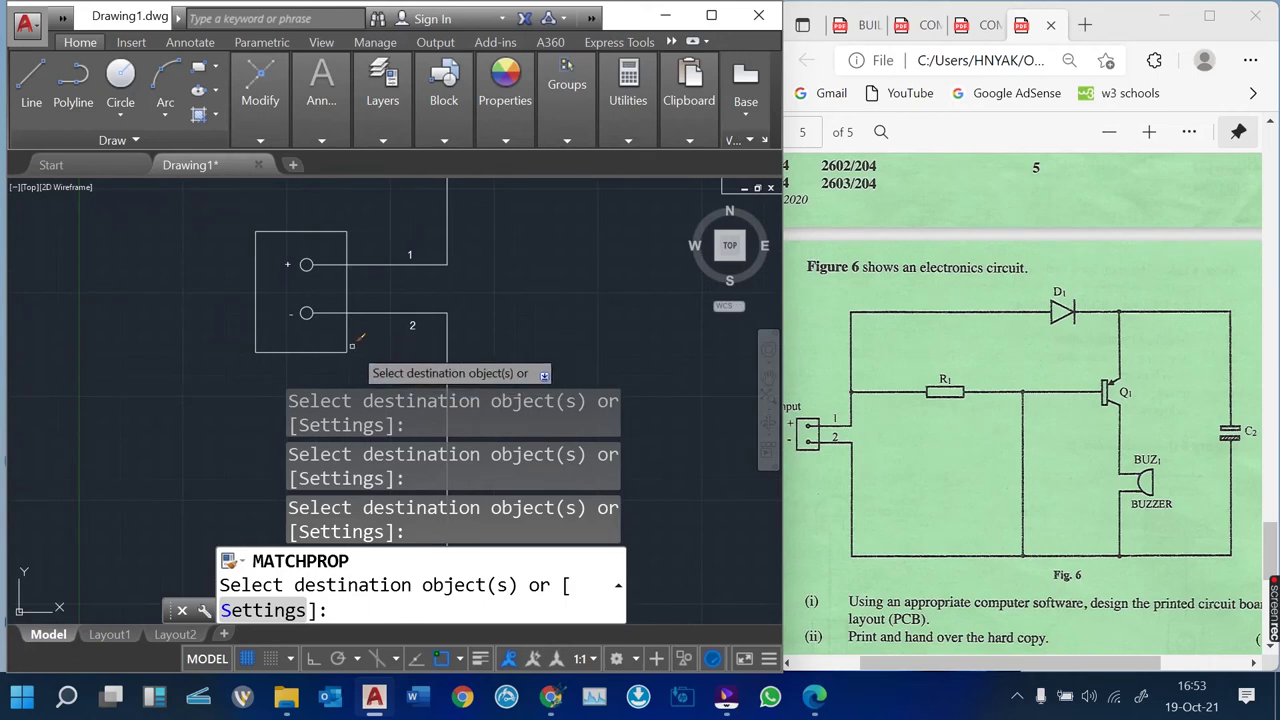
key("Escape")
Move the enlarged "R1" label slightly up so it sits clear above the resistor's rectangle
scroll(256, 346, "down", 4)
scroll(362, 320, "up", 5)
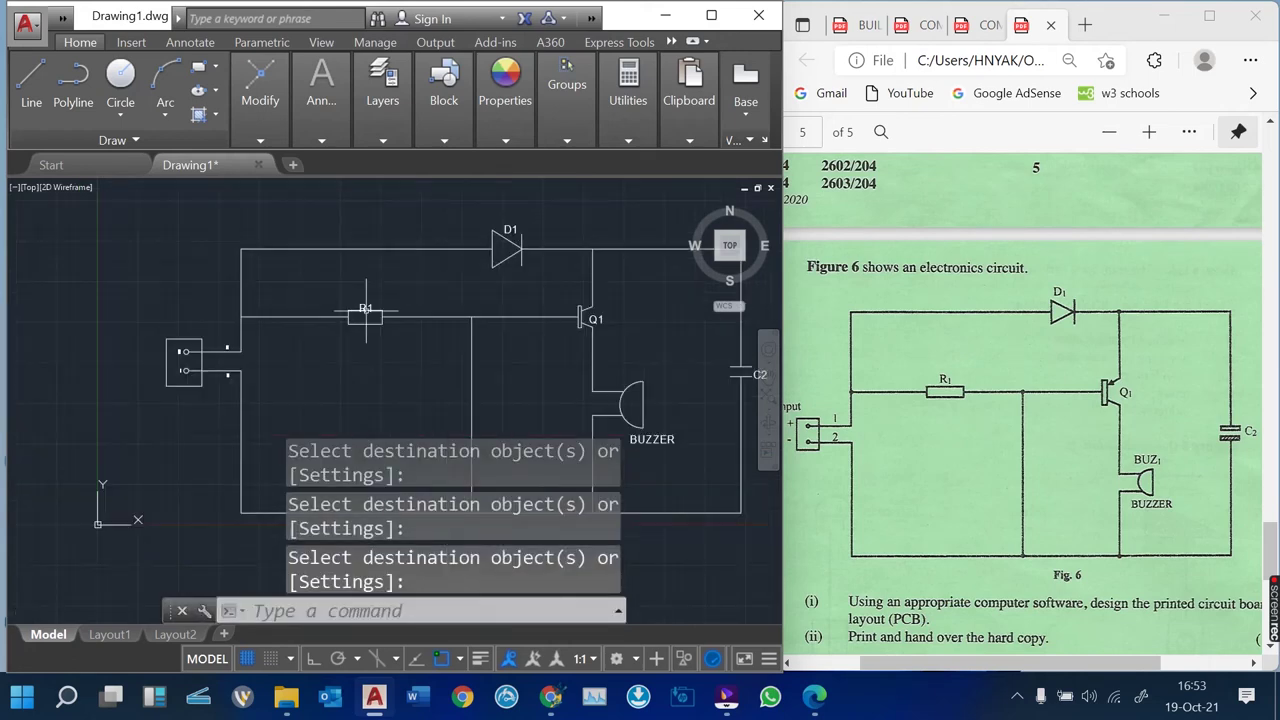
type("m")
key("Return")
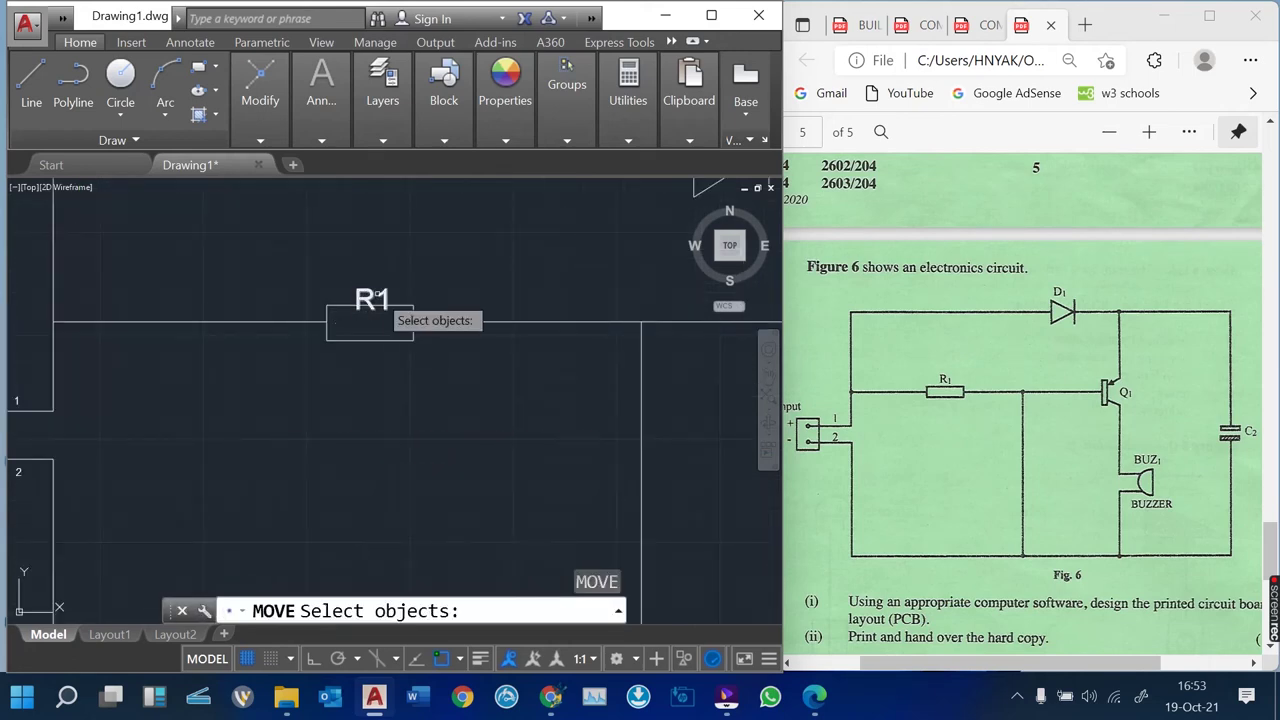
left_click(368, 323)
key("Return")
left_click(447, 289)
left_click(419, 297)
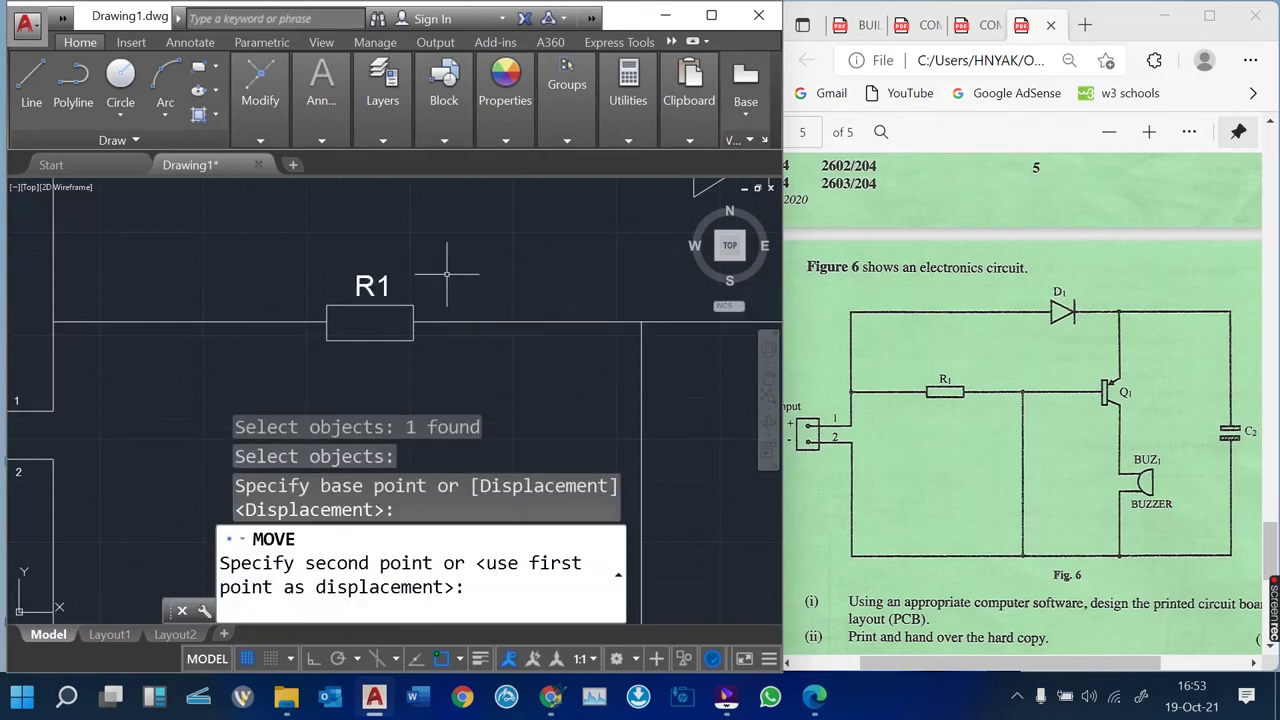
Draw a small circle centred on the junction of the diode's wire and the vertical wire up from Q1
scroll(309, 343, "down", 3)
mouse_move(477, 395)
middle_mouse_down()
mouse_move(415, 323)
mouse_move(443, 360)
middle_mouse_up()
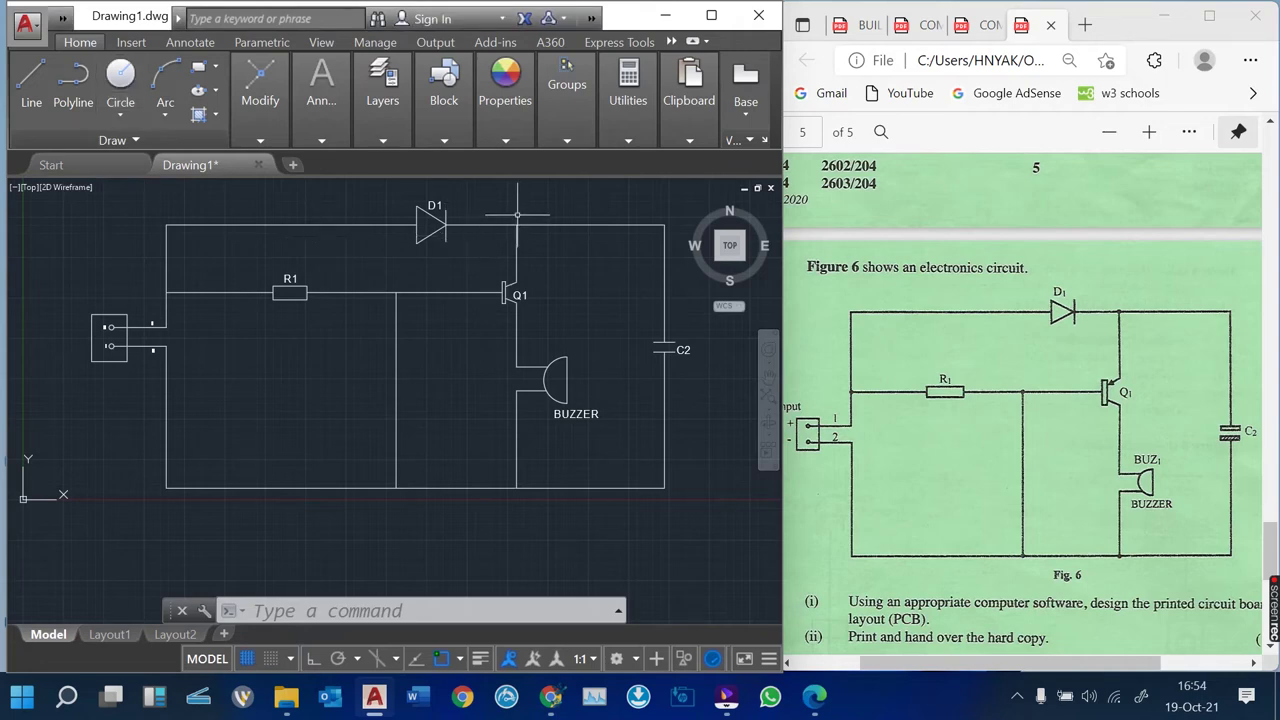
scroll(517, 214, "up", 4)
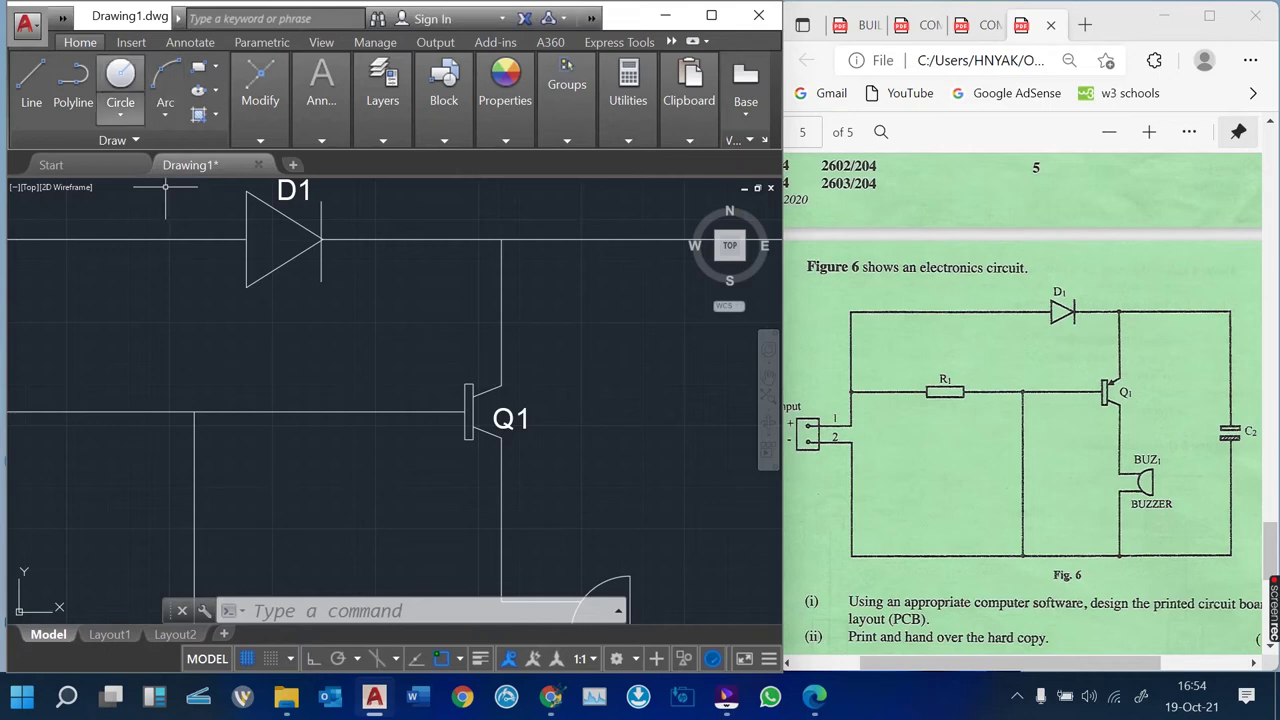
left_click(120, 85)
left_click(501, 239)
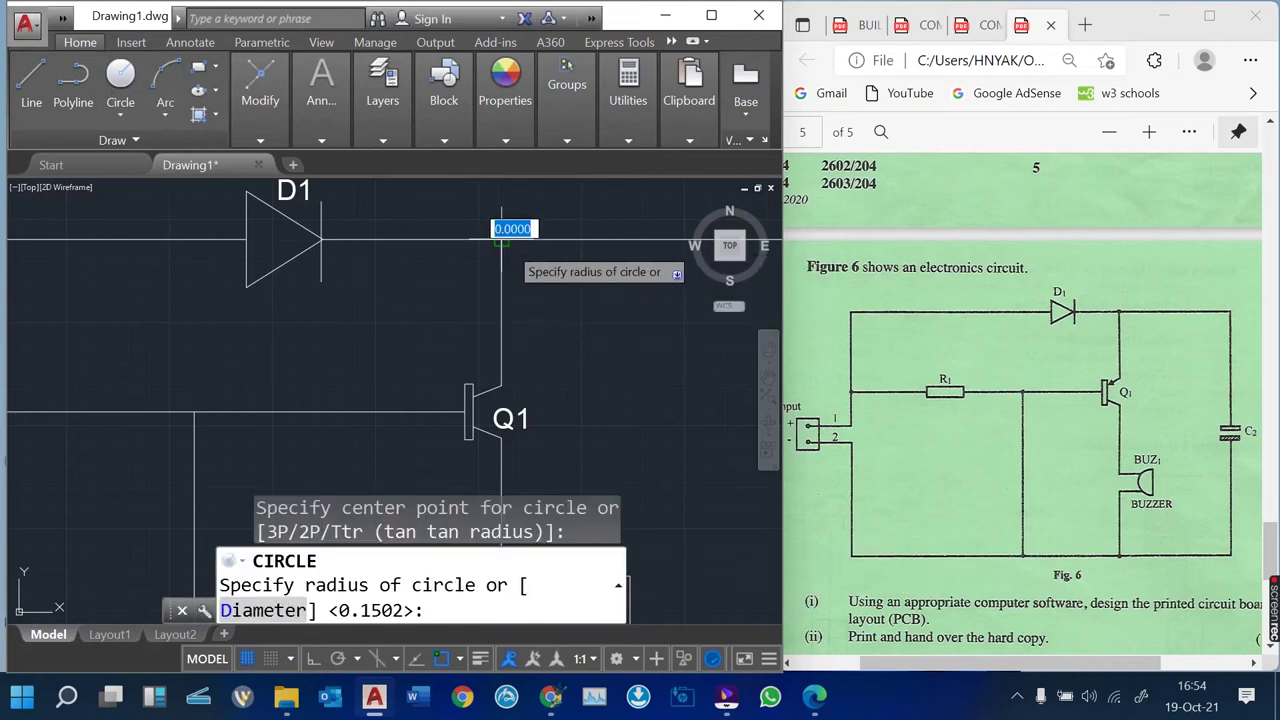
scroll(517, 242, "up", 3)
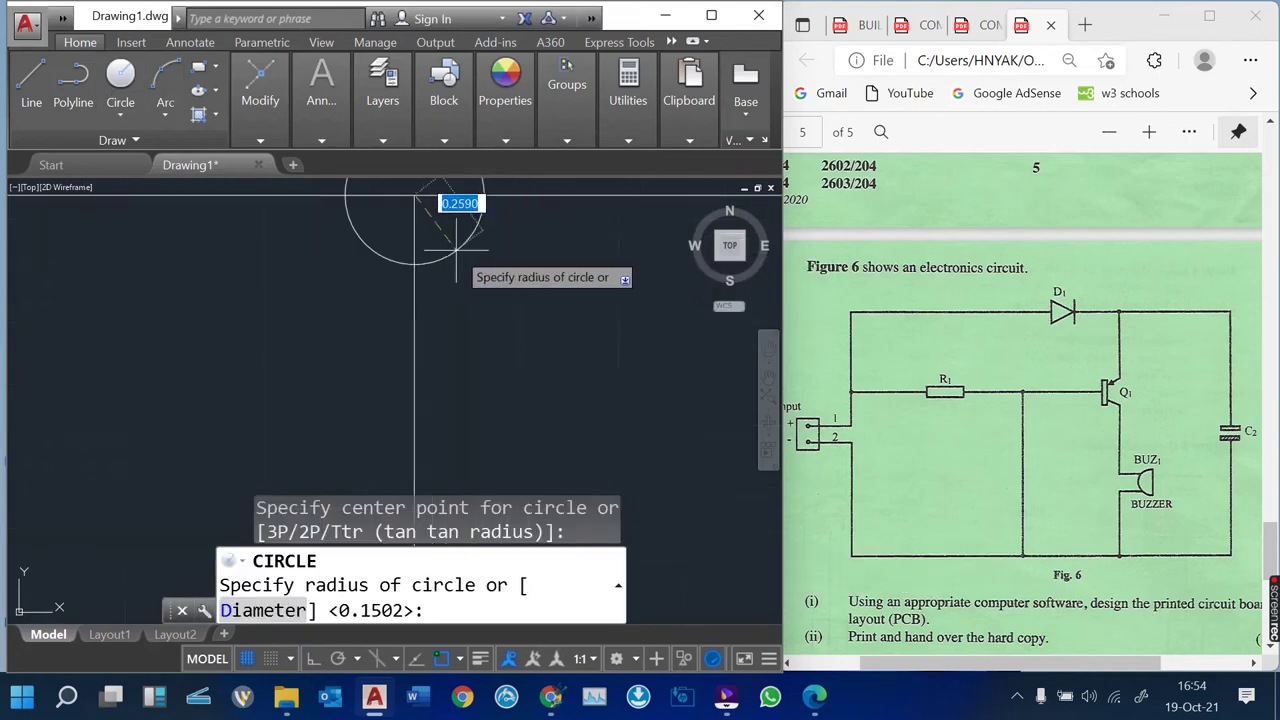
left_click(440, 220)
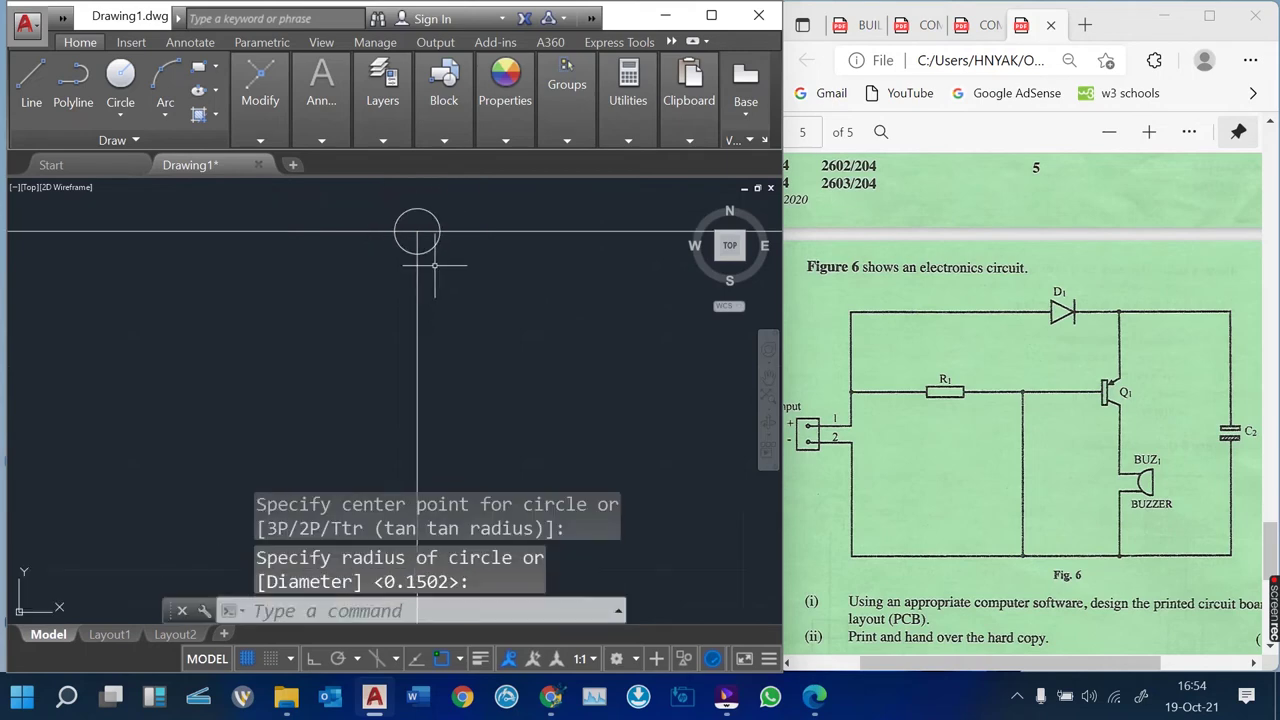
Fill both halves of the junction circle with a SOLID hatch
scroll(422, 290, "down", 5)
scroll(430, 300, "up", 4)
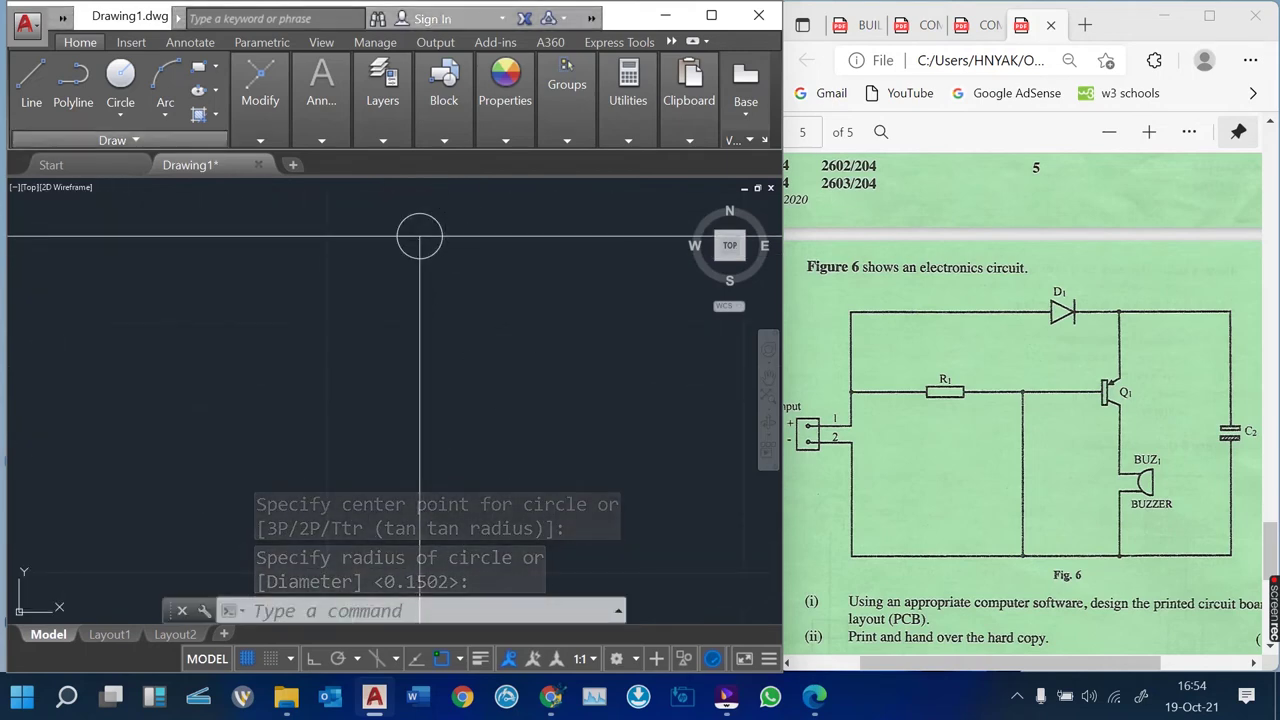
type("h")
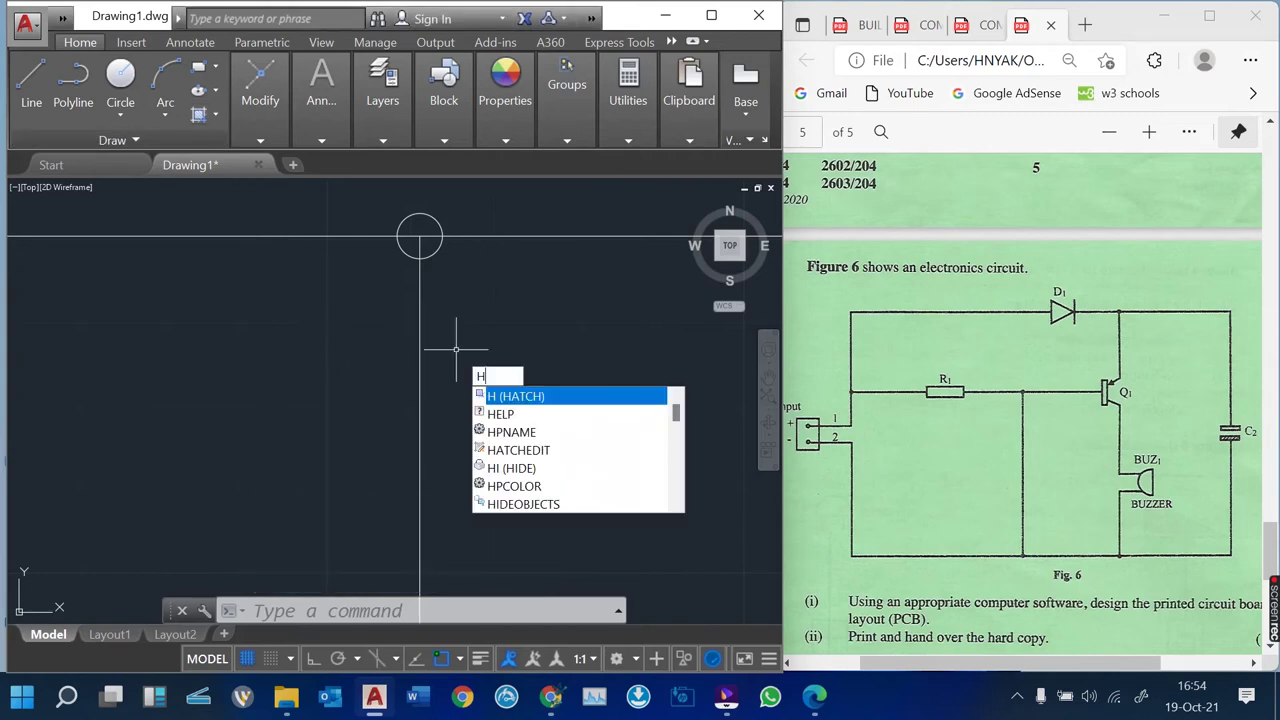
key("Return")
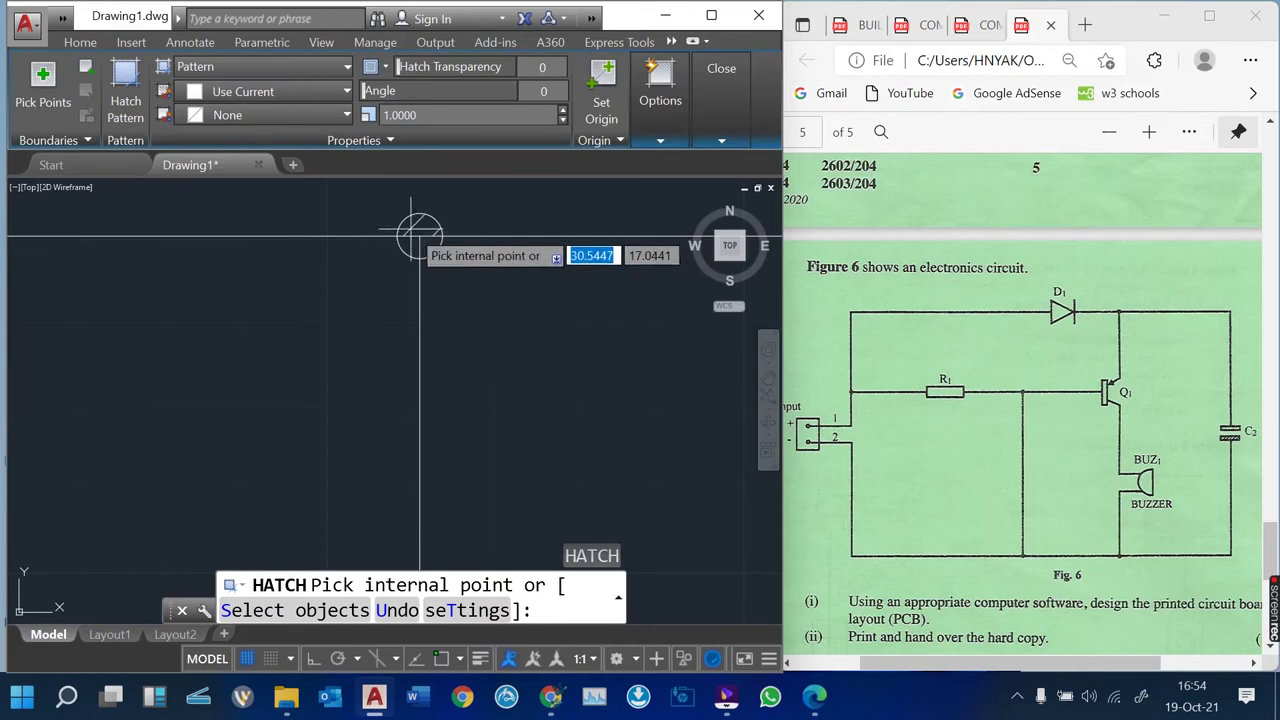
left_click(125, 100)
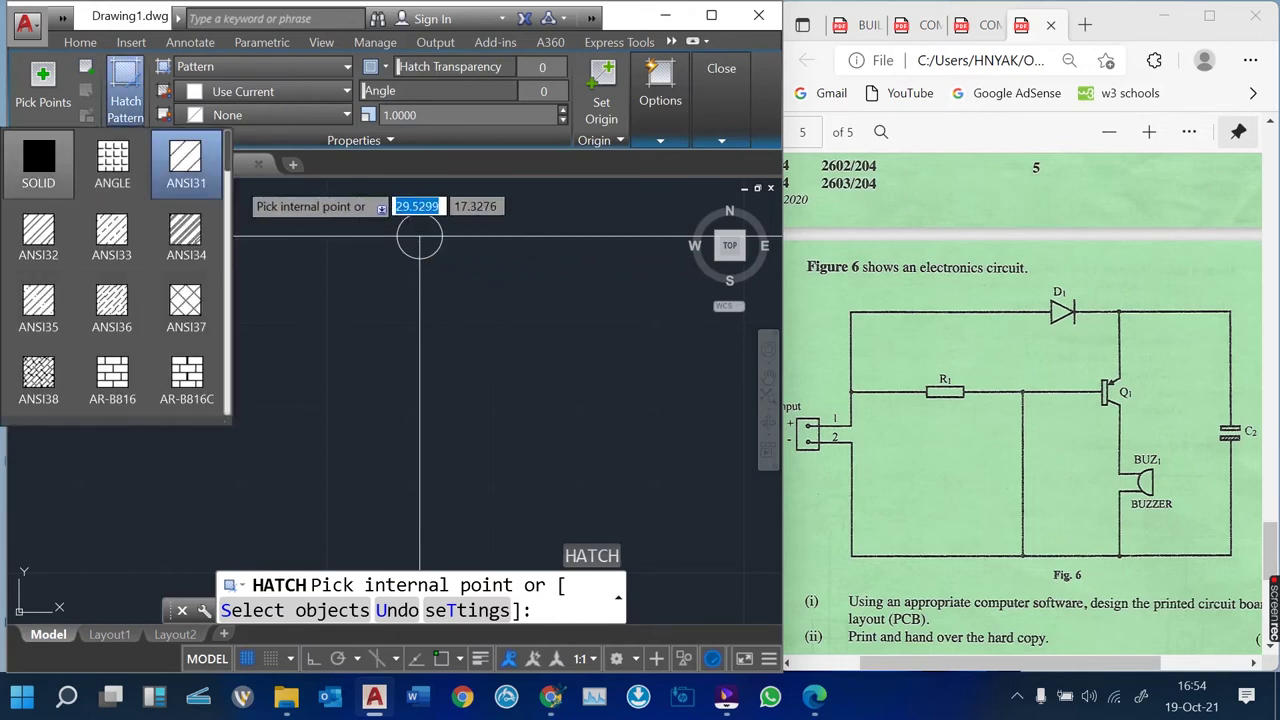
left_click(37, 189)
left_click(419, 239)
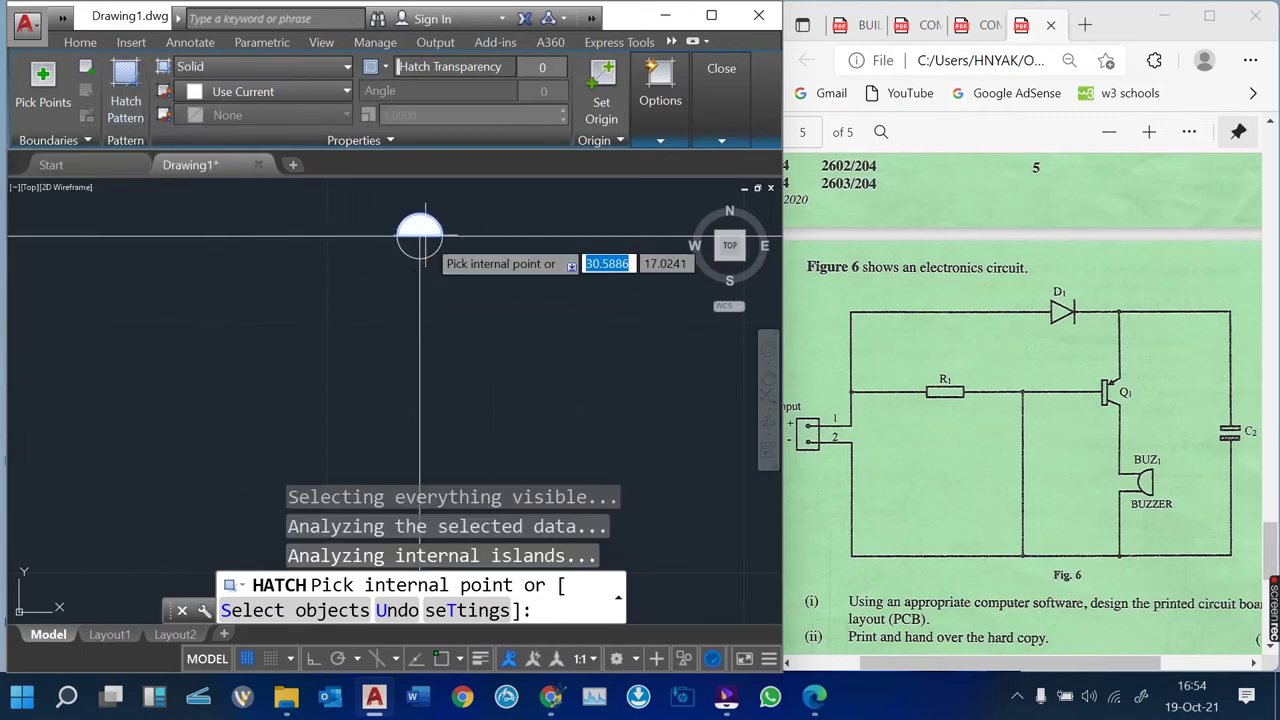
key("Return")
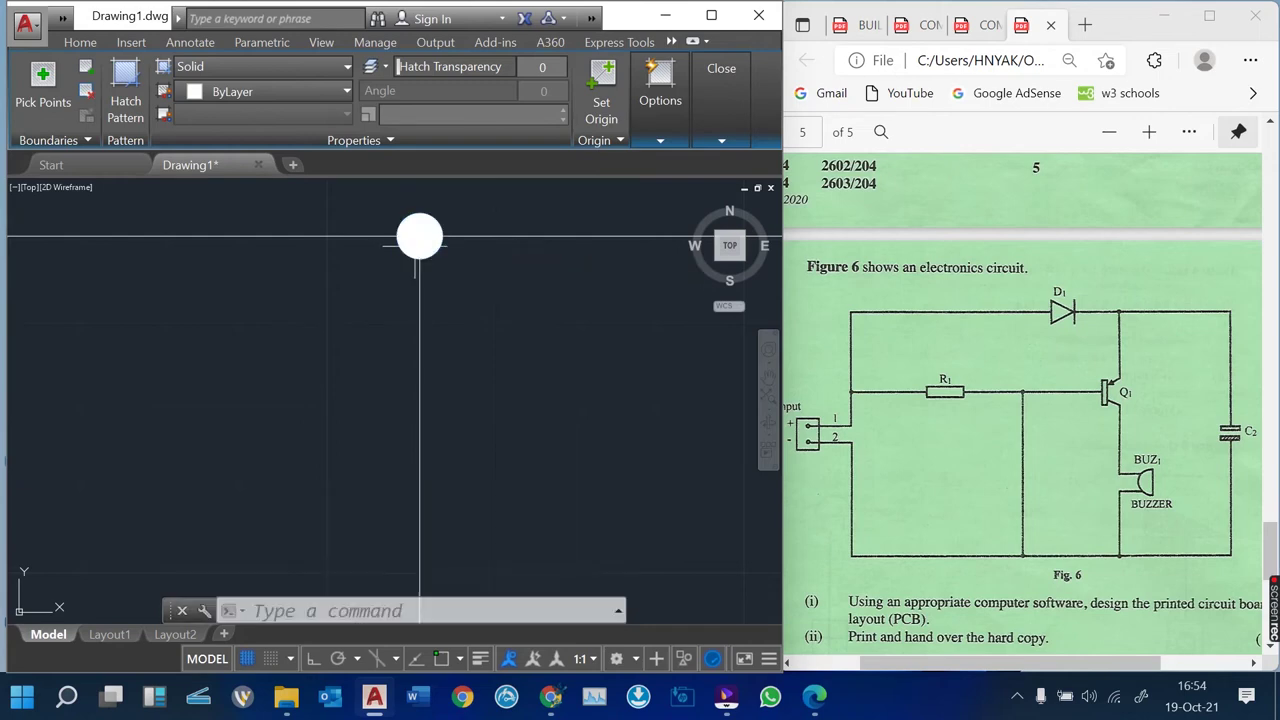
Copy the filled junction dot by its centre to where the R1–Q1 wire meets the vertical wire between them
scroll(475, 296, "down", 6)
scroll(476, 296, "up", 5)
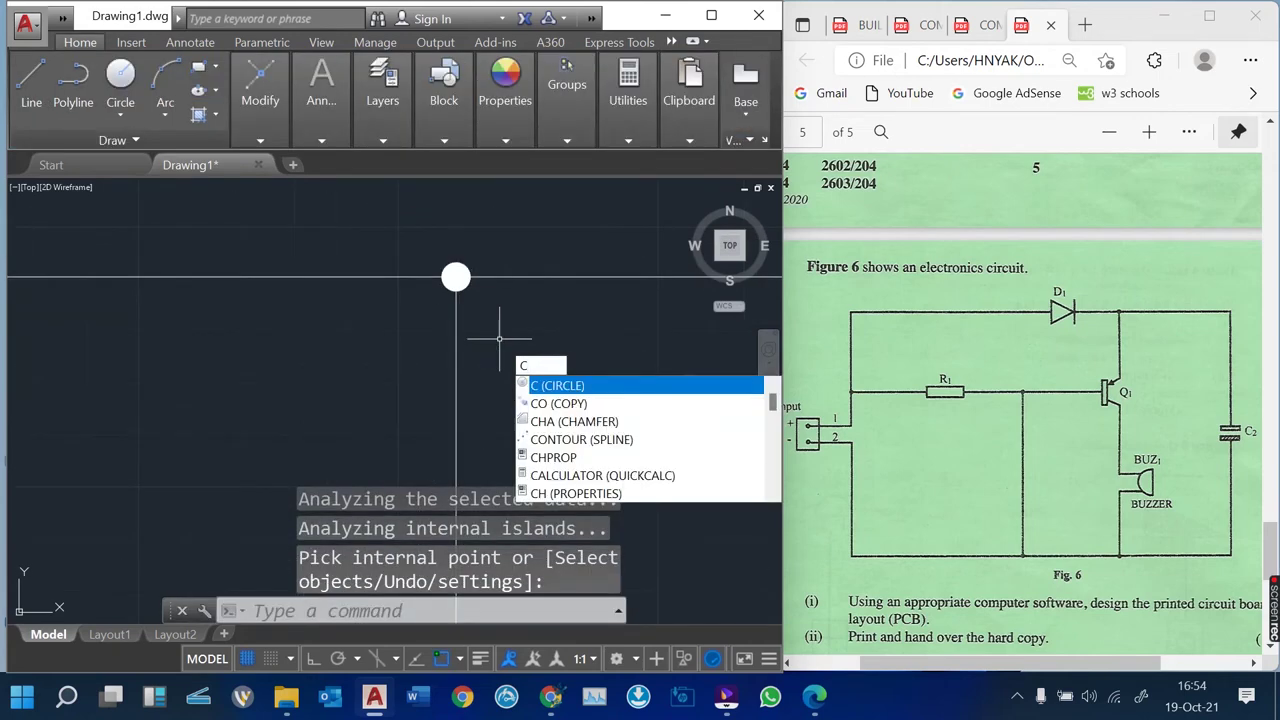
type("o")
key("Return")
left_click(434, 243)
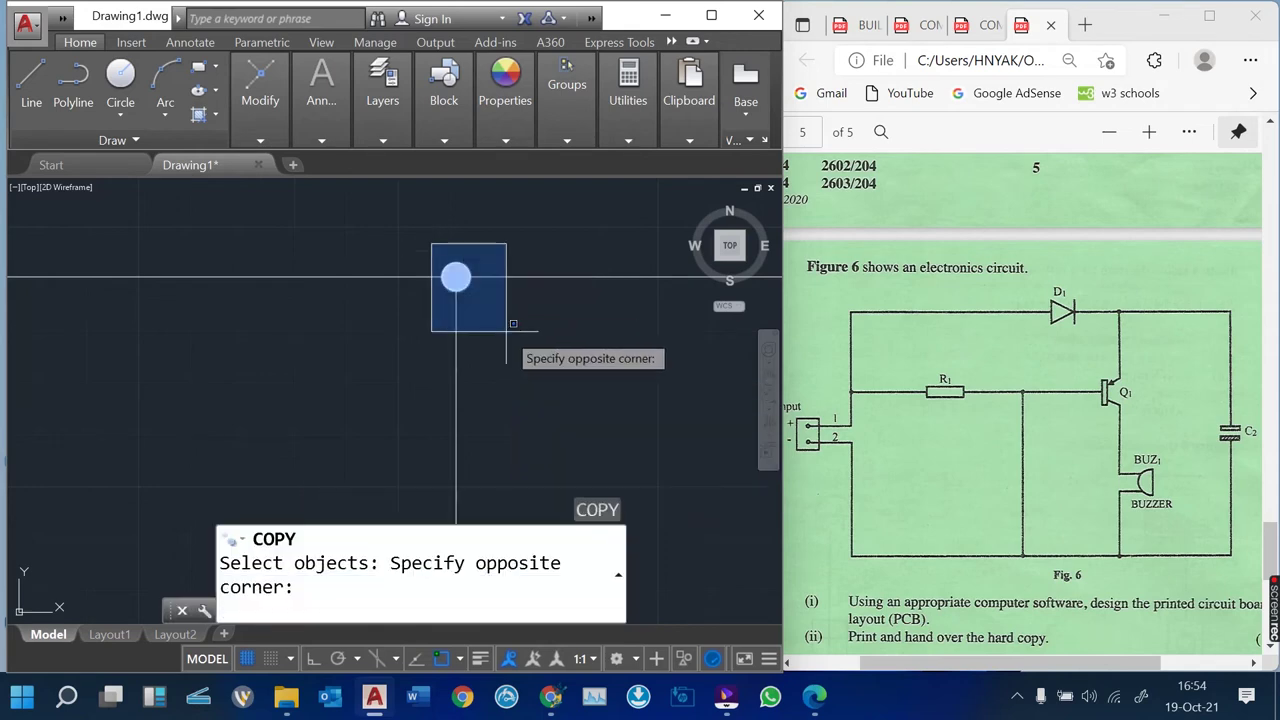
left_click(497, 329)
key("Return")
left_click(455, 277)
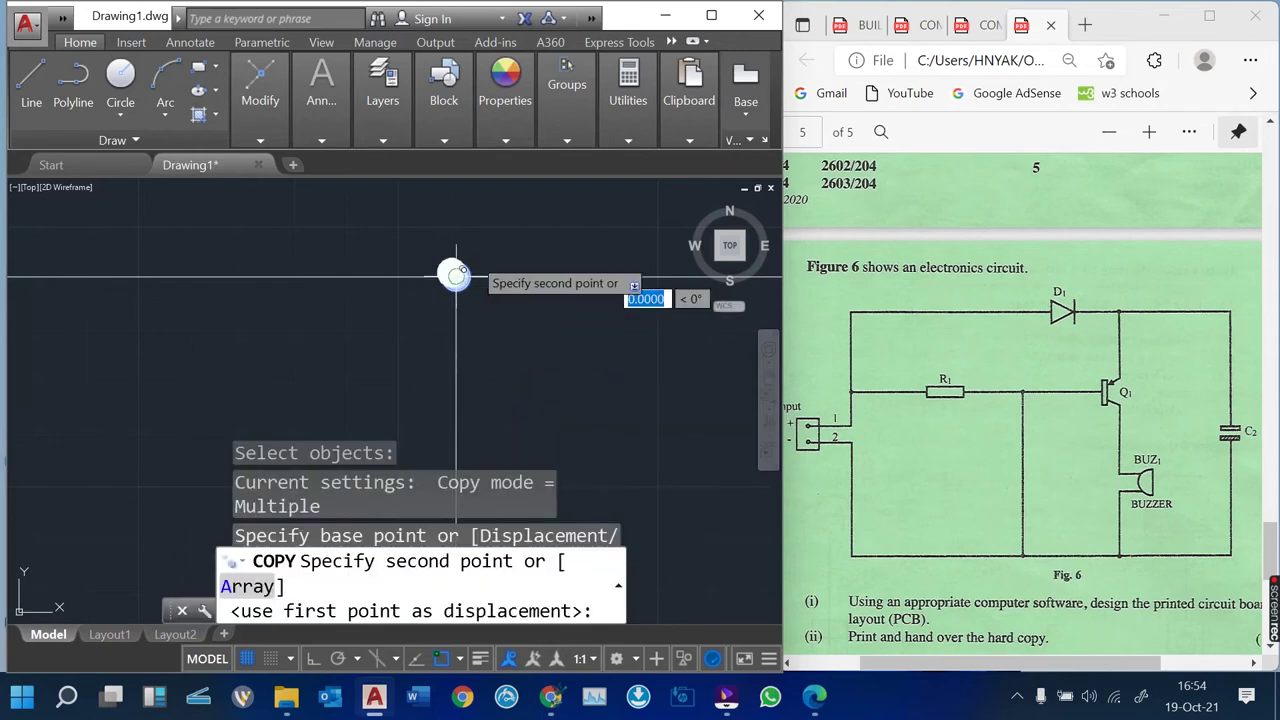
scroll(366, 323, "up", 4)
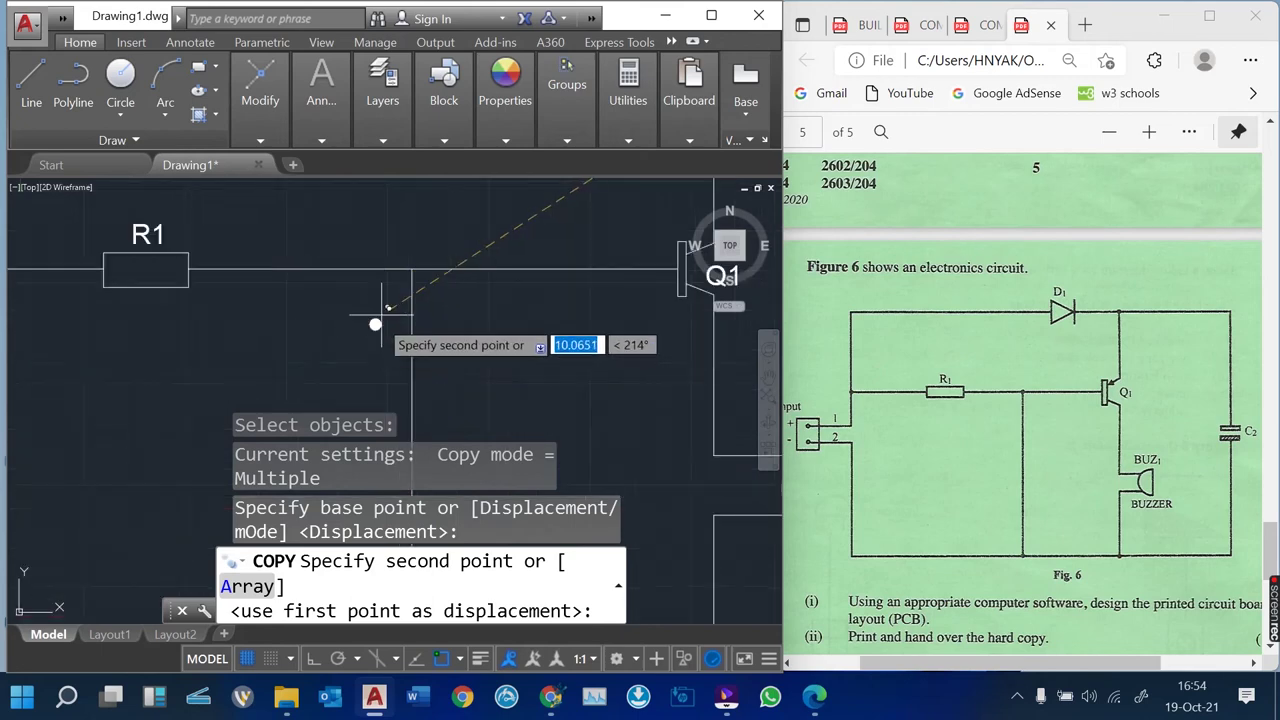
left_click(412, 268)
Place further dot copies where the buzzer branch meets the bottom wire and where the R1 wire meets the left vertical wire
scroll(420, 285, "down", 3)
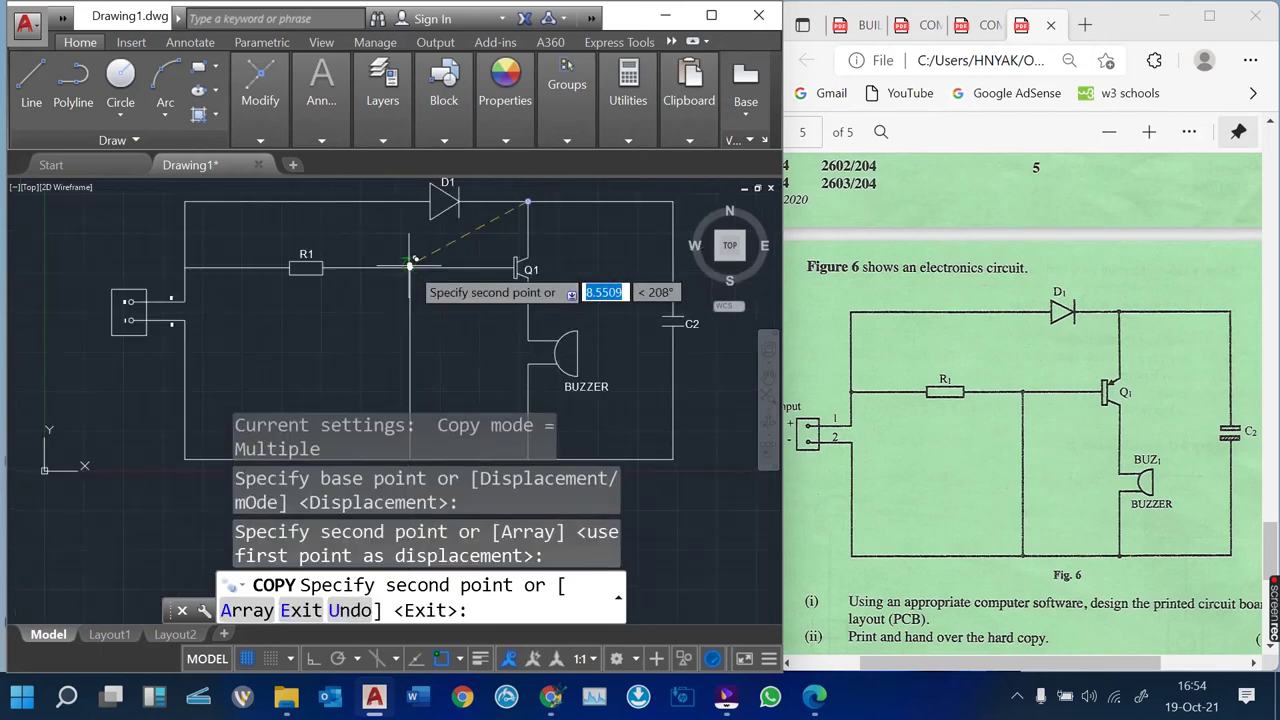
scroll(466, 333, "up", 4)
scroll(466, 333, "up", 3)
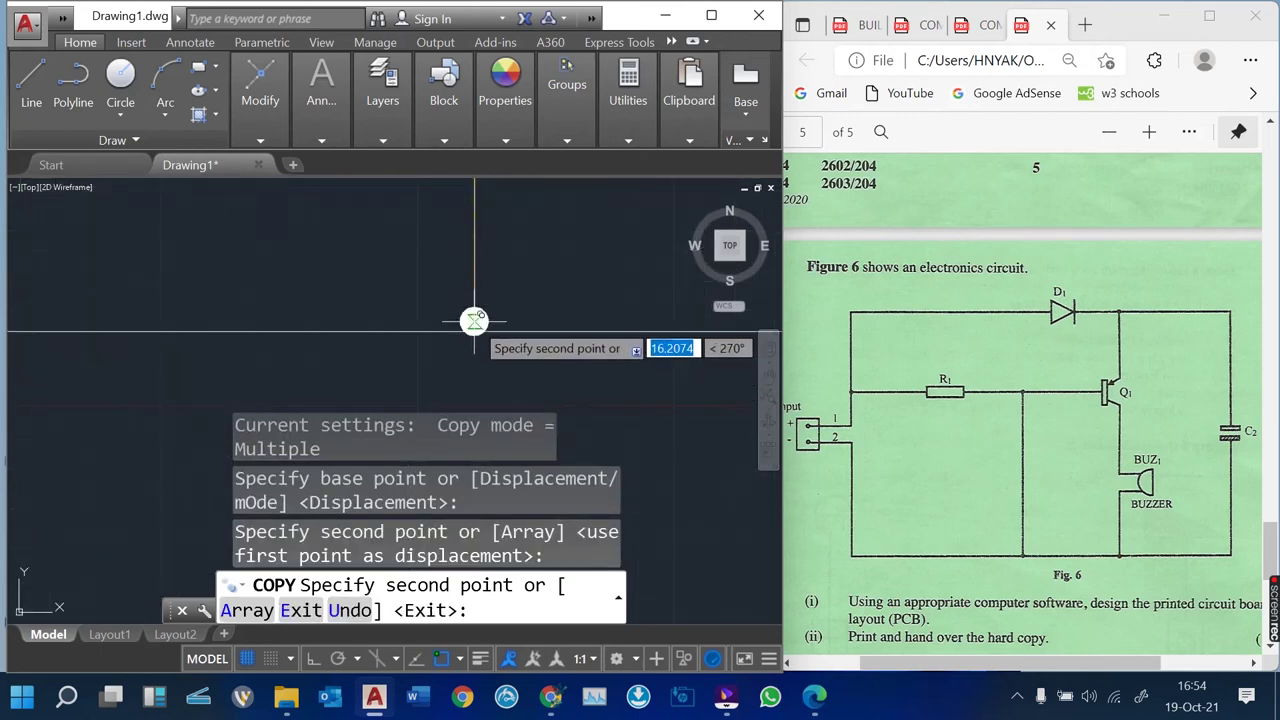
left_click(475, 330)
scroll(531, 351, "down", 5)
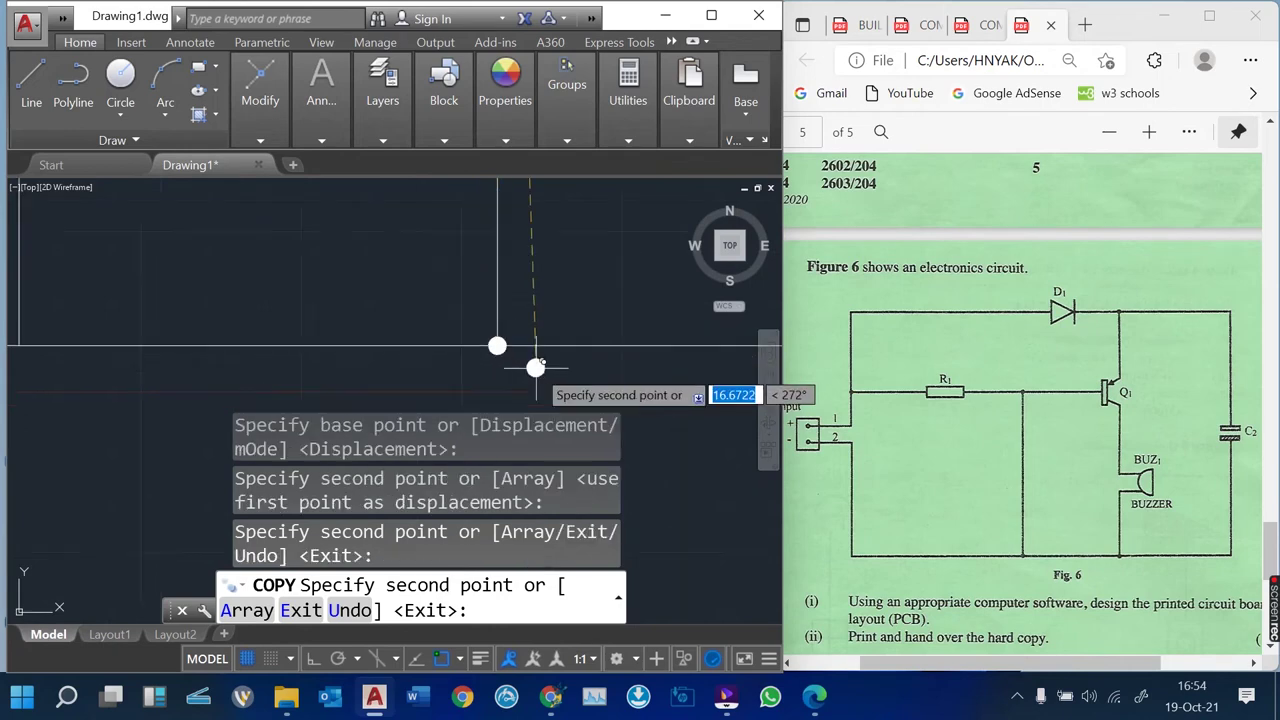
scroll(336, 262, "up", 7)
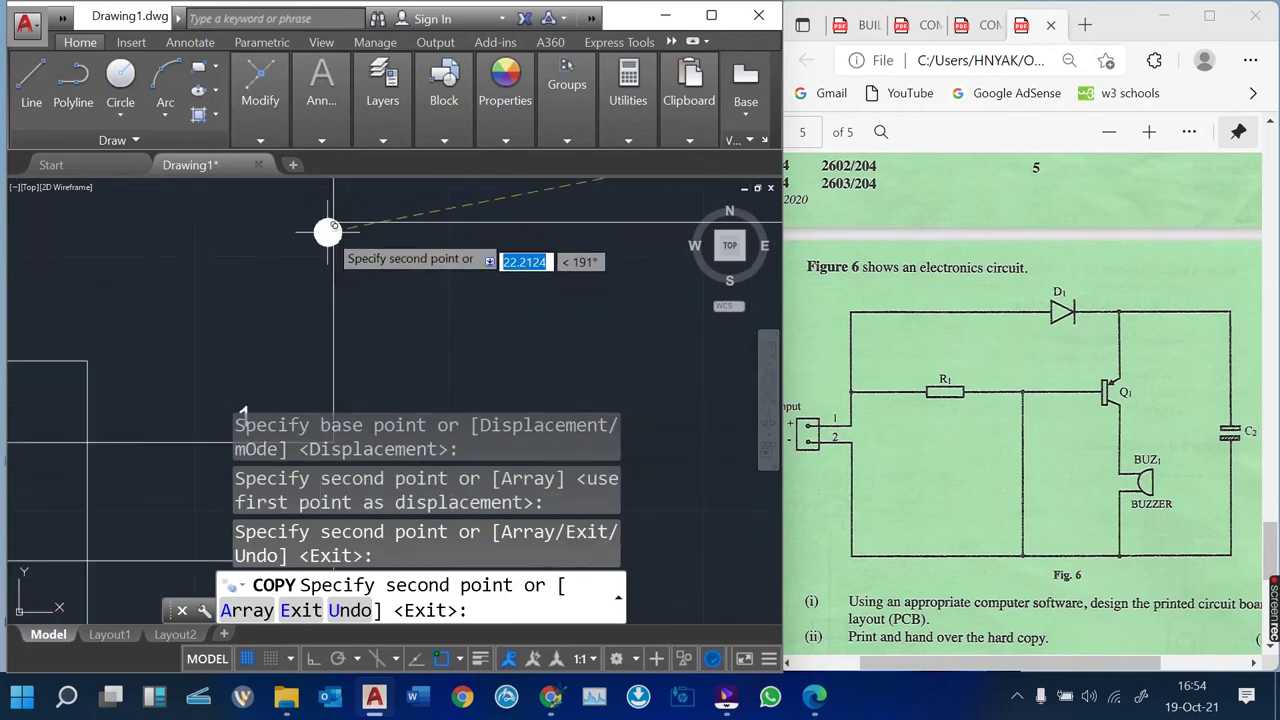
left_click(334, 221)
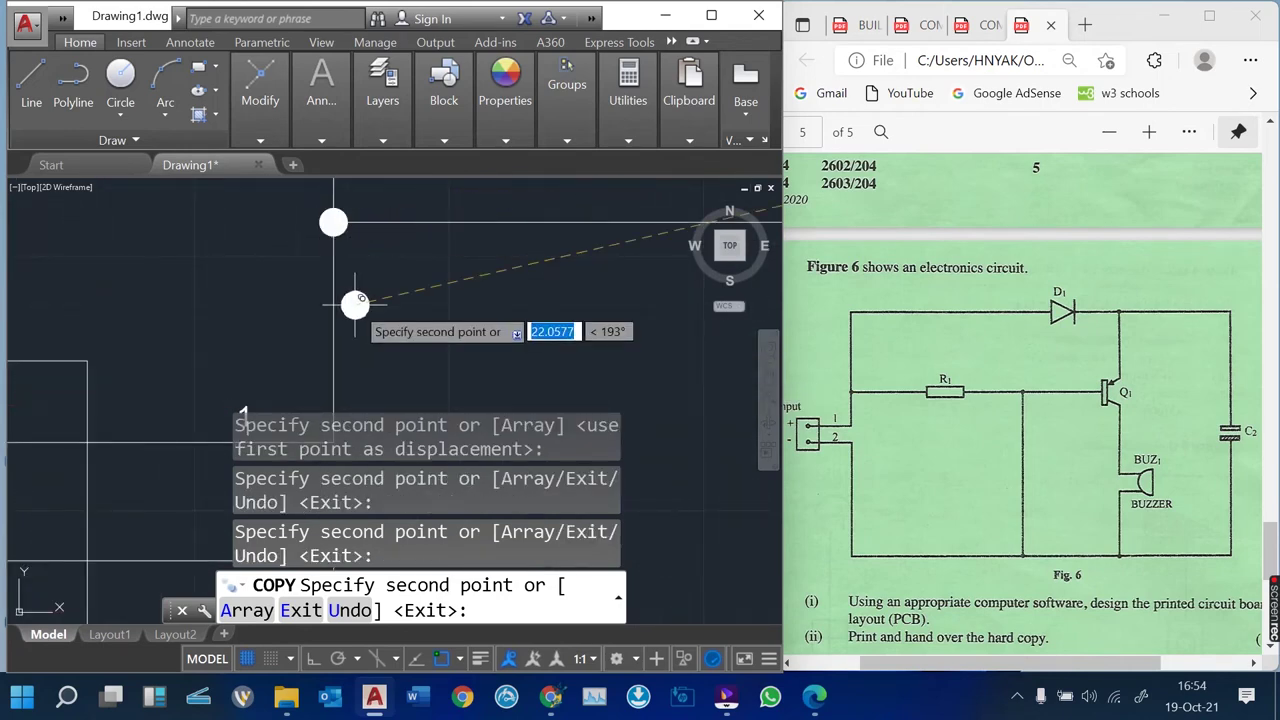
scroll(525, 334, "down", 2)
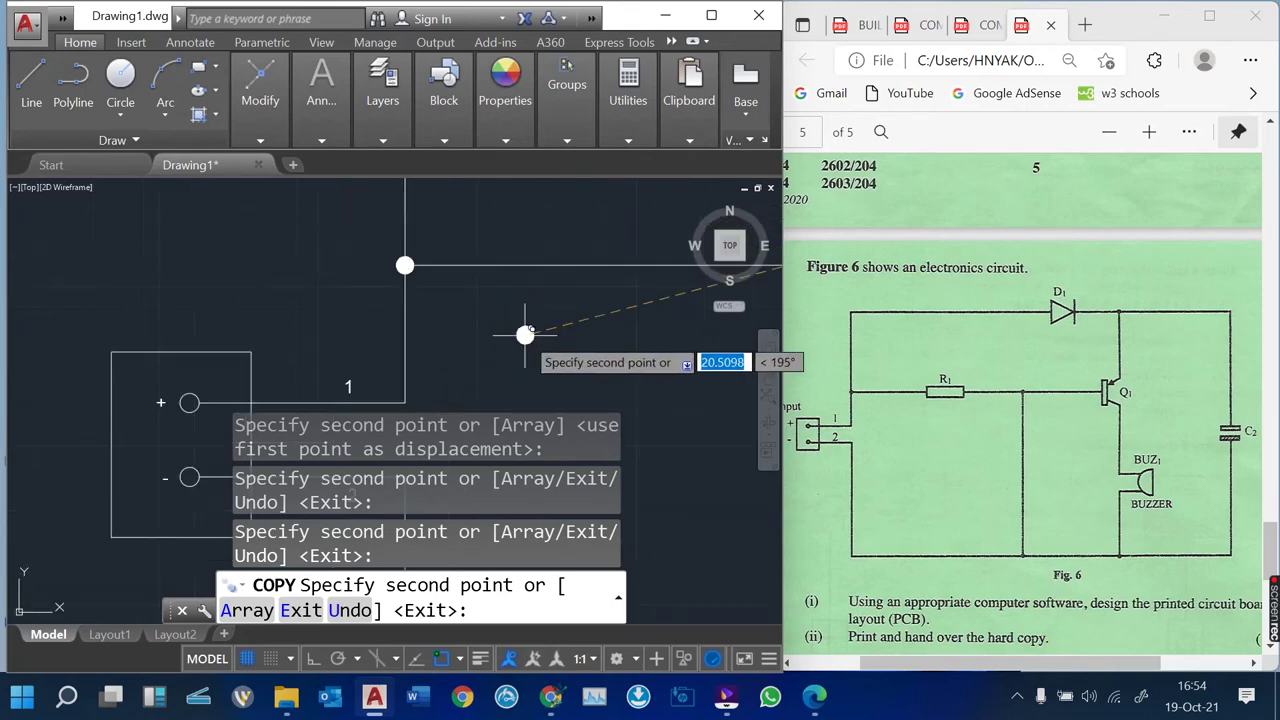
key("Return")
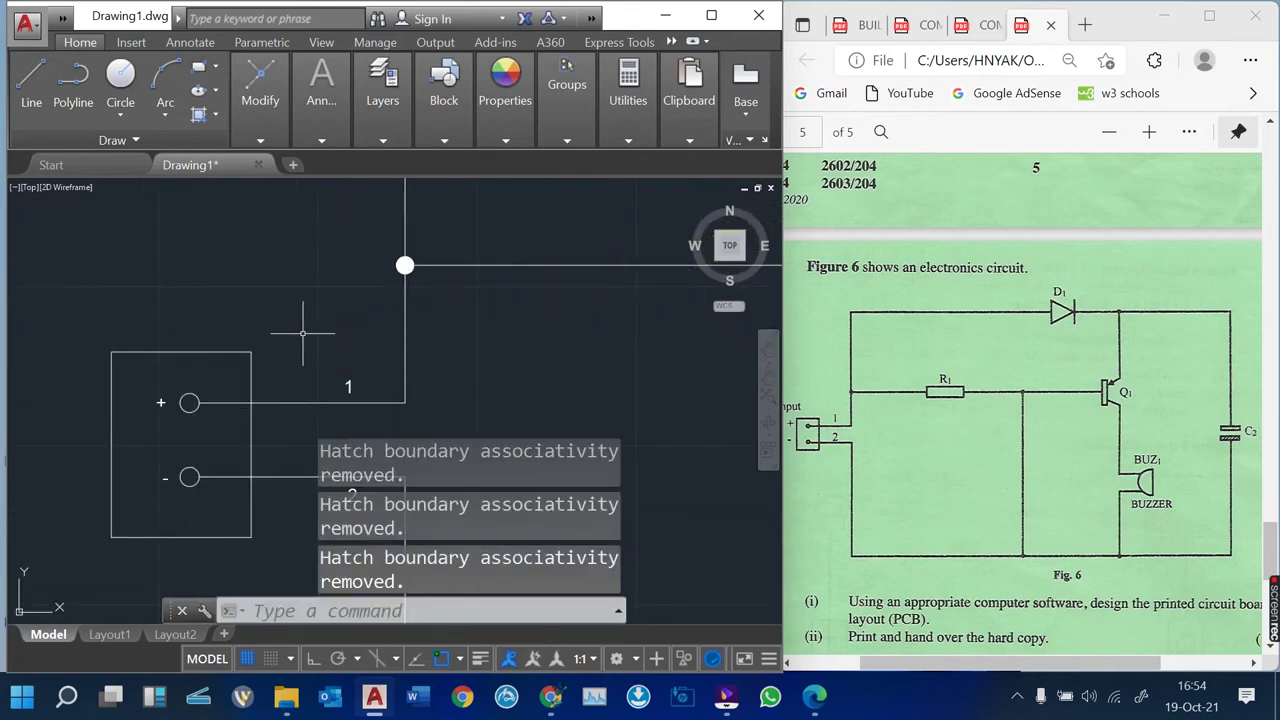
Copy the R1 label to just above the input connector box
scroll(334, 339, "down", 3)
scroll(578, 278, "up", 5)
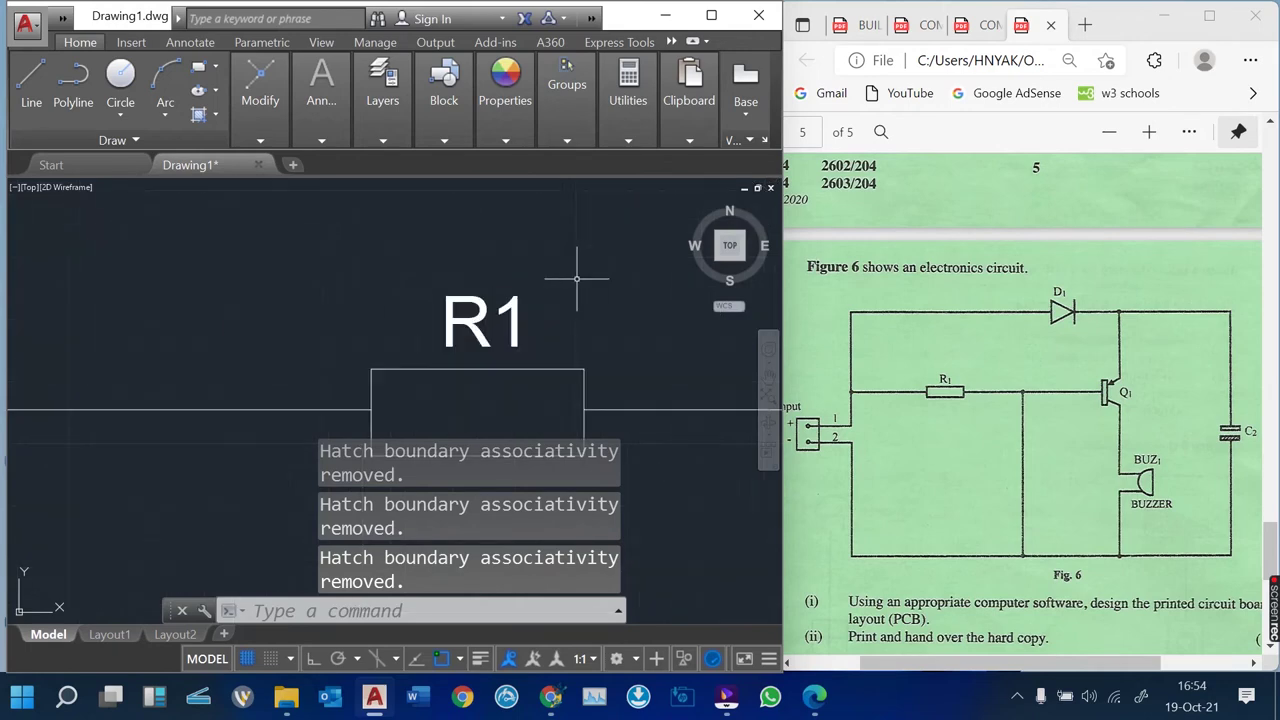
type("co")
key("Return")
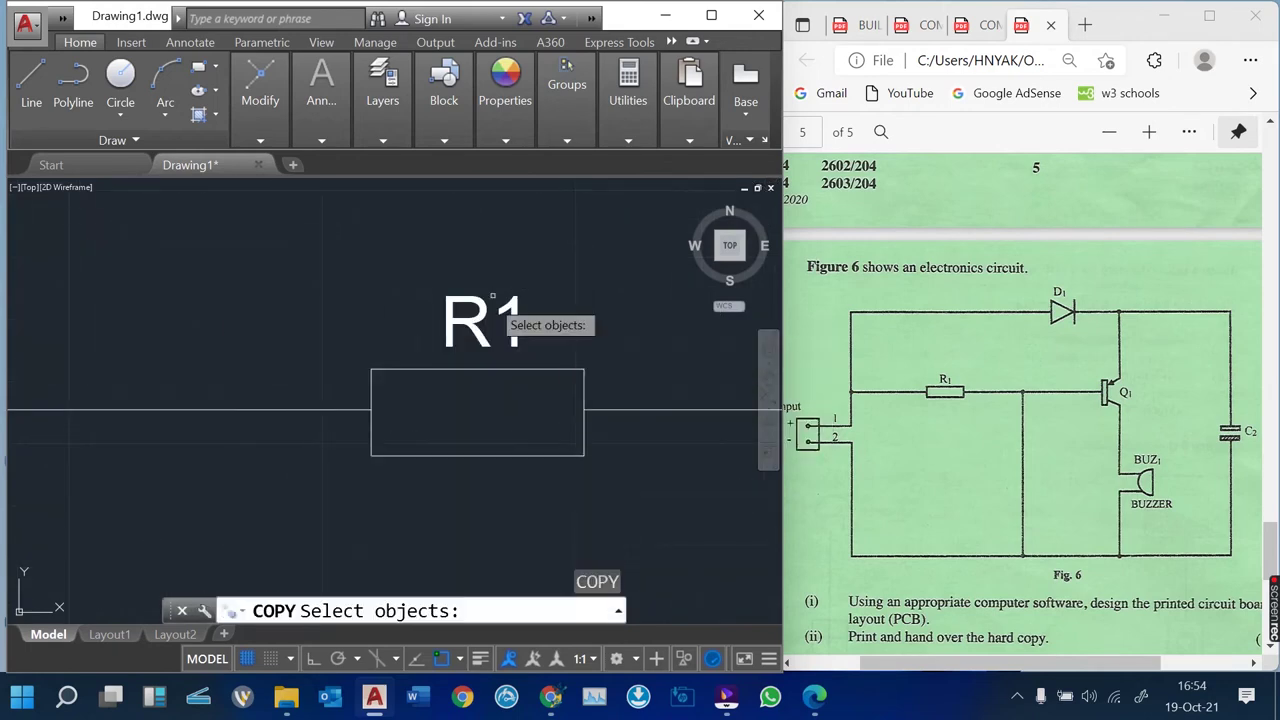
left_click(479, 307)
key("Return")
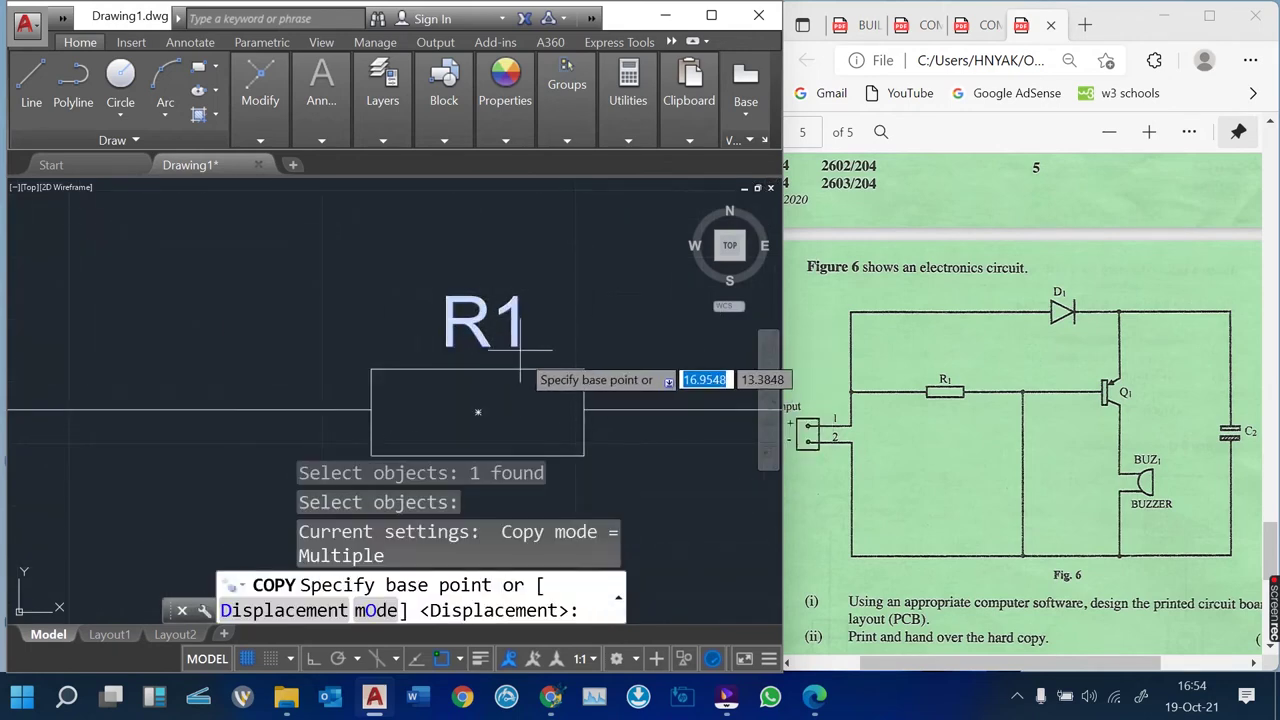
left_click(515, 336)
scroll(542, 348, "down", 4)
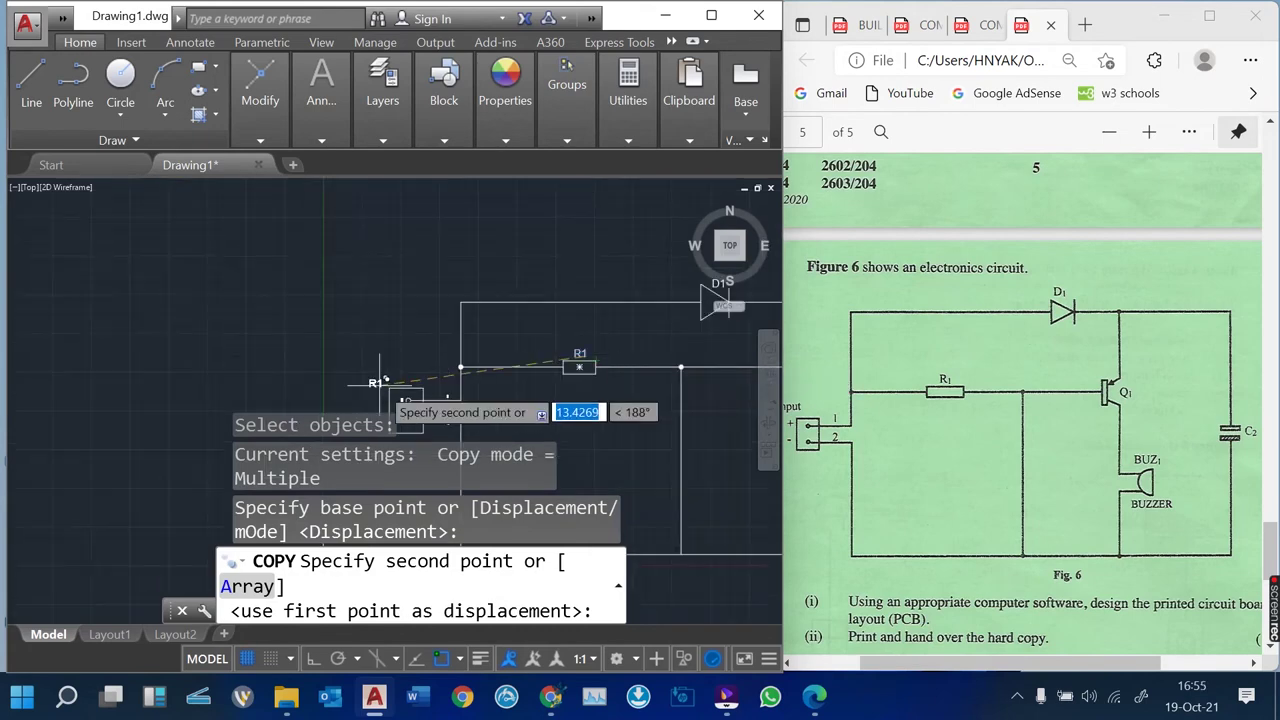
scroll(397, 405, "up", 4)
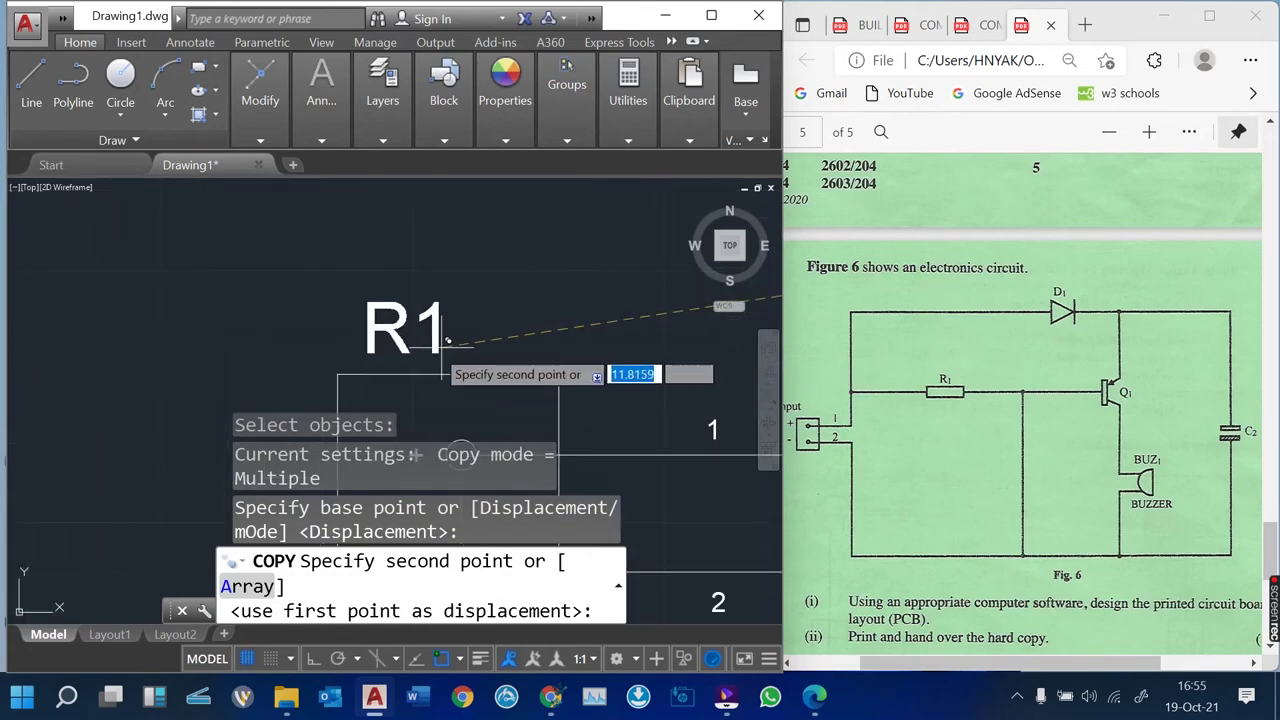
left_click(459, 339)
key("Return")
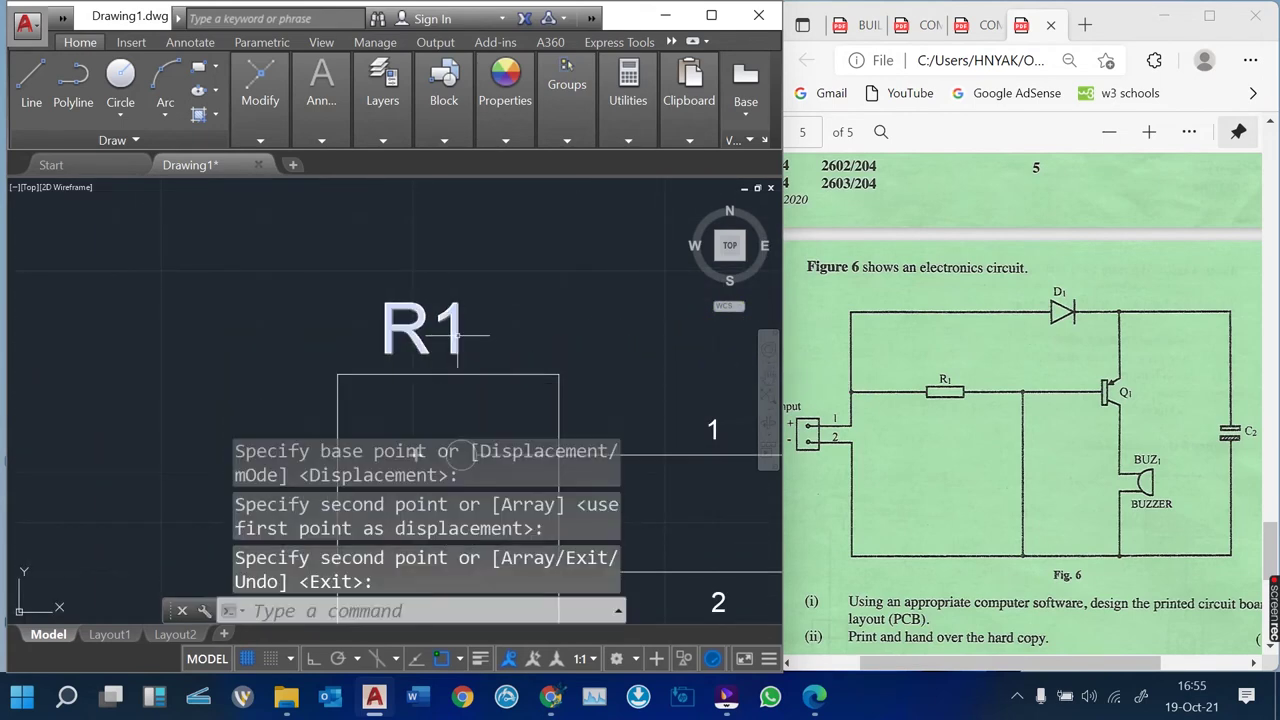
Change the text of the copied label above the connector box to "Input"
left_click(428, 330)
double_click(425, 330)
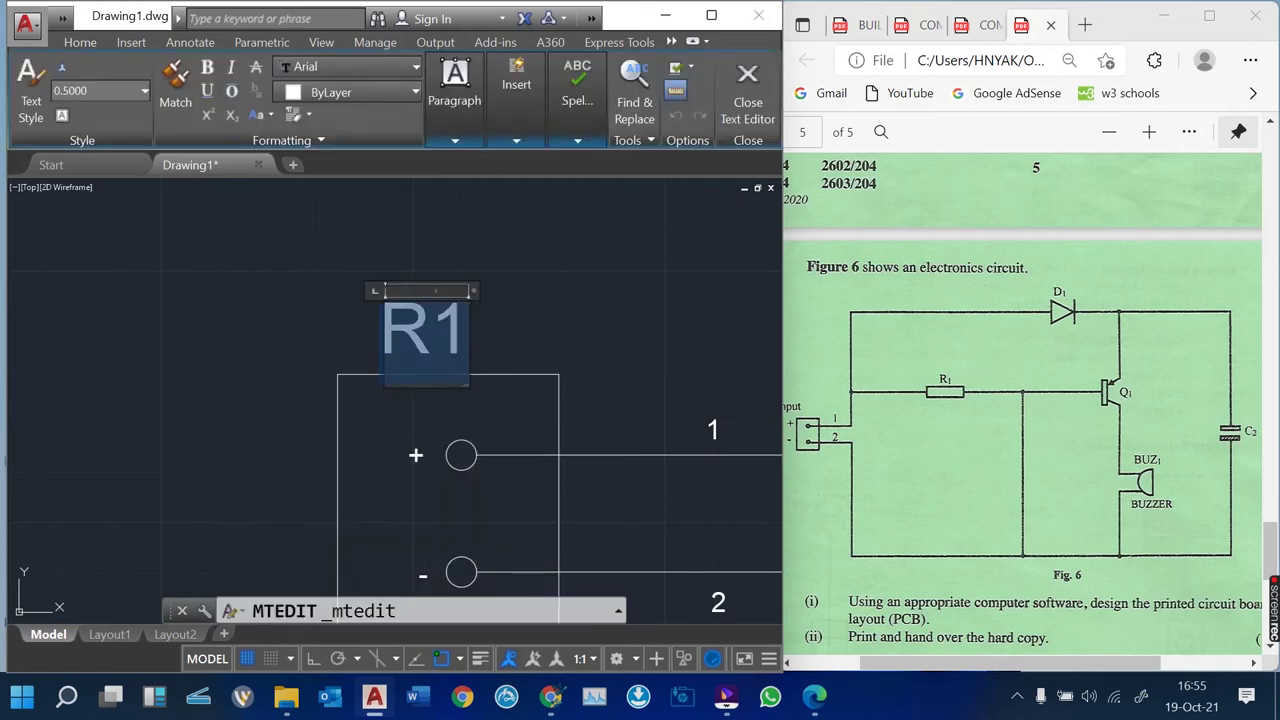
key("BackSpace")
type("Input")
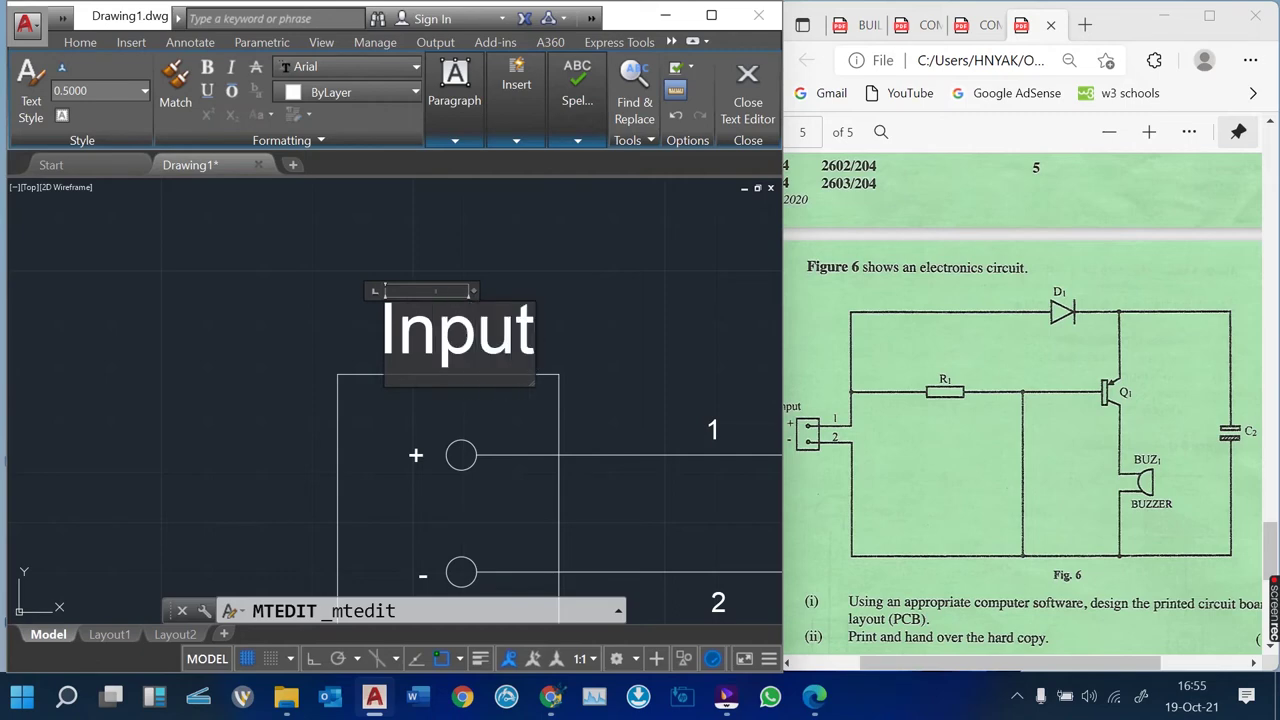
left_click(652, 305)
scroll(275, 355, "down", 5)
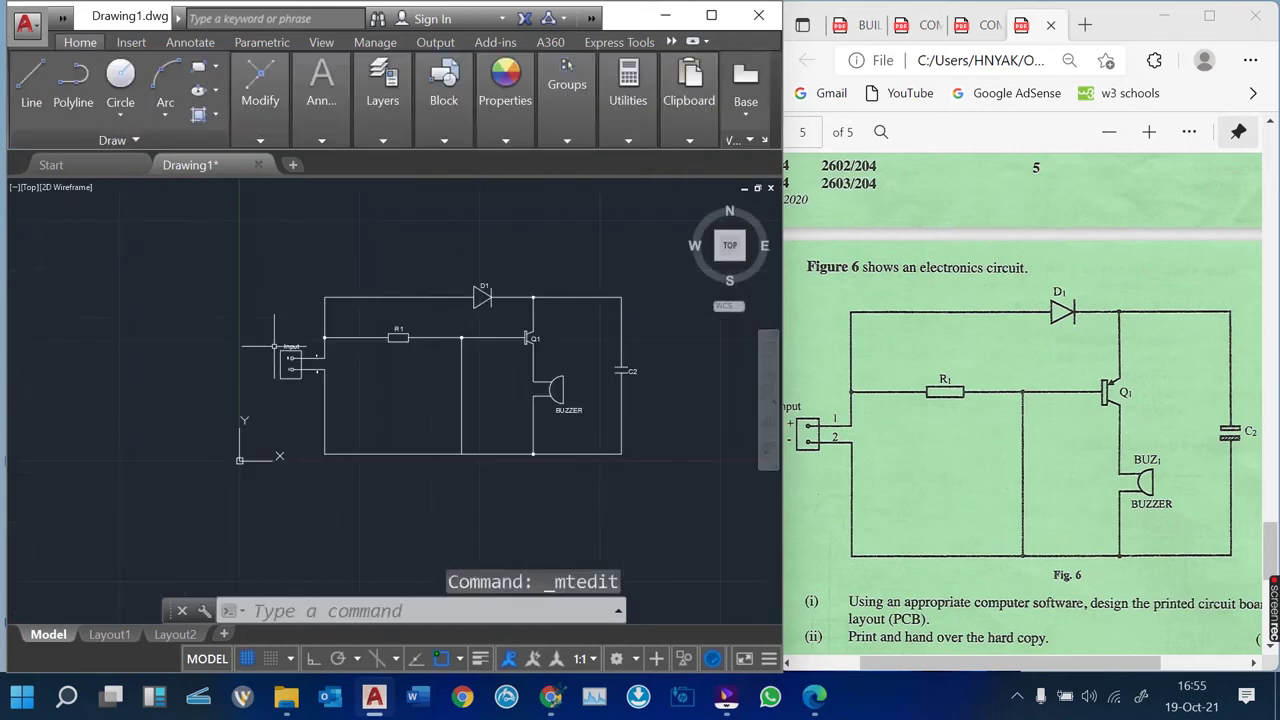
Copy the filled dot at the foot of the buzzer branch to where the middle vertical wire meets the bottom wire
scroll(457, 381, "up", 2)
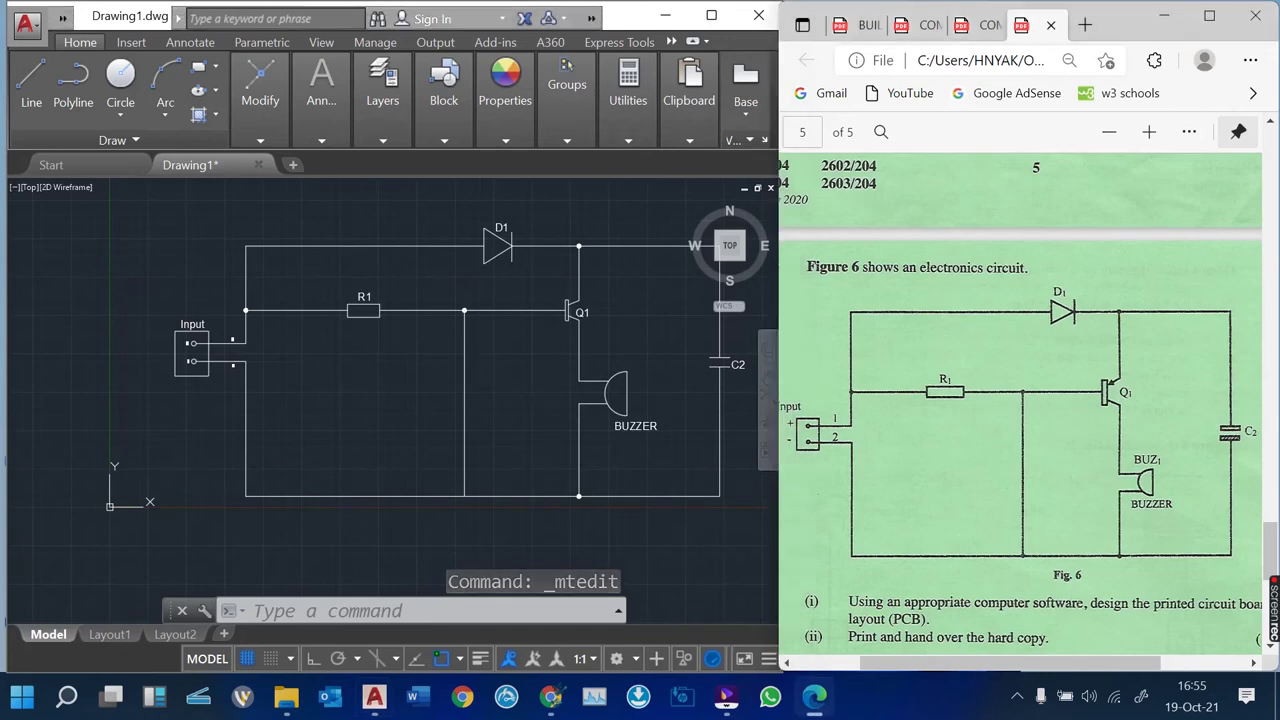
scroll(1020, 400, "down", 1)
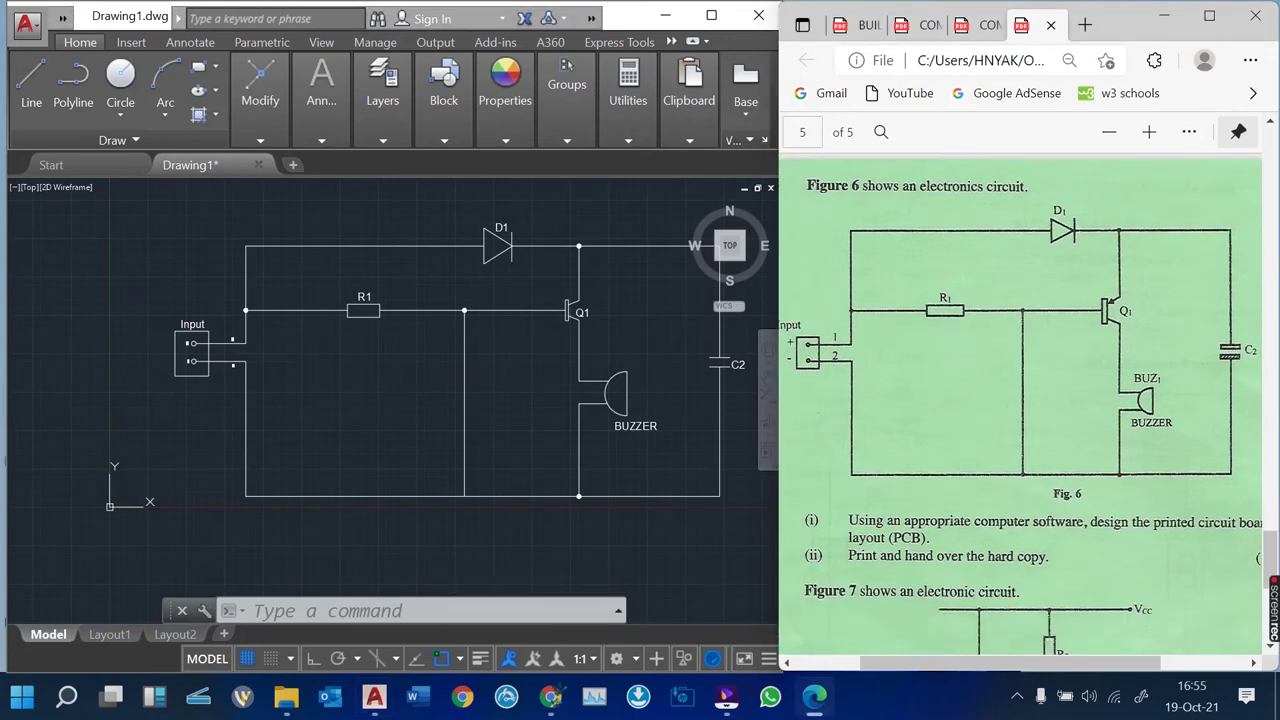
left_click(585, 515)
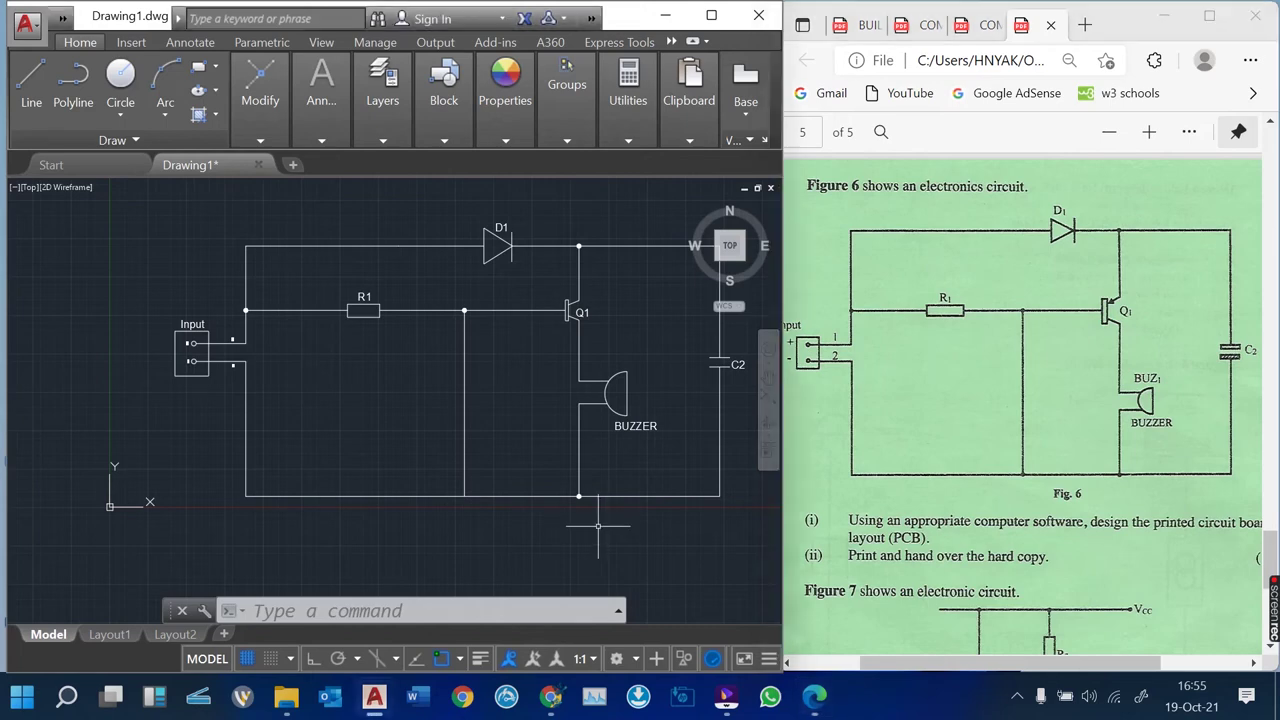
scroll(575, 505, "up", 5)
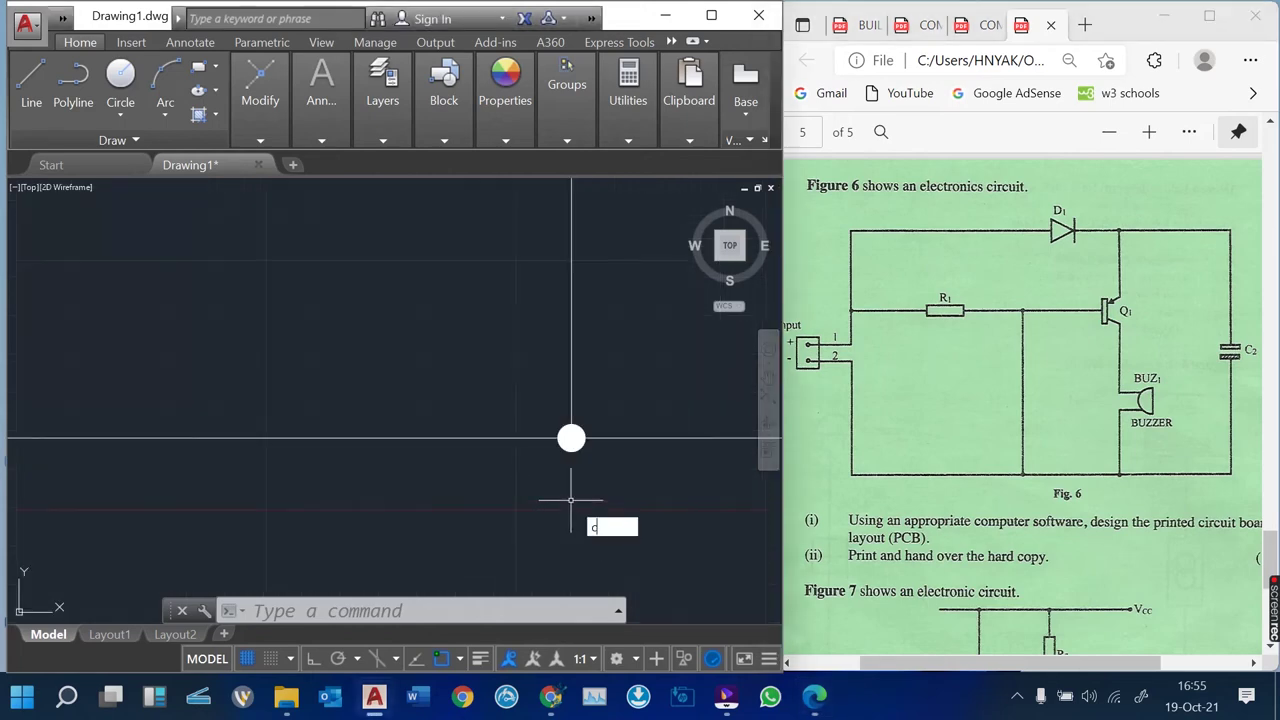
type("co")
key("Return")
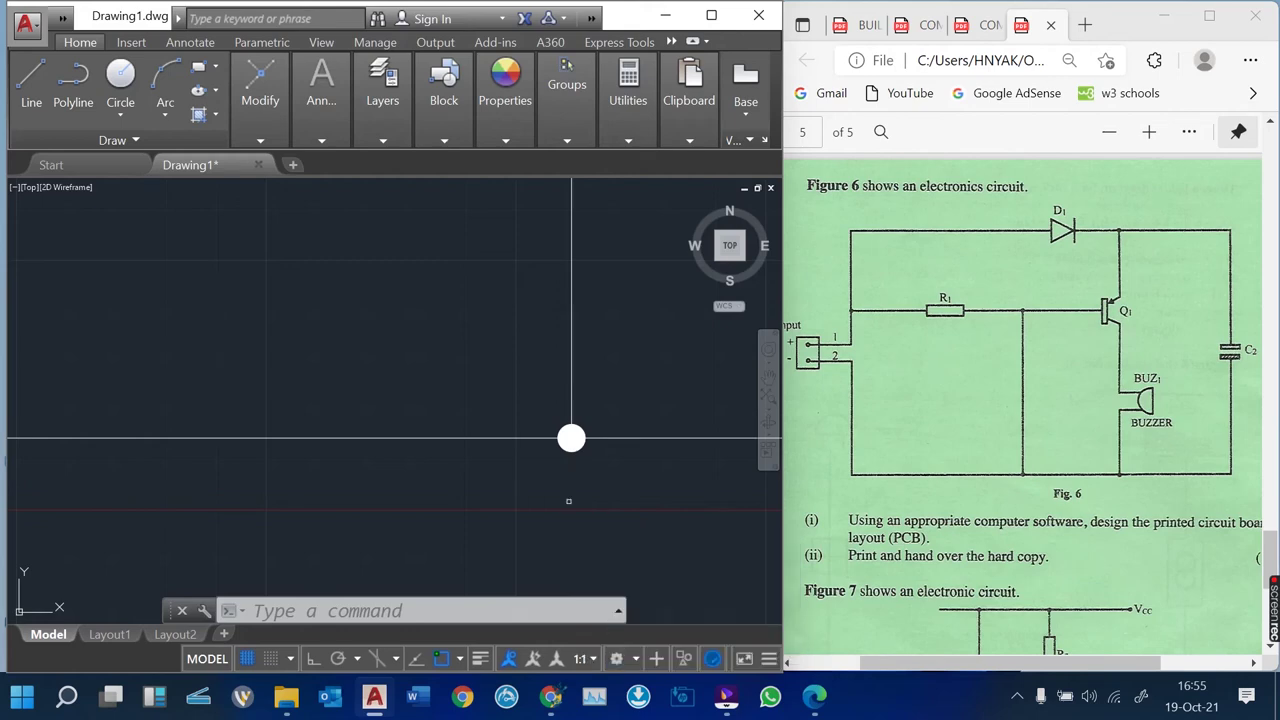
left_click(547, 407)
left_click(597, 477)
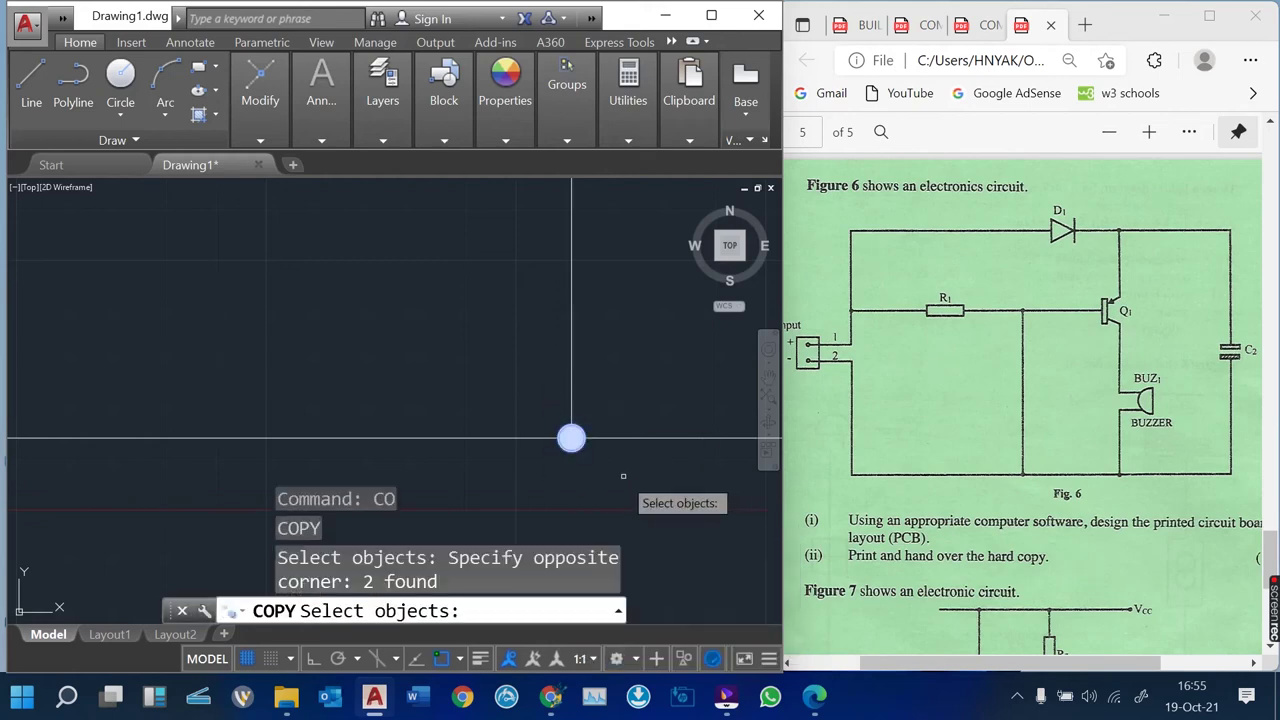
key("Return")
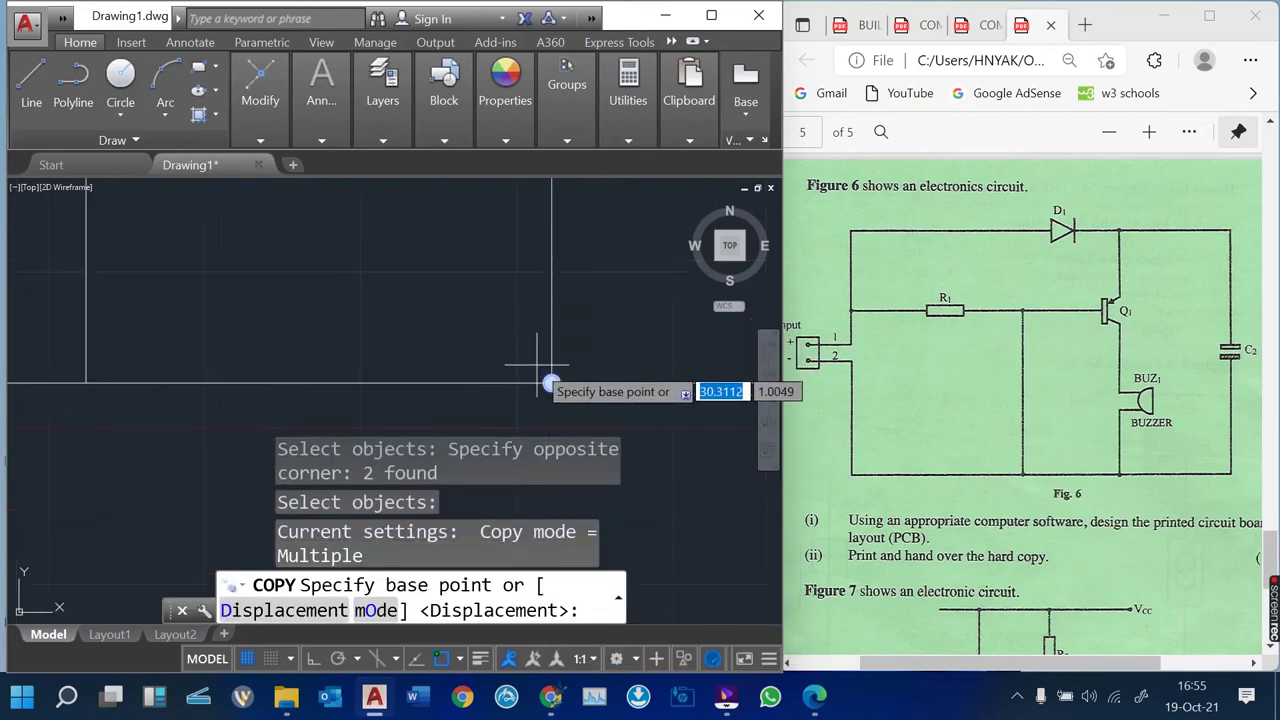
left_click(557, 389)
scroll(560, 395, "up", 1)
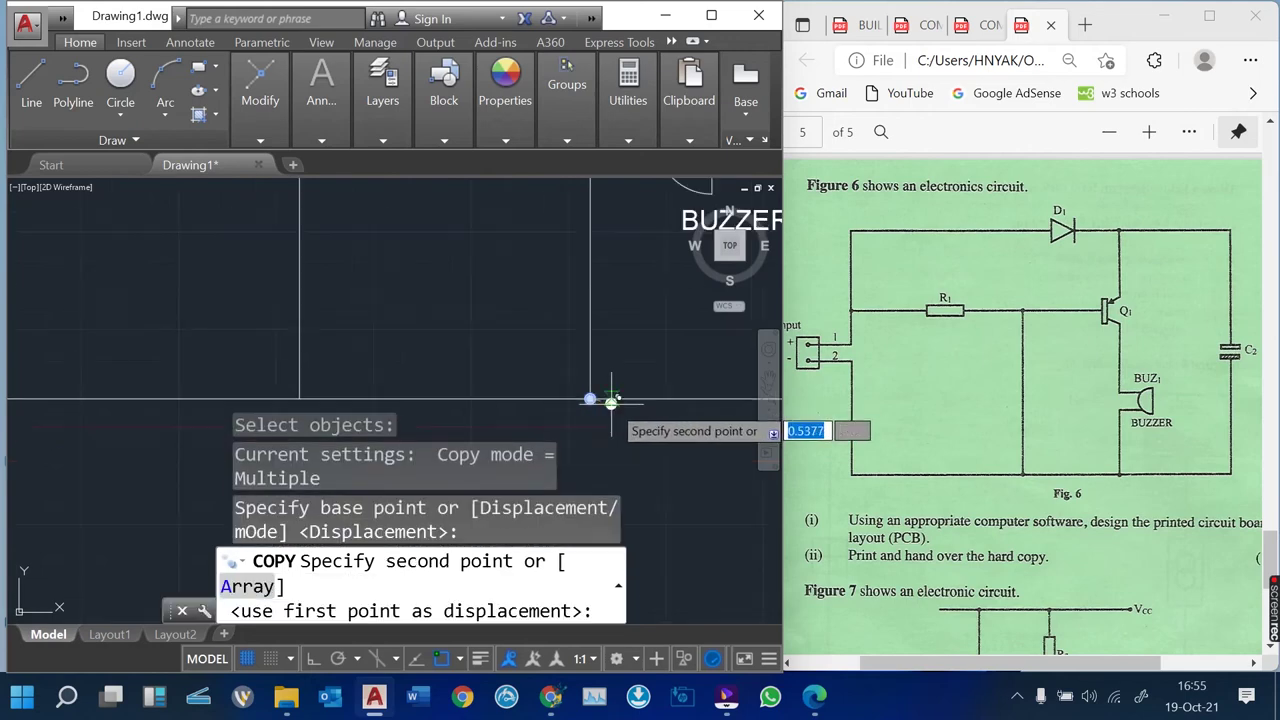
left_click(296, 395)
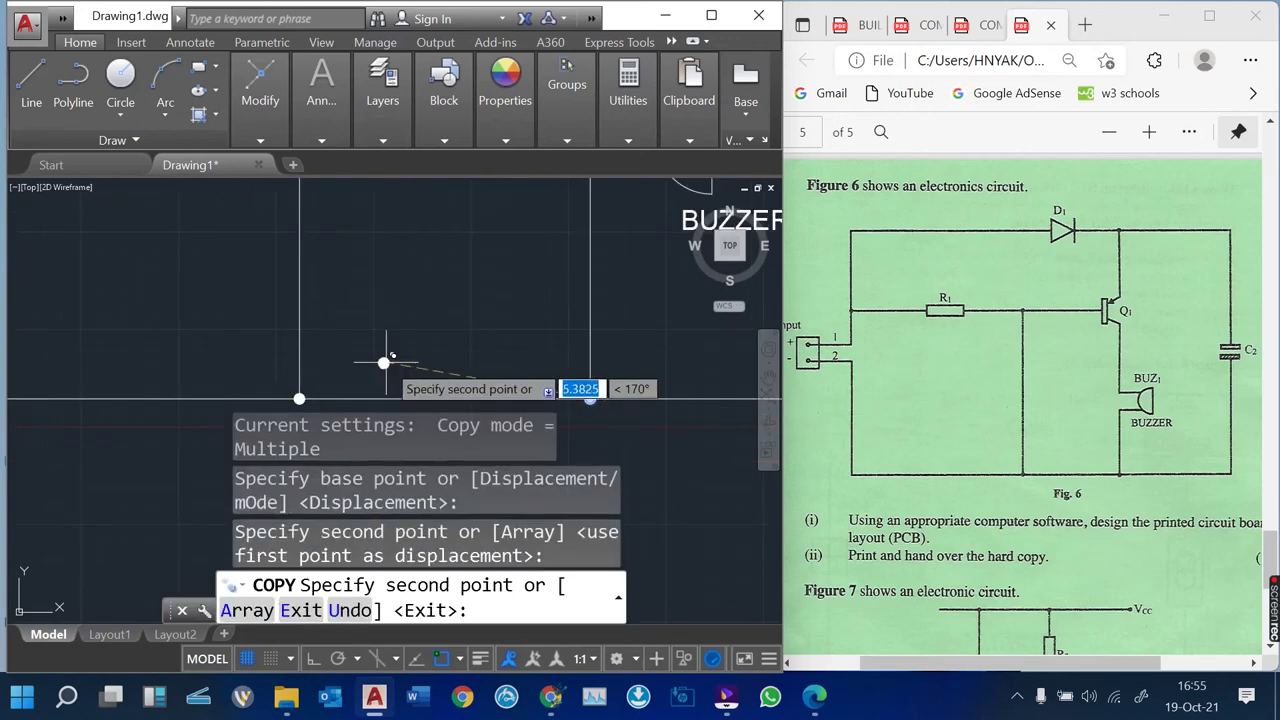
scroll(424, 405, "down", 2)
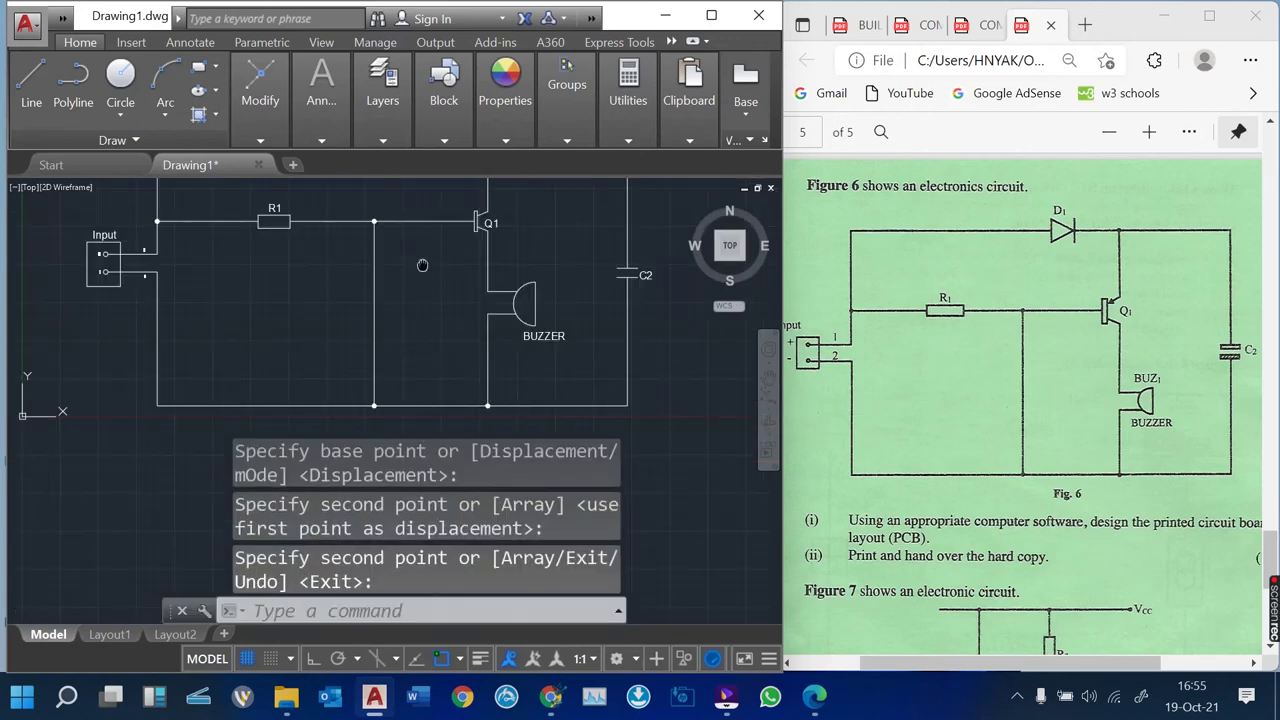
Examine the drawn circuit's connector, components, labels and junction dots against Figure 6
middle_click_drag(422, 265, 437, 347)
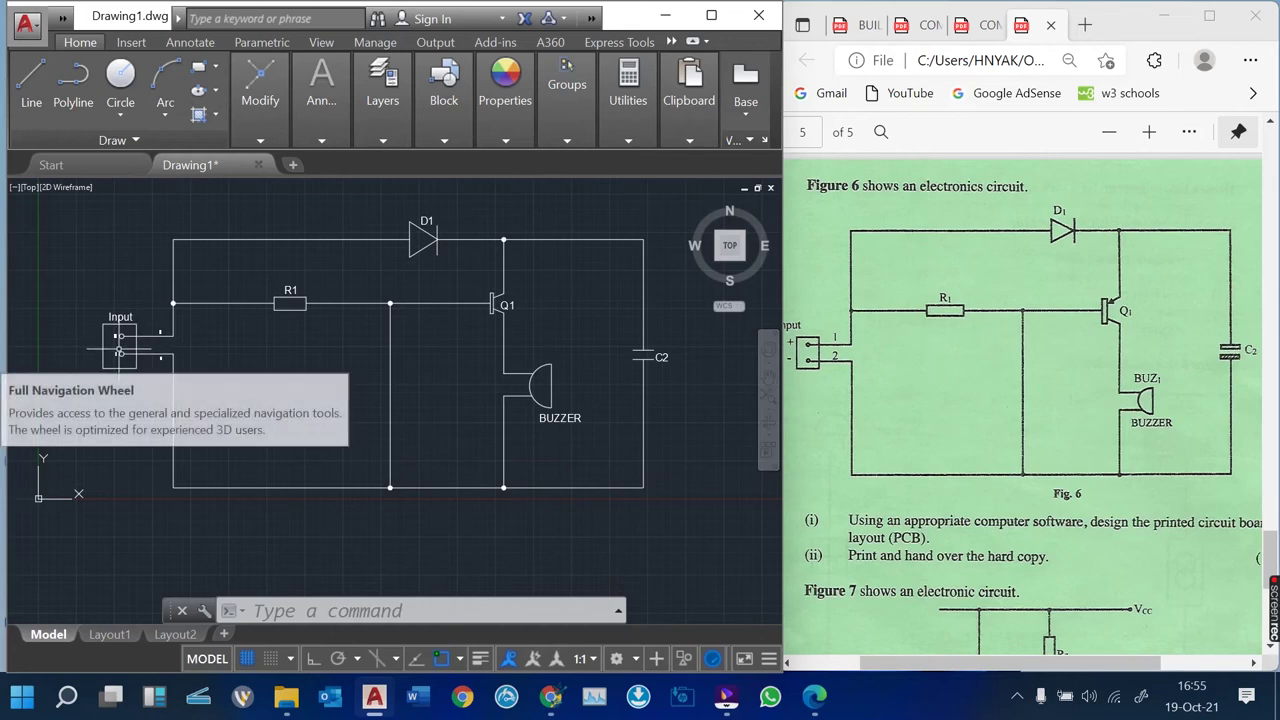
scroll(120, 349, "up", 6)
scroll(243, 412, "down", 2)
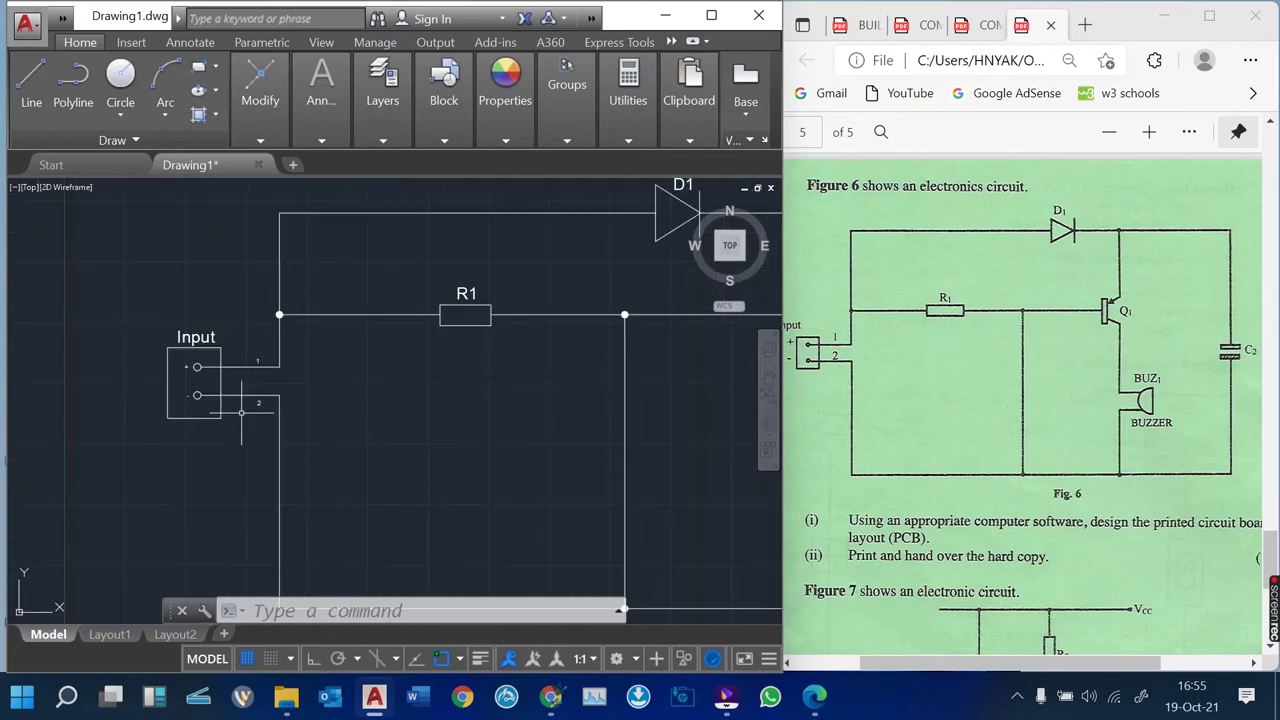
middle_click_drag(408, 377, 306, 386)
scroll(400, 326, "down", 2)
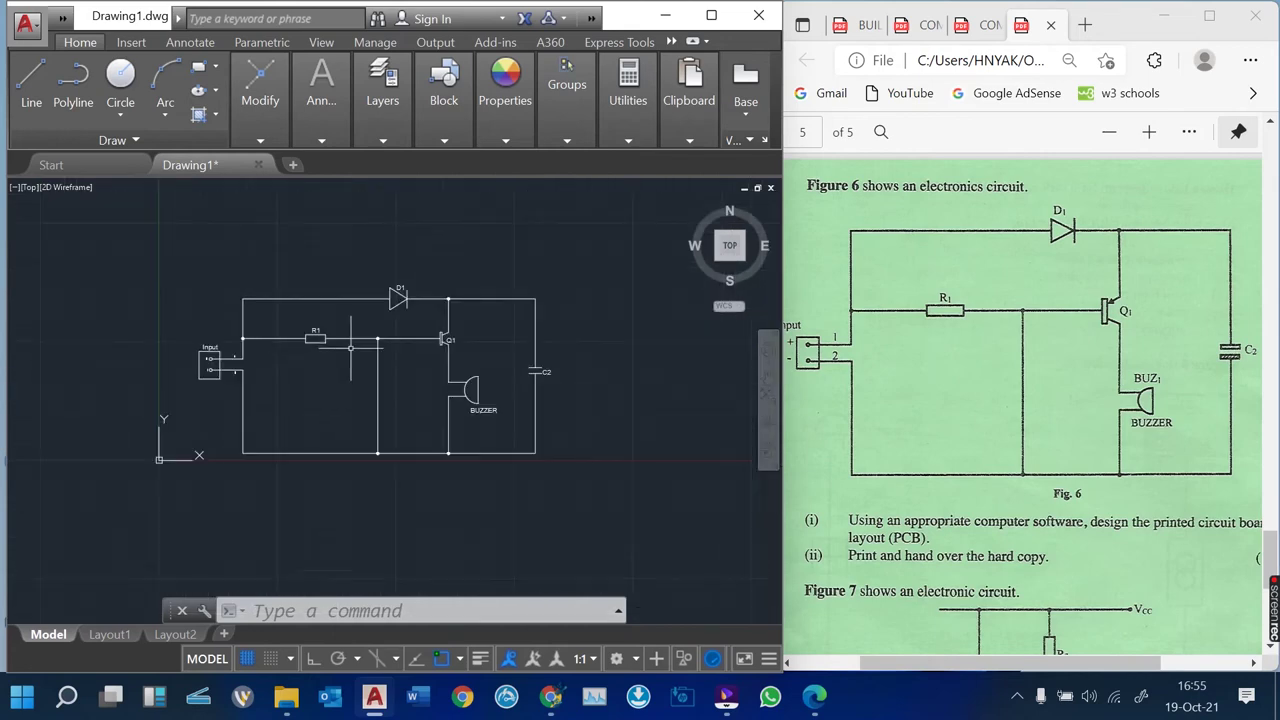
scroll(395, 321, "up", 1)
scroll(363, 314, "up", 3)
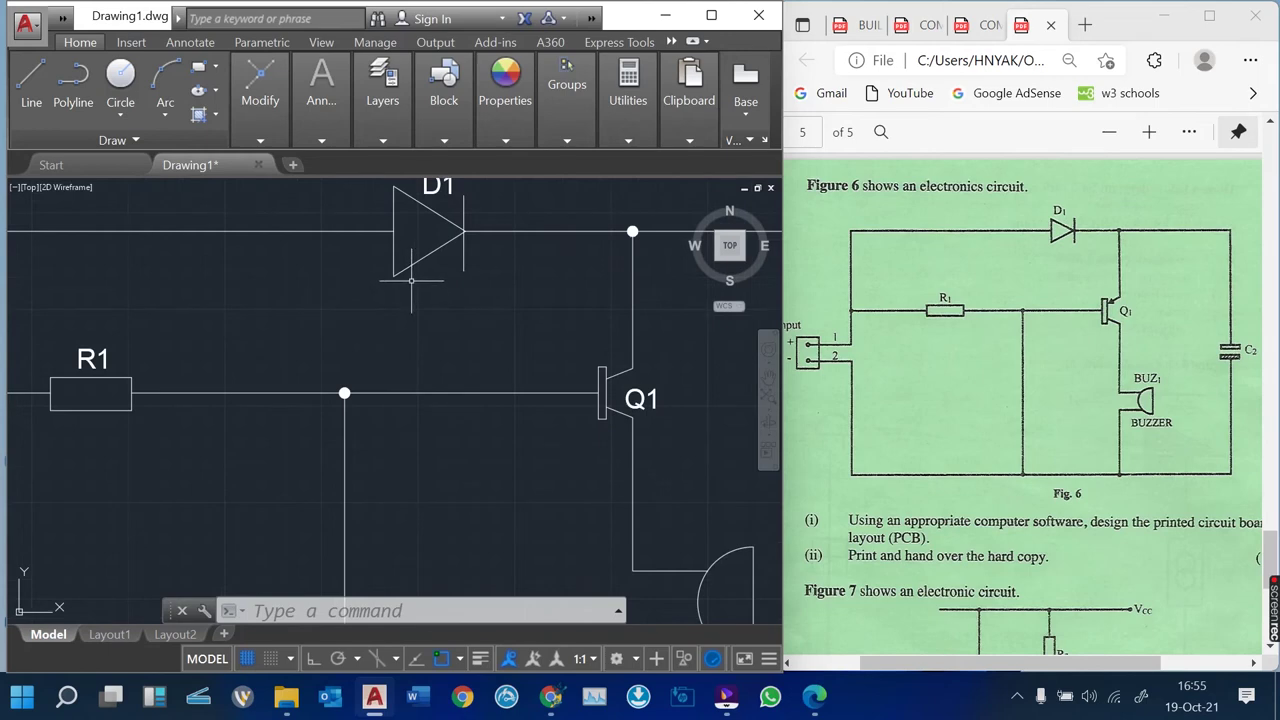
scroll(411, 280, "down", 3)
scroll(530, 372, "up", 2)
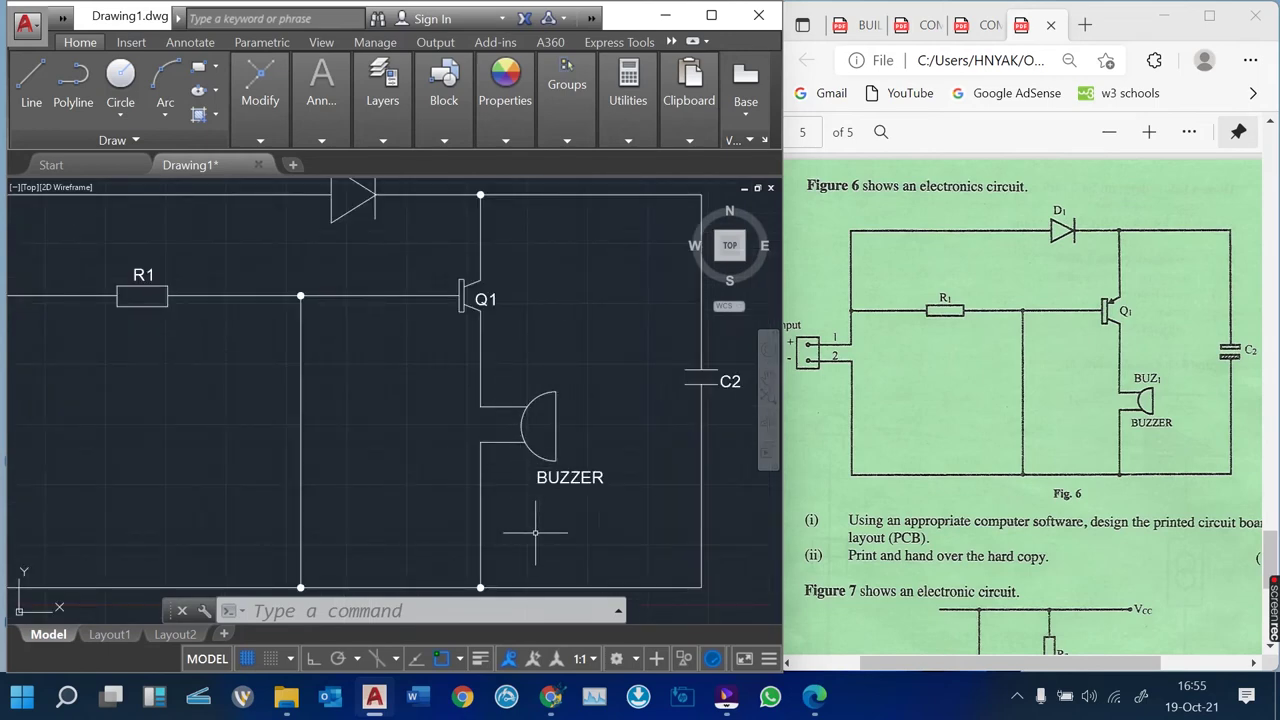
middle_click_drag(535, 532, 525, 449)
middle_click_drag(615, 379, 541, 465)
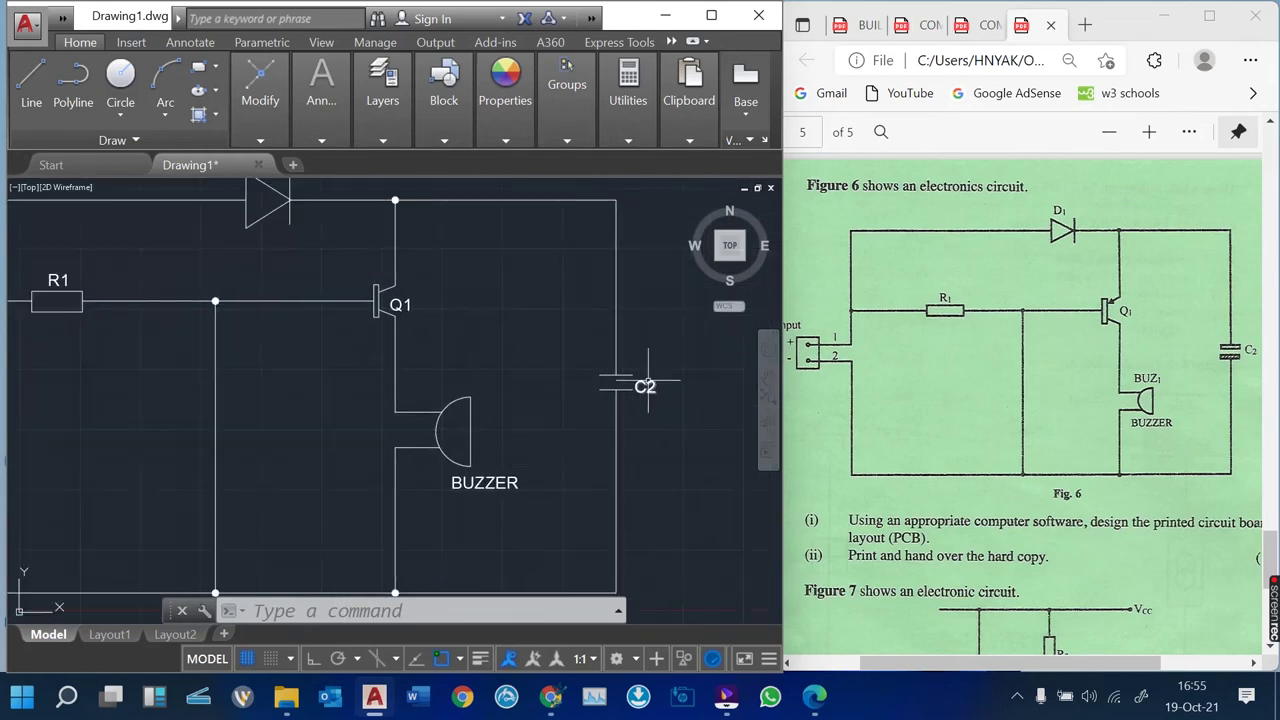
scroll(647, 385, "down", 3)
scroll(540, 357, "up", 3)
scroll(540, 337, "down", 3)
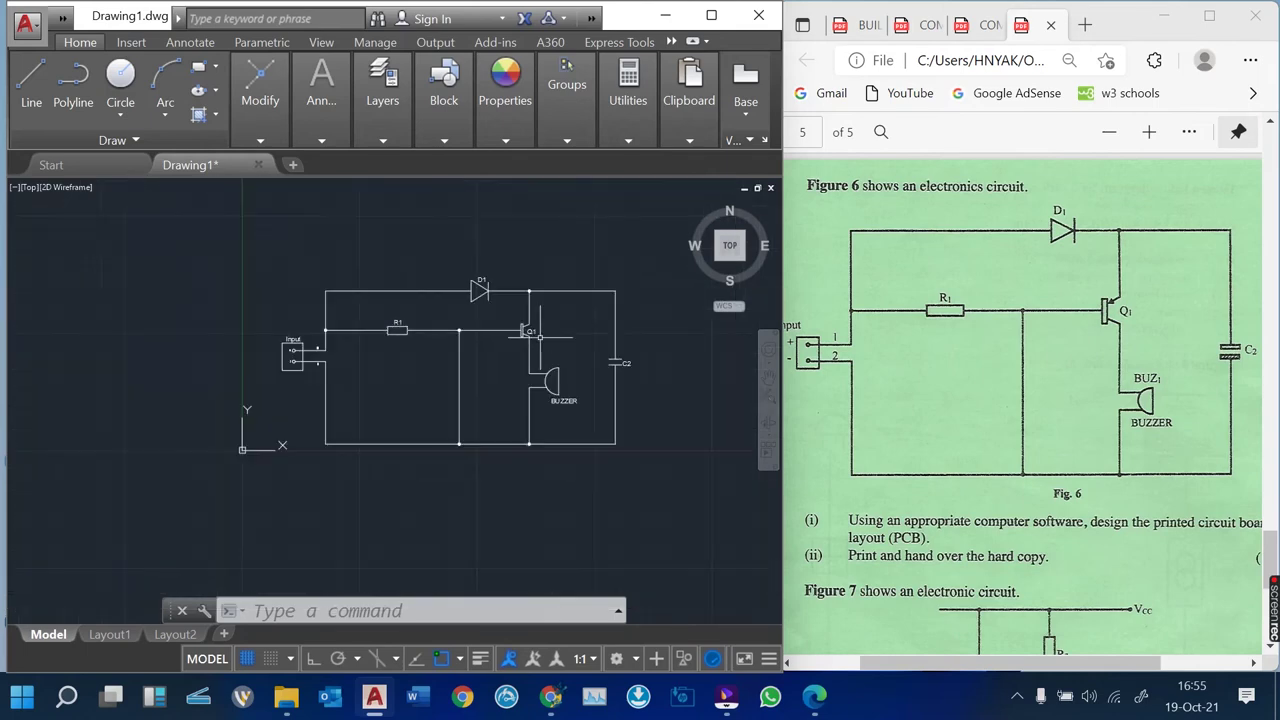
scroll(571, 368, "up", 2)
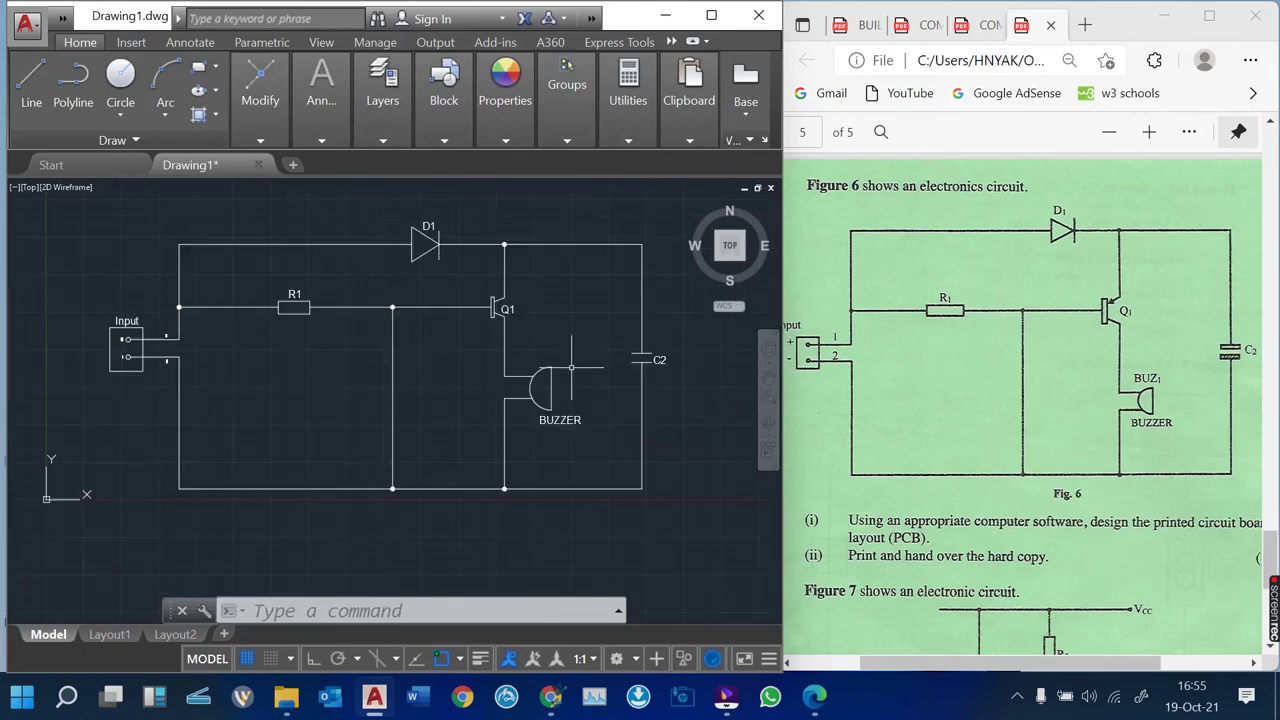
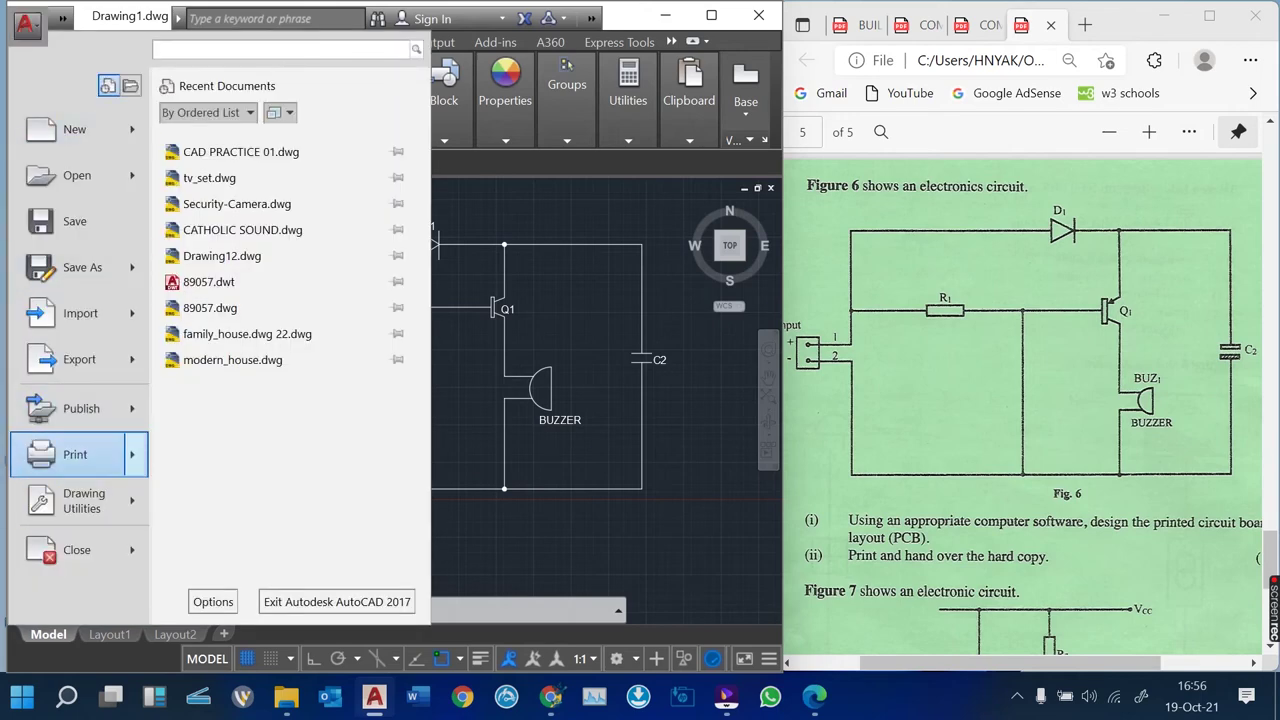
Start plotting the drawing and set the plotter to AutoCAD PDF (General Documentation).pc3
key("Escape")
key("ctrl+p")
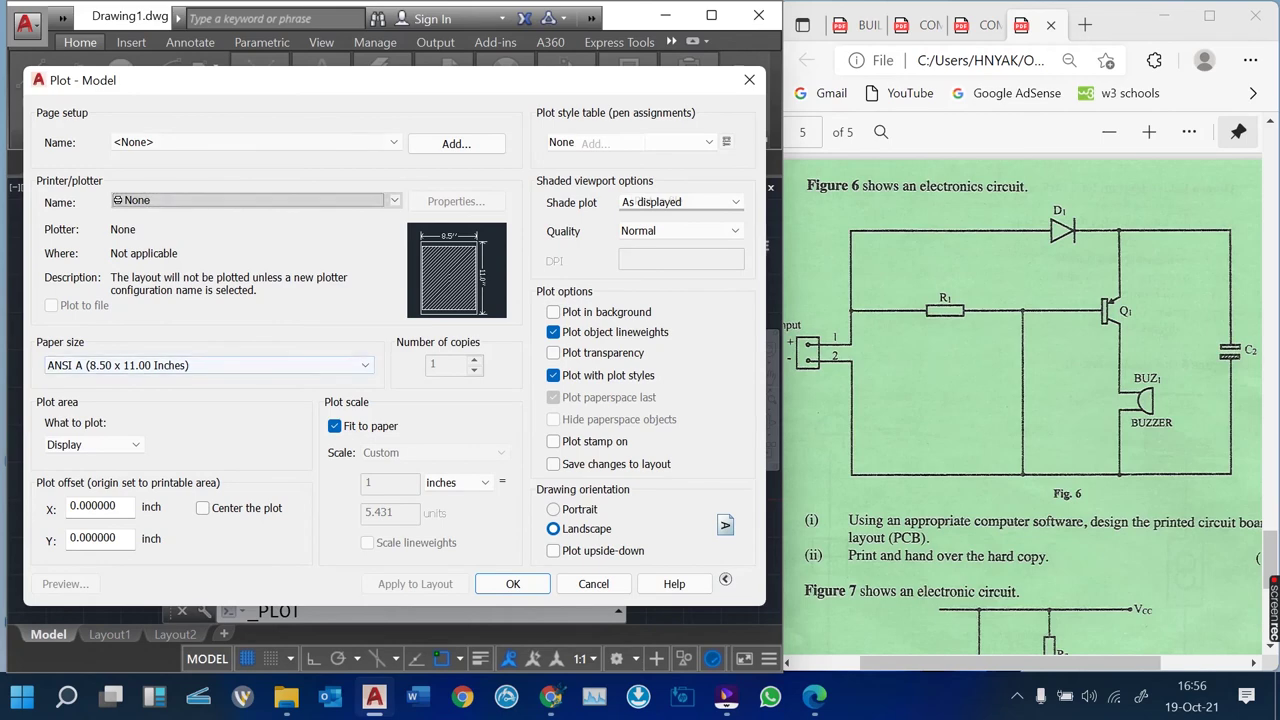
left_click(255, 200)
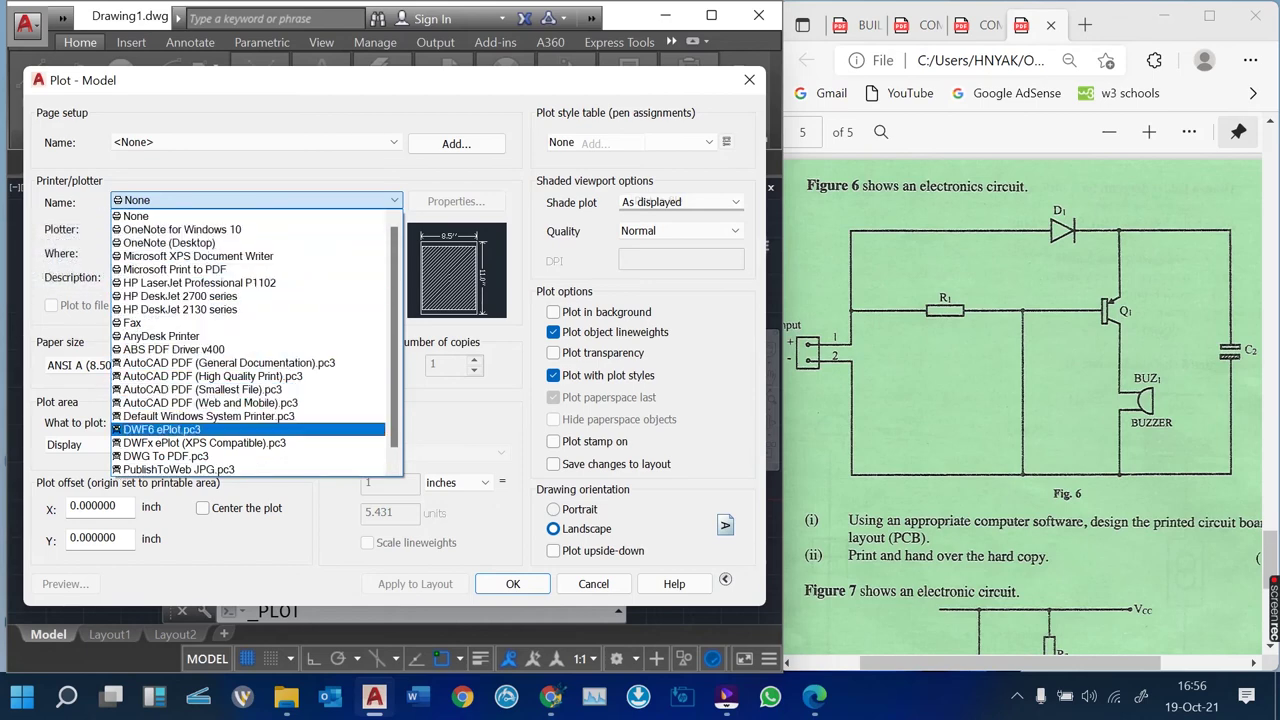
key("Escape")
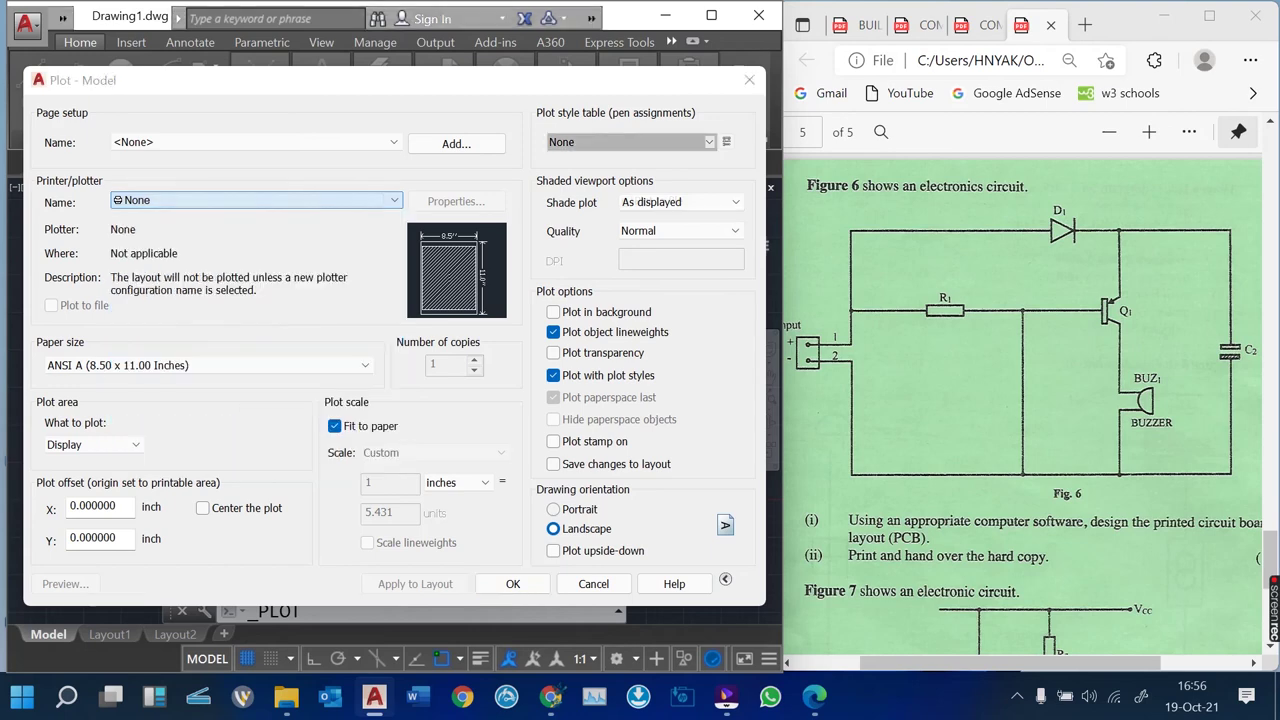
left_click(255, 200)
key("Down")
key("Return")
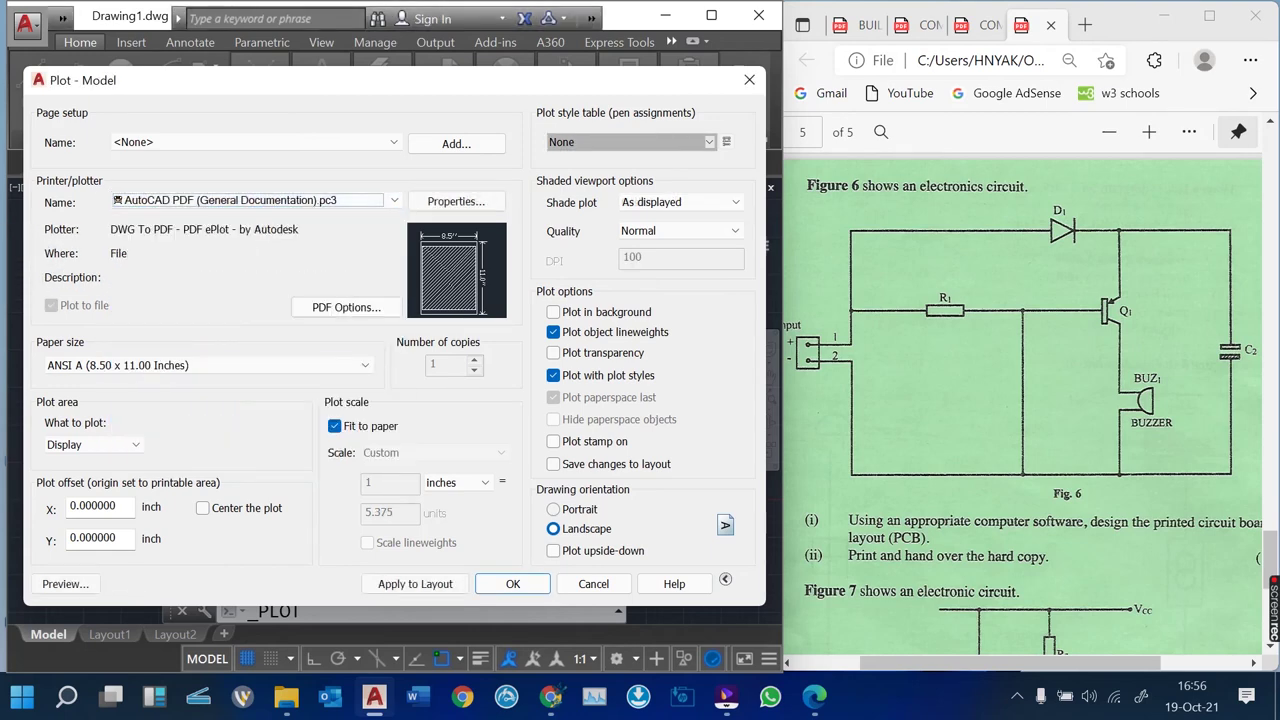
left_click(210, 365)
scroll(200, 190, "up", 3)
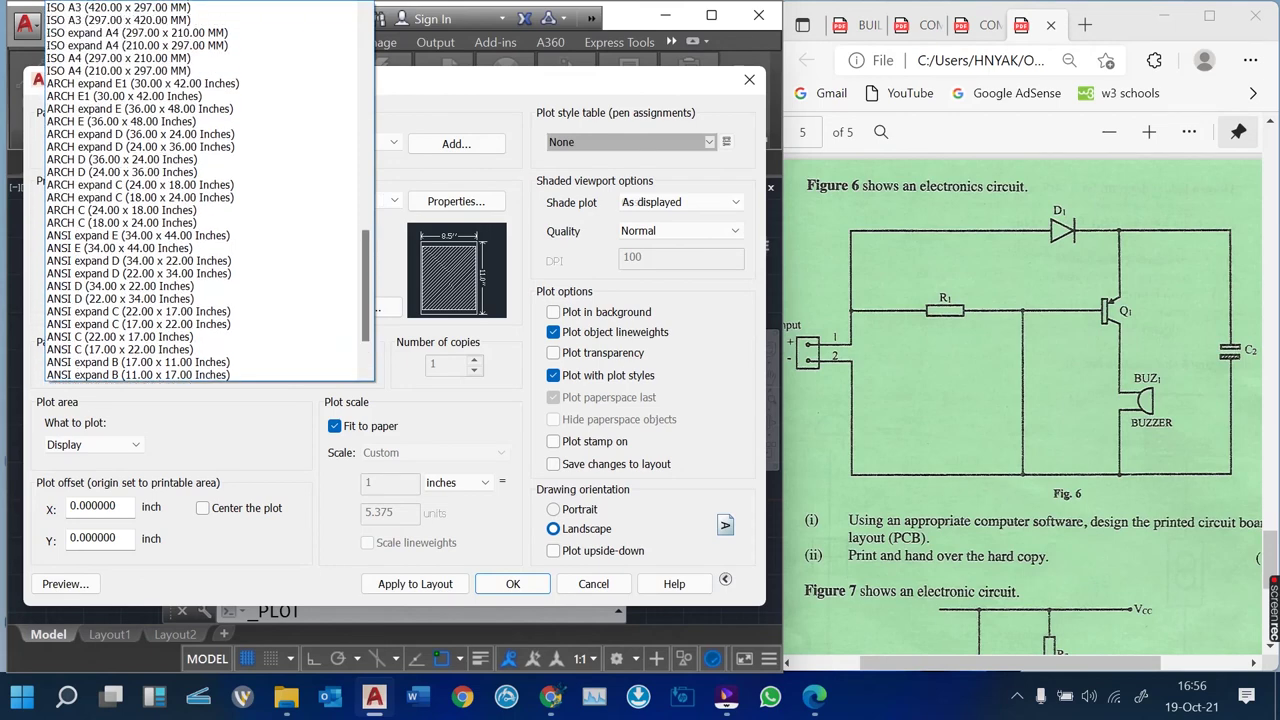
scroll(200, 360, "up", 3)
key("Down")
key("Down")
key("Down")
key("Escape")
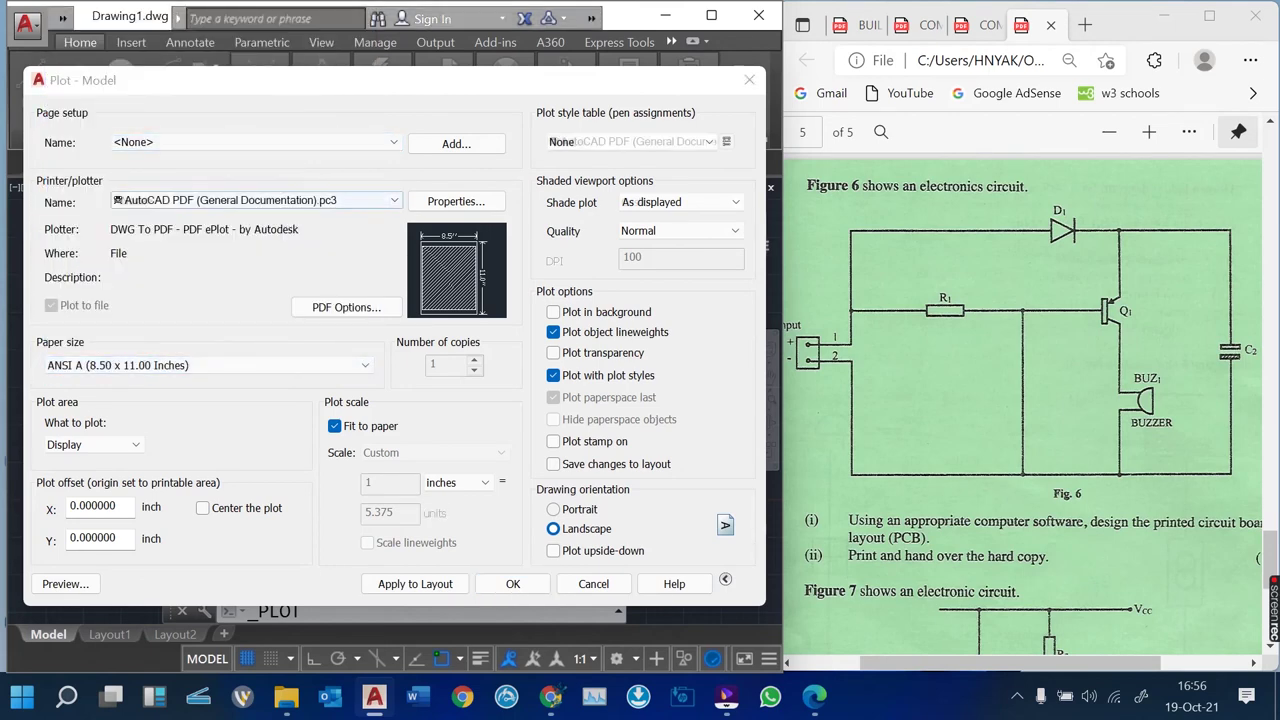
key("alt+Down")
scroll(200, 190, "up", 10)
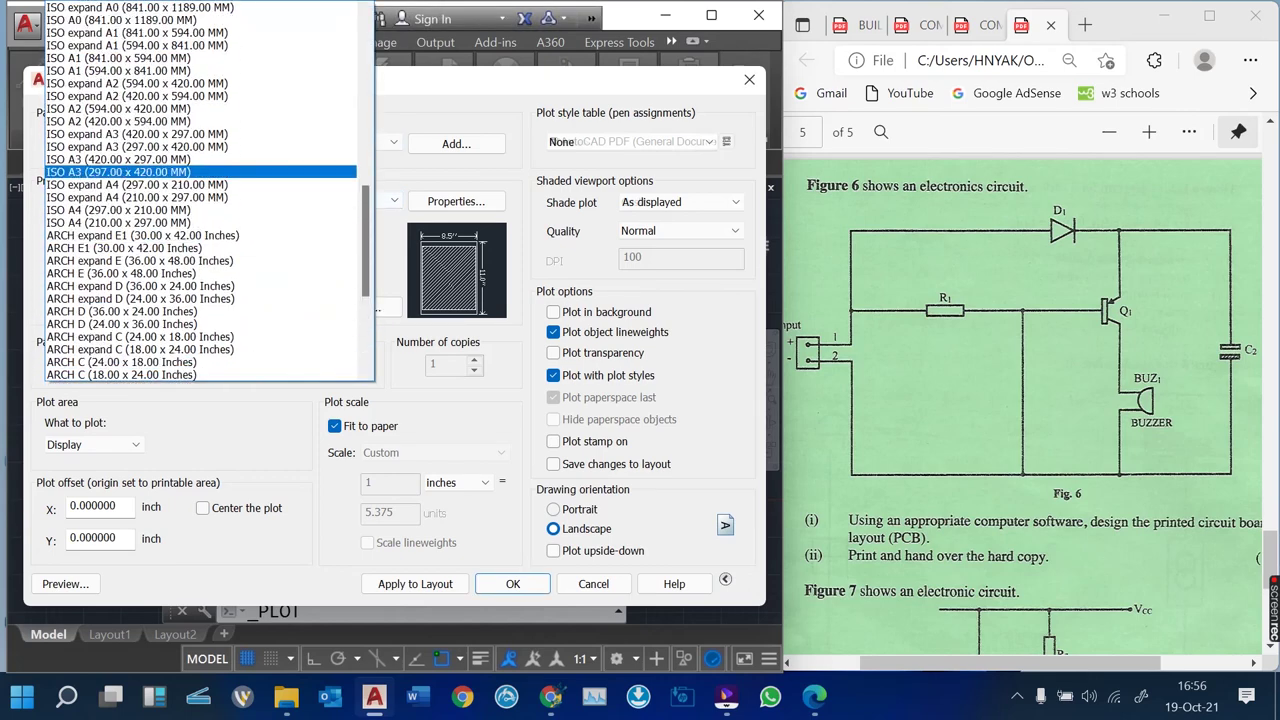
key("Up")
key("Up")
key("Down")
key("Escape")
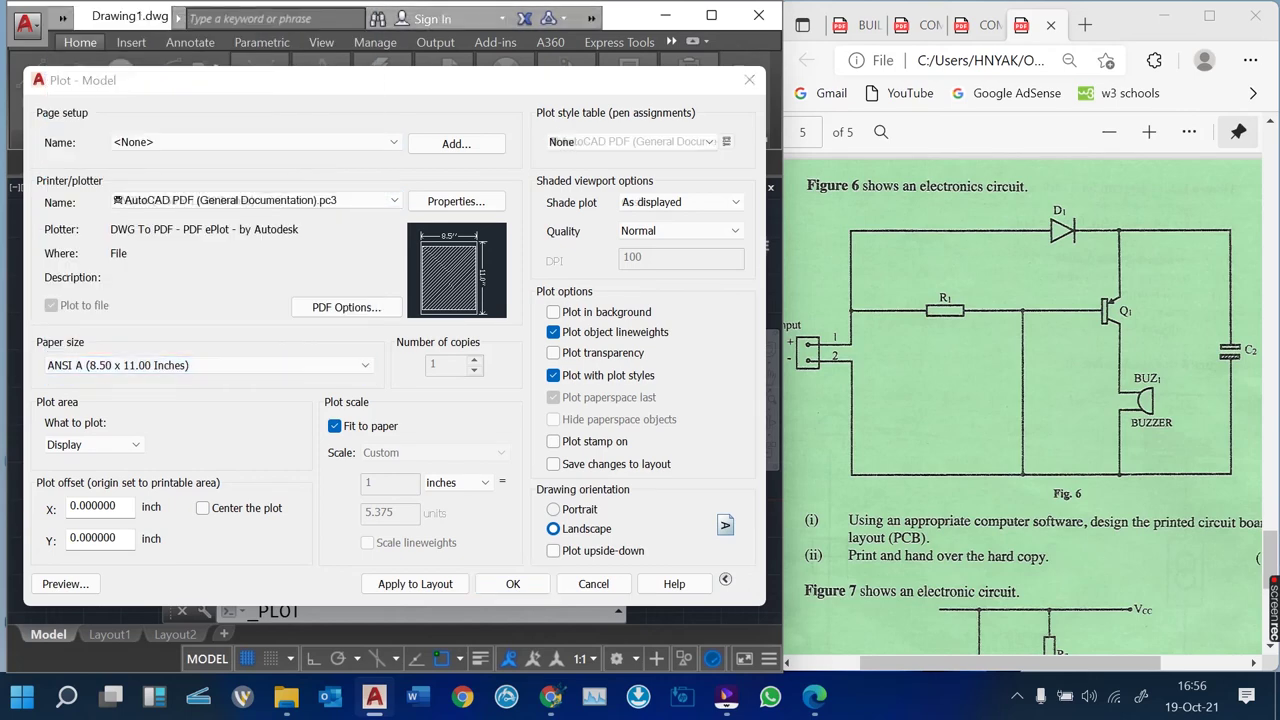
key("alt+Down")
key("Up")
key("Up")
key("Up")
key("Up")
key("Up")
key("Up")
key("Up")
key("Up")
key("Up")
key("Up")
key("Up")
key("Up")
key("Up")
key("Up")
key("Up")
key("Up")
key("Up")
key("Up")
key("Up")
key("Up")
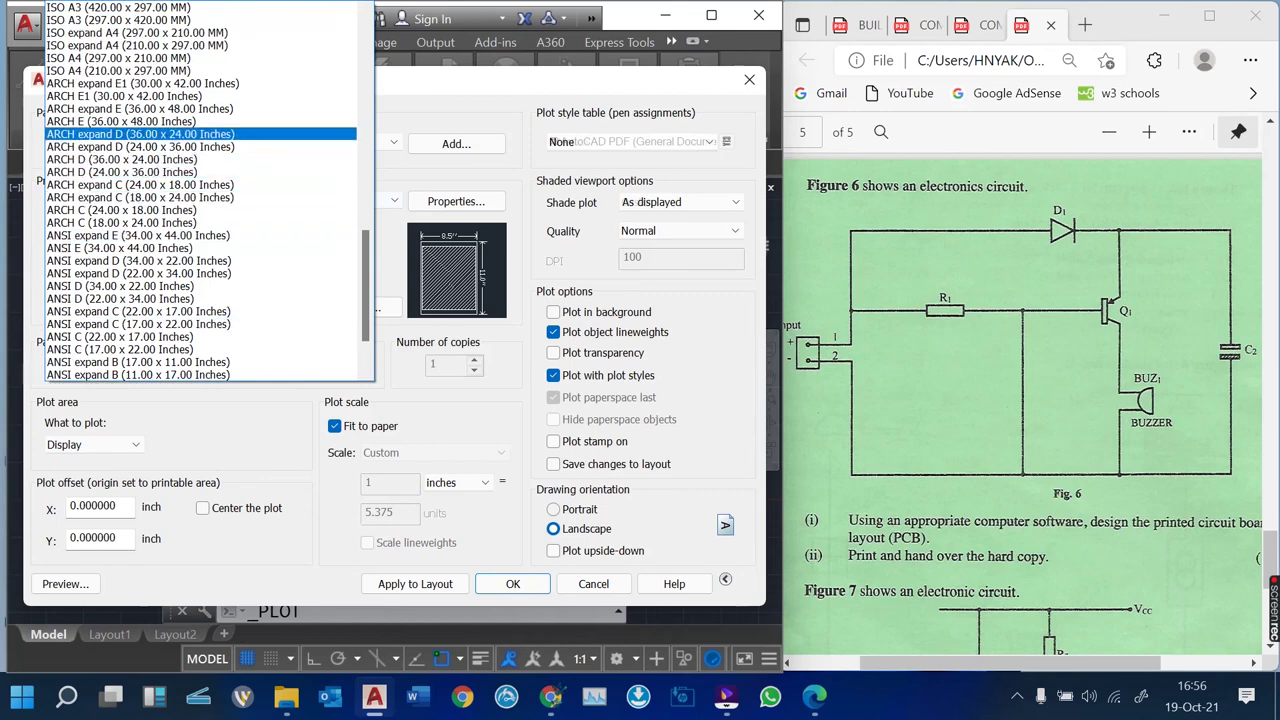
key("Escape")
Set the plot's paper size to ISO A4 (297.00 x 210.00 MM)
key("alt+Down")
key("Up")
key("Up")
key("Up")
key("Up")
key("Up")
key("Up")
key("Up")
key("Up")
key("Up")
key("Up")
key("Up")
key("Up")
key("Up")
key("Up")
key("Up")
key("Up")
key("Up")
key("Up")
key("Up")
key("Up")
key("Up")
key("Up")
key("Up")
key("Up")
key("Up")
key("Up")
key("Up")
key("Down")
key("Down")
key("Down")
key("Down")
key("Down")
key("Down")
key("Down")
key("Return")
Set the plot area to a window enclosing the whole circuit with its labels, and centre the plot on the paper
key("Tab")
key("alt+Down")
key("Down")
key("Down")
key("Down")
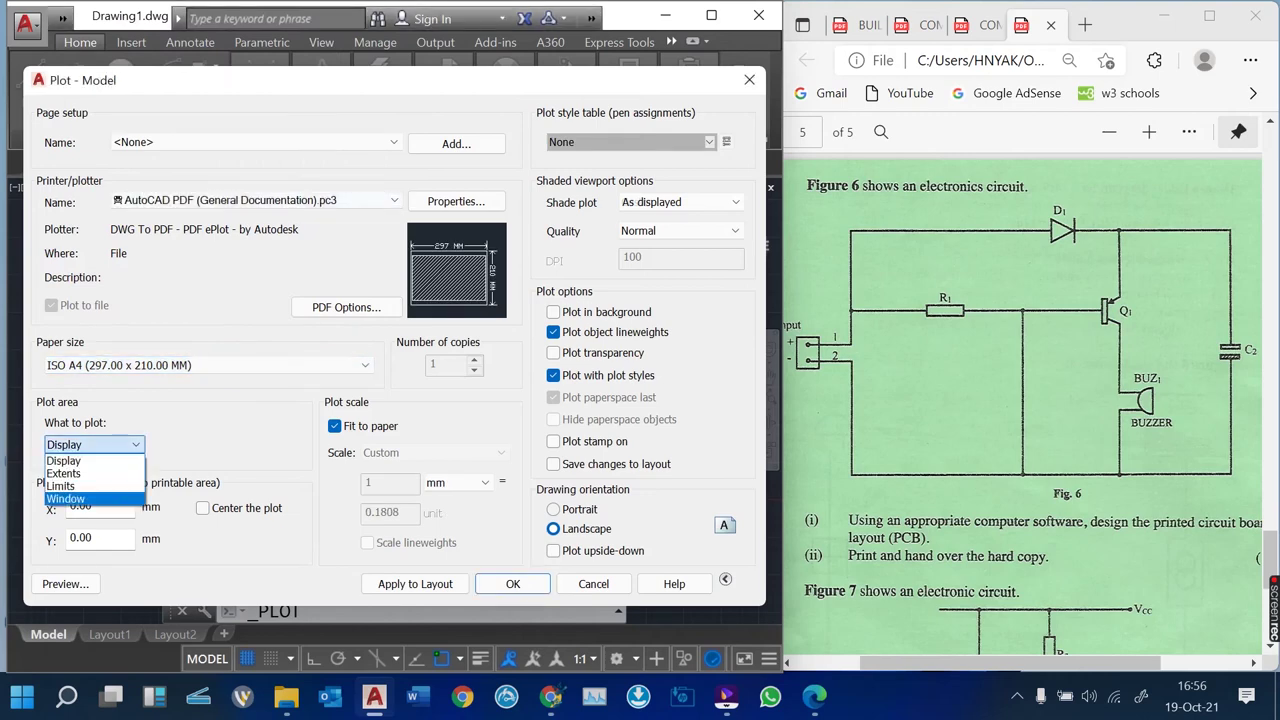
key("Return")
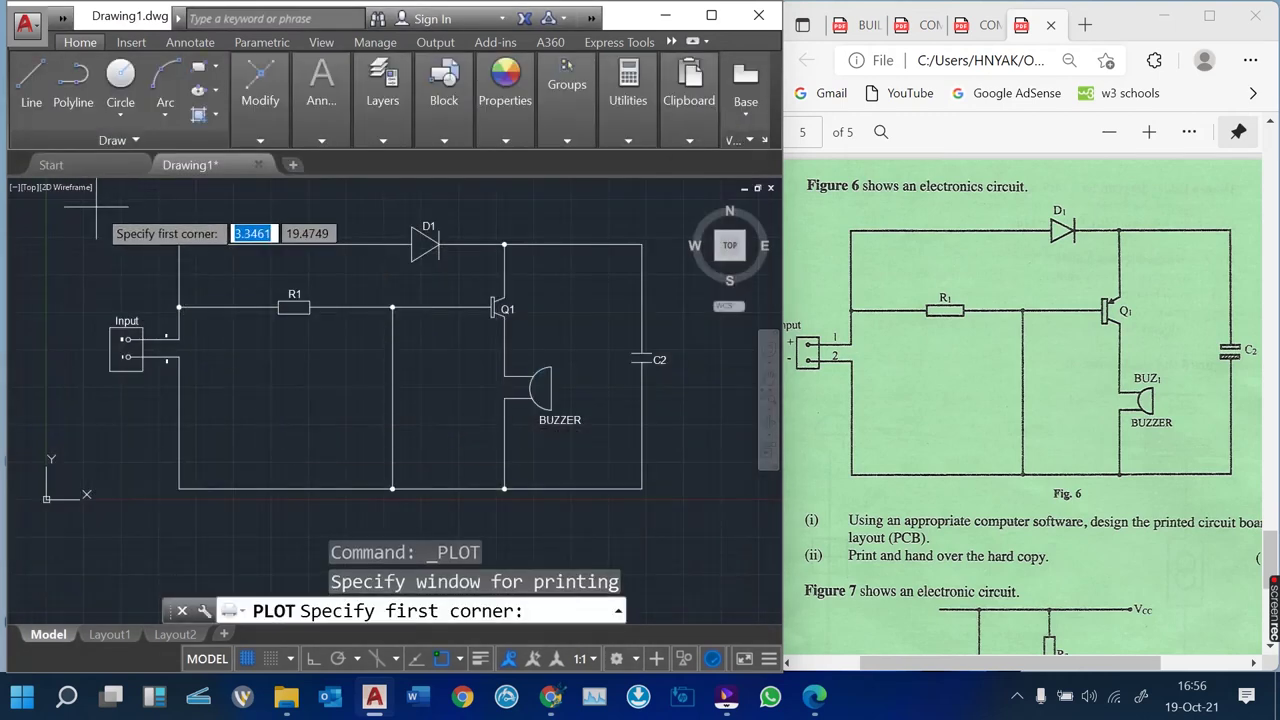
left_click(89, 204)
scroll(255, 265, "down", 2)
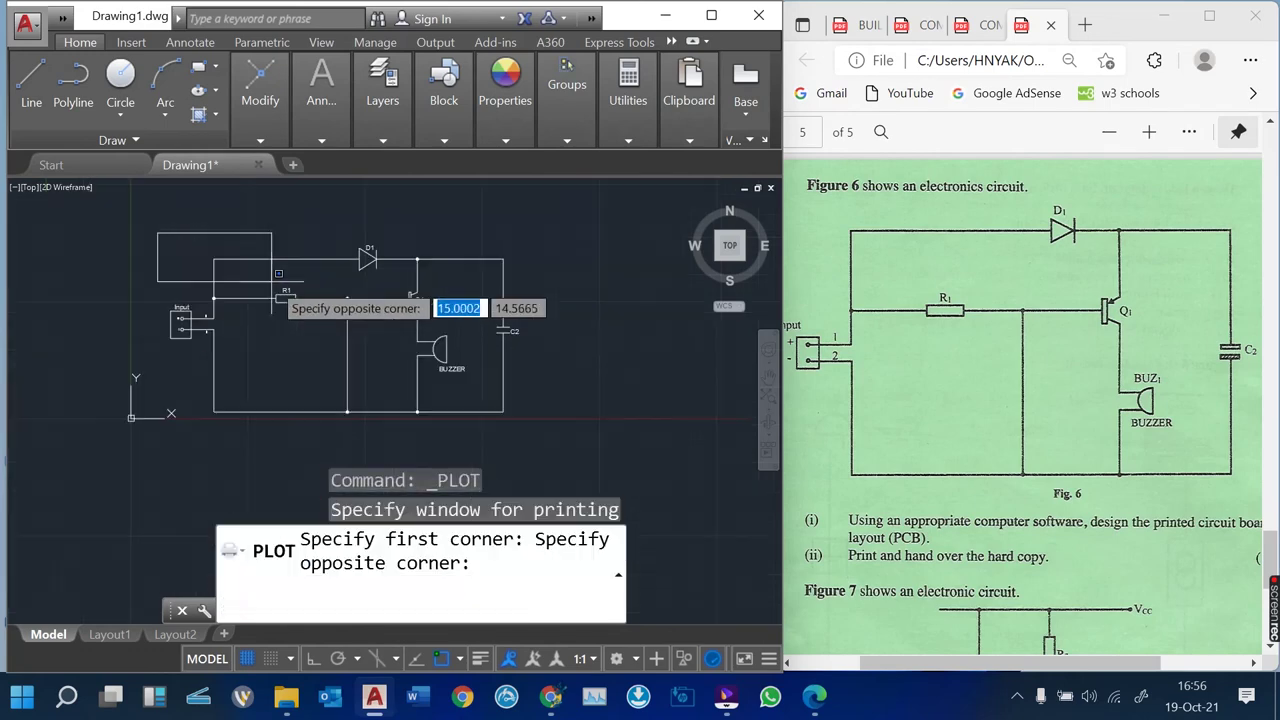
left_click(545, 431)
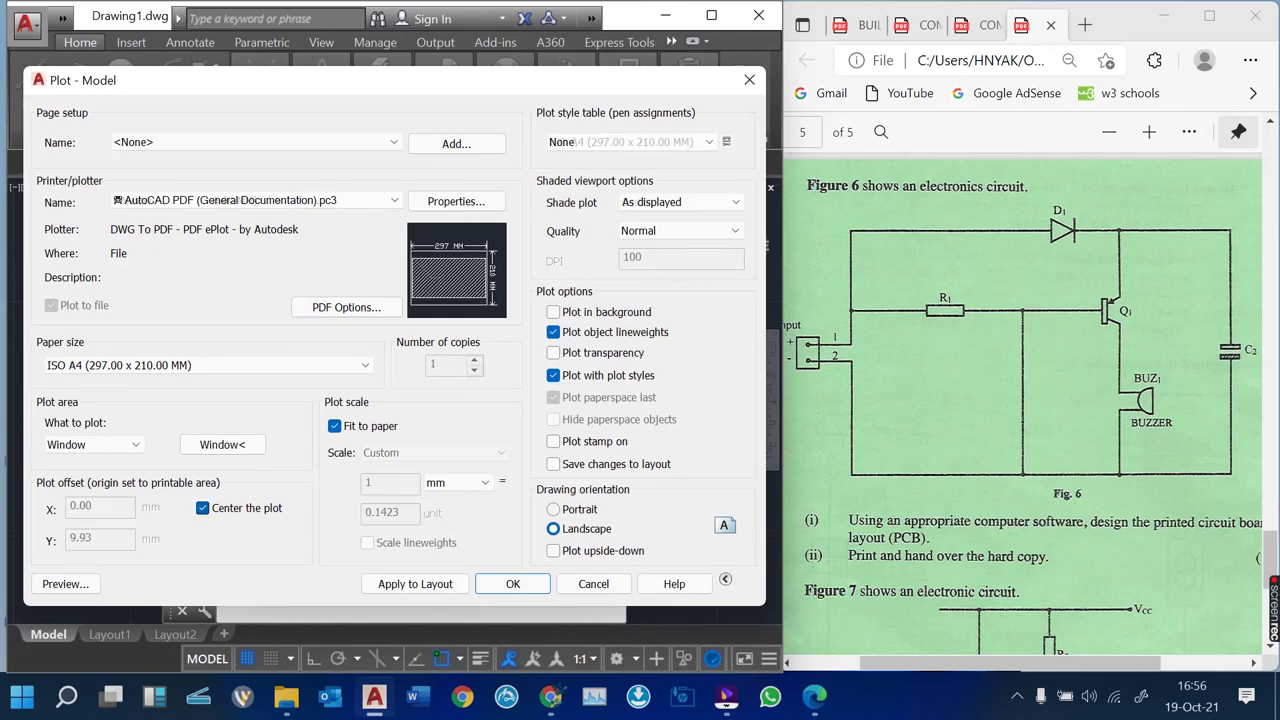
Plot the drawing to a PDF file named PCB in the Documents folder
left_click(512, 583)
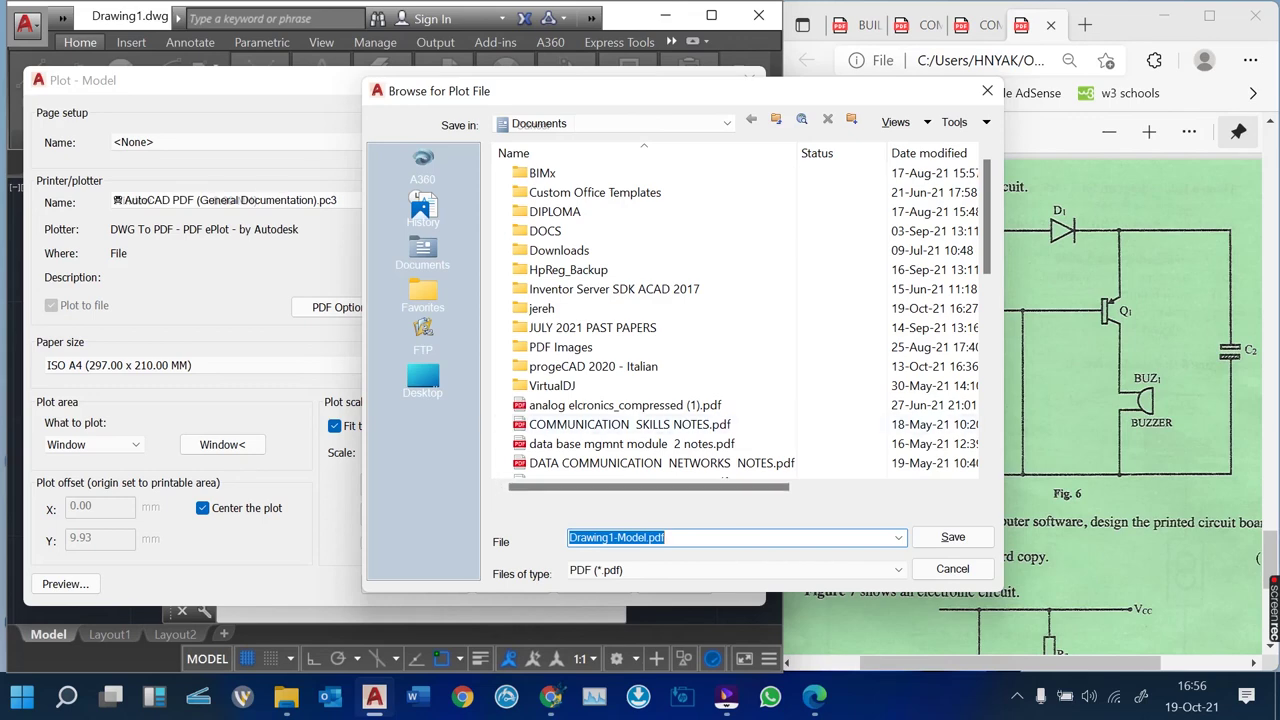
type("P")
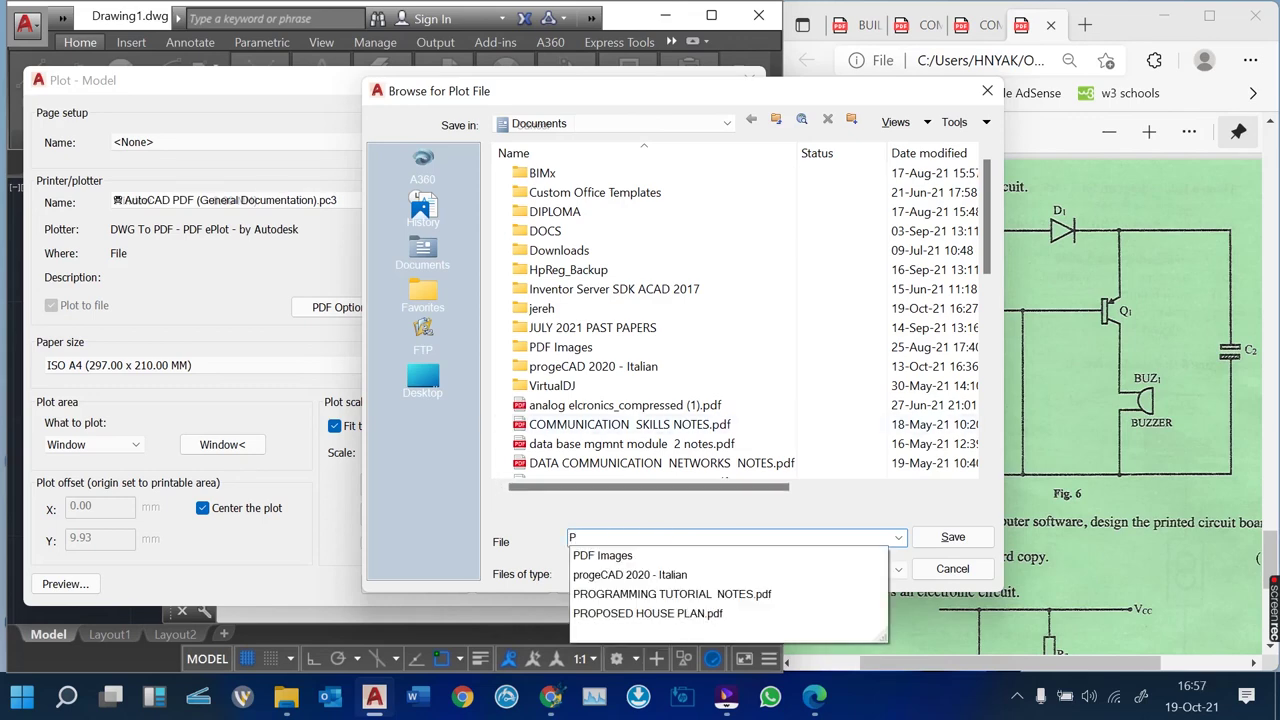
type("CB")
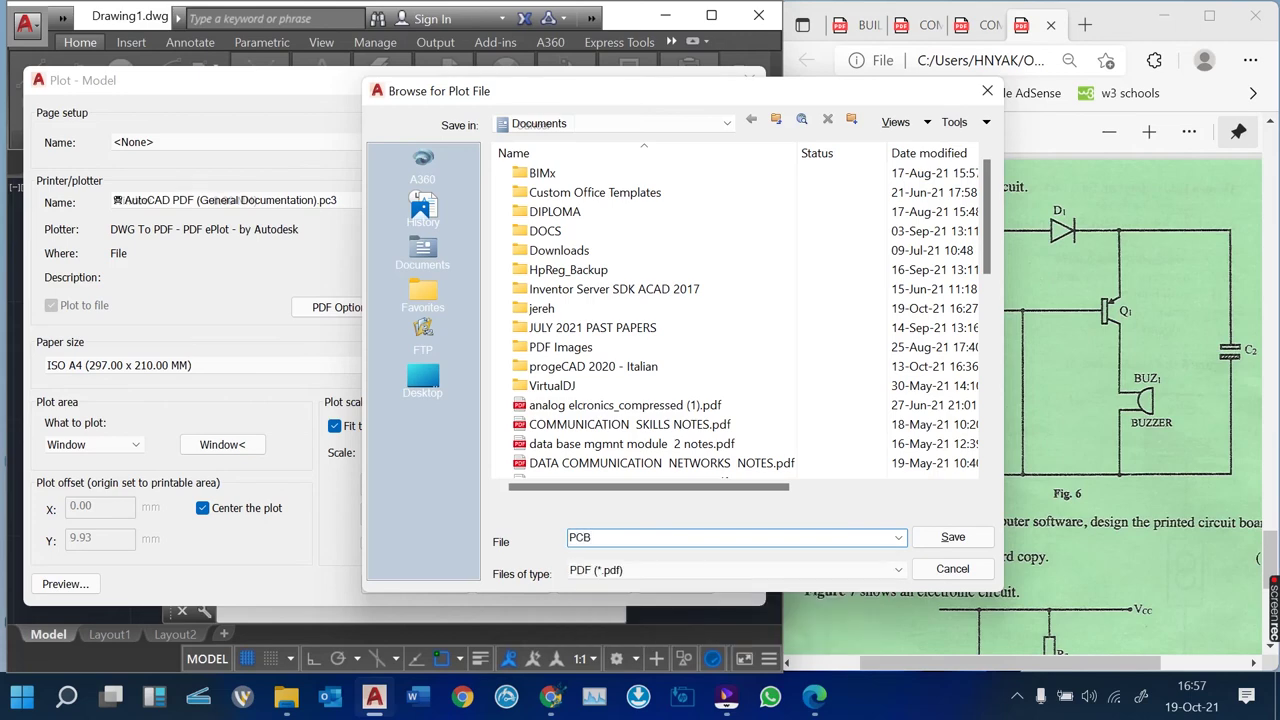
key("Return")
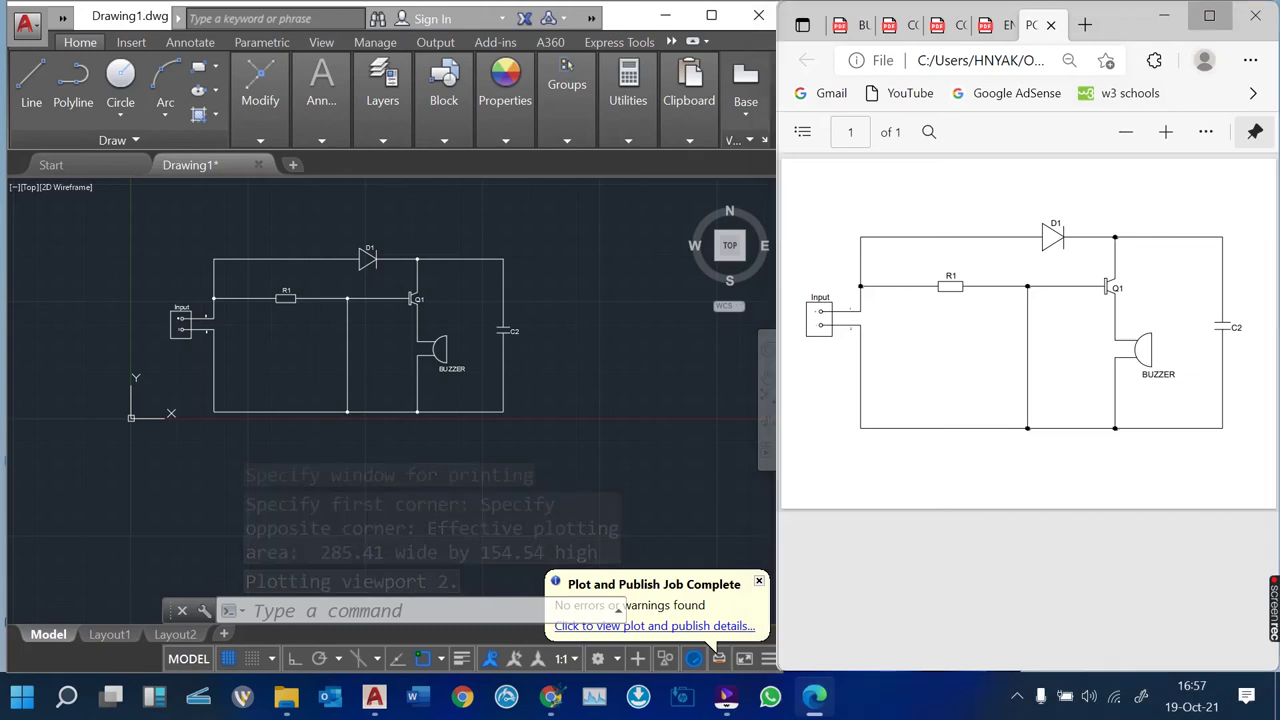
Examine the plotted PCB.pdf enlarged in the browser and compare it with the original Figure 6 circuit
key("super+Up")
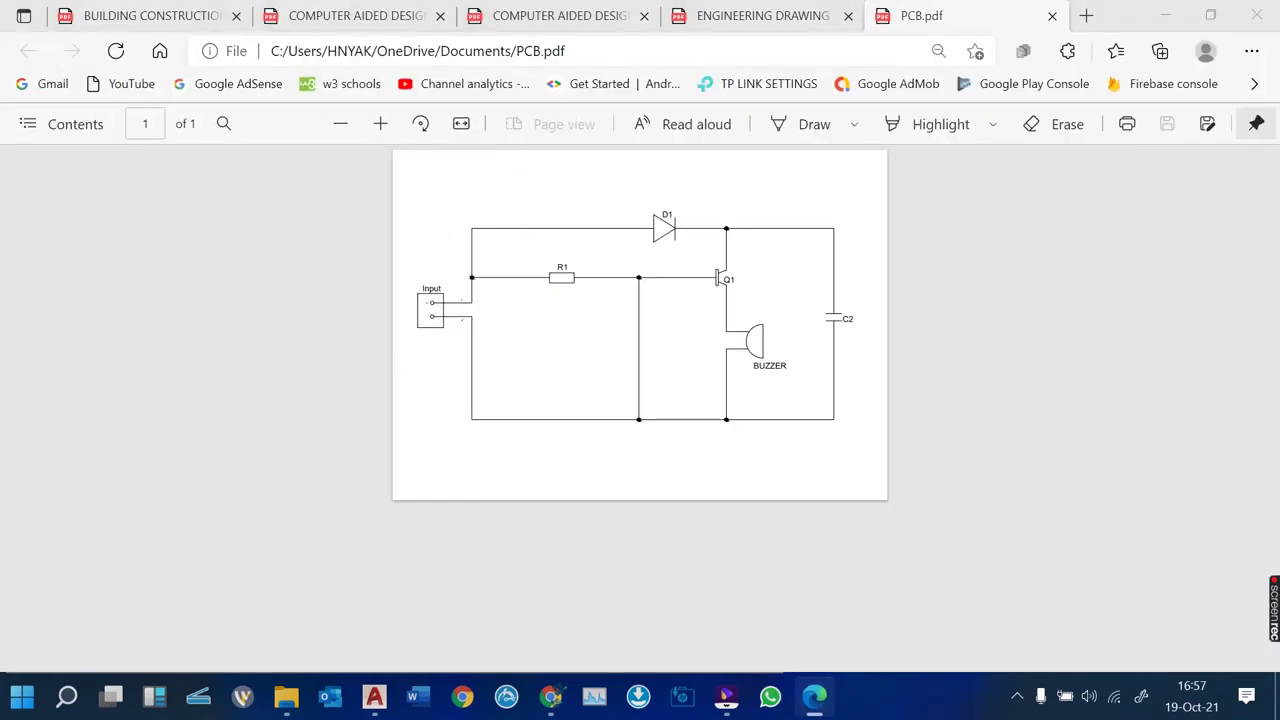
scroll(631, 380, "up", 4, "ctrl")
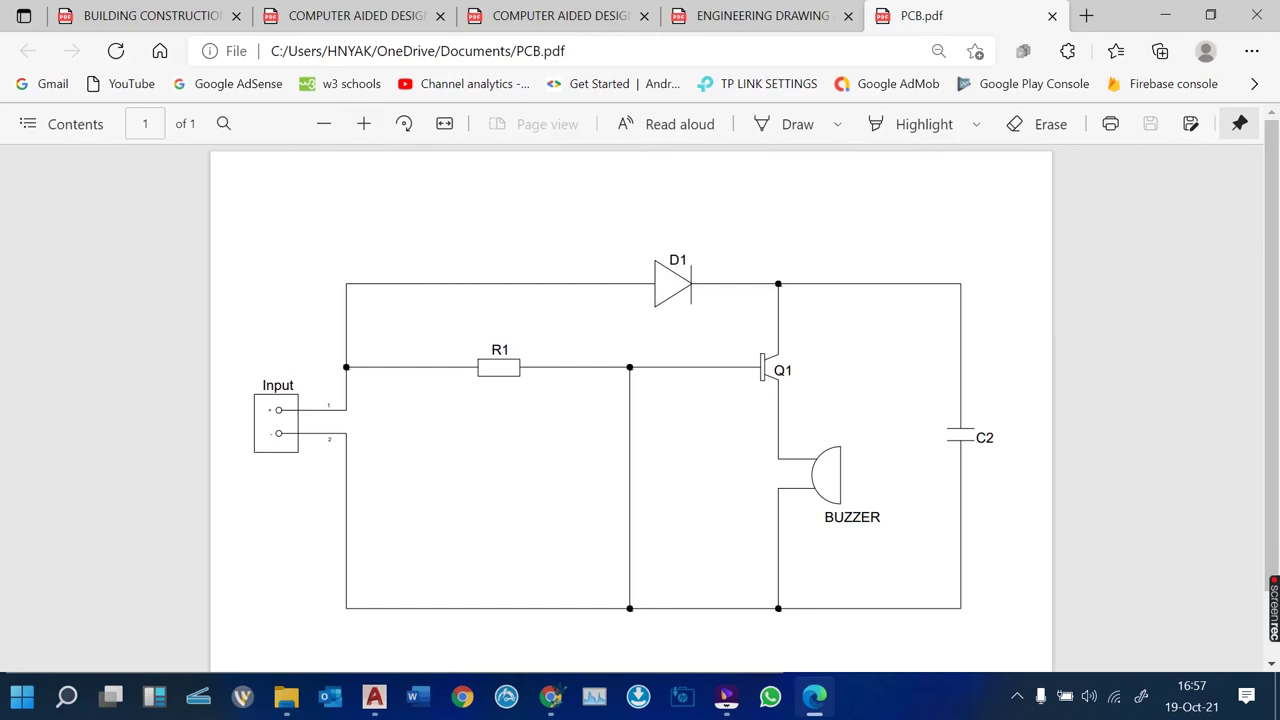
key("ctrl+shift+Tab")
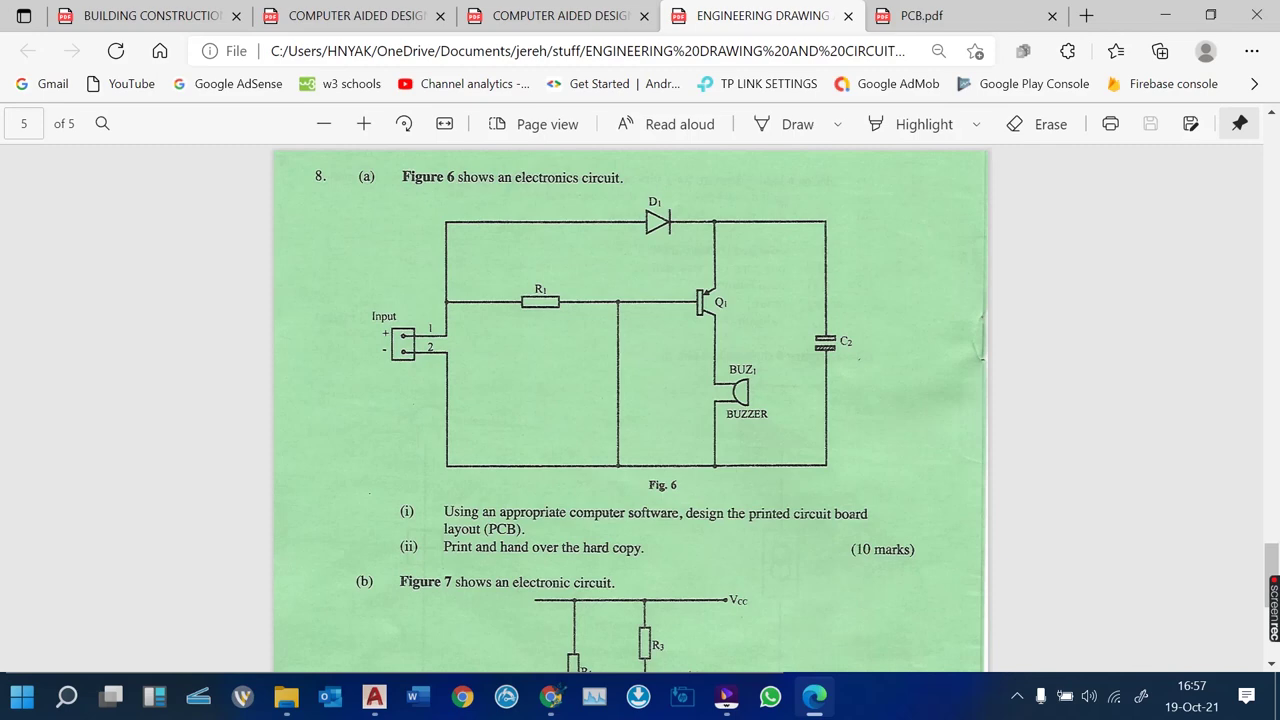
key("ctrl+Tab")
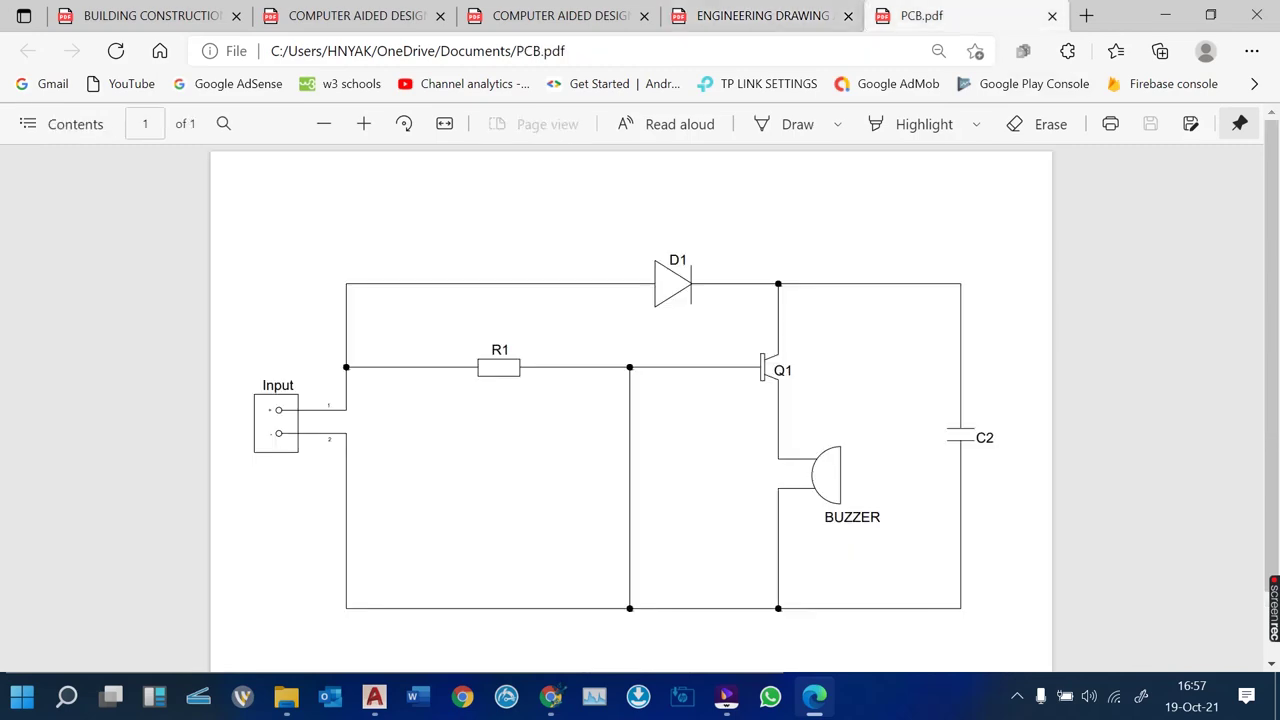